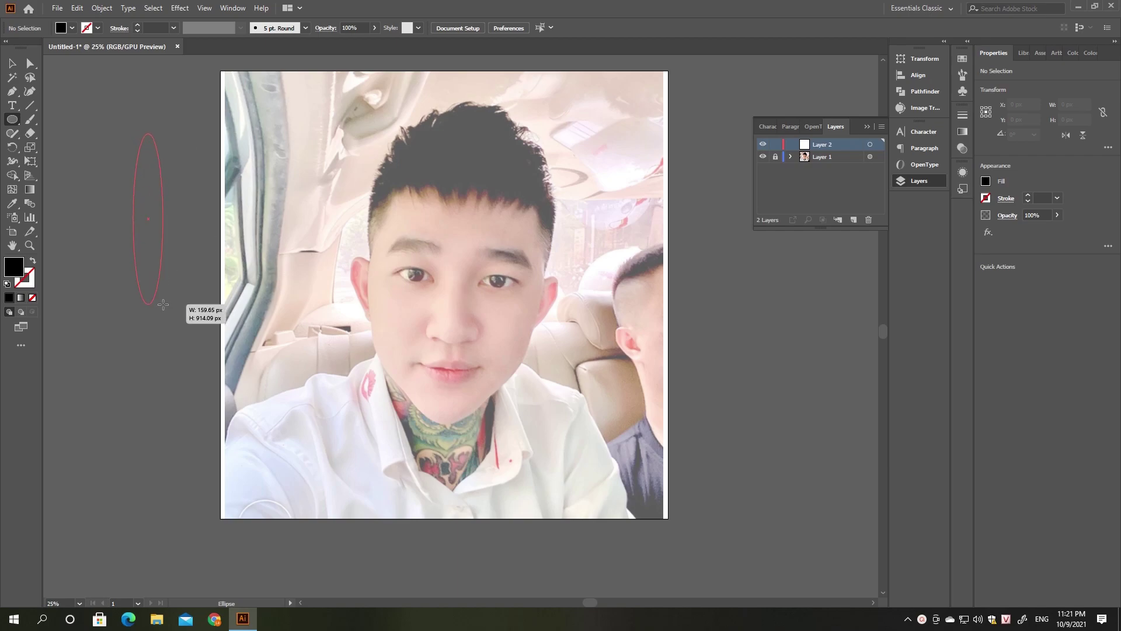
Draw a tall, thin black ellipse and save it as a new Art Brush
{"action": "left_click_drag", "start_coordinate": [163, 305], "coordinate": [134, 439]}
{"action": "key", "text": "v"}
{"action": "key", "text": "ctrl+plus"}
{"action": "key", "text": "ctrl+plus"}
{"action": "key", "text": "ctrl+plus"}
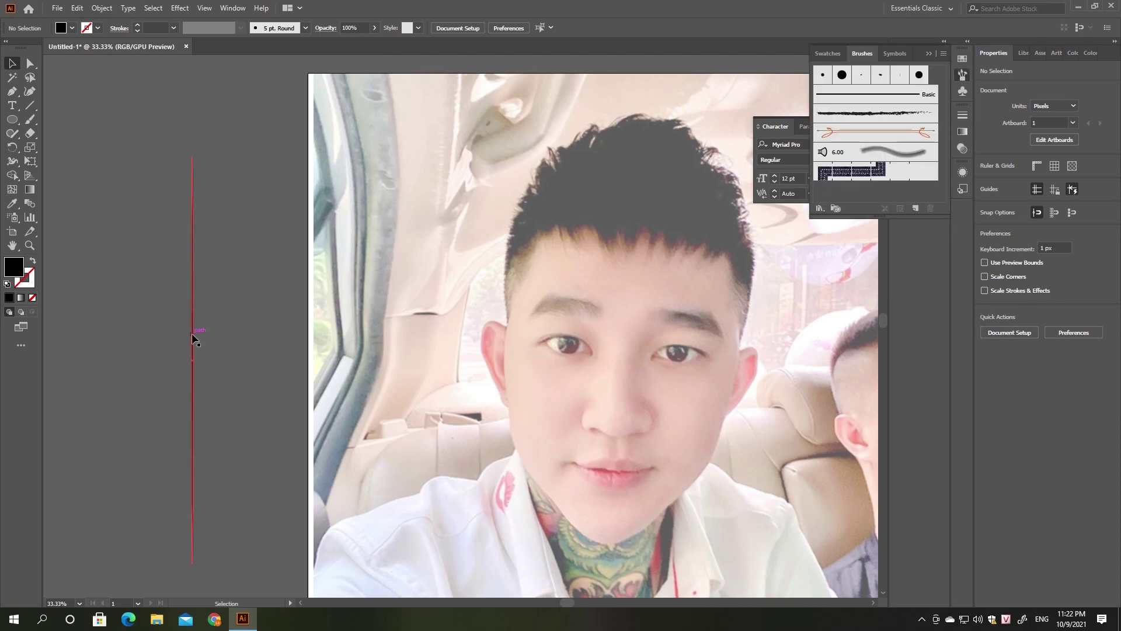
{"action": "left_click_drag", "start_coordinate": [195, 351], "coordinate": [860, 146]}
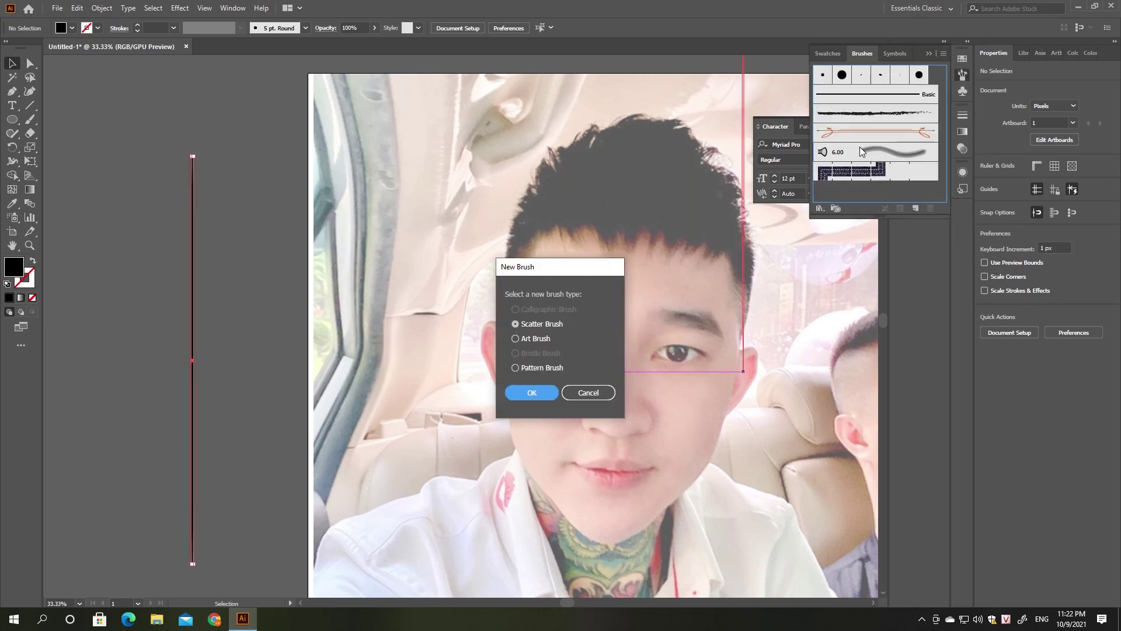
{"action": "left_click", "coordinate": [515, 338]}
{"action": "left_click", "coordinate": [531, 393]}
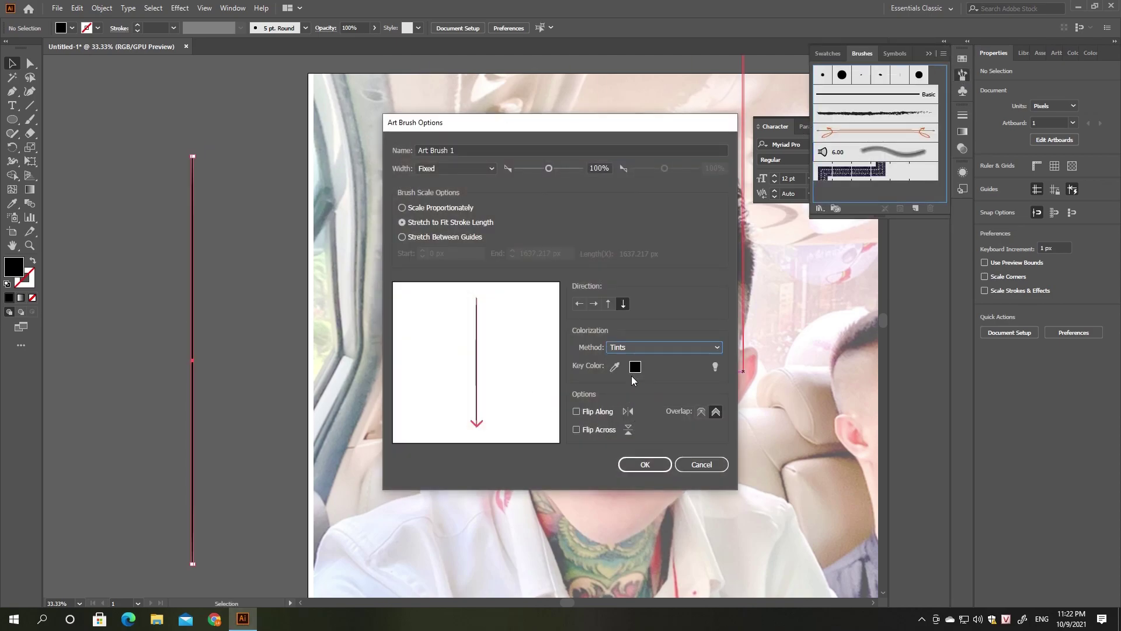
{"action": "left_click", "coordinate": [642, 465]}
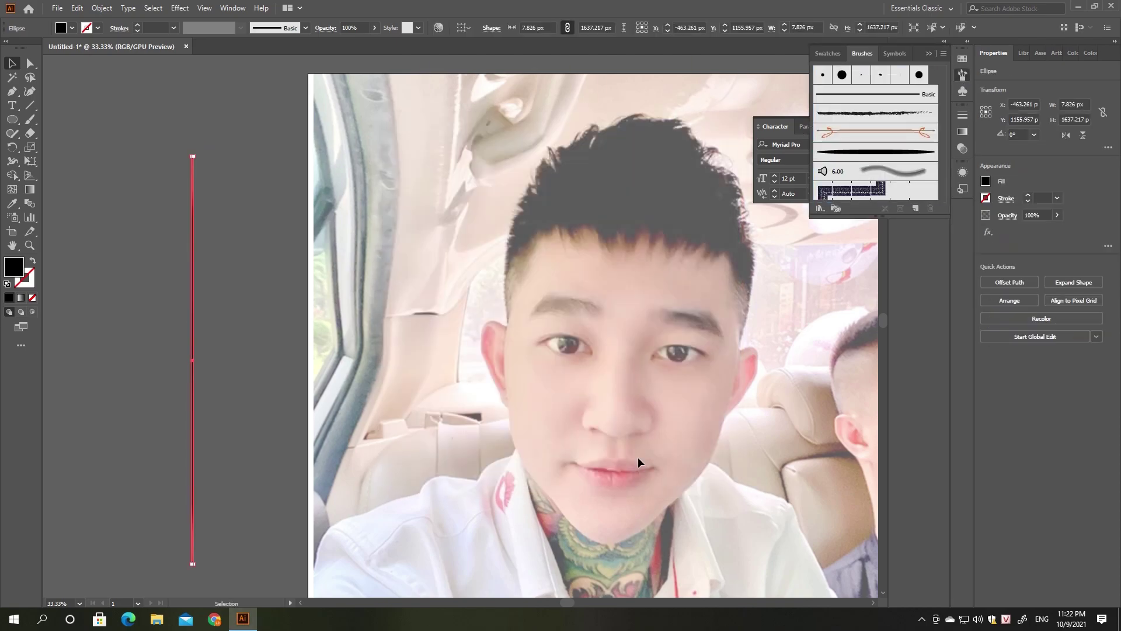
Delete the original thin ellipse from the artboard
{"action": "left_click", "coordinate": [759, 109]}
{"action": "key", "text": "F7"}
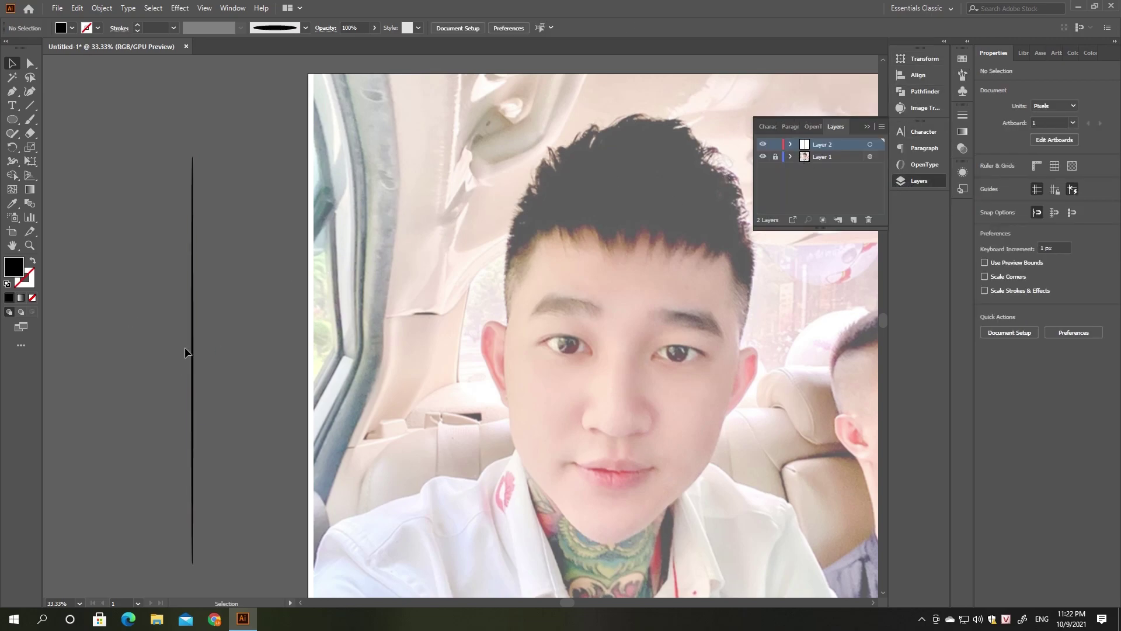
{"action": "left_click", "coordinate": [191, 351]}
{"action": "key", "text": "Delete"}
Set no fill with a black stroke and pick the Paintbrush with the new art brush
{"action": "left_click", "coordinate": [33, 262]}
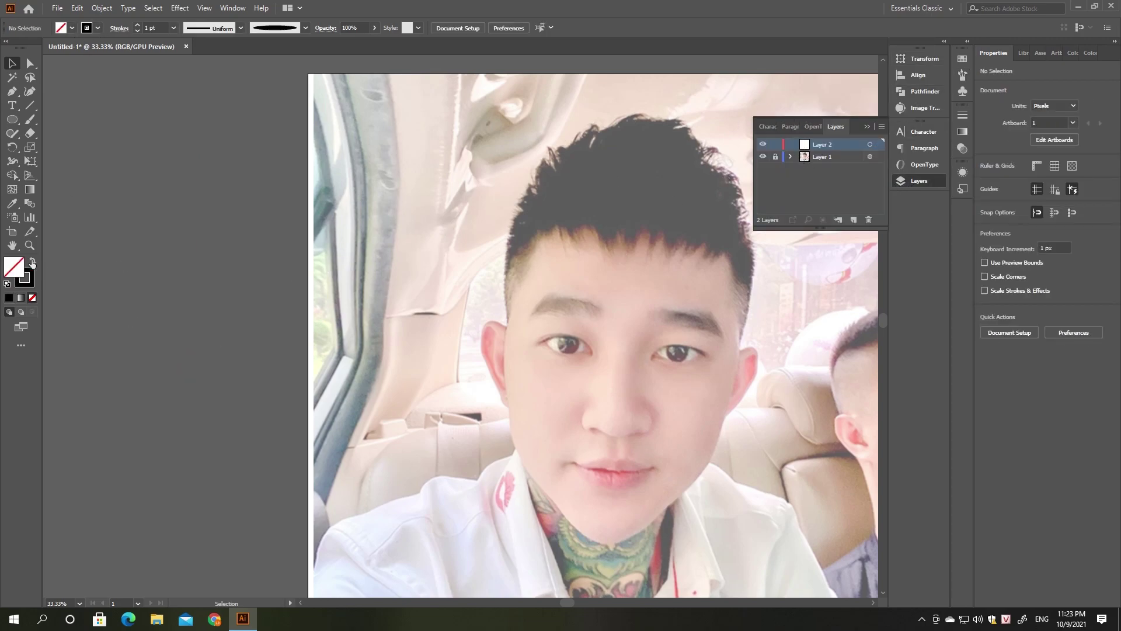
{"action": "left_click", "coordinate": [1027, 53]}
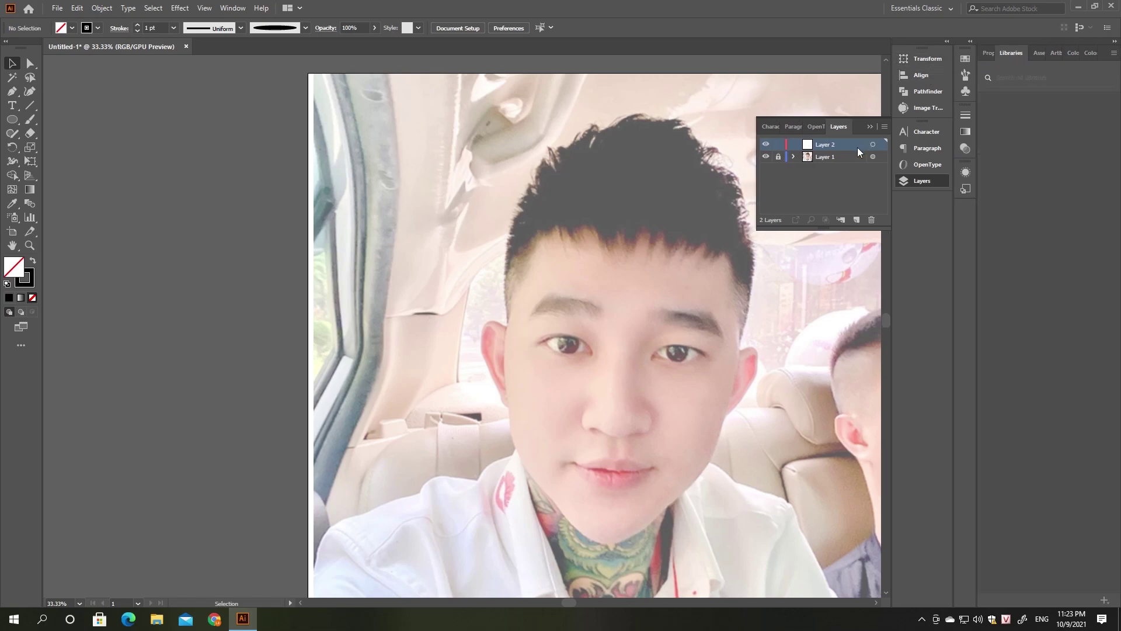
{"action": "scroll", "coordinate": [373, 323], "scroll_direction": "up", "scroll_amount": 2}
{"action": "scroll", "coordinate": [506, 304], "scroll_direction": "up", "scroll_amount": 2}
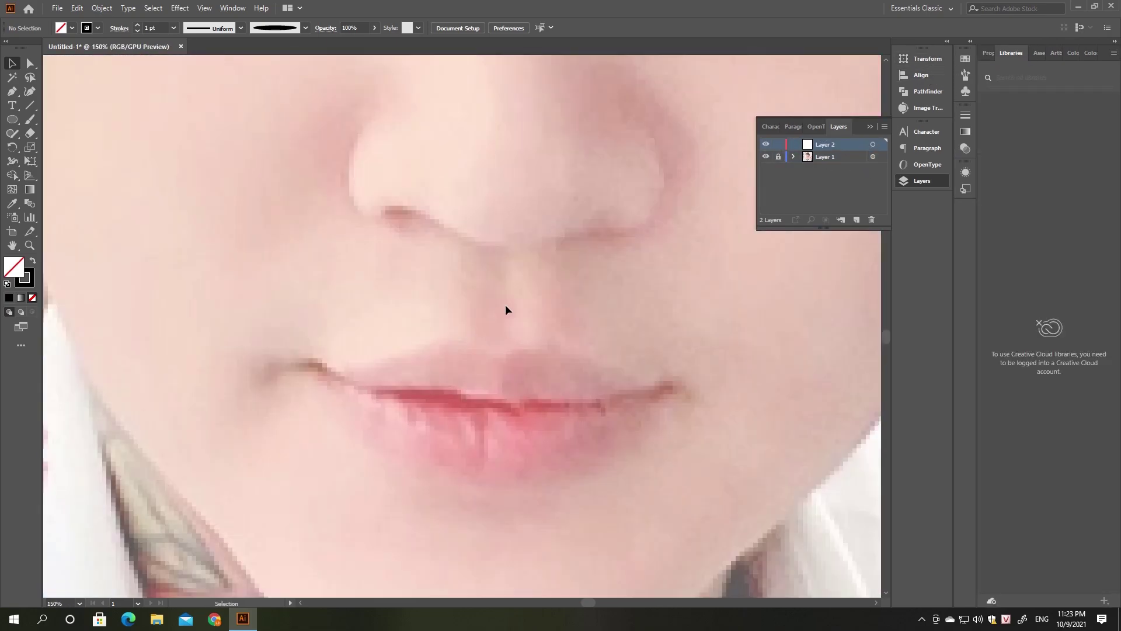
{"action": "scroll", "coordinate": [583, 309], "scroll_direction": "down", "scroll_amount": 3}
{"action": "scroll", "coordinate": [582, 309], "scroll_direction": "up", "scroll_amount": 2}
{"action": "scroll", "coordinate": [581, 315], "scroll_direction": "down", "scroll_amount": 1}
{"action": "key", "text": "b"}
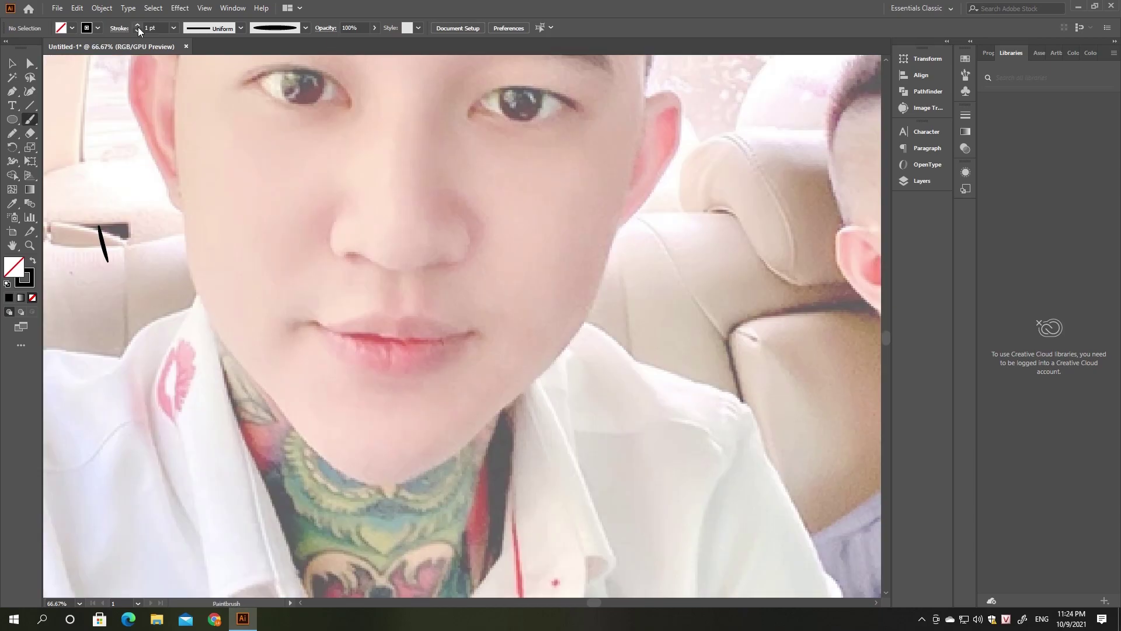
Trace the nose curve toward the right nostril, undoing the trial strokes
{"action": "mouse_move", "coordinate": [344, 208]}
{"action": "left_mouse_down"}
{"action": "mouse_move", "coordinate": [357, 246]}
{"action": "mouse_move", "coordinate": [349, 259]}
{"action": "left_mouse_up"}
{"action": "key", "text": "ctrl+z"}
{"action": "key", "text": "v"}
{"action": "key", "text": "ctrl+z"}
{"action": "left_click", "coordinate": [331, 245]}
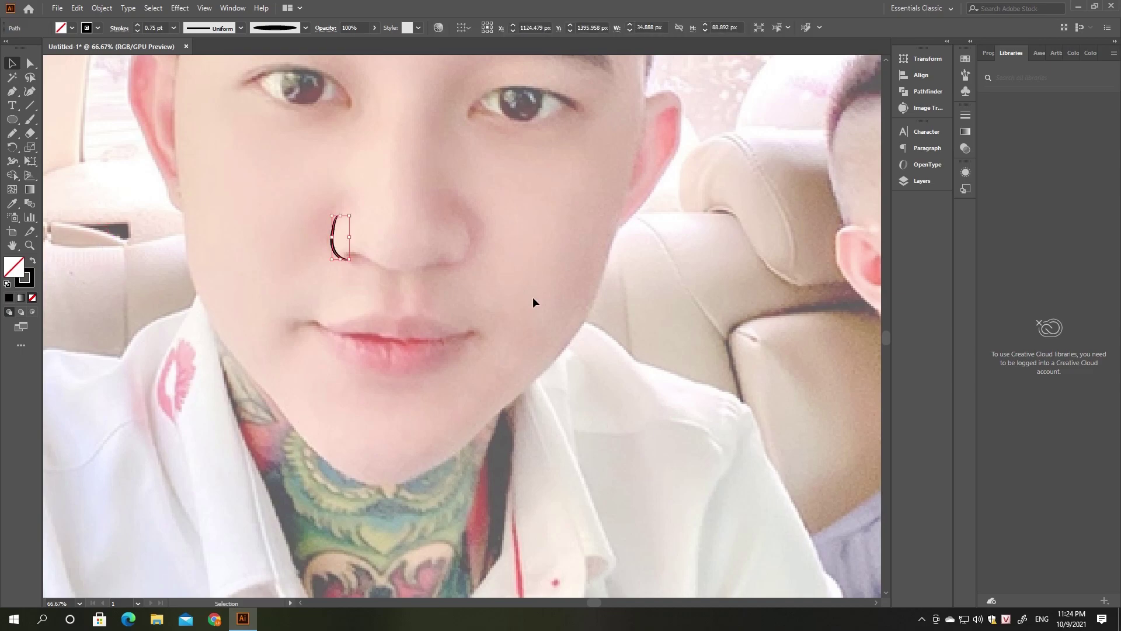
{"action": "key", "text": "b"}
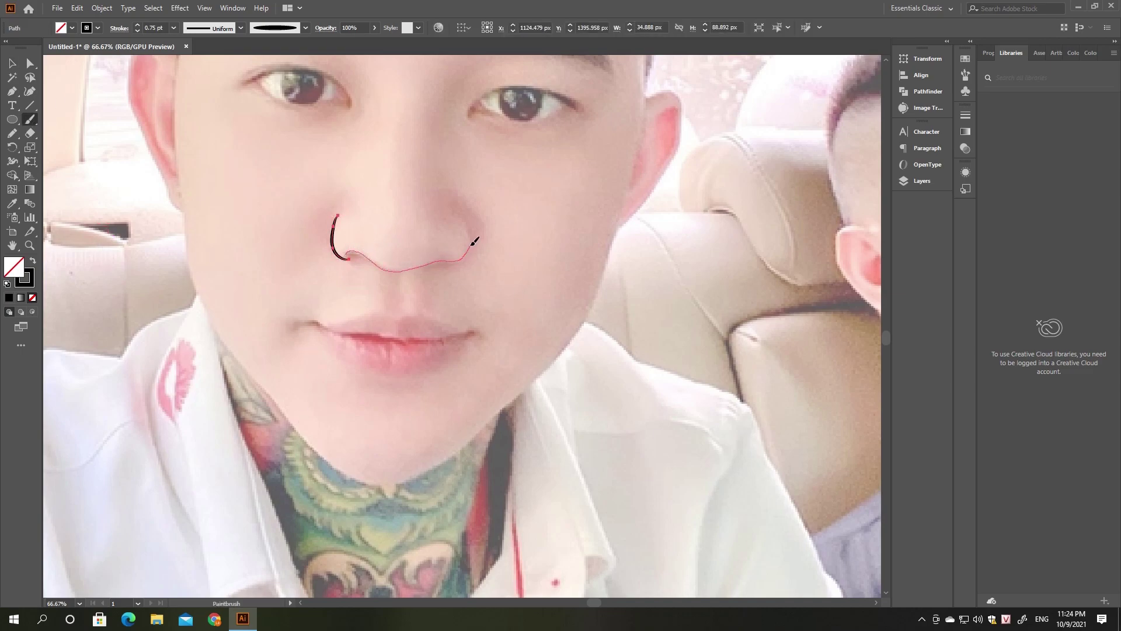
{"action": "left_click_drag", "start_coordinate": [456, 210], "coordinate": [448, 202]}
{"action": "key", "text": "ctrl+z"}
{"action": "mouse_move", "coordinate": [349, 253]}
{"action": "left_mouse_down"}
{"action": "mouse_move", "coordinate": [435, 261]}
{"action": "mouse_move", "coordinate": [455, 208]}
{"action": "left_mouse_up"}
Thicken the left nostril into a dark blob, viewed close up
{"action": "key", "text": "ctrl+plus"}
{"action": "key", "text": "ctrl+plus"}
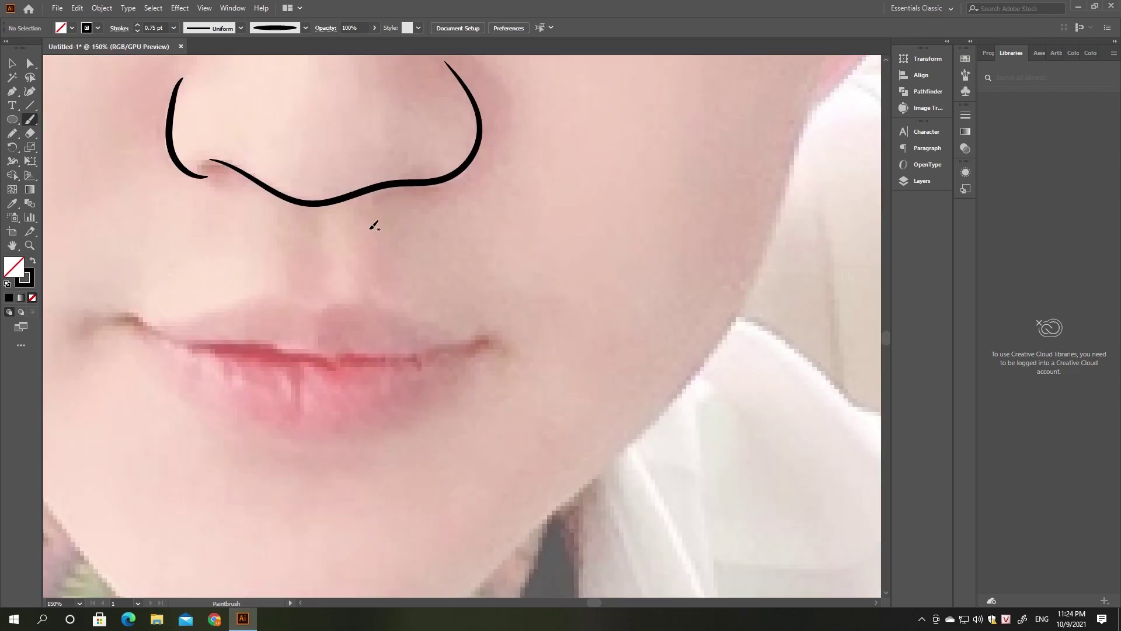
{"action": "key", "text": "ctrl+minus"}
{"action": "key", "text": "ctrl+plus"}
{"action": "left_click_drag", "start_coordinate": [258, 177], "coordinate": [227, 167]}
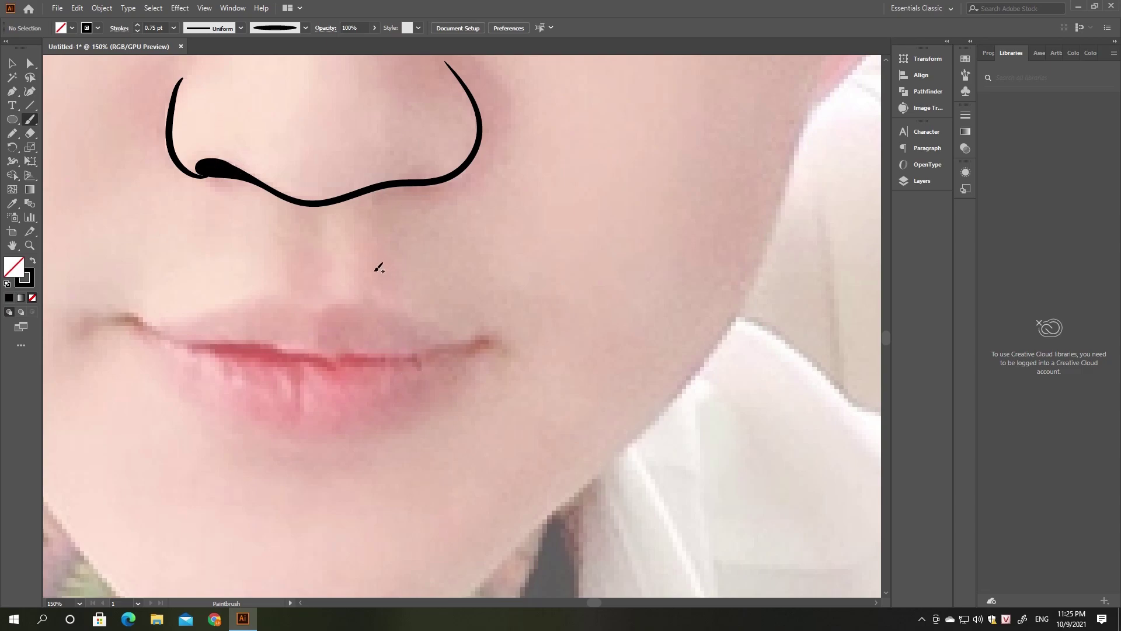
{"action": "key", "text": "ctrl+minus"}
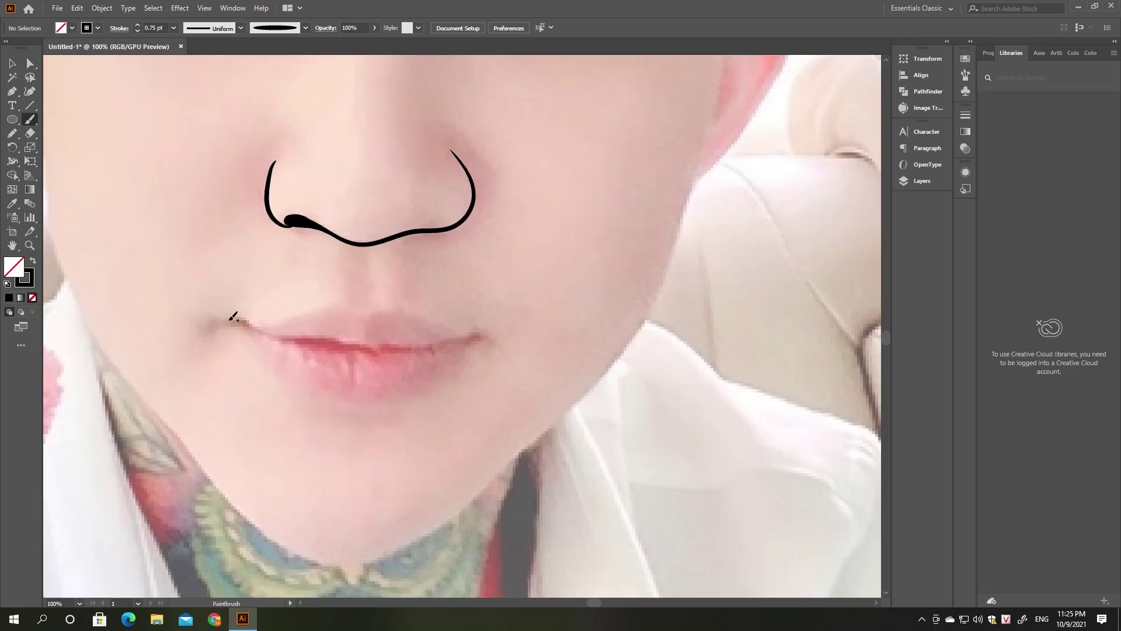
Ink the line between the lips plus the upper and lower lip outlines
{"action": "left_click_drag", "start_coordinate": [236, 318], "coordinate": [270, 328]}
{"action": "left_click_drag", "start_coordinate": [451, 341], "coordinate": [492, 335]}
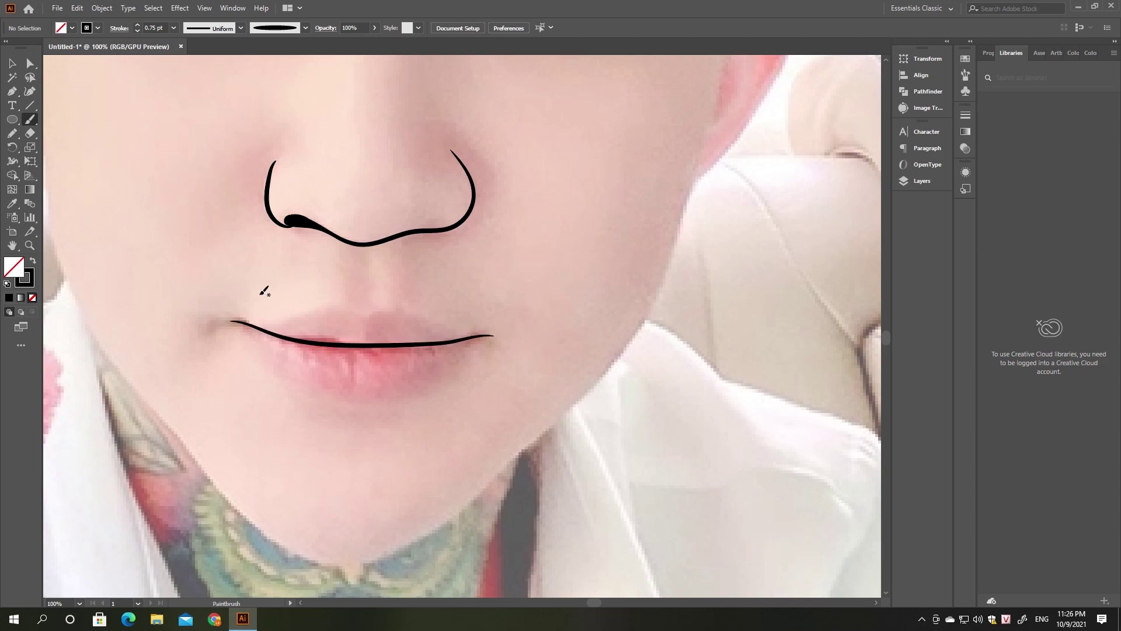
{"action": "left_click_drag", "start_coordinate": [254, 322], "coordinate": [303, 312]}
{"action": "left_click_drag", "start_coordinate": [460, 331], "coordinate": [461, 337]}
{"action": "mouse_move", "coordinate": [240, 320]}
{"action": "left_mouse_down"}
{"action": "mouse_move", "coordinate": [349, 395]}
{"action": "mouse_move", "coordinate": [426, 382]}
{"action": "left_mouse_up"}
{"action": "left_click_drag", "start_coordinate": [467, 346], "coordinate": [473, 337]}
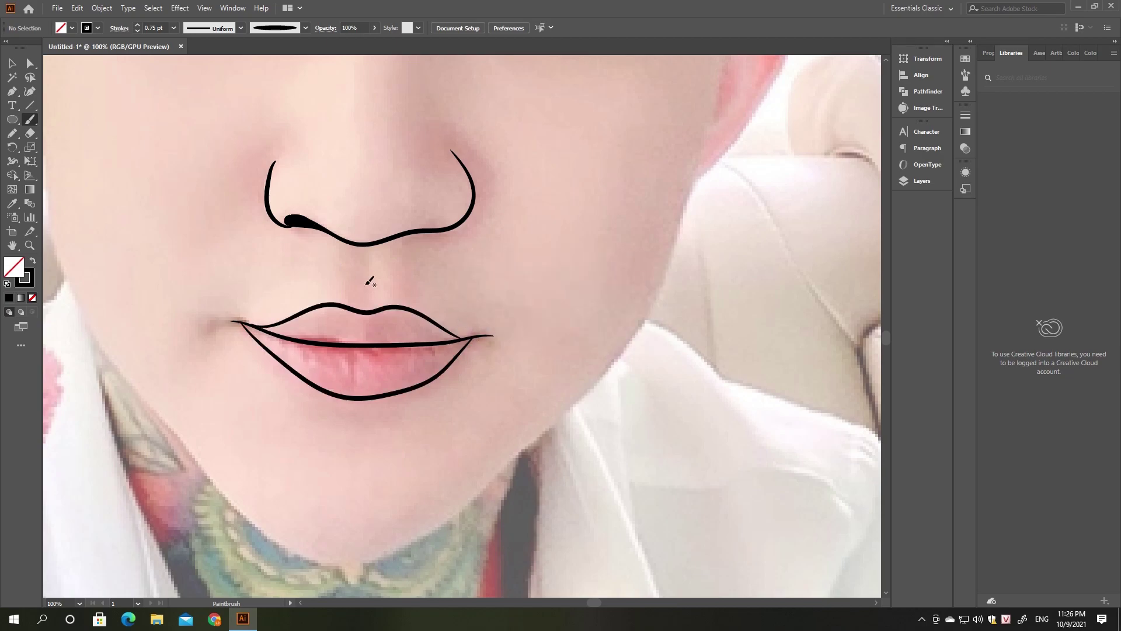
Trace the left cheek and jawline across the chin, redrawing one misplaced stroke
{"action": "key", "text": "ctrl+minus"}
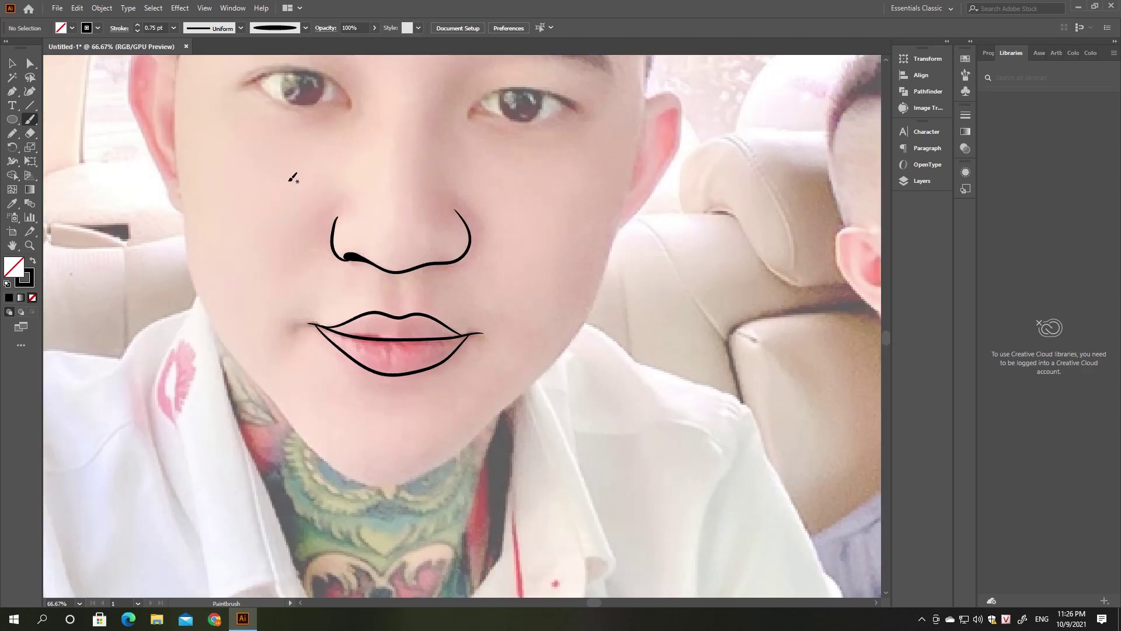
{"action": "scroll", "coordinate": [320, 276], "scroll_direction": "up", "scroll_amount": 5}
{"action": "scroll", "coordinate": [320, 275], "scroll_direction": "left", "scroll_amount": 2}
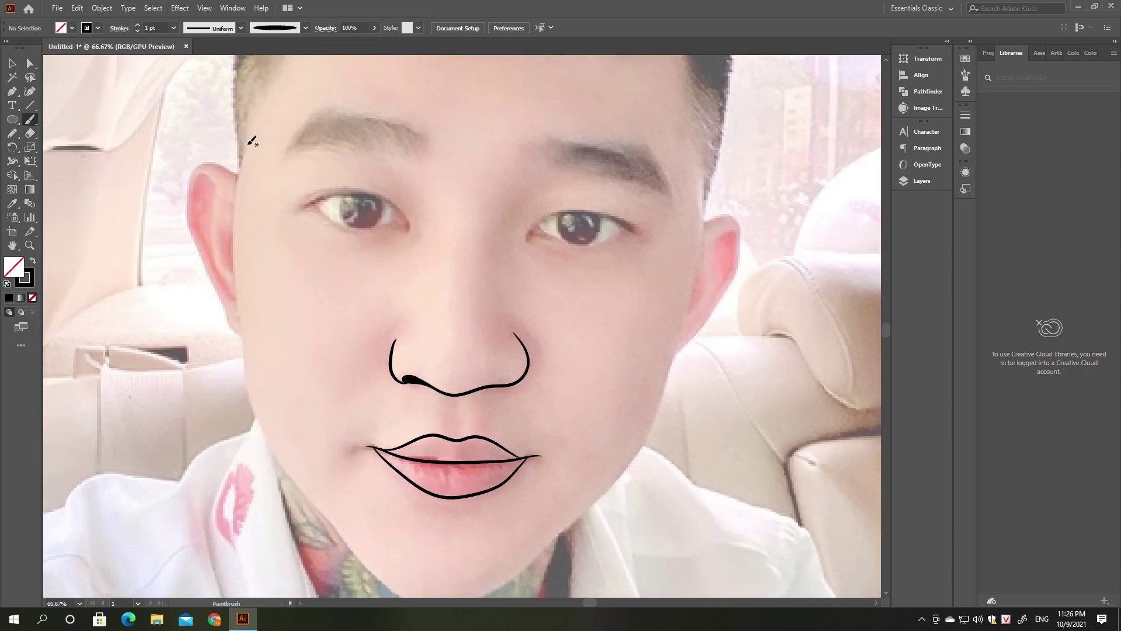
{"action": "scroll", "coordinate": [251, 140], "scroll_direction": "down", "scroll_amount": 2}
{"action": "left_click_drag", "start_coordinate": [232, 100], "coordinate": [237, 330]}
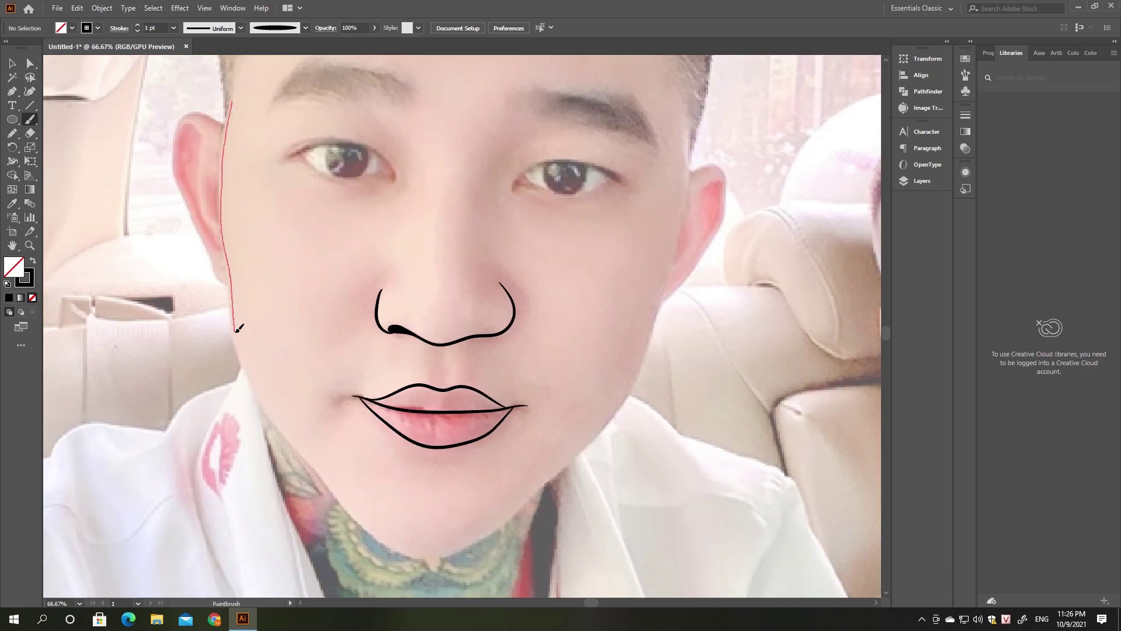
{"action": "left_click_drag", "start_coordinate": [236, 330], "coordinate": [376, 533]}
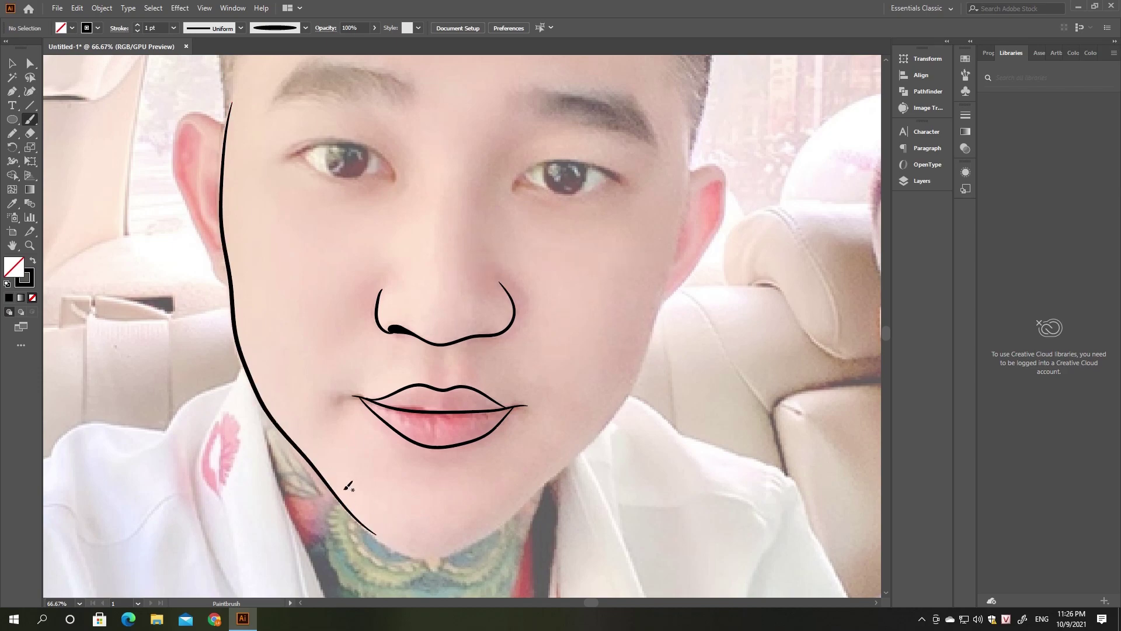
{"action": "scroll", "coordinate": [348, 486], "scroll_direction": "down", "scroll_amount": 5}
{"action": "scroll", "coordinate": [214, 374], "scroll_direction": "right", "scroll_amount": 6}
{"action": "left_click_drag", "start_coordinate": [224, 389], "coordinate": [455, 286]}
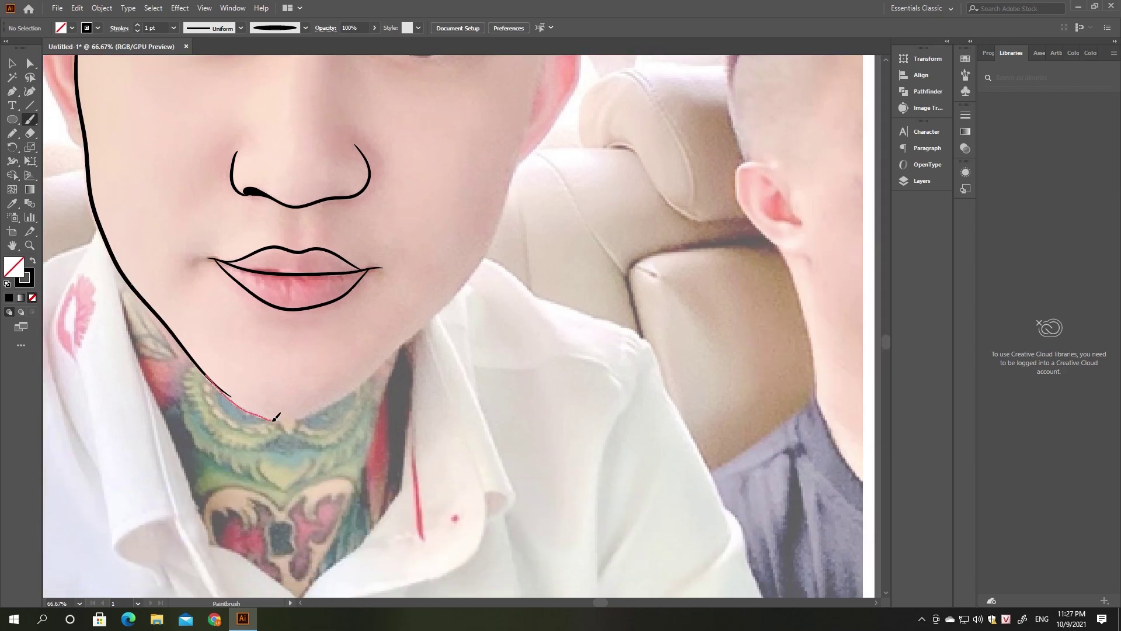
{"action": "key", "text": "ctrl+z"}
{"action": "left_click_drag", "start_coordinate": [220, 388], "coordinate": [445, 303]}
Trace the right side of the face and outline the right ear
{"action": "left_click_drag", "start_coordinate": [494, 244], "coordinate": [511, 181]}
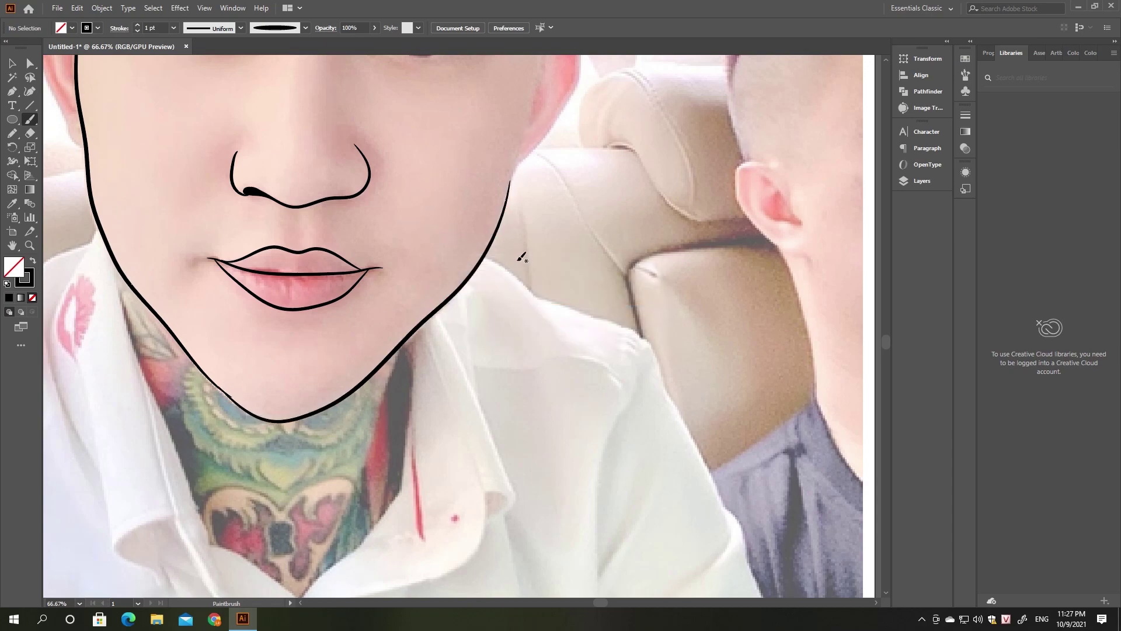
{"action": "scroll", "coordinate": [519, 248], "scroll_direction": "up", "scroll_amount": 3}
{"action": "left_click_drag", "start_coordinate": [480, 364], "coordinate": [524, 149]}
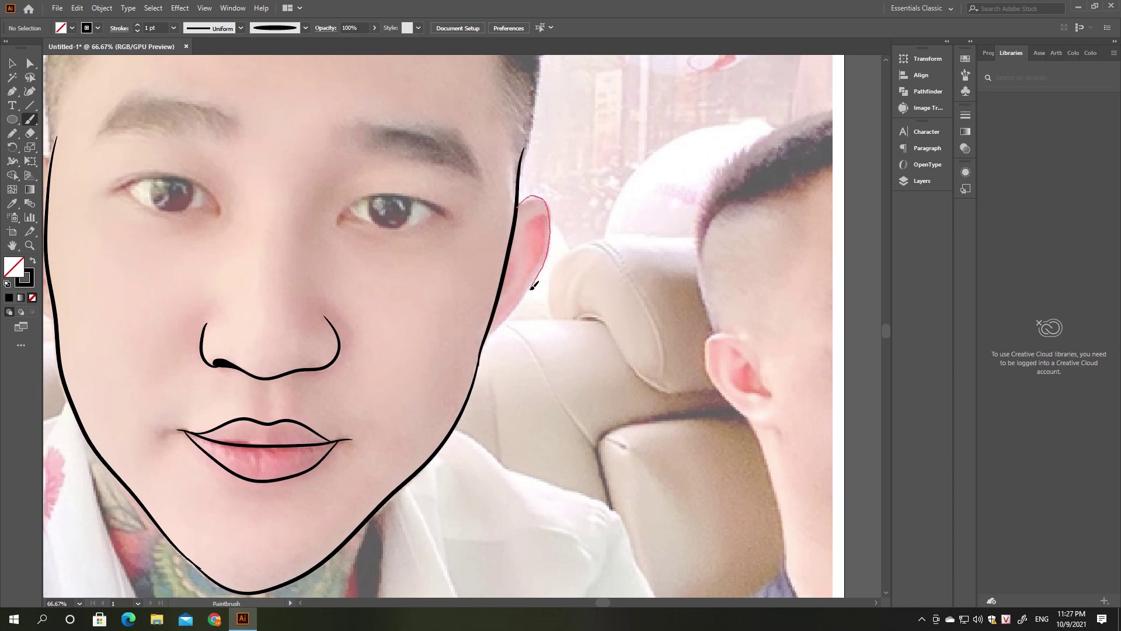
{"action": "left_click_drag", "start_coordinate": [552, 208], "coordinate": [485, 339]}
Draw the right-hand eye's lower lid with a 0.5 pt stroke
{"action": "scroll", "coordinate": [444, 327], "scroll_direction": "left", "scroll_amount": 3}
{"action": "left_click", "coordinate": [136, 30]}
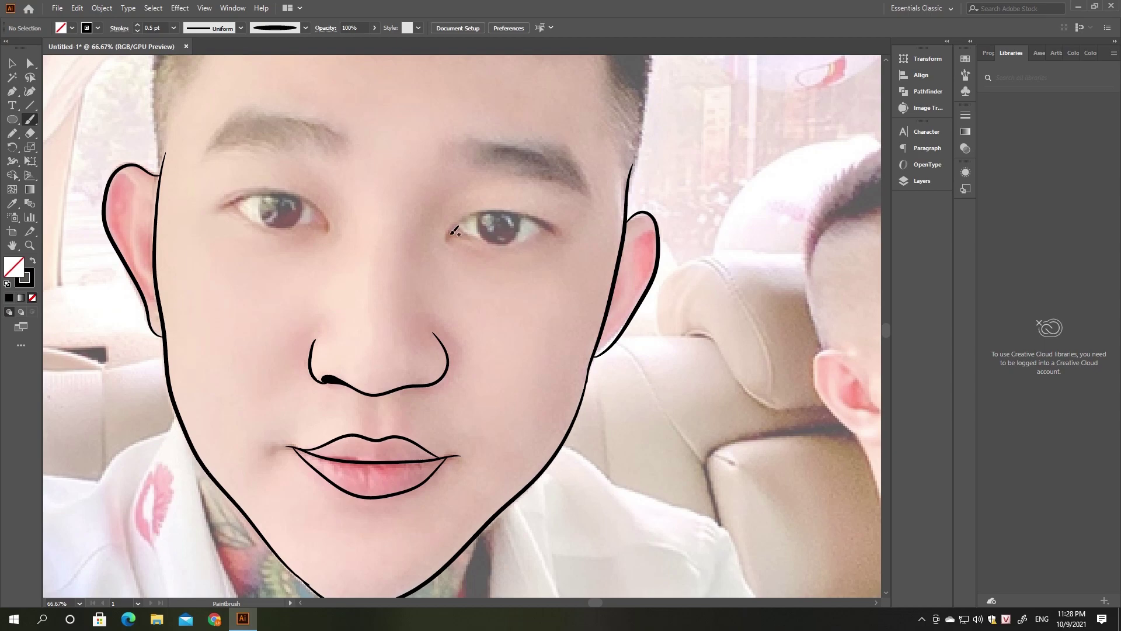
{"action": "mouse_move", "coordinate": [448, 233]}
{"action": "left_mouse_down"}
{"action": "mouse_move", "coordinate": [555, 231]}
{"action": "mouse_move", "coordinate": [451, 227]}
{"action": "left_mouse_up"}
Draw the right eye's upper lid and the left eye's lower lid
{"action": "left_click_drag", "start_coordinate": [544, 222], "coordinate": [555, 231]}
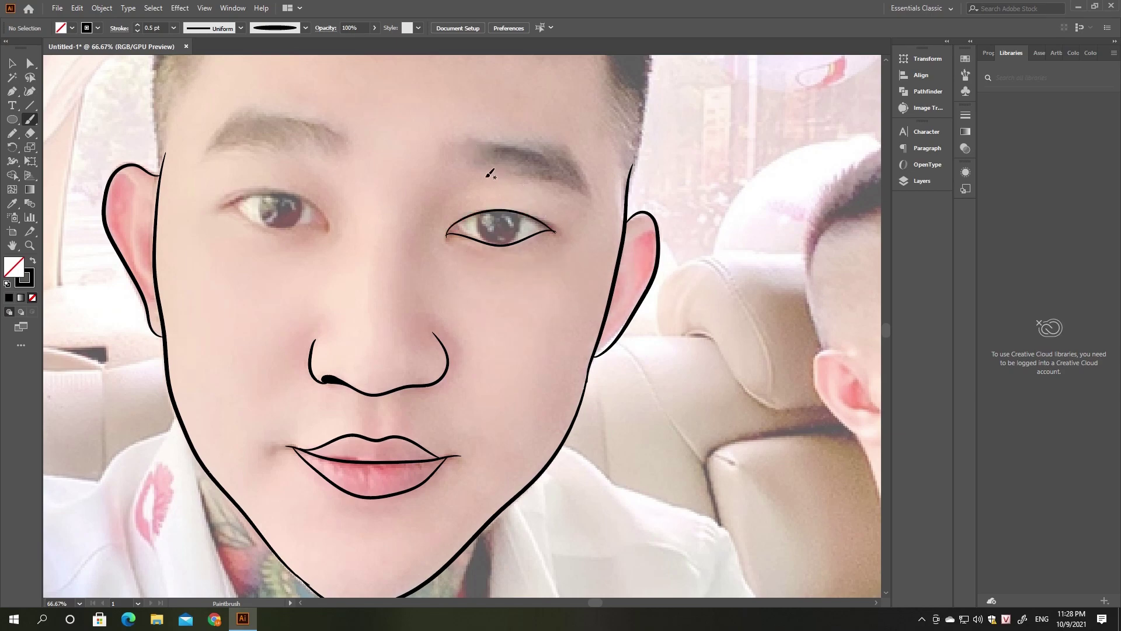
{"action": "left_click_drag", "start_coordinate": [239, 201], "coordinate": [330, 228]}
{"action": "key", "text": "ctrl+z"}
Draw solid black pupils in both eyes with the Pencil, then restore an unfilled black stroke
{"action": "key", "text": "n"}
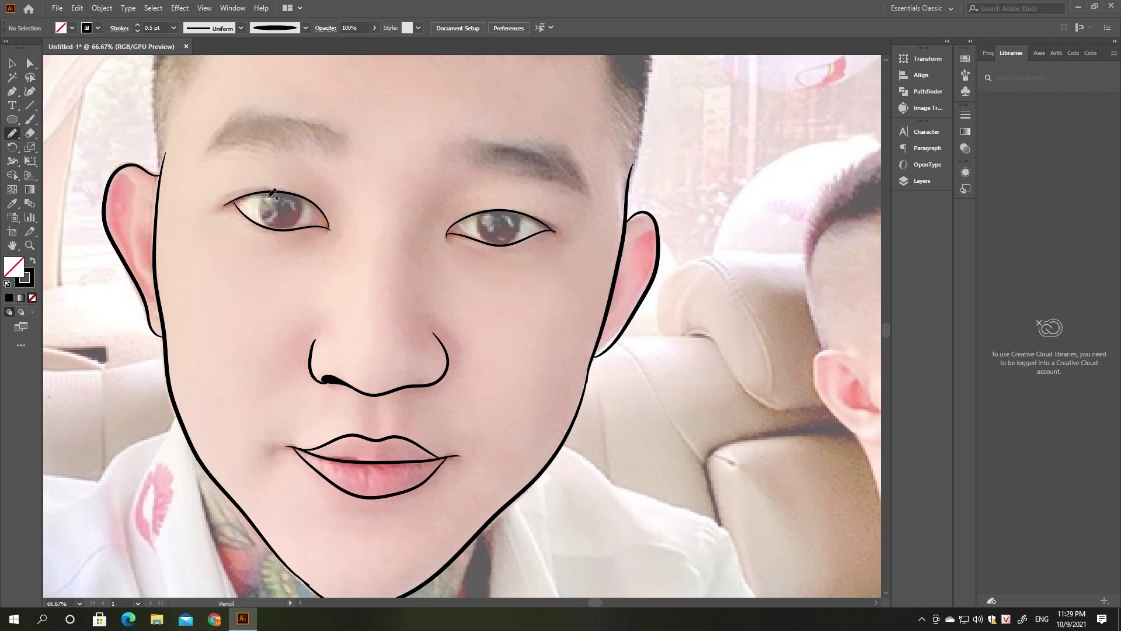
{"action": "left_click_drag", "start_coordinate": [264, 195], "coordinate": [266, 192]}
{"action": "key", "text": "ctrl+z"}
{"action": "key", "text": "shift+x"}
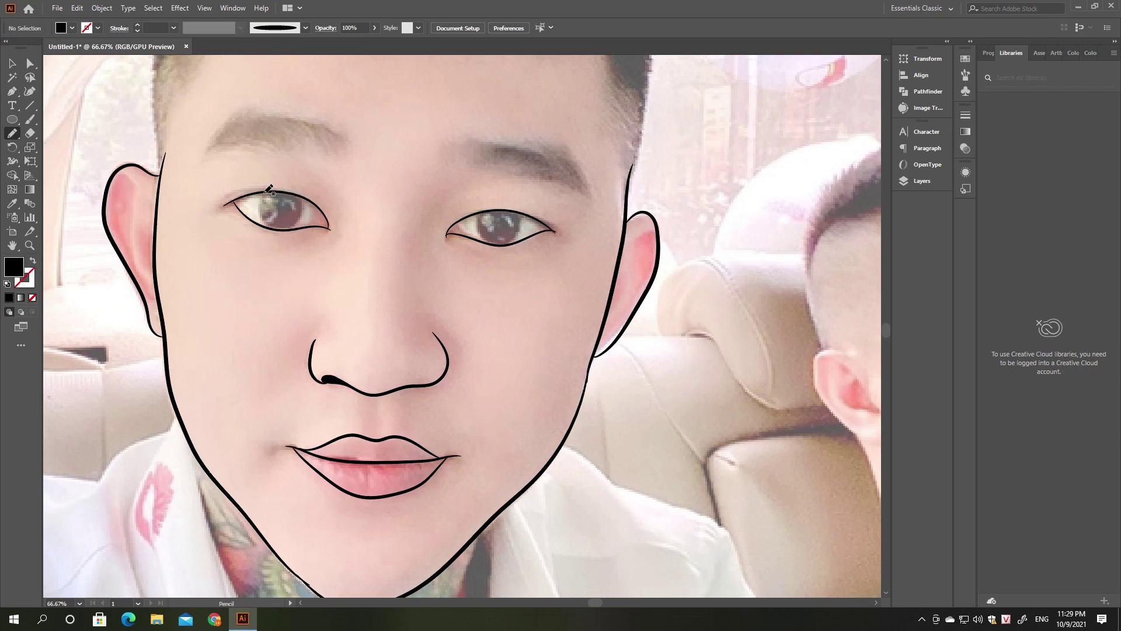
{"action": "left_click_drag", "start_coordinate": [265, 193], "coordinate": [268, 188]}
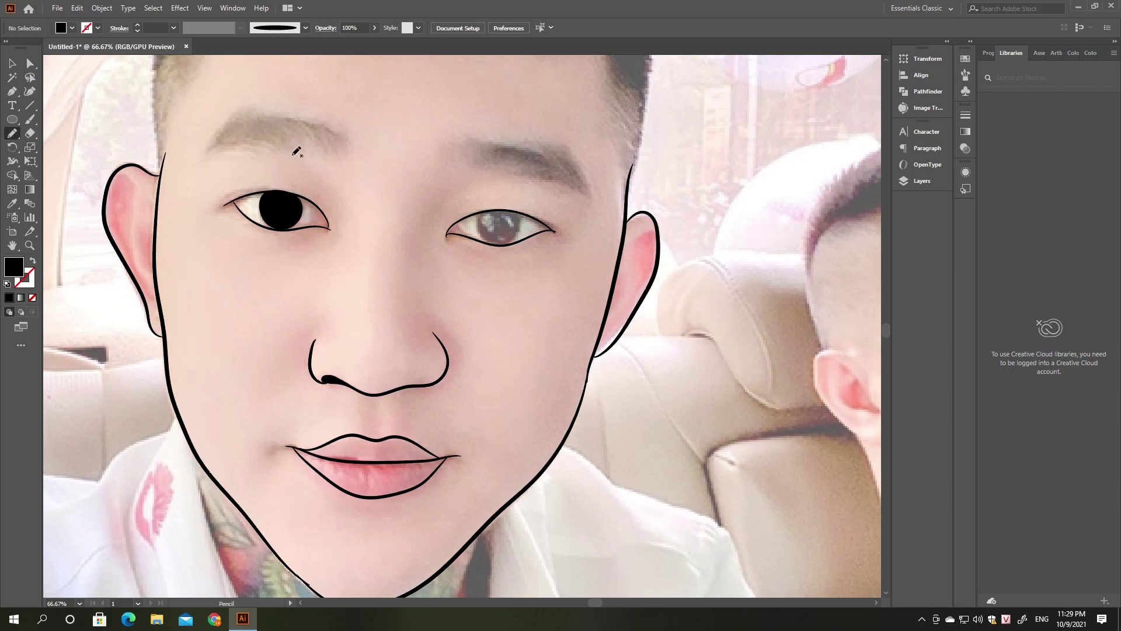
{"action": "mouse_move", "coordinate": [481, 221]}
{"action": "left_mouse_down"}
{"action": "mouse_move", "coordinate": [501, 244]}
{"action": "mouse_move", "coordinate": [487, 202]}
{"action": "left_mouse_up"}
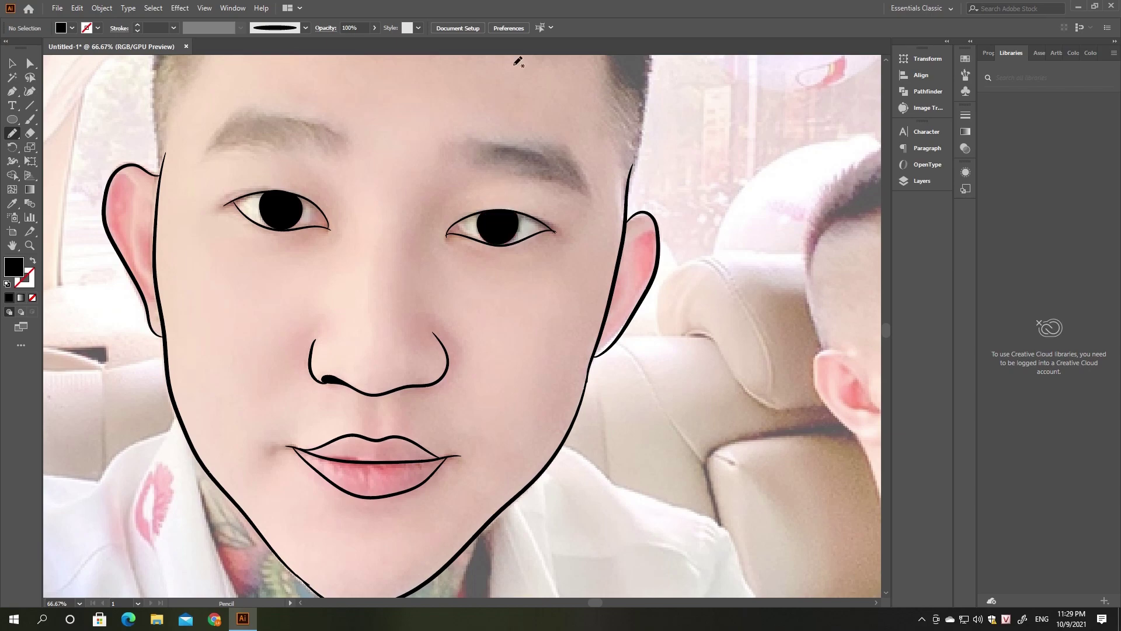
{"action": "left_click", "coordinate": [33, 263]}
{"action": "left_click", "coordinate": [31, 120]}
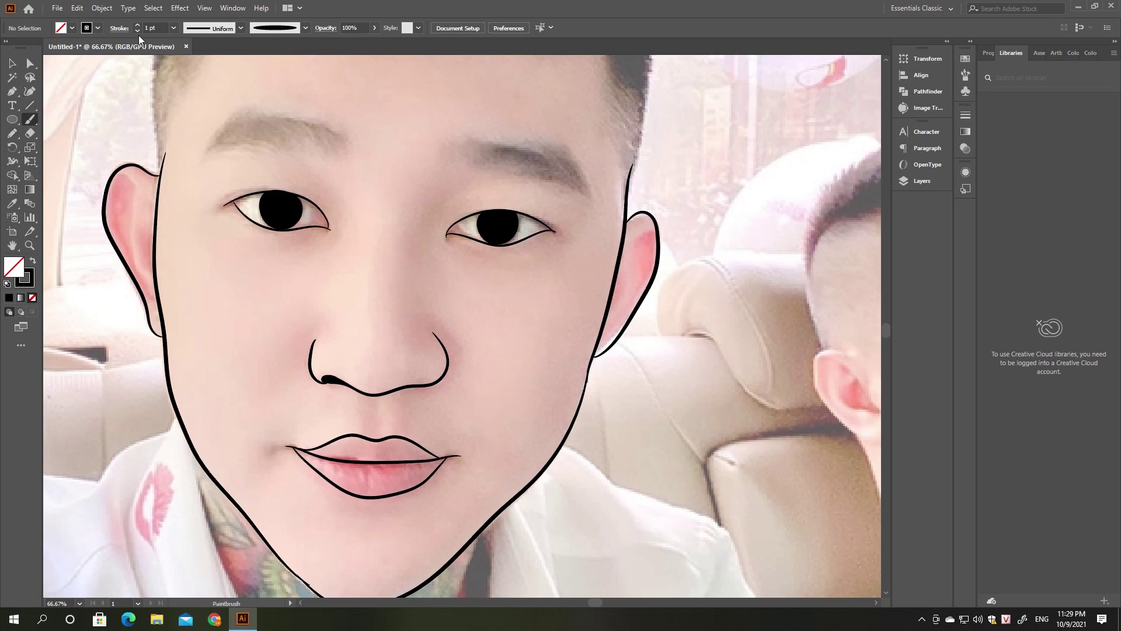
Fill the left eyebrow with fine 0.25 pt hair strokes
{"action": "left_click", "coordinate": [138, 31]}
{"action": "mouse_move", "coordinate": [208, 148]}
{"action": "left_mouse_down"}
{"action": "mouse_move", "coordinate": [278, 152]}
{"action": "mouse_move", "coordinate": [298, 124]}
{"action": "left_mouse_up"}
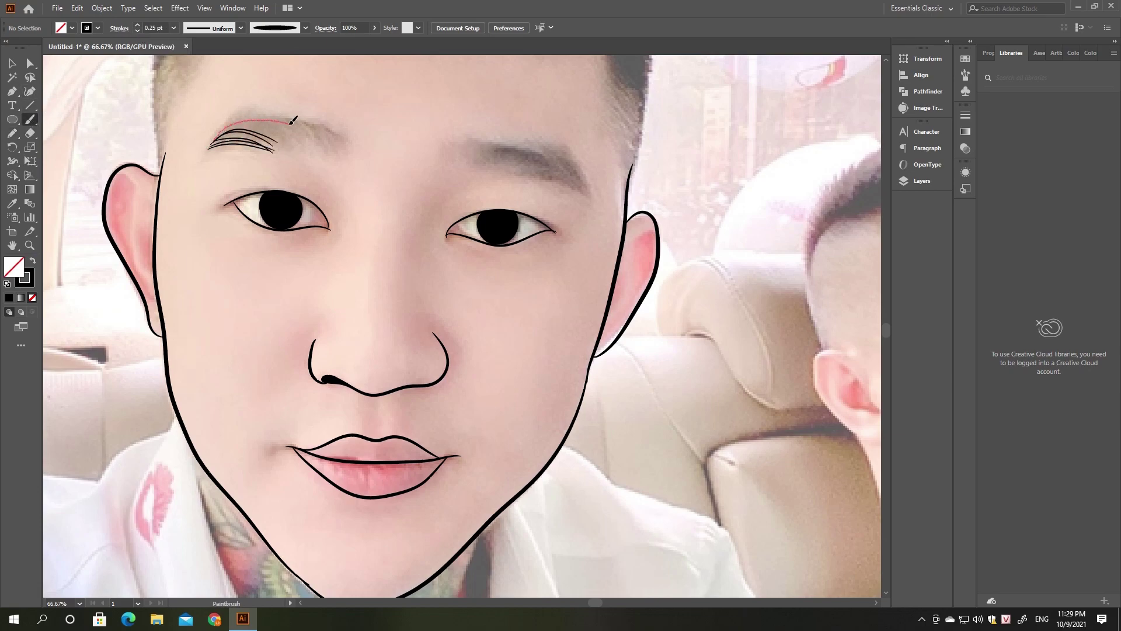
{"action": "left_click_drag", "start_coordinate": [221, 127], "coordinate": [324, 143]}
{"action": "mouse_move", "coordinate": [225, 131]}
{"action": "left_mouse_down"}
{"action": "mouse_move", "coordinate": [282, 148]}
{"action": "mouse_move", "coordinate": [280, 129]}
{"action": "mouse_move", "coordinate": [266, 127]}
{"action": "mouse_move", "coordinate": [274, 124]}
{"action": "left_mouse_up"}
{"action": "mouse_move", "coordinate": [233, 119]}
{"action": "left_mouse_down"}
{"action": "mouse_move", "coordinate": [309, 129]}
{"action": "mouse_move", "coordinate": [336, 148]}
{"action": "left_mouse_up"}
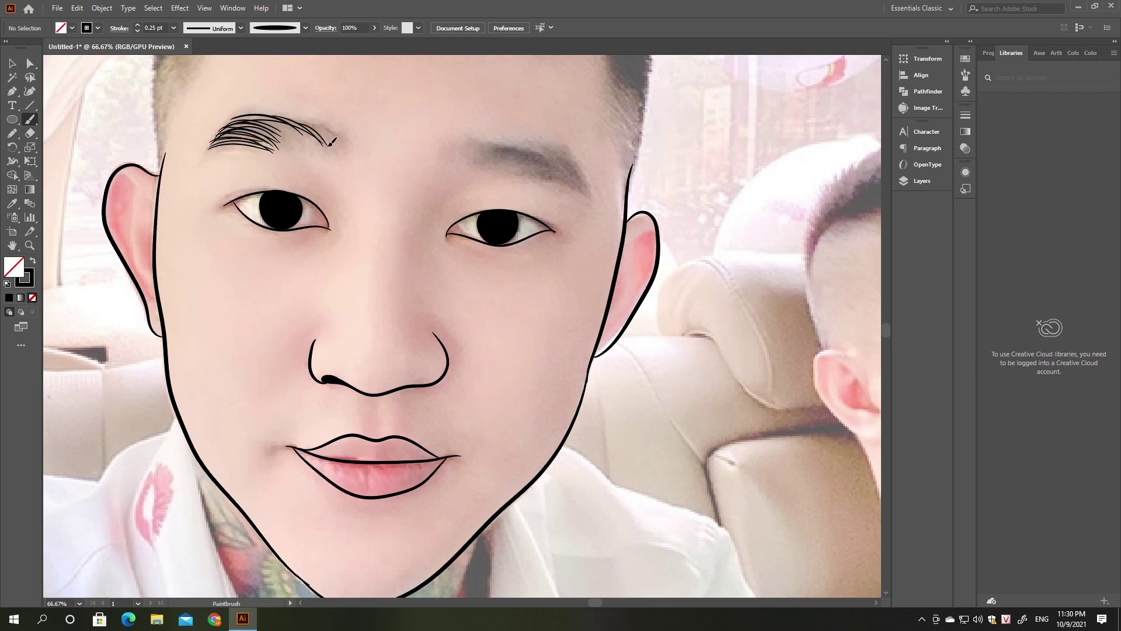
{"action": "left_click_drag", "start_coordinate": [299, 114], "coordinate": [336, 149]}
{"action": "left_click_drag", "start_coordinate": [263, 124], "coordinate": [347, 151]}
{"action": "mouse_move", "coordinate": [225, 125]}
{"action": "left_mouse_down"}
{"action": "mouse_move", "coordinate": [244, 114]}
{"action": "mouse_move", "coordinate": [345, 145]}
{"action": "left_mouse_up"}
{"action": "left_click_drag", "start_coordinate": [265, 123], "coordinate": [304, 147]}
{"action": "left_click_drag", "start_coordinate": [259, 110], "coordinate": [322, 136]}
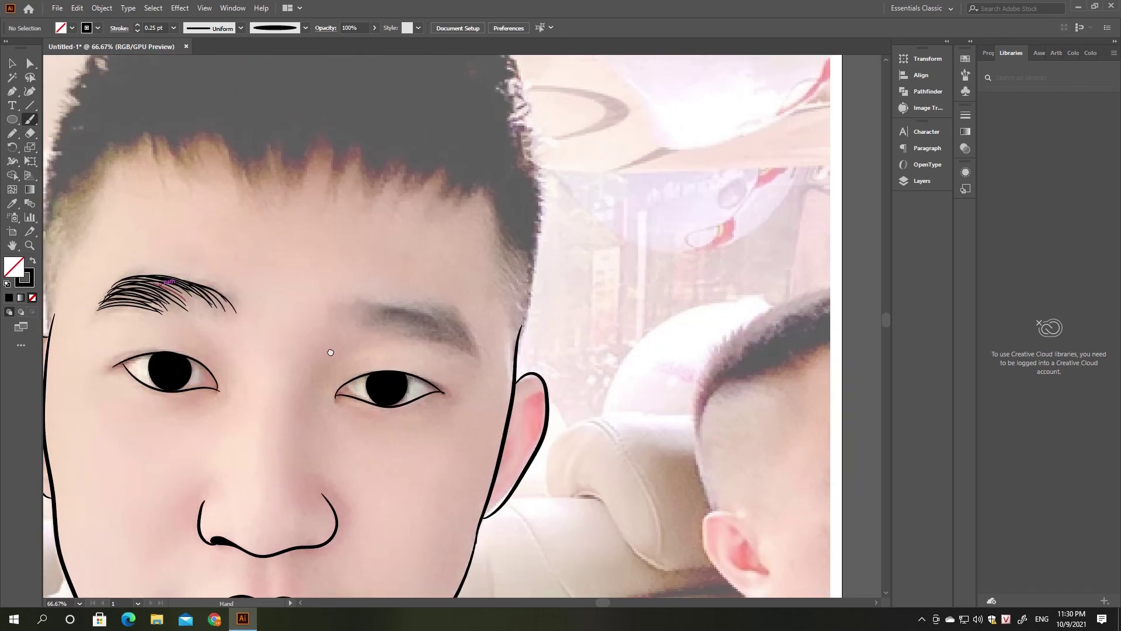
Fill the right eyebrow with dense hair strokes along its shape
{"action": "left_click_drag", "start_coordinate": [449, 194], "coordinate": [333, 325]}
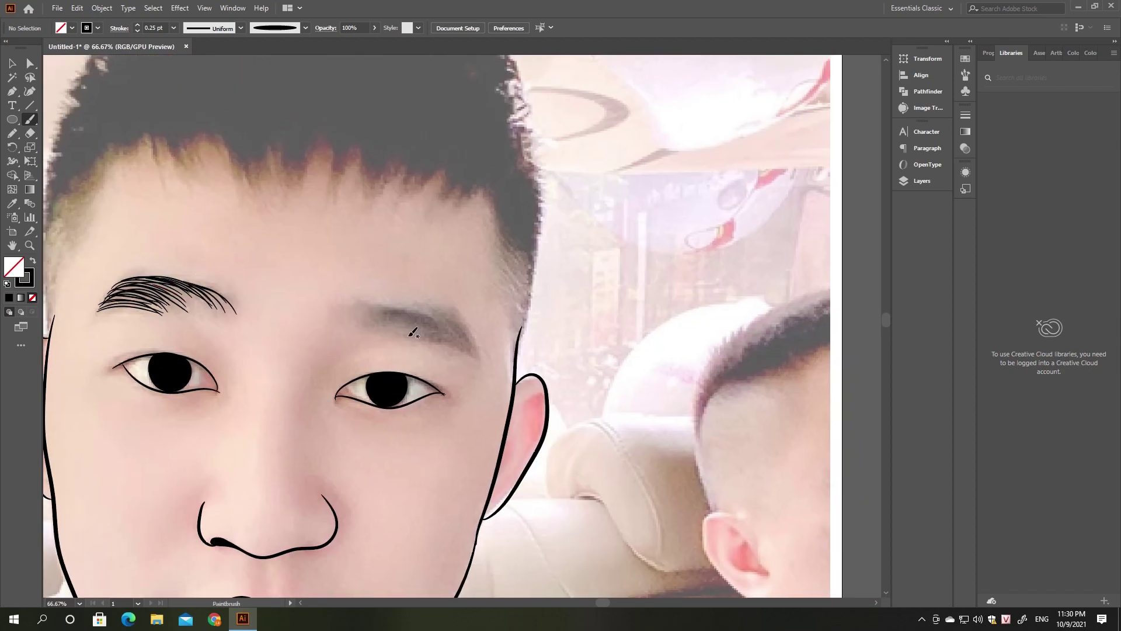
{"action": "left_click_drag", "start_coordinate": [455, 340], "coordinate": [476, 357]}
{"action": "left_click_drag", "start_coordinate": [450, 319], "coordinate": [479, 355]}
{"action": "left_click_drag", "start_coordinate": [436, 314], "coordinate": [458, 325]}
{"action": "mouse_move", "coordinate": [381, 310]}
{"action": "left_mouse_down"}
{"action": "mouse_move", "coordinate": [449, 323]}
{"action": "mouse_move", "coordinate": [476, 340]}
{"action": "mouse_move", "coordinate": [439, 318]}
{"action": "mouse_move", "coordinate": [485, 357]}
{"action": "left_mouse_up"}
{"action": "left_click_drag", "start_coordinate": [455, 318], "coordinate": [476, 349]}
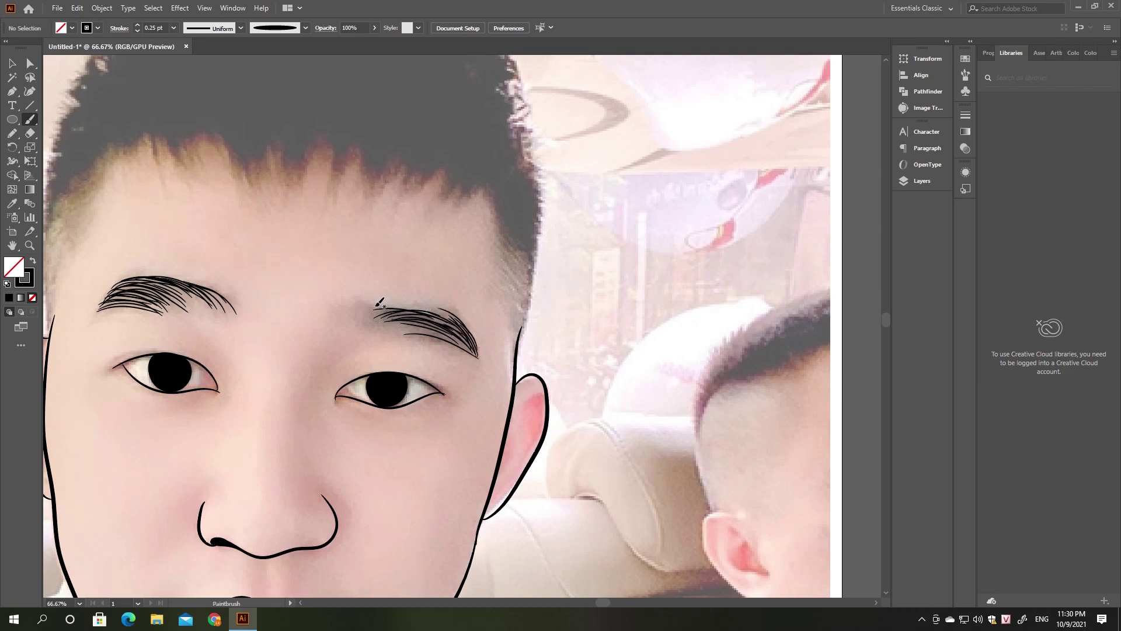
{"action": "mouse_move", "coordinate": [372, 306]}
{"action": "left_mouse_down"}
{"action": "mouse_move", "coordinate": [458, 323]}
{"action": "mouse_move", "coordinate": [467, 341]}
{"action": "left_mouse_up"}
{"action": "left_click_drag", "start_coordinate": [420, 301], "coordinate": [483, 354]}
Add finishing hair strokes to both eyebrows' ends and edges
{"action": "left_click_drag", "start_coordinate": [378, 163], "coordinate": [490, 165]}
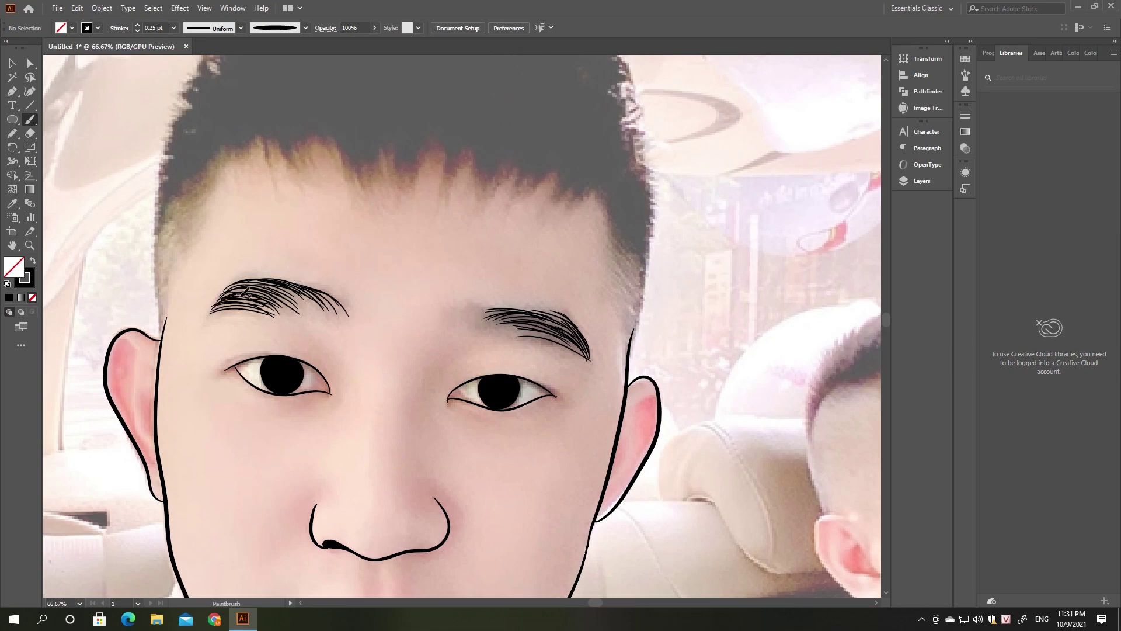
{"action": "mouse_move", "coordinate": [214, 304]}
{"action": "left_mouse_down"}
{"action": "mouse_move", "coordinate": [295, 272]}
{"action": "mouse_move", "coordinate": [309, 296]}
{"action": "mouse_move", "coordinate": [349, 300]}
{"action": "left_mouse_up"}
{"action": "left_click_drag", "start_coordinate": [210, 309], "coordinate": [279, 285]}
{"action": "mouse_move", "coordinate": [482, 318]}
{"action": "left_mouse_down"}
{"action": "mouse_move", "coordinate": [514, 308]}
{"action": "mouse_move", "coordinate": [570, 316]}
{"action": "left_mouse_up"}
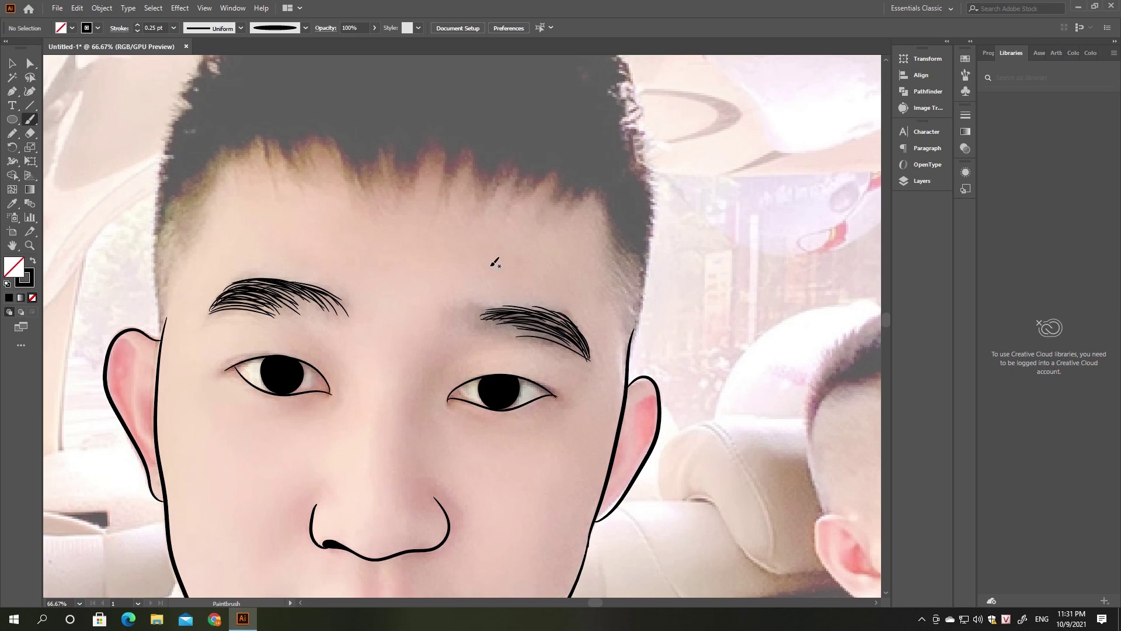
{"action": "key", "text": "ctrl+minus"}
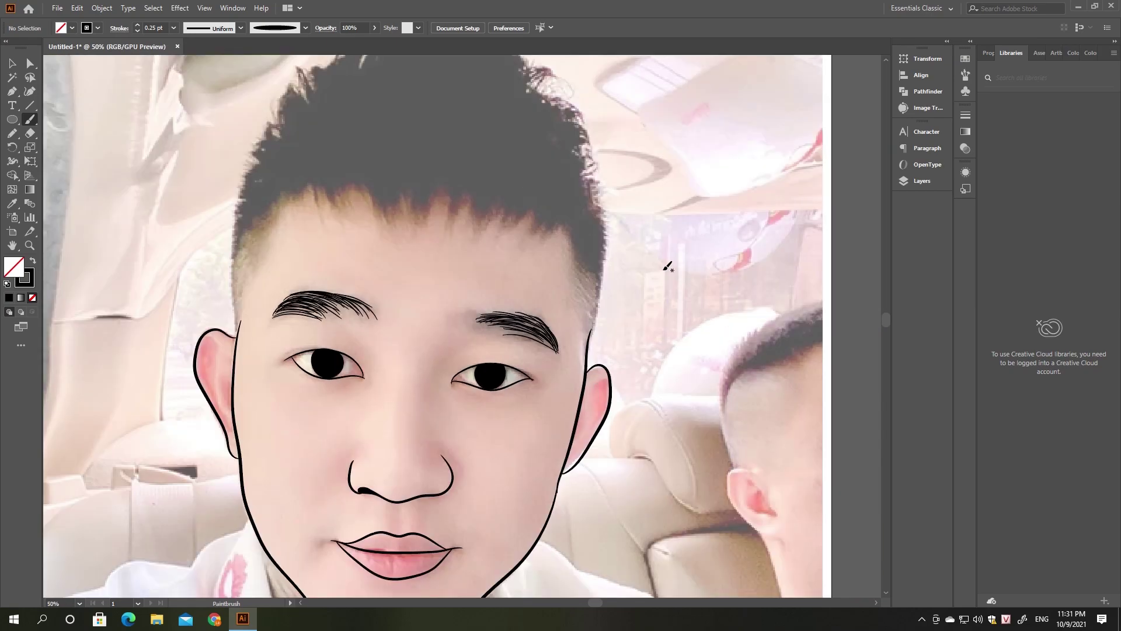
Draw 1 pt lines up the left and right sides of the head
{"action": "left_click", "coordinate": [138, 24]}
{"action": "left_click_drag", "start_coordinate": [238, 307], "coordinate": [245, 197]}
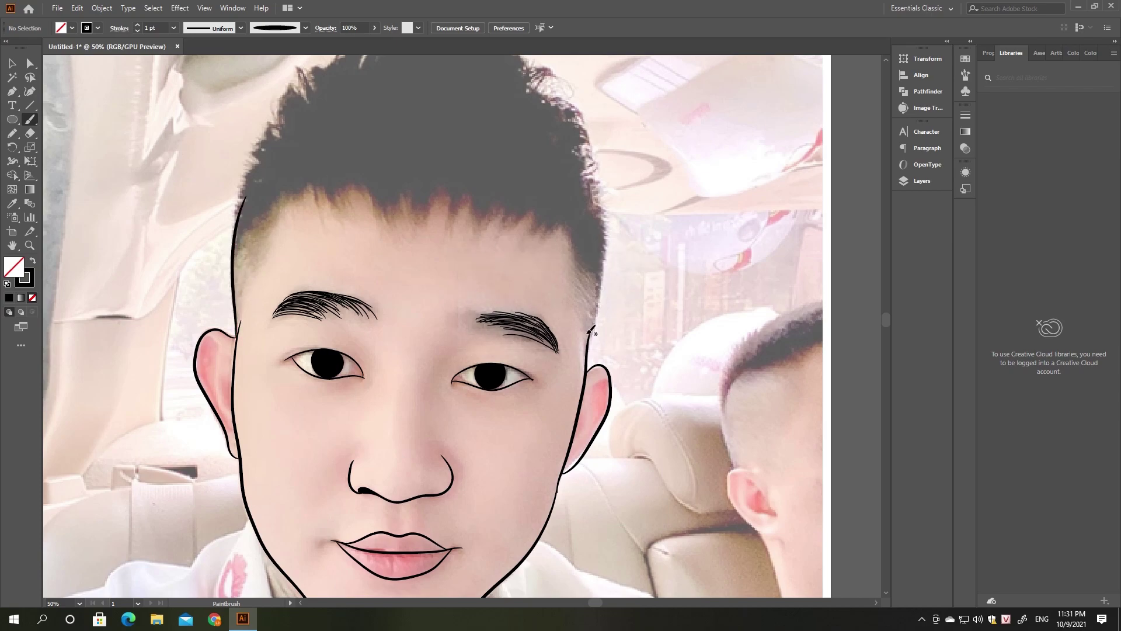
{"action": "left_click_drag", "start_coordinate": [593, 336], "coordinate": [600, 192]}
{"action": "scroll", "coordinate": [400, 313], "scroll_direction": "up", "scroll_amount": 5}
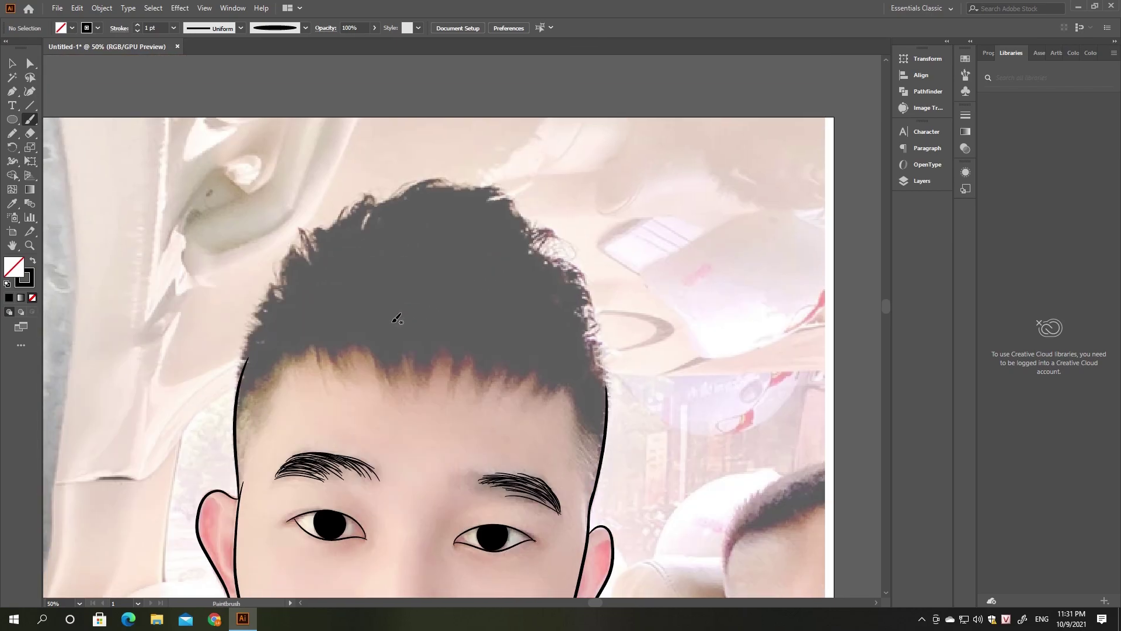
Trace the hair as a solid black Pencil shape with spiky edges
{"action": "left_click", "coordinate": [12, 133]}
{"action": "left_click", "coordinate": [33, 261]}
{"action": "mouse_move", "coordinate": [257, 369]}
{"action": "left_mouse_down"}
{"action": "mouse_move", "coordinate": [335, 305]}
{"action": "mouse_move", "coordinate": [498, 327]}
{"action": "mouse_move", "coordinate": [391, 177]}
{"action": "mouse_move", "coordinate": [302, 253]}
{"action": "mouse_move", "coordinate": [260, 367]}
{"action": "left_mouse_up"}
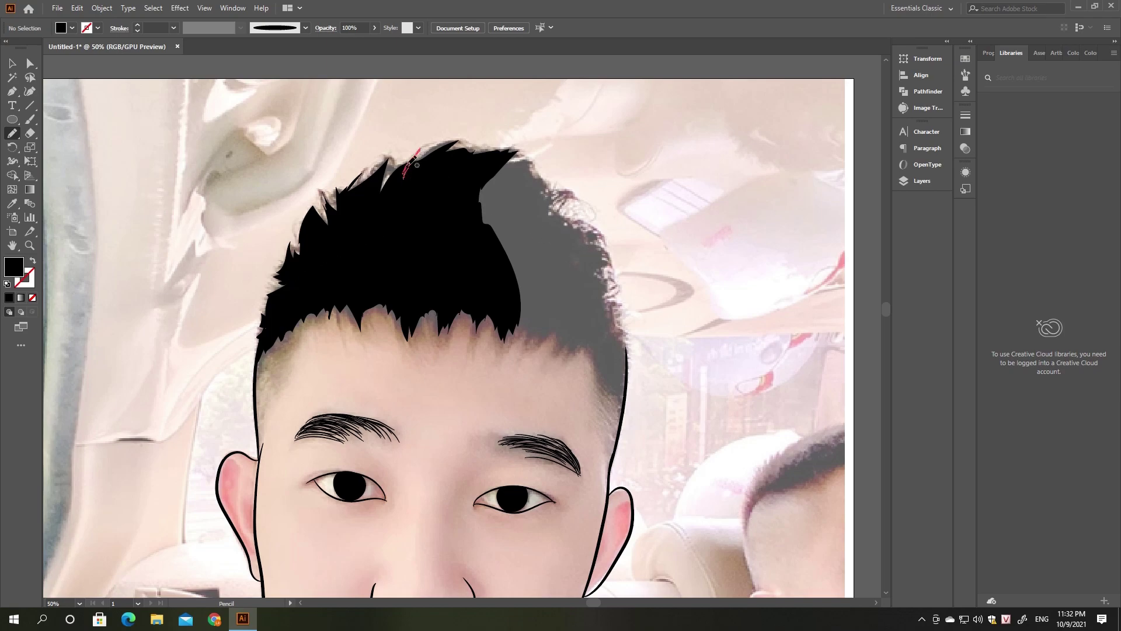
{"action": "left_click_drag", "start_coordinate": [320, 205], "coordinate": [323, 223]}
{"action": "mouse_move", "coordinate": [299, 259]}
{"action": "left_mouse_down"}
{"action": "mouse_move", "coordinate": [299, 237]}
{"action": "mouse_move", "coordinate": [514, 191]}
{"action": "mouse_move", "coordinate": [532, 161]}
{"action": "left_mouse_up"}
{"action": "left_click_drag", "start_coordinate": [556, 200], "coordinate": [584, 225]}
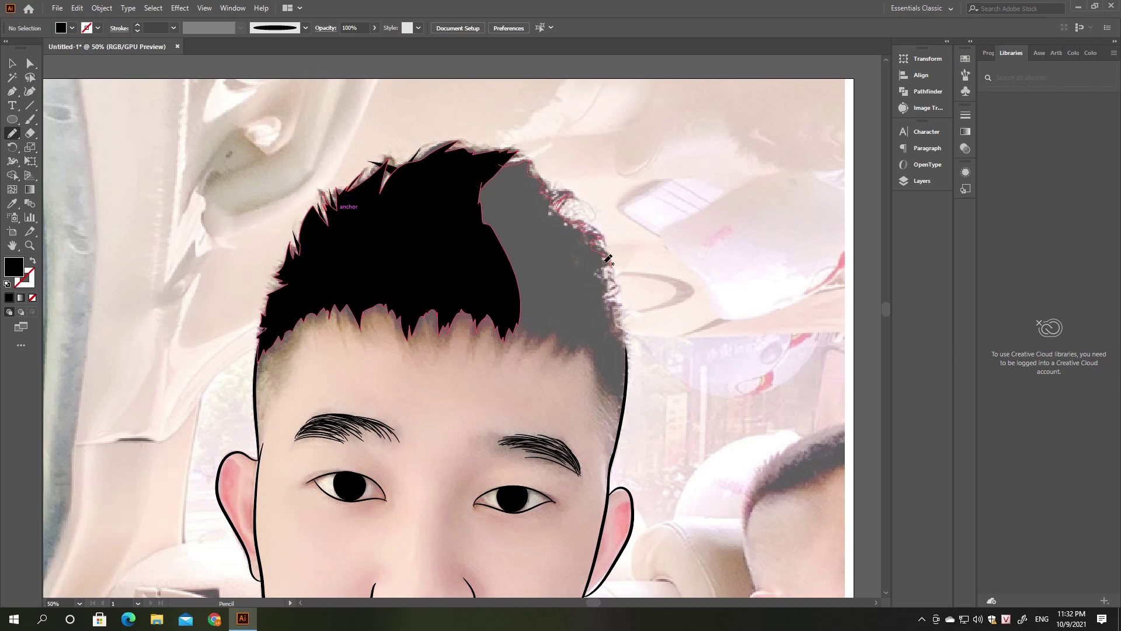
{"action": "mouse_move", "coordinate": [610, 299]}
{"action": "left_mouse_down"}
{"action": "mouse_move", "coordinate": [626, 333]}
{"action": "mouse_move", "coordinate": [624, 396]}
{"action": "mouse_move", "coordinate": [585, 344]}
{"action": "mouse_move", "coordinate": [528, 320]}
{"action": "mouse_move", "coordinate": [450, 218]}
{"action": "mouse_move", "coordinate": [504, 134]}
{"action": "left_mouse_up"}
{"action": "left_click_drag", "start_coordinate": [551, 381], "coordinate": [501, 337]}
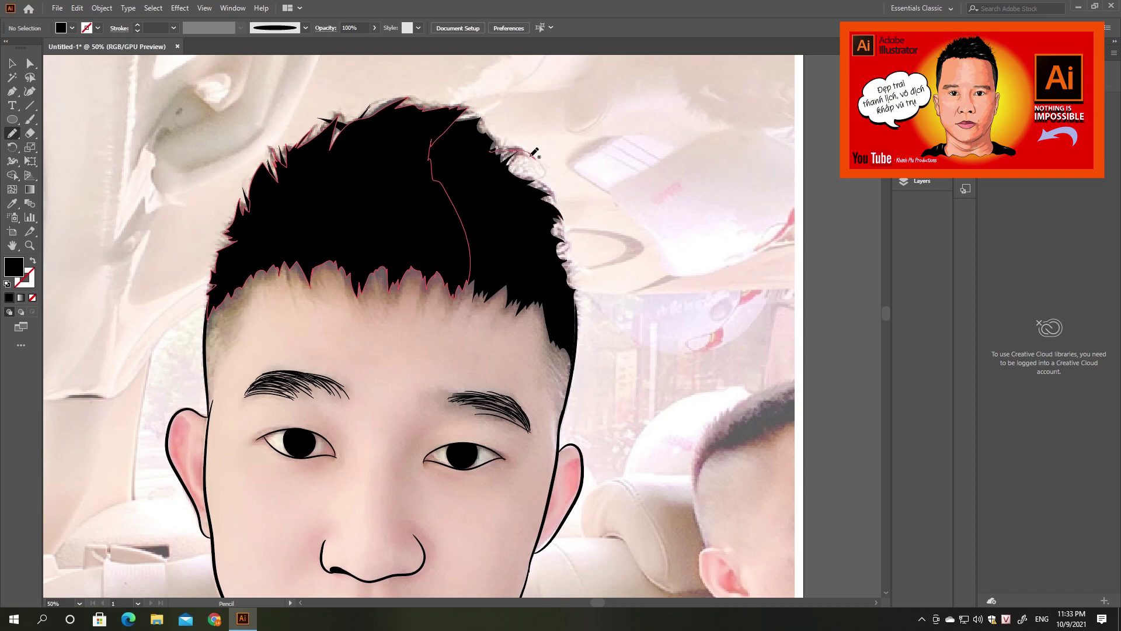
{"action": "left_click_drag", "start_coordinate": [493, 151], "coordinate": [533, 157]}
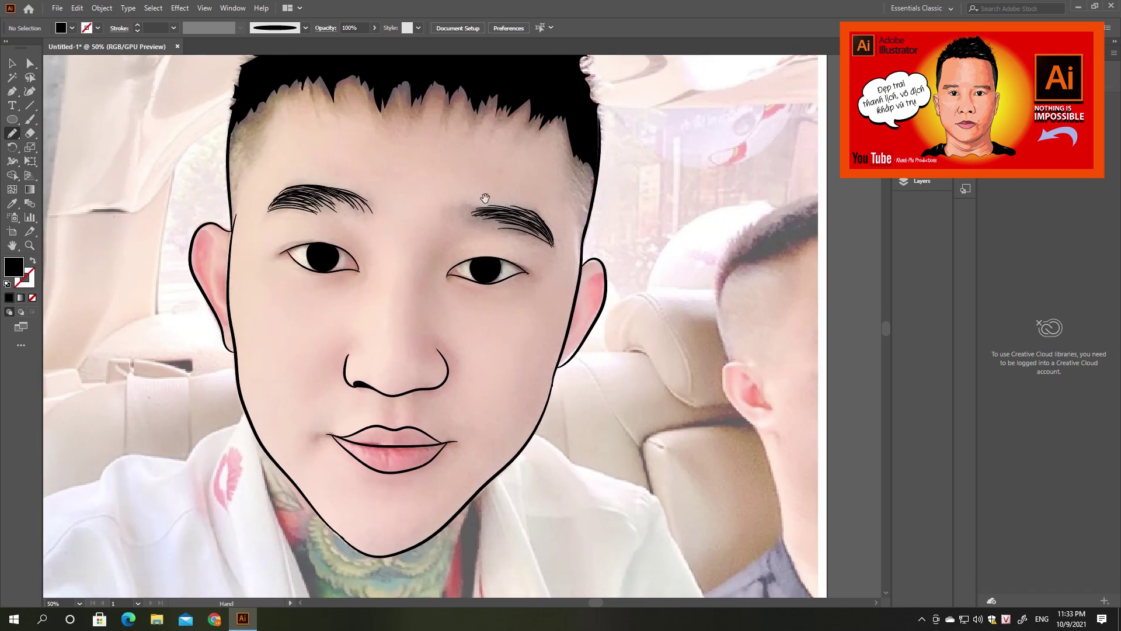
{"action": "left_click_drag", "start_coordinate": [455, 398], "coordinate": [520, 147]}
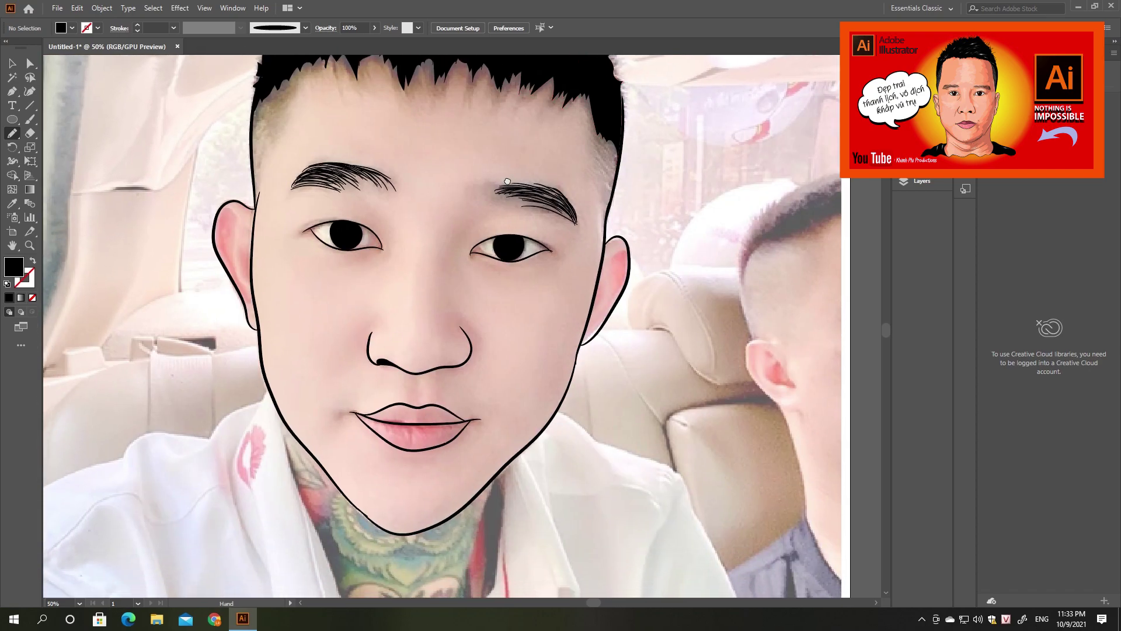
{"action": "left_click_drag", "start_coordinate": [524, 54], "coordinate": [516, 130]}
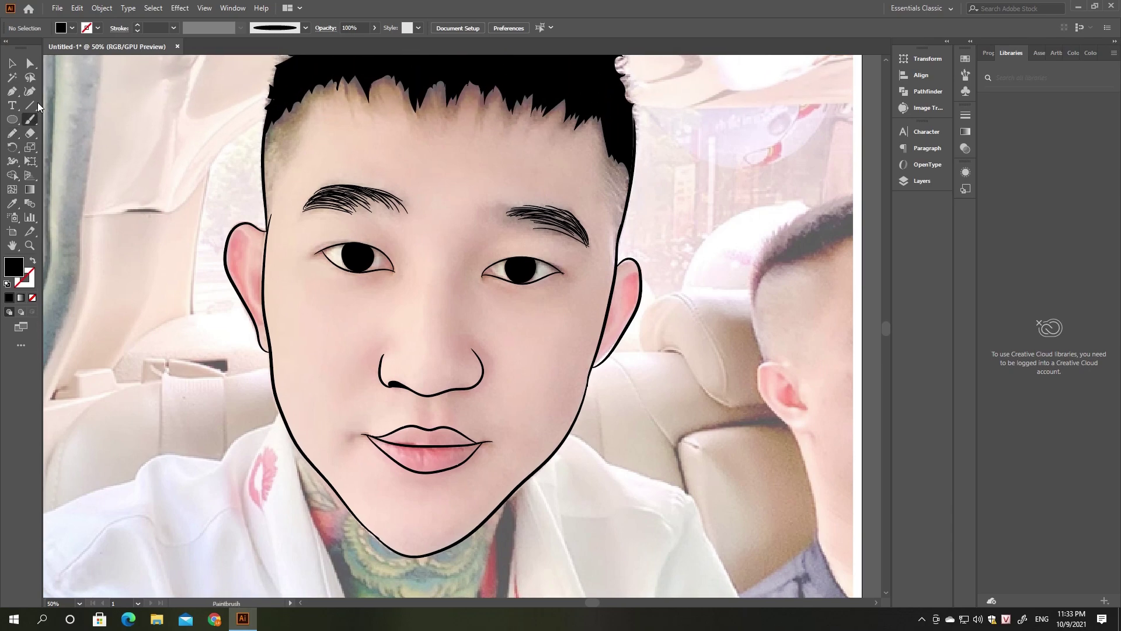
Draw a thin unfilled black line down the side of the nose
{"action": "key", "text": "shift+x"}
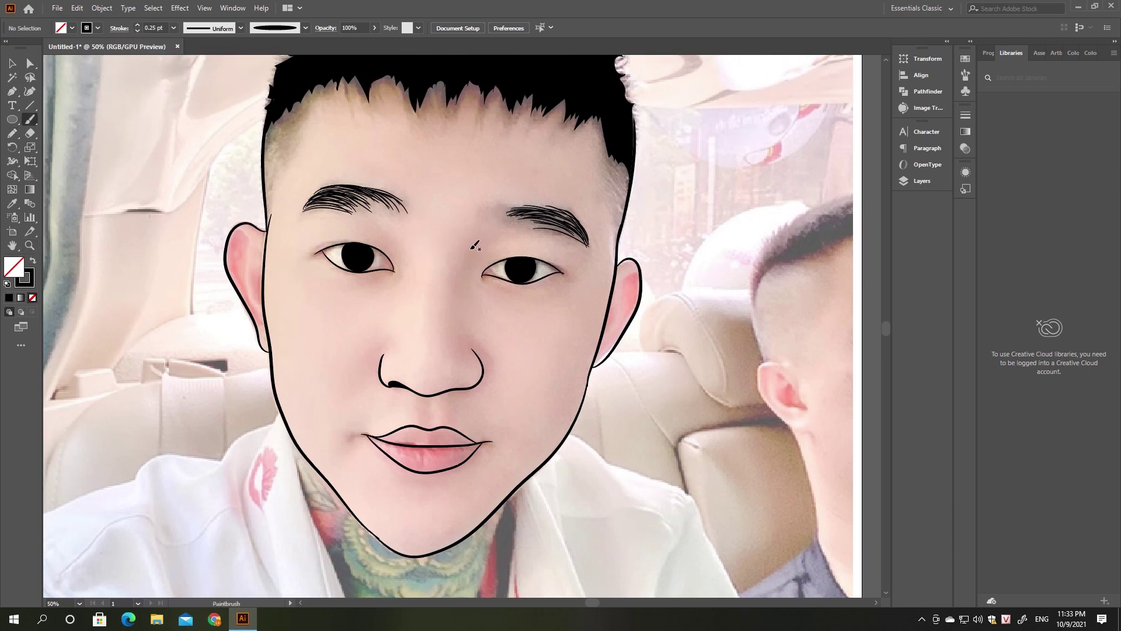
{"action": "left_click_drag", "start_coordinate": [471, 248], "coordinate": [457, 337]}
{"action": "scroll", "coordinate": [635, 292], "scroll_direction": "up", "scroll_amount": 1}
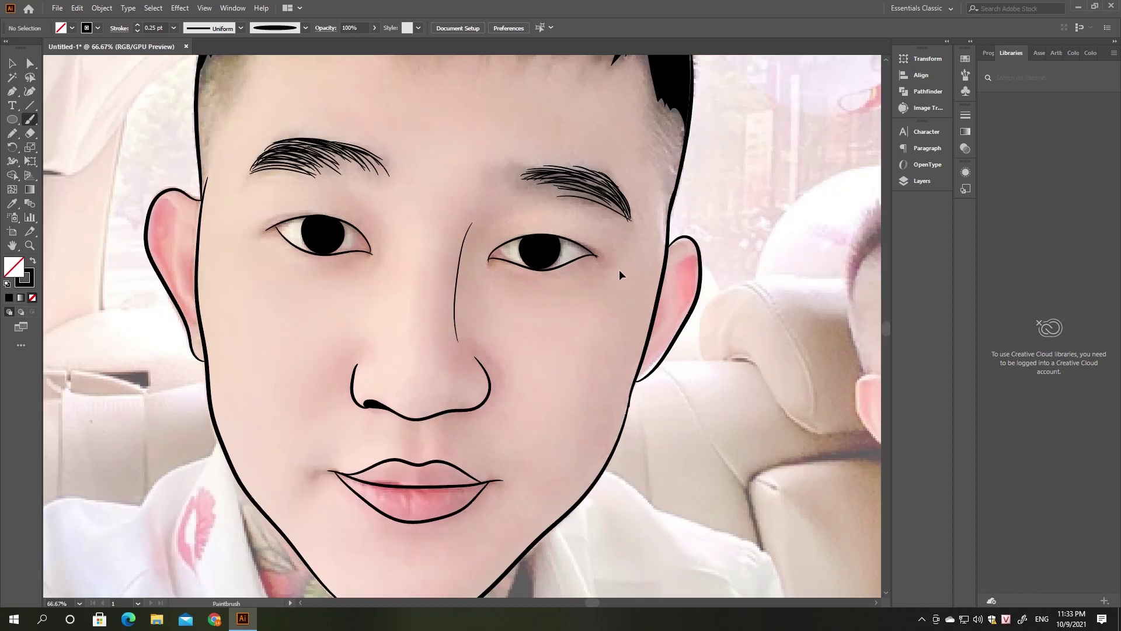
Add inner-ear detail lines to the right and left ears
{"action": "left_click_drag", "start_coordinate": [593, 258], "coordinate": [590, 283]}
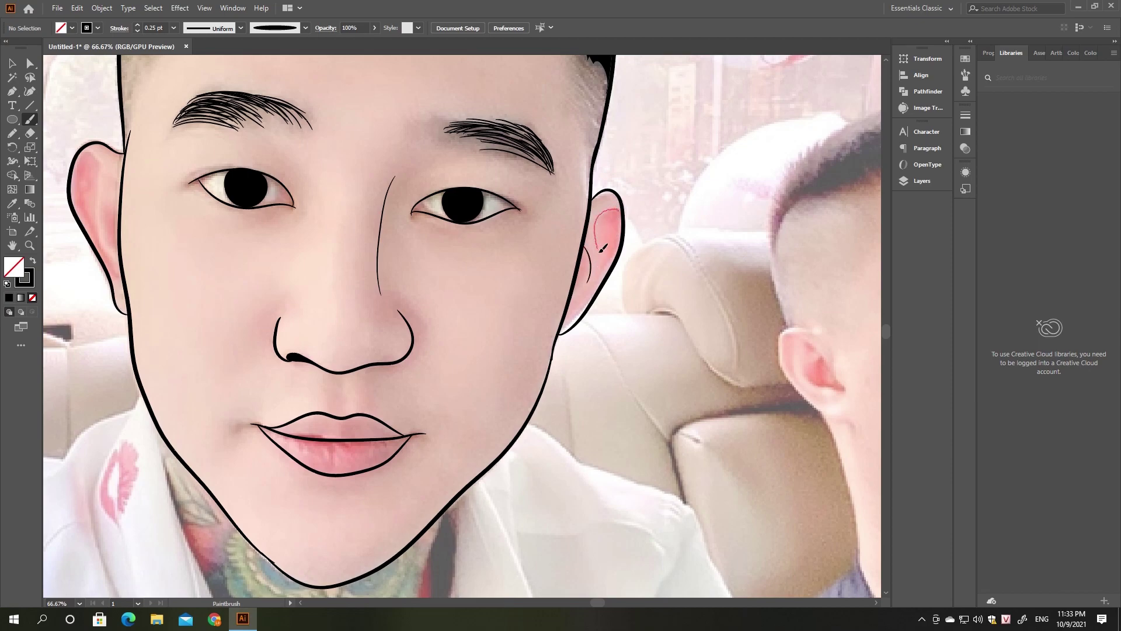
{"action": "left_click_drag", "start_coordinate": [619, 205], "coordinate": [602, 266]}
{"action": "scroll", "coordinate": [408, 263], "scroll_direction": "up", "scroll_amount": 2}
{"action": "scroll", "coordinate": [408, 262], "scroll_direction": "left", "scroll_amount": 5}
{"action": "left_click_drag", "start_coordinate": [297, 316], "coordinate": [287, 226]}
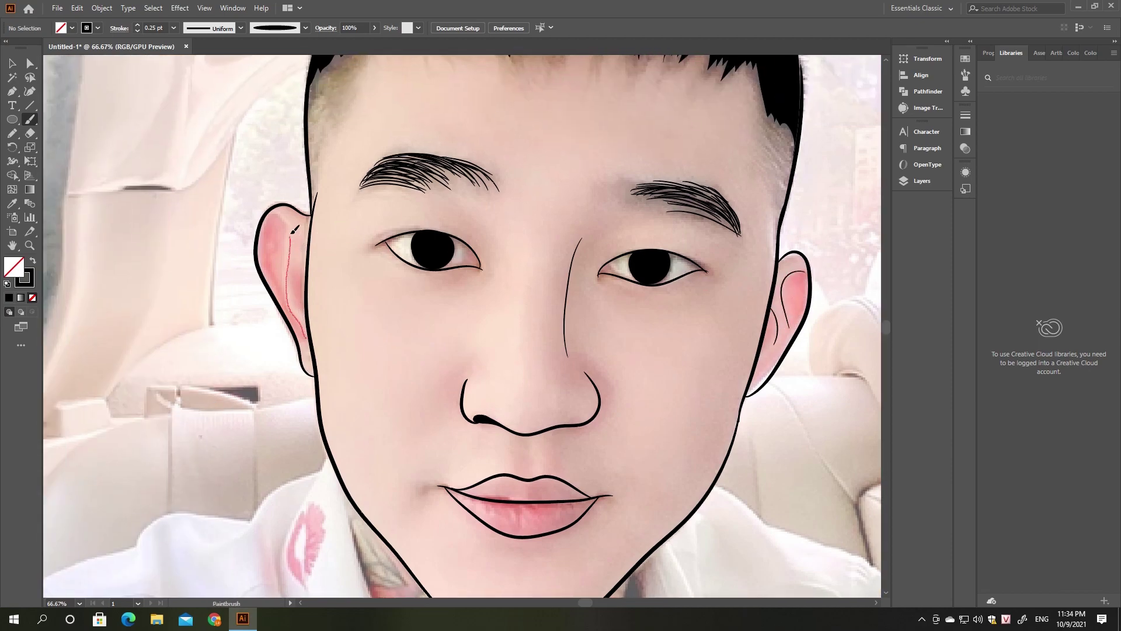
{"action": "key", "text": "ctrl+z"}
{"action": "mouse_move", "coordinate": [293, 305]}
{"action": "left_mouse_down"}
{"action": "mouse_move", "coordinate": [263, 273]}
{"action": "mouse_move", "coordinate": [293, 252]}
{"action": "left_mouse_up"}
{"action": "mouse_move", "coordinate": [611, 325]}
{"action": "left_mouse_down"}
{"action": "mouse_move", "coordinate": [453, 42]}
{"action": "mouse_move", "coordinate": [503, 307]}
{"action": "mouse_move", "coordinate": [548, 253]}
{"action": "mouse_move", "coordinate": [468, 441]}
{"action": "mouse_move", "coordinate": [452, 551]}
{"action": "left_mouse_up"}
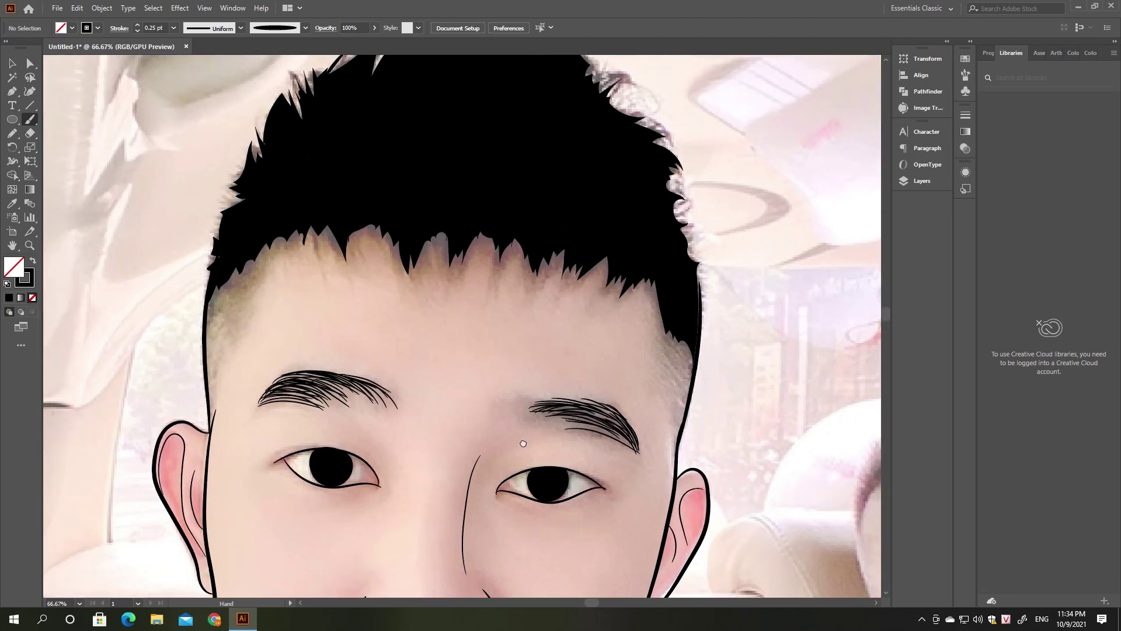
Paint fine 0.25 pt hair strands along the hair tips and right hair edge
{"action": "left_click_drag", "start_coordinate": [528, 69], "coordinate": [543, 297]}
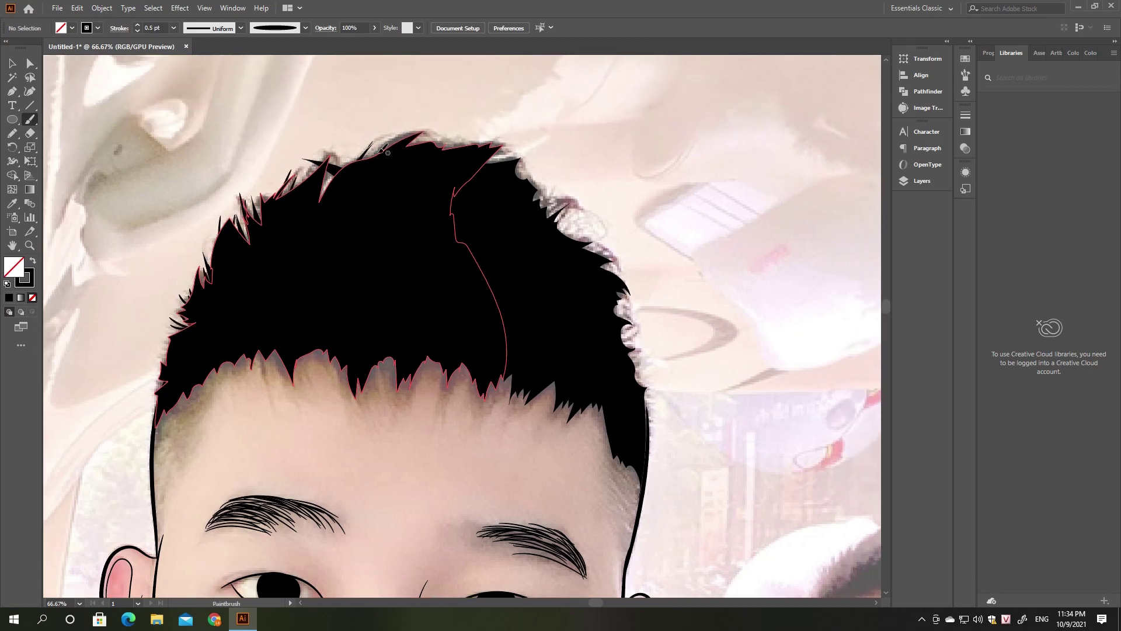
{"action": "mouse_move", "coordinate": [416, 73]}
{"action": "left_mouse_down"}
{"action": "mouse_move", "coordinate": [380, 150]}
{"action": "mouse_move", "coordinate": [408, 126]}
{"action": "left_mouse_up"}
{"action": "left_click_drag", "start_coordinate": [404, 132], "coordinate": [364, 157]}
{"action": "mouse_move", "coordinate": [517, 175]}
{"action": "left_mouse_down"}
{"action": "mouse_move", "coordinate": [534, 169]}
{"action": "mouse_move", "coordinate": [556, 193]}
{"action": "left_mouse_up"}
{"action": "left_click_drag", "start_coordinate": [587, 244], "coordinate": [624, 256]}
{"action": "left_click_drag", "start_coordinate": [590, 251], "coordinate": [619, 270]}
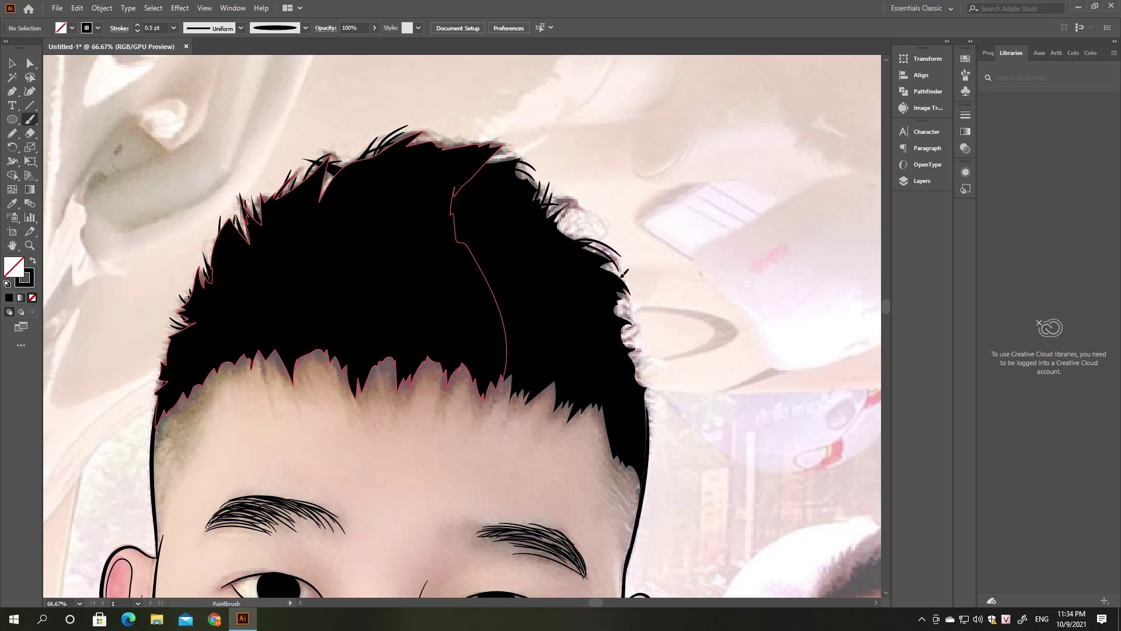
{"action": "left_click_drag", "start_coordinate": [551, 226], "coordinate": [589, 234]}
{"action": "mouse_move", "coordinate": [618, 309]}
{"action": "left_mouse_down"}
{"action": "mouse_move", "coordinate": [637, 292]}
{"action": "mouse_move", "coordinate": [640, 301]}
{"action": "left_mouse_up"}
{"action": "left_click_drag", "start_coordinate": [622, 333], "coordinate": [642, 323]}
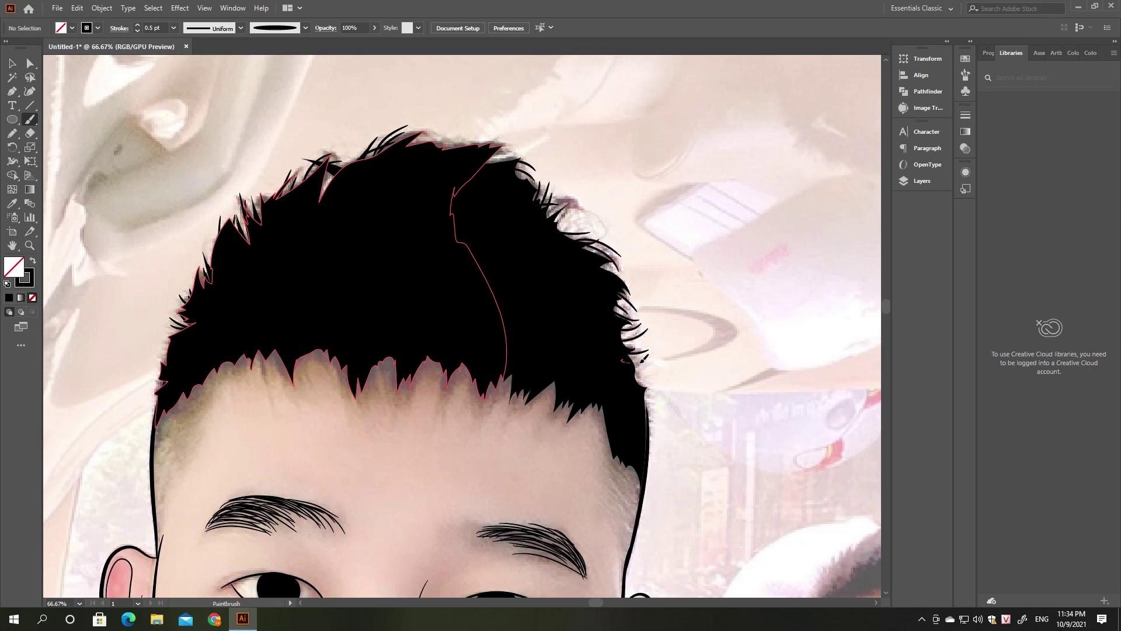
Paint short hair strands across the left and middle hairline
{"action": "left_click_drag", "start_coordinate": [658, 434], "coordinate": [625, 344]}
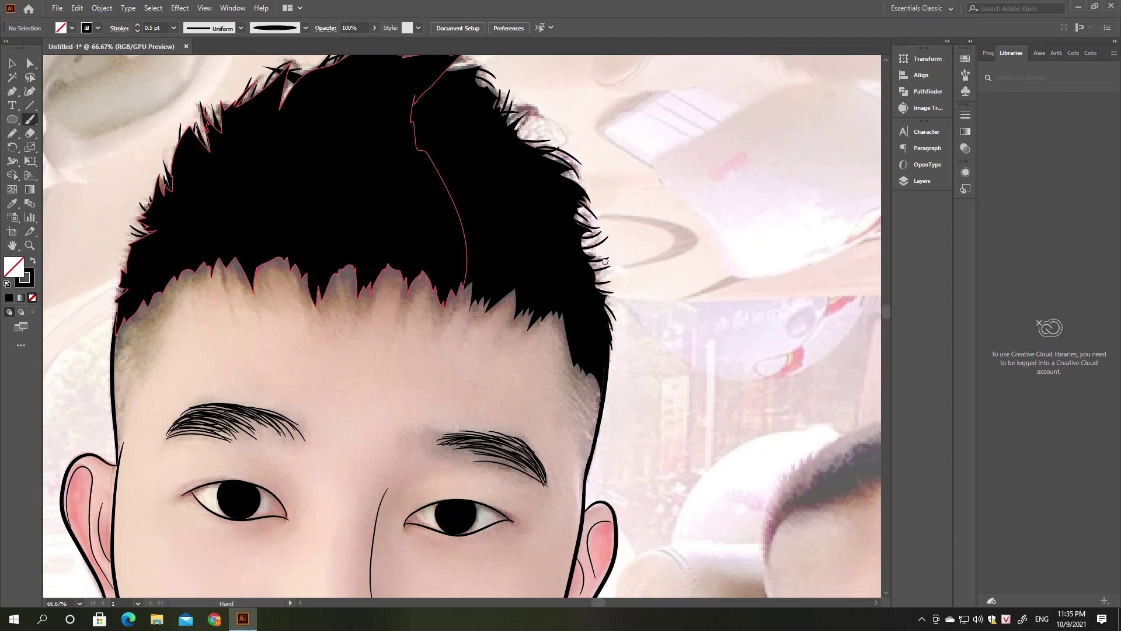
{"action": "scroll", "coordinate": [614, 354], "scroll_direction": "down", "scroll_amount": 3}
{"action": "mouse_move", "coordinate": [218, 153]}
{"action": "left_mouse_down"}
{"action": "mouse_move", "coordinate": [229, 199]}
{"action": "mouse_move", "coordinate": [244, 180]}
{"action": "mouse_move", "coordinate": [274, 192]}
{"action": "left_mouse_up"}
{"action": "left_click_drag", "start_coordinate": [281, 149], "coordinate": [303, 192]}
{"action": "left_click_drag", "start_coordinate": [309, 164], "coordinate": [327, 203]}
{"action": "left_click_drag", "start_coordinate": [352, 157], "coordinate": [345, 195]}
{"action": "mouse_move", "coordinate": [369, 166]}
{"action": "left_mouse_down"}
{"action": "mouse_move", "coordinate": [361, 202]}
{"action": "mouse_move", "coordinate": [376, 196]}
{"action": "left_mouse_up"}
{"action": "left_click_drag", "start_coordinate": [418, 159], "coordinate": [404, 213]}
Continue strands toward the right hairline and fill gaps in the fringe
{"action": "mouse_move", "coordinate": [399, 163]}
{"action": "left_mouse_down"}
{"action": "mouse_move", "coordinate": [392, 190]}
{"action": "mouse_move", "coordinate": [425, 193]}
{"action": "mouse_move", "coordinate": [444, 226]}
{"action": "left_mouse_up"}
{"action": "left_click_drag", "start_coordinate": [470, 183], "coordinate": [459, 214]}
{"action": "mouse_move", "coordinate": [490, 194]}
{"action": "left_mouse_down"}
{"action": "mouse_move", "coordinate": [474, 219]}
{"action": "mouse_move", "coordinate": [516, 222]}
{"action": "left_mouse_up"}
{"action": "mouse_move", "coordinate": [545, 205]}
{"action": "left_mouse_down"}
{"action": "mouse_move", "coordinate": [527, 223]}
{"action": "mouse_move", "coordinate": [537, 233]}
{"action": "left_mouse_up"}
{"action": "mouse_move", "coordinate": [295, 153]}
{"action": "left_mouse_down"}
{"action": "mouse_move", "coordinate": [317, 211]}
{"action": "mouse_move", "coordinate": [272, 185]}
{"action": "left_mouse_up"}
{"action": "left_click_drag", "start_coordinate": [361, 155], "coordinate": [348, 209]}
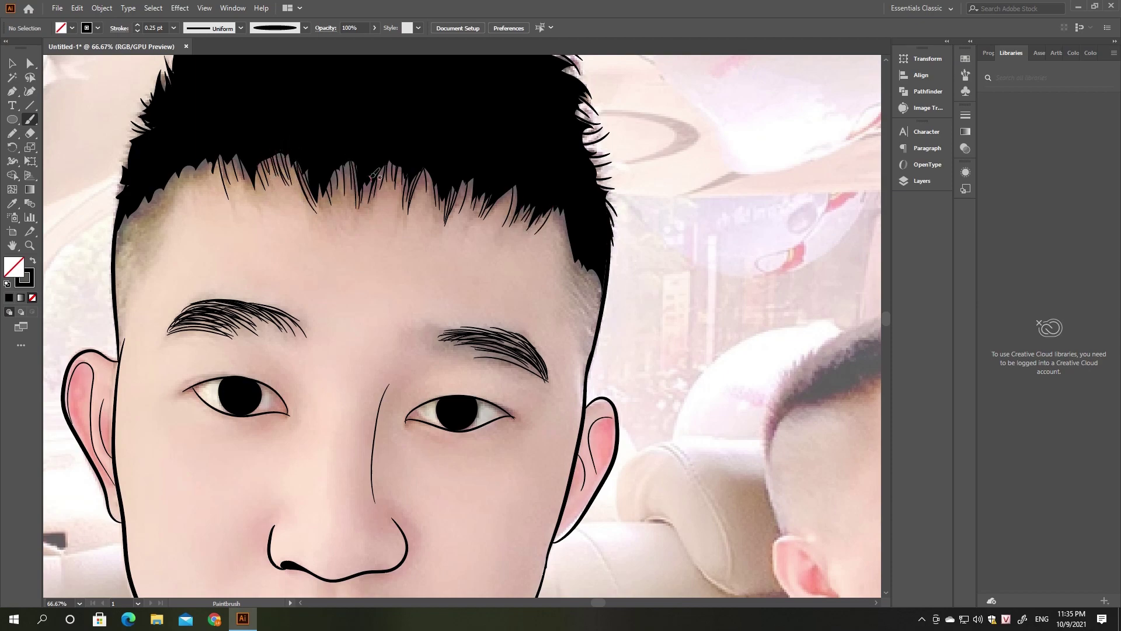
{"action": "left_click_drag", "start_coordinate": [427, 170], "coordinate": [439, 212]}
Add thin hair strands along the right temple sideburn
{"action": "left_click_drag", "start_coordinate": [570, 217], "coordinate": [566, 248]}
{"action": "mouse_move", "coordinate": [587, 366]}
{"action": "left_mouse_down"}
{"action": "mouse_move", "coordinate": [567, 320]}
{"action": "mouse_move", "coordinate": [575, 324]}
{"action": "mouse_move", "coordinate": [584, 257]}
{"action": "left_mouse_up"}
{"action": "left_click_drag", "start_coordinate": [594, 298], "coordinate": [598, 262]}
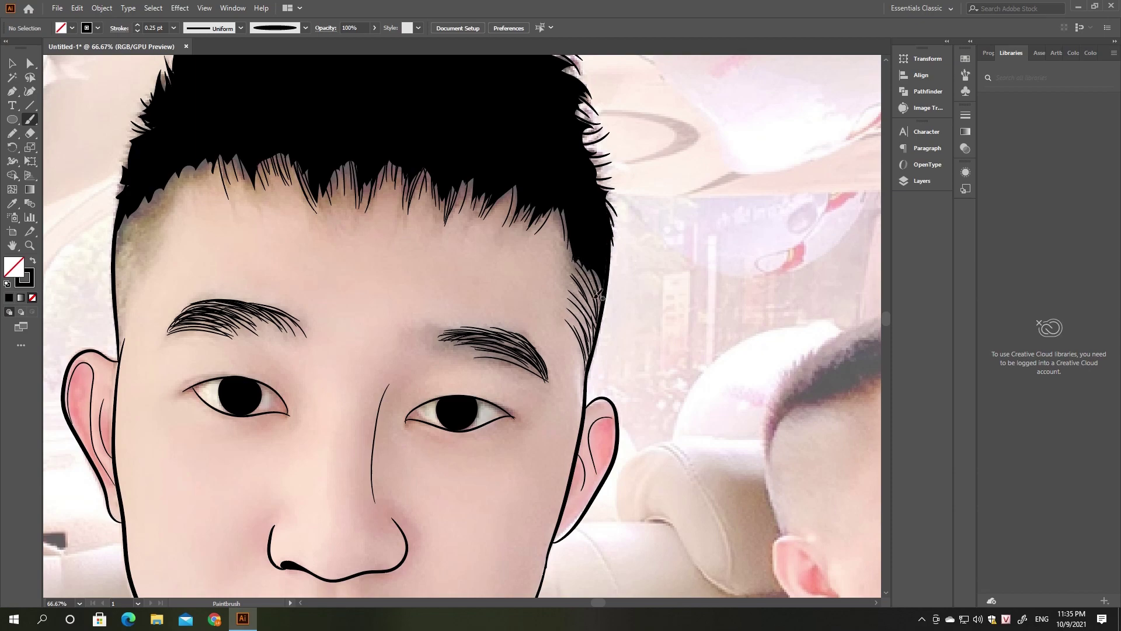
{"action": "left_click_drag", "start_coordinate": [590, 289], "coordinate": [578, 256]}
{"action": "left_click_drag", "start_coordinate": [593, 342], "coordinate": [580, 308]}
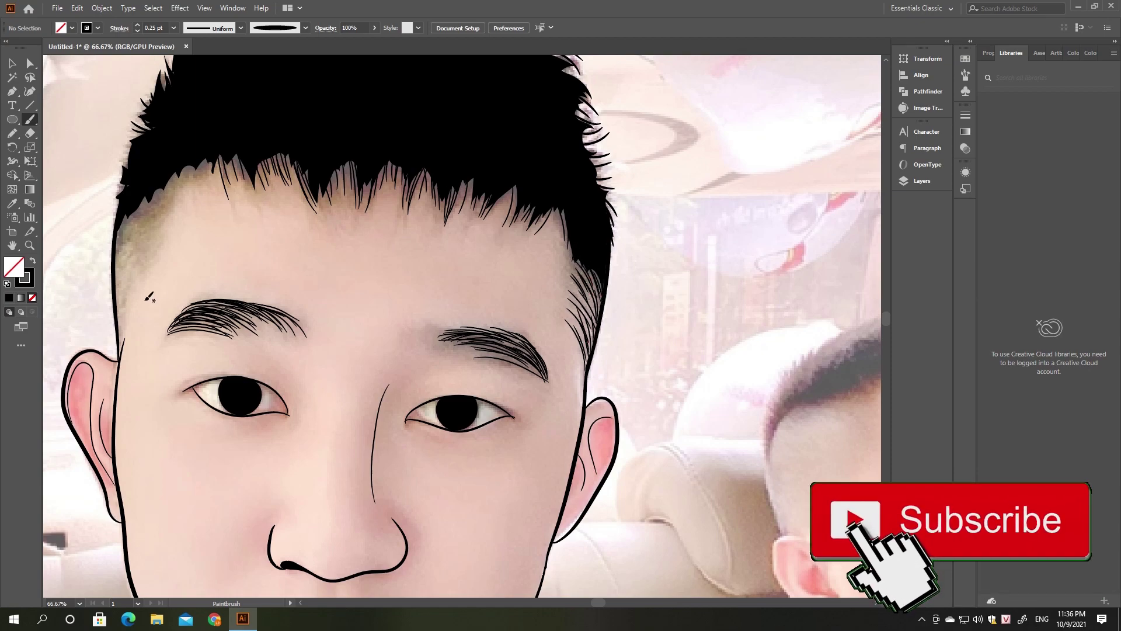
Feather the left temple and left hairline with thin hair strokes
{"action": "left_click_drag", "start_coordinate": [126, 320], "coordinate": [153, 233]}
{"action": "left_click_drag", "start_coordinate": [126, 292], "coordinate": [164, 198]}
{"action": "mouse_move", "coordinate": [132, 263]}
{"action": "left_mouse_down"}
{"action": "mouse_move", "coordinate": [175, 190]}
{"action": "mouse_move", "coordinate": [166, 201]}
{"action": "left_mouse_up"}
{"action": "left_click_drag", "start_coordinate": [124, 306], "coordinate": [135, 213]}
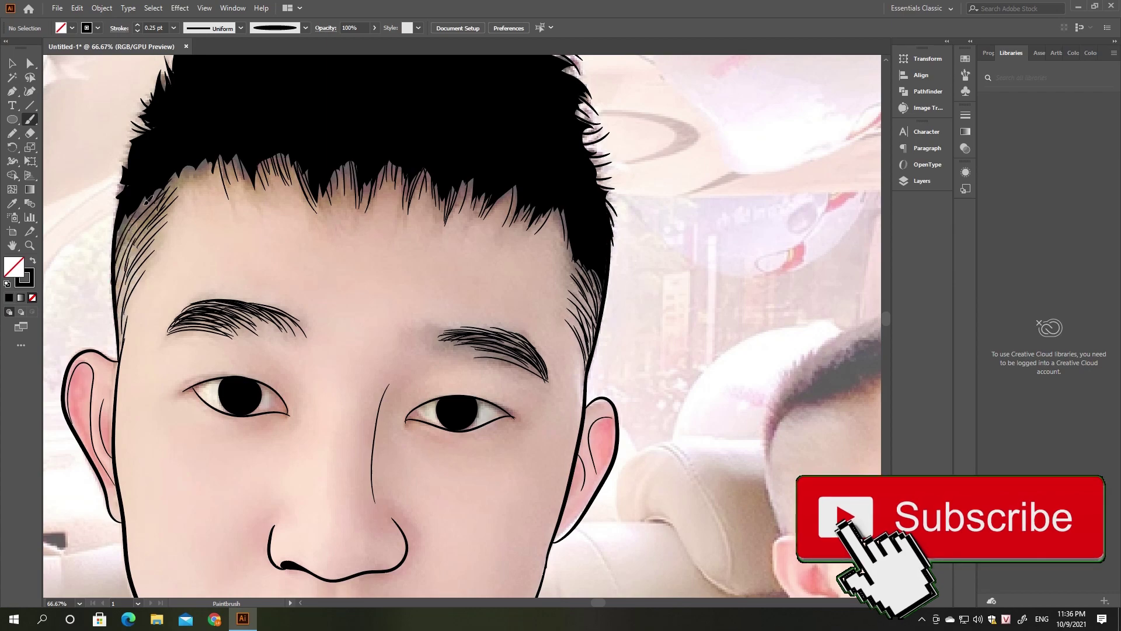
{"action": "left_click_drag", "start_coordinate": [124, 336], "coordinate": [157, 199]}
{"action": "left_click_drag", "start_coordinate": [120, 295], "coordinate": [135, 250]}
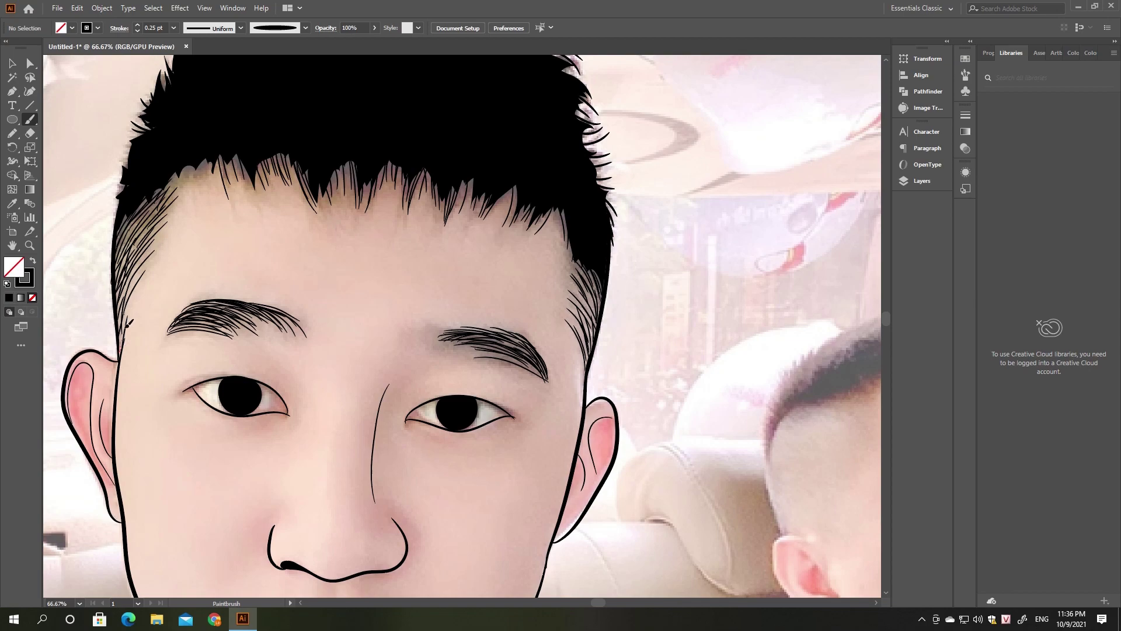
{"action": "mouse_move", "coordinate": [119, 350]}
{"action": "left_mouse_down"}
{"action": "mouse_move", "coordinate": [155, 224]}
{"action": "mouse_move", "coordinate": [217, 154]}
{"action": "left_mouse_up"}
{"action": "left_click_drag", "start_coordinate": [169, 199], "coordinate": [181, 164]}
Zoom out to the lips and neck and raise the brush stroke weight
{"action": "key", "text": "ctrl+minus"}
{"action": "scroll", "coordinate": [351, 292], "scroll_direction": "down", "scroll_amount": 5}
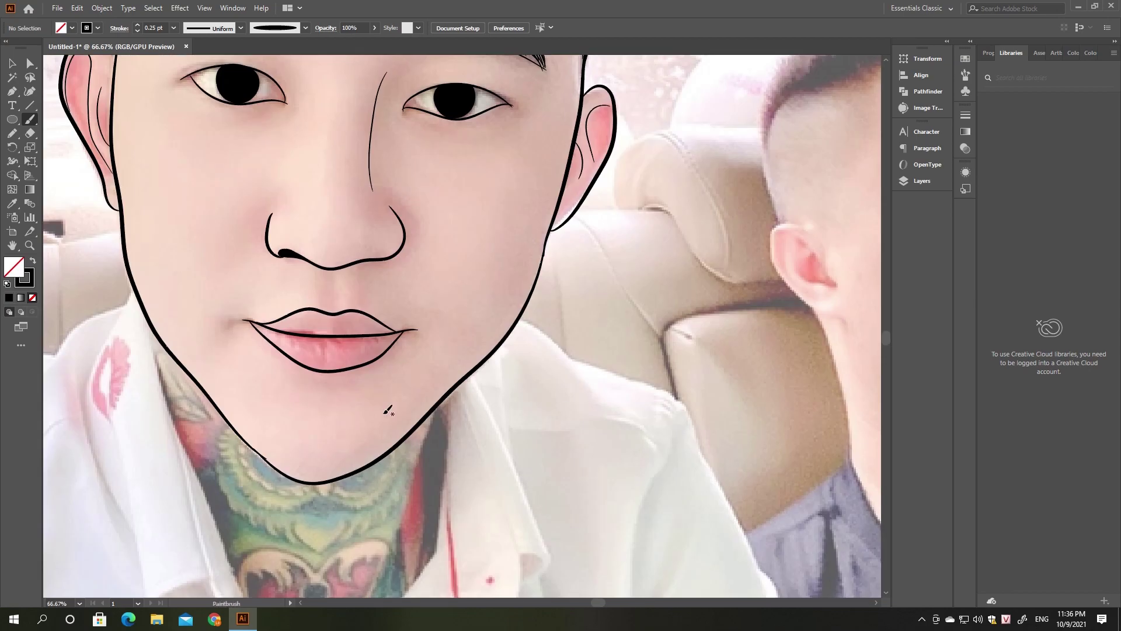
{"action": "scroll", "coordinate": [170, 348], "scroll_direction": "down", "scroll_amount": 3}
{"action": "left_click", "coordinate": [138, 25]}
{"action": "left_click", "coordinate": [138, 25]}
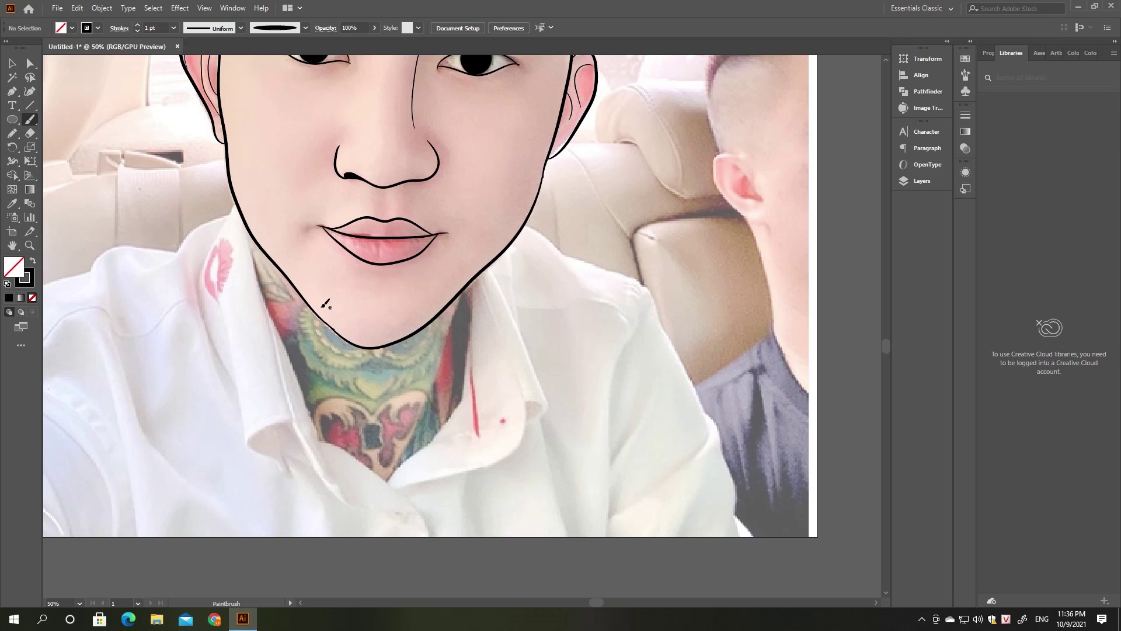
Outline the left collar edge from the jaw down, plus the right neck edge
{"action": "left_click_drag", "start_coordinate": [247, 219], "coordinate": [295, 359]}
{"action": "left_click_drag", "start_coordinate": [317, 429], "coordinate": [324, 450]}
{"action": "left_click_drag", "start_coordinate": [380, 477], "coordinate": [395, 491]}
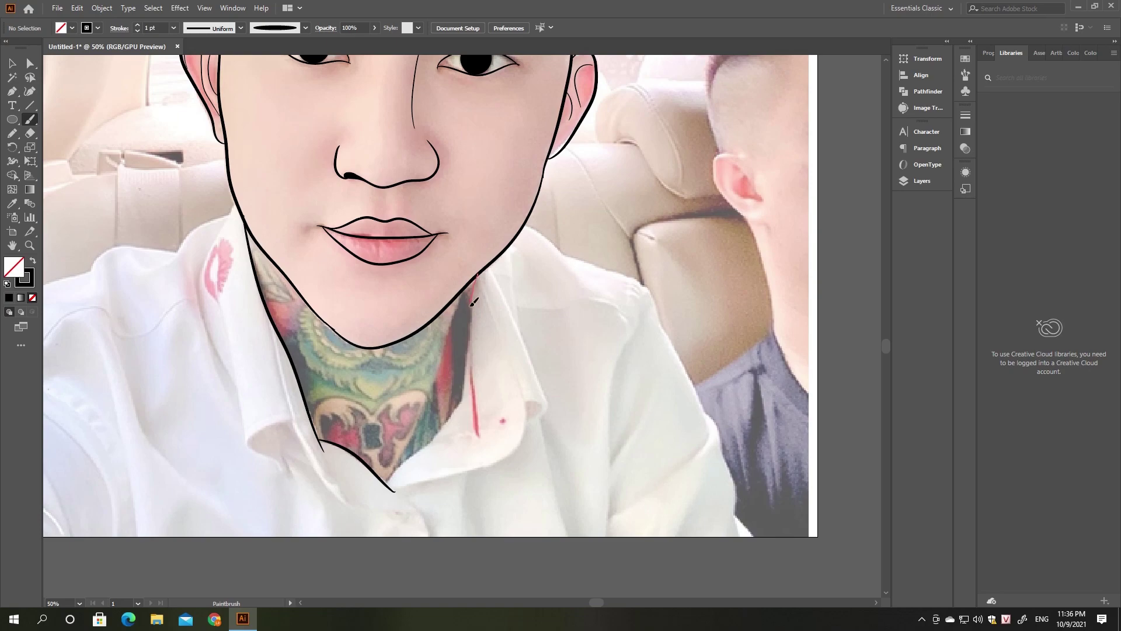
{"action": "left_click_drag", "start_coordinate": [411, 451], "coordinate": [386, 483]}
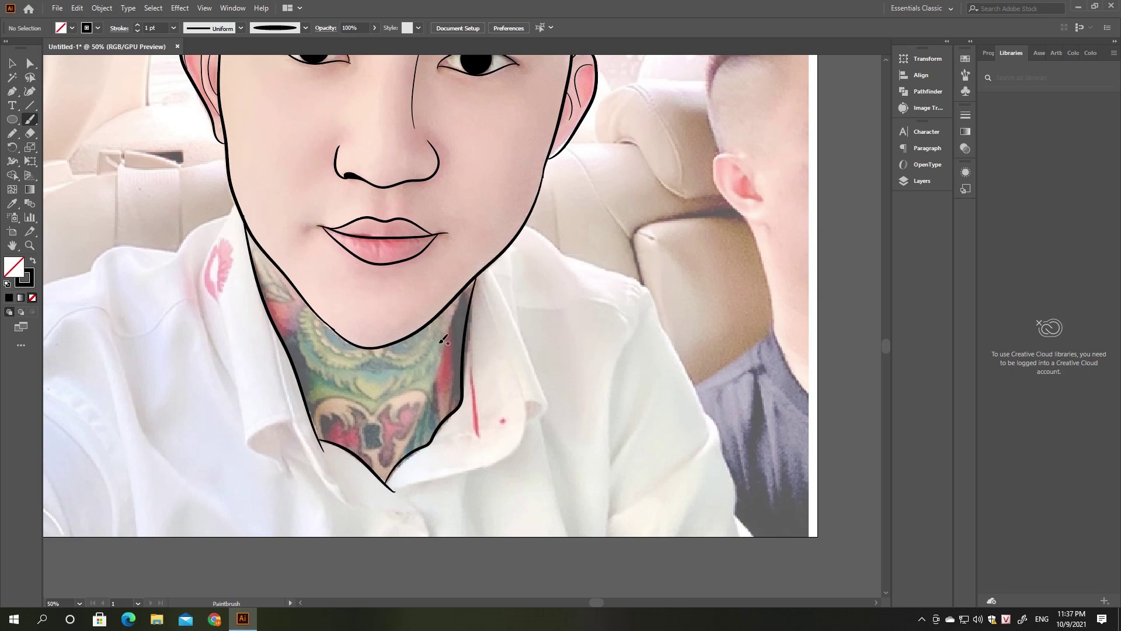
{"action": "left_click_drag", "start_coordinate": [239, 201], "coordinate": [238, 387]}
{"action": "scroll", "coordinate": [234, 274], "scroll_direction": "down", "scroll_amount": 3}
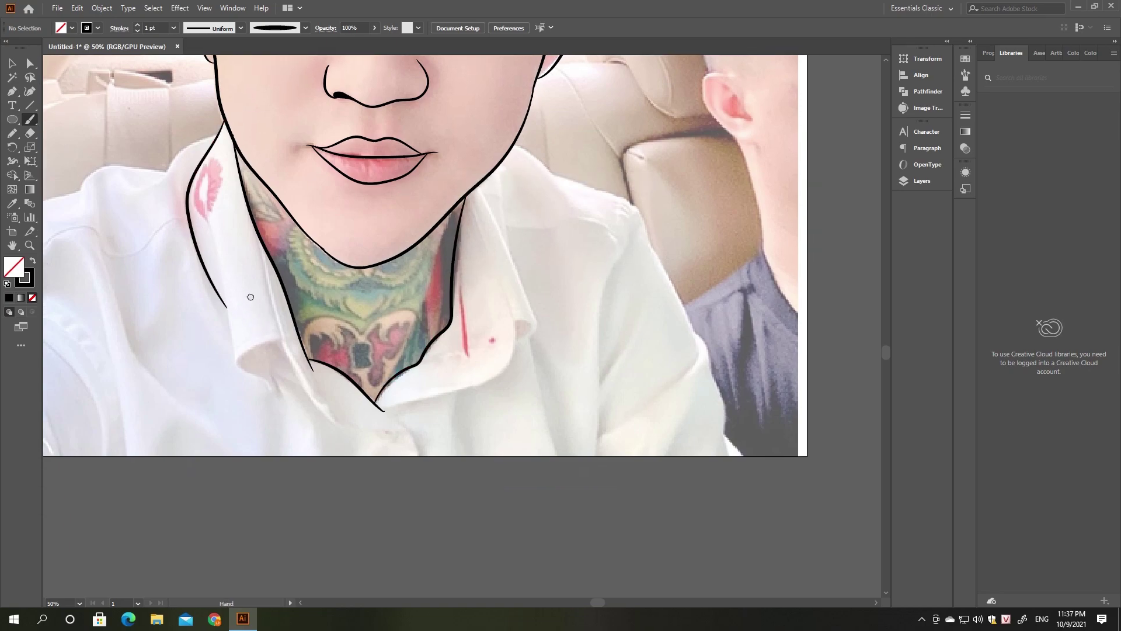
{"action": "left_click_drag", "start_coordinate": [206, 209], "coordinate": [284, 399]}
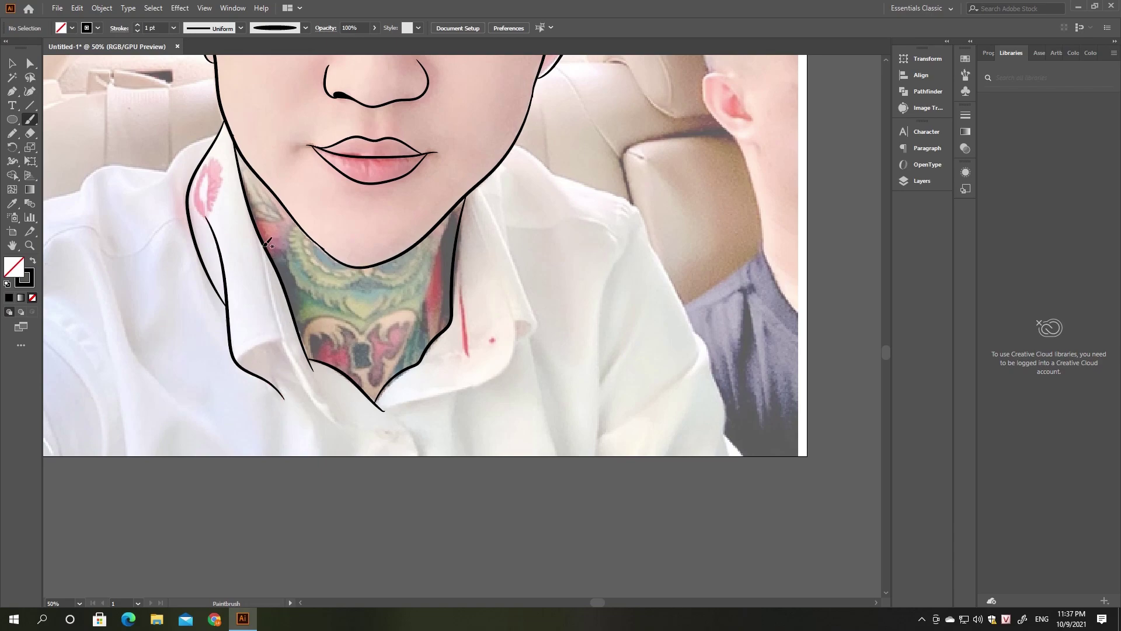
{"action": "mouse_move", "coordinate": [261, 246]}
{"action": "left_mouse_down"}
{"action": "mouse_move", "coordinate": [298, 365]}
{"action": "mouse_move", "coordinate": [349, 425]}
{"action": "left_mouse_up"}
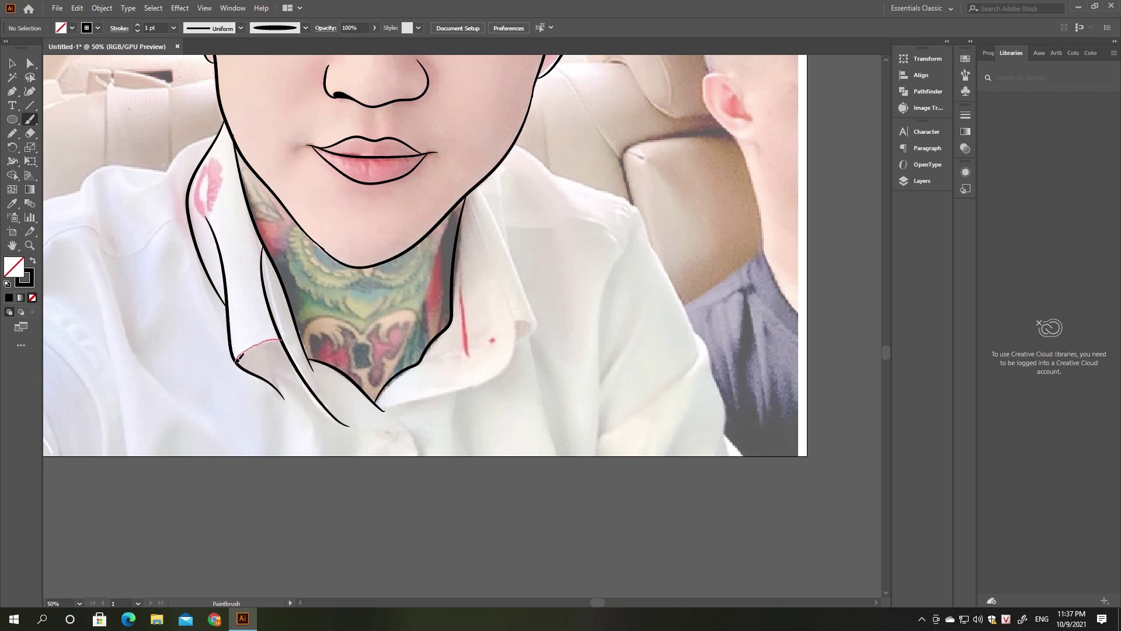
{"action": "left_click_drag", "start_coordinate": [237, 358], "coordinate": [235, 360]}
Draw the right collar edge, left shoulder and shirt's lower edge in bold lines
{"action": "scroll", "coordinate": [377, 318], "scroll_direction": "down", "scroll_amount": 3}
{"action": "scroll", "coordinate": [376, 318], "scroll_direction": "right", "scroll_amount": 2}
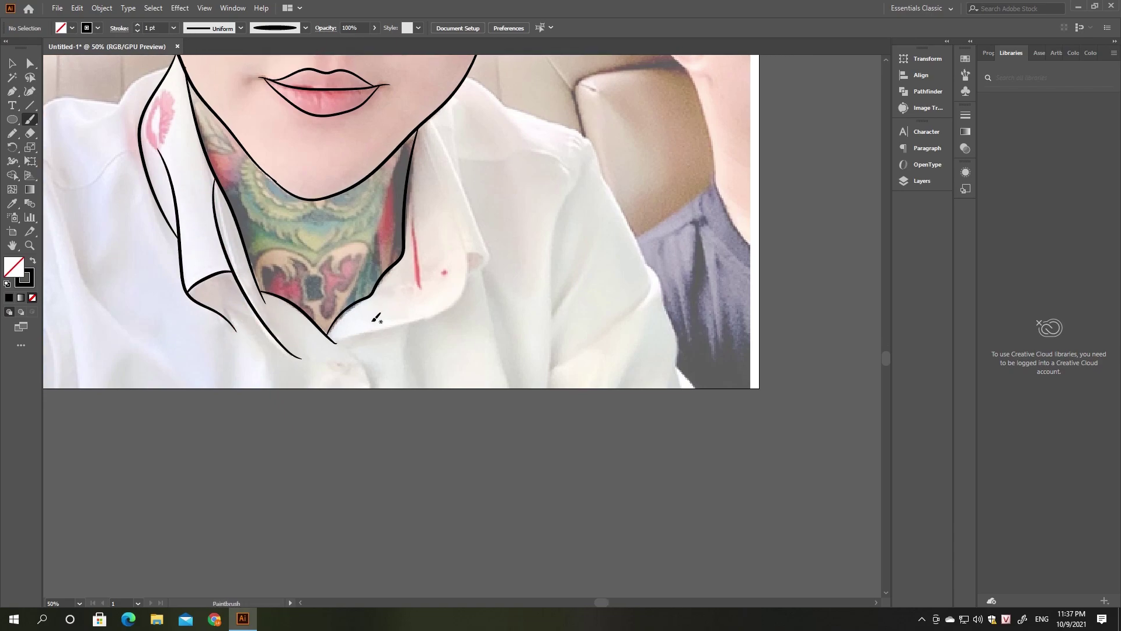
{"action": "left_click_drag", "start_coordinate": [335, 341], "coordinate": [431, 154]}
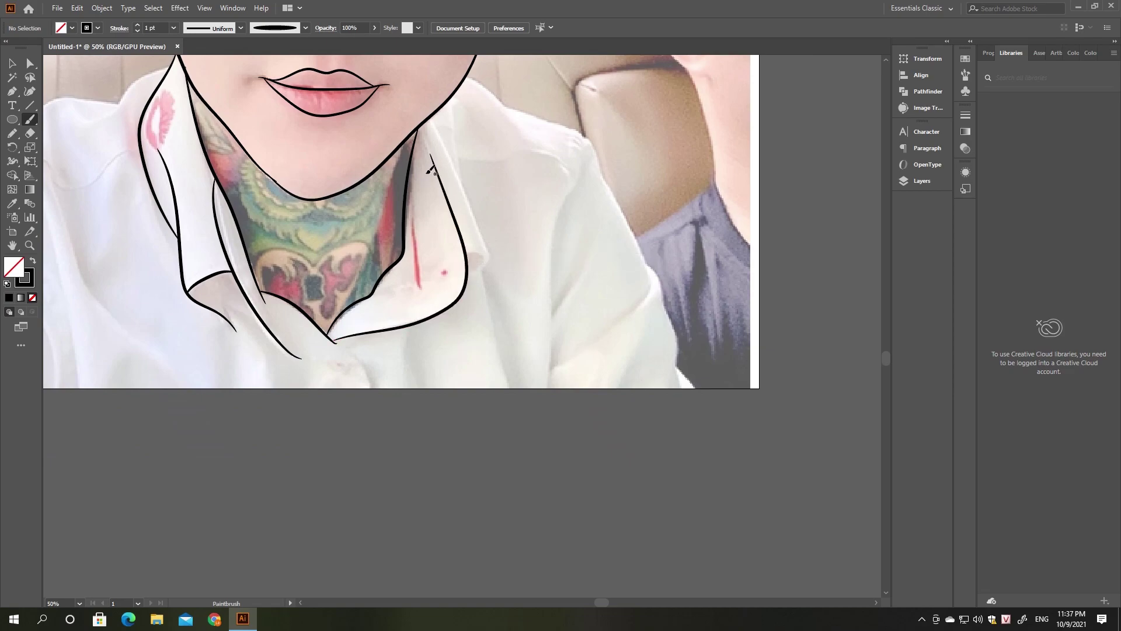
{"action": "mouse_move", "coordinate": [431, 114]}
{"action": "left_mouse_down"}
{"action": "mouse_move", "coordinate": [483, 242]}
{"action": "mouse_move", "coordinate": [471, 267]}
{"action": "left_mouse_up"}
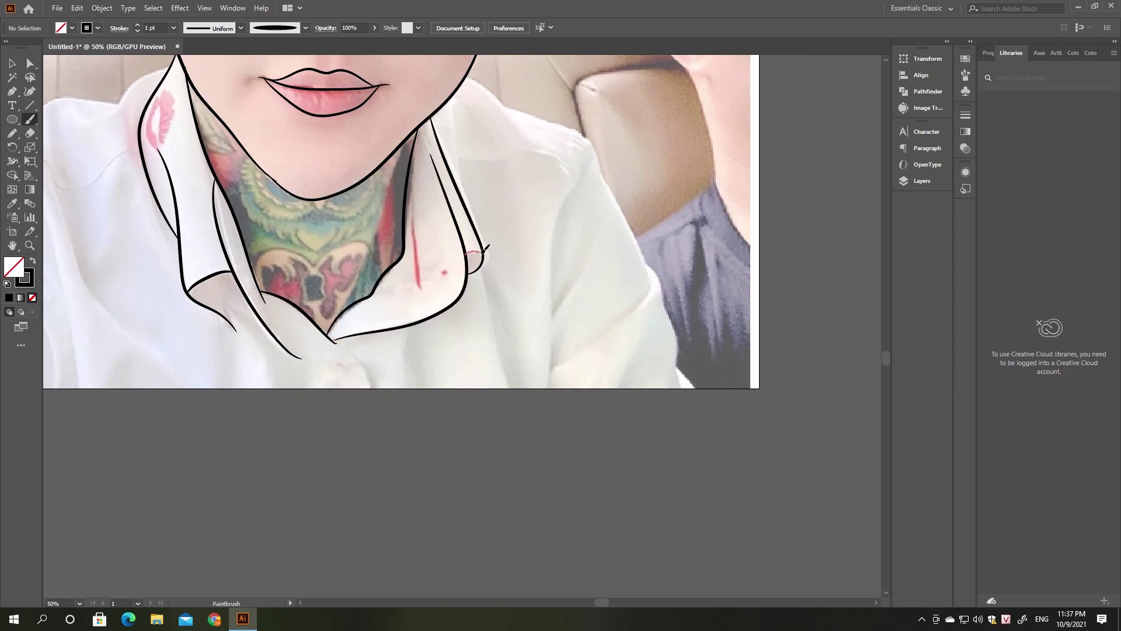
{"action": "scroll", "coordinate": [470, 149], "scroll_direction": "up", "scroll_amount": 1}
{"action": "scroll", "coordinate": [470, 149], "scroll_direction": "left", "scroll_amount": 3}
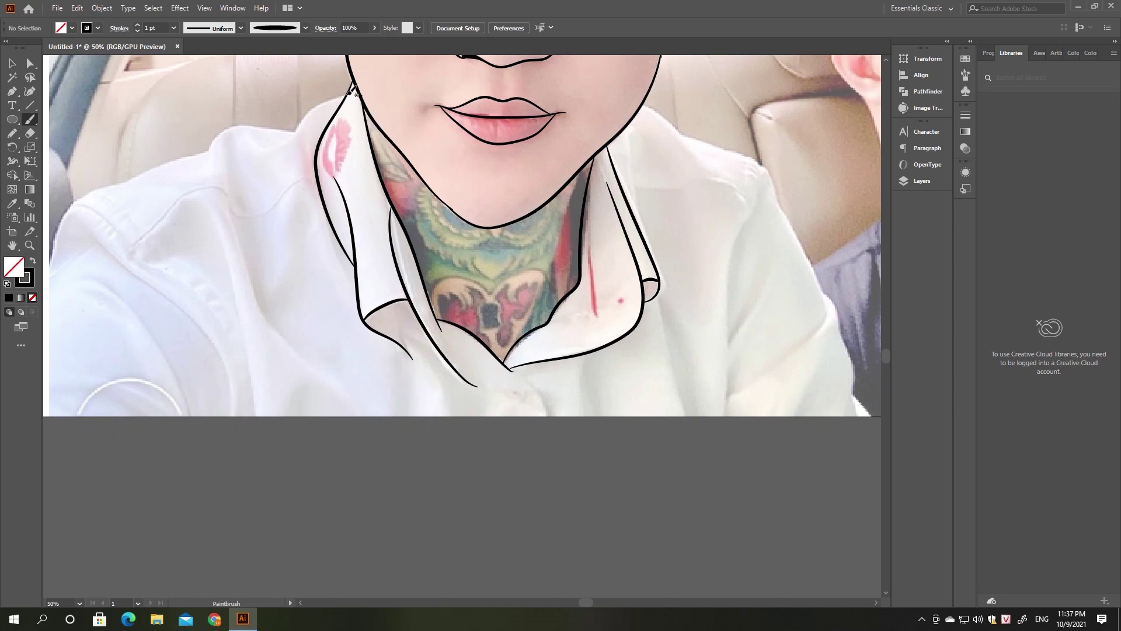
{"action": "mouse_move", "coordinate": [352, 90]}
{"action": "left_mouse_down"}
{"action": "mouse_move", "coordinate": [213, 172]}
{"action": "mouse_move", "coordinate": [193, 231]}
{"action": "left_mouse_up"}
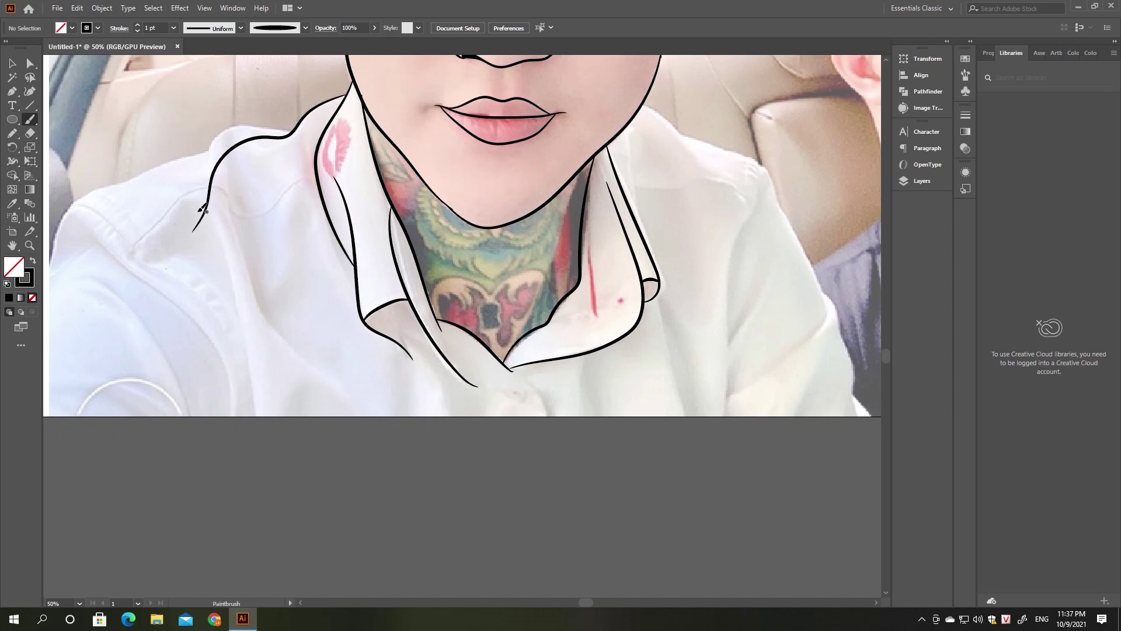
{"action": "mouse_move", "coordinate": [208, 191]}
{"action": "left_mouse_down"}
{"action": "mouse_move", "coordinate": [150, 236]}
{"action": "mouse_move", "coordinate": [300, 349]}
{"action": "mouse_move", "coordinate": [413, 381]}
{"action": "mouse_move", "coordinate": [680, 395]}
{"action": "mouse_move", "coordinate": [733, 263]}
{"action": "mouse_move", "coordinate": [756, 155]}
{"action": "mouse_move", "coordinate": [644, 104]}
{"action": "left_mouse_up"}
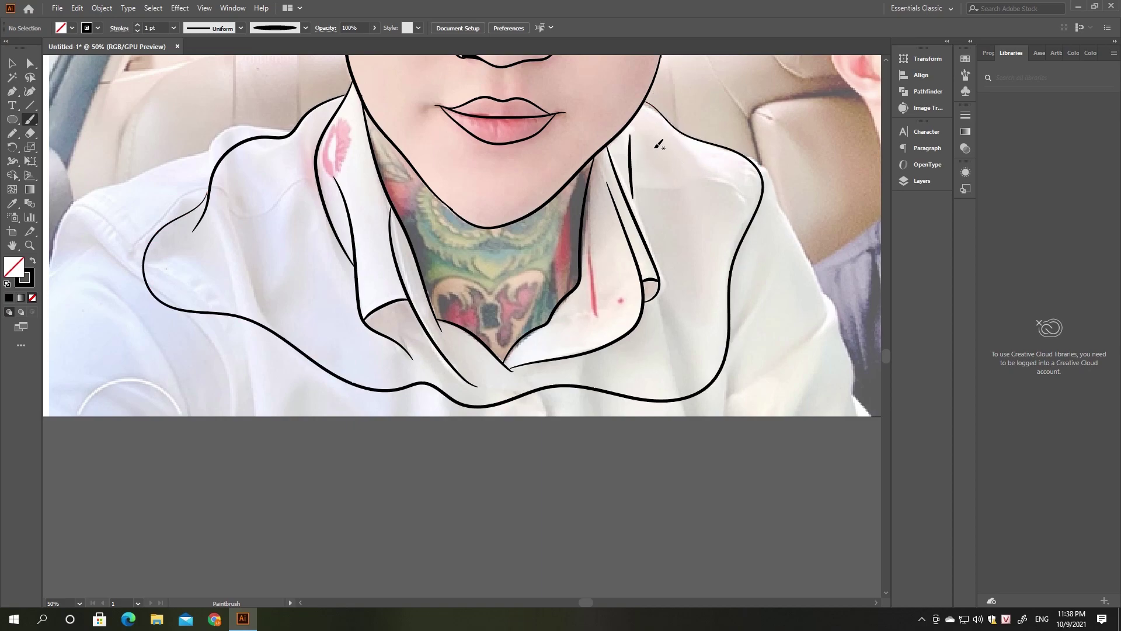
Switch to 0.5 pt and add thin fold lines on both shoulders and collar
{"action": "left_click", "coordinate": [138, 32]}
{"action": "mouse_move", "coordinate": [629, 130]}
{"action": "left_mouse_down"}
{"action": "mouse_move", "coordinate": [641, 219]}
{"action": "mouse_move", "coordinate": [687, 194]}
{"action": "left_mouse_up"}
{"action": "left_click_drag", "start_coordinate": [692, 181], "coordinate": [739, 205]}
{"action": "left_click_drag", "start_coordinate": [232, 190], "coordinate": [309, 183]}
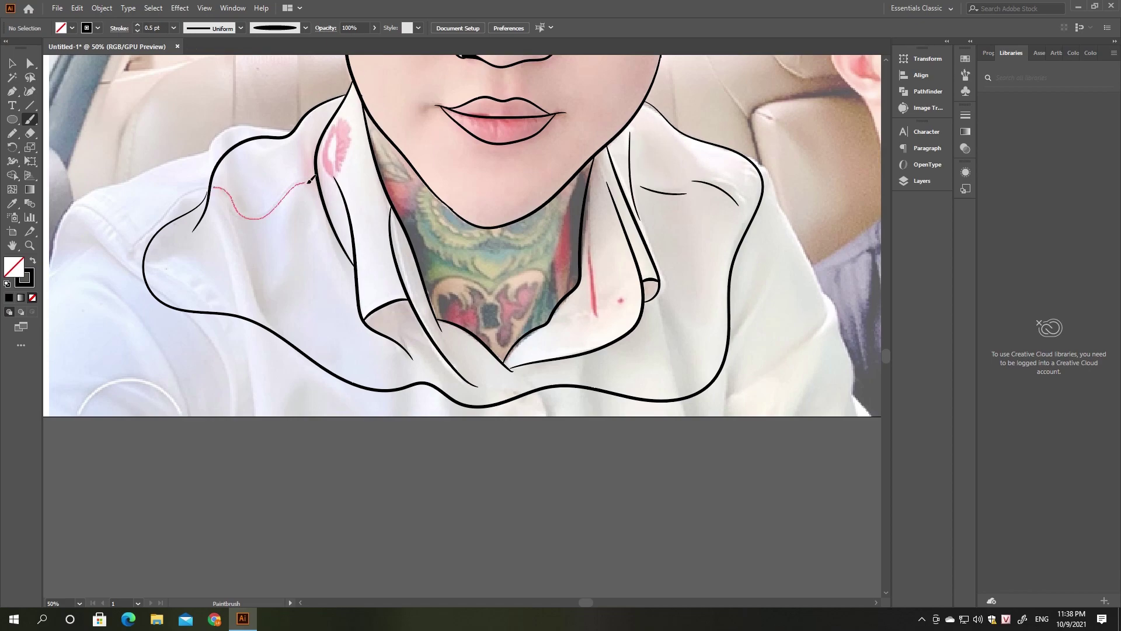
{"action": "mouse_move", "coordinate": [222, 195]}
{"action": "left_mouse_down"}
{"action": "mouse_move", "coordinate": [275, 319]}
{"action": "mouse_move", "coordinate": [236, 307]}
{"action": "left_mouse_up"}
Pan and zoom in to bring the lips and neck back into view
{"action": "scroll", "coordinate": [345, 251], "scroll_direction": "down", "scroll_amount": 5}
{"action": "scroll", "coordinate": [344, 251], "scroll_direction": "right", "scroll_amount": 5}
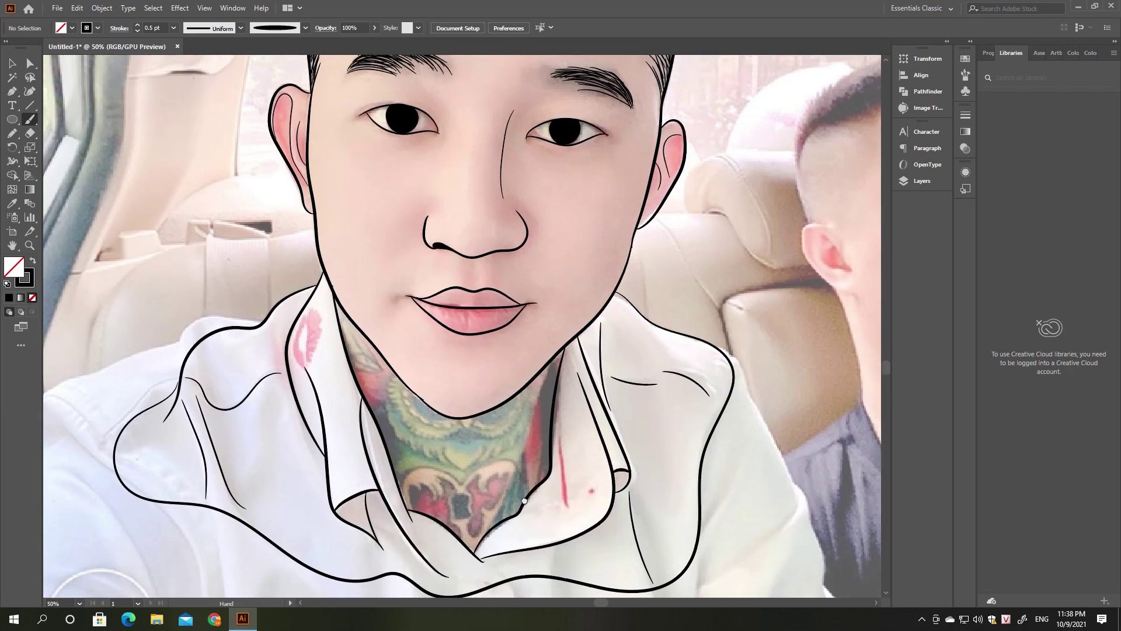
{"action": "scroll", "coordinate": [502, 234], "scroll_direction": "up", "scroll_amount": 12}
{"action": "left_click_drag", "start_coordinate": [510, 281], "coordinate": [550, 137]}
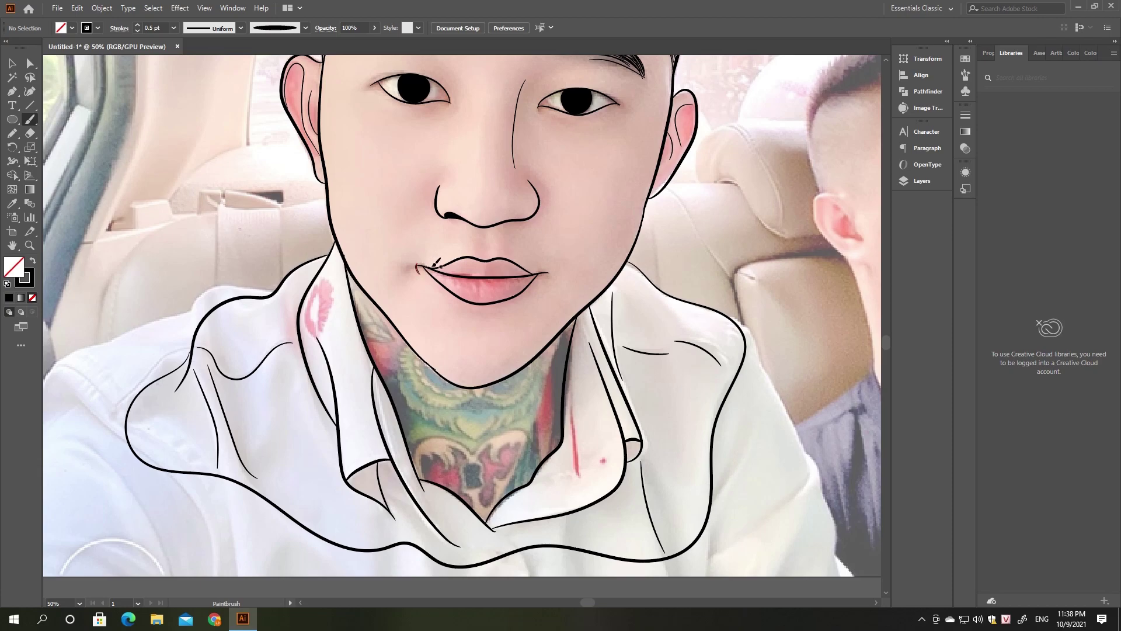
{"action": "key", "text": "ctrl+plus"}
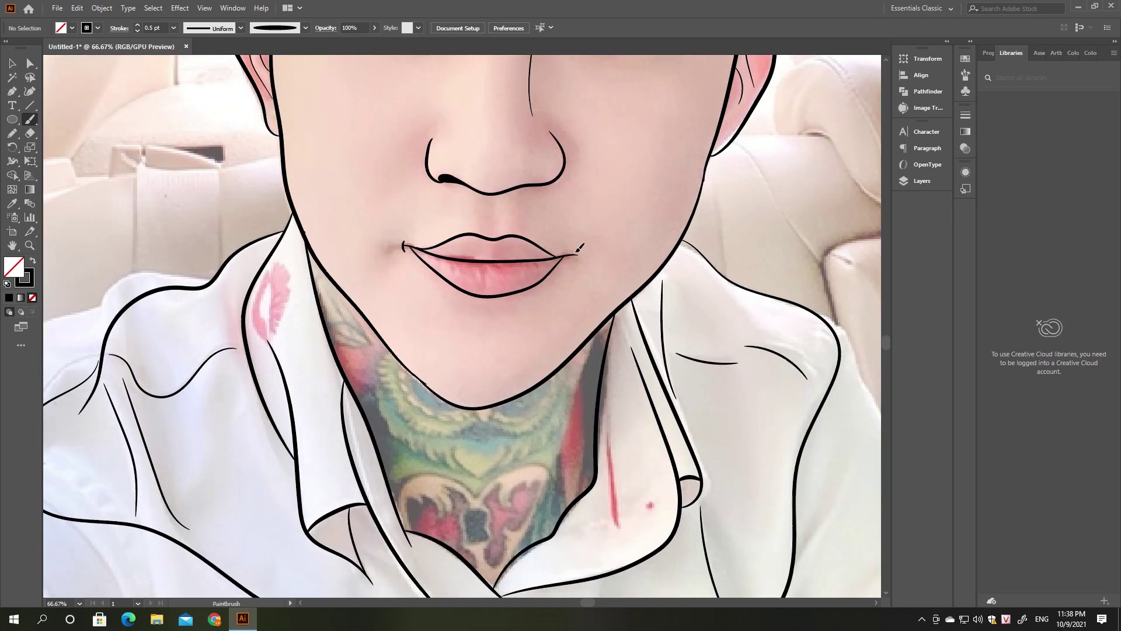
{"action": "scroll", "coordinate": [629, 277], "scroll_direction": "up", "scroll_amount": 9}
{"action": "scroll", "coordinate": [467, 263], "scroll_direction": "down", "scroll_amount": 11}
Trace the tattoo's heart outline and the neck edge beside it
{"action": "scroll", "coordinate": [357, 250], "scroll_direction": "down", "scroll_amount": 1}
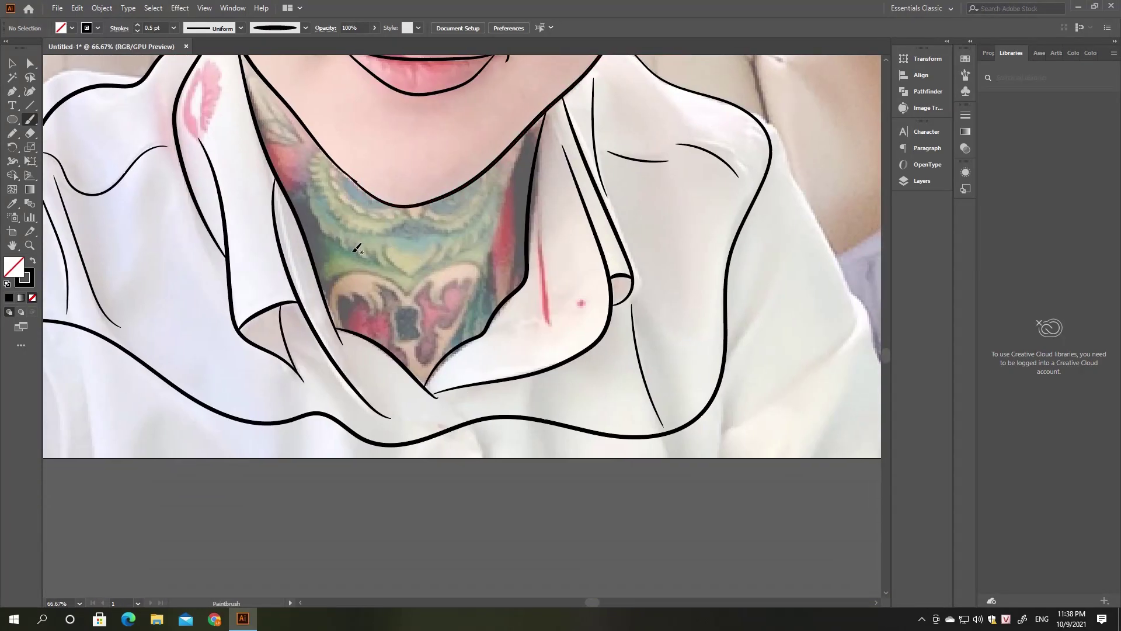
{"action": "left_click_drag", "start_coordinate": [359, 269], "coordinate": [407, 295]}
{"action": "left_click_drag", "start_coordinate": [531, 125], "coordinate": [482, 282]}
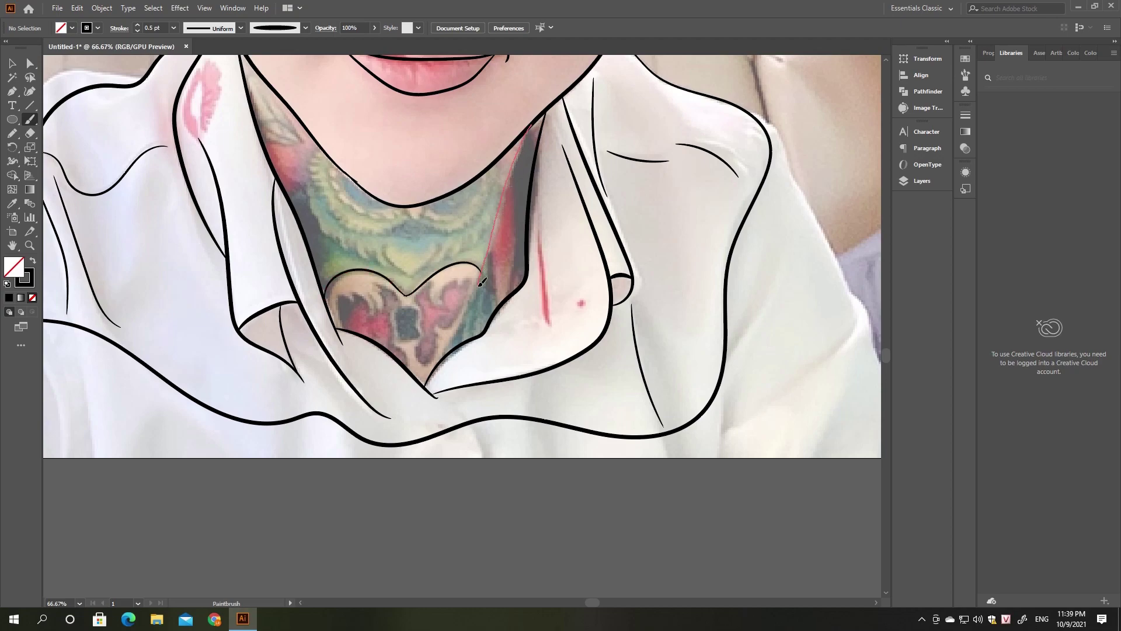
{"action": "left_click_drag", "start_coordinate": [449, 349], "coordinate": [448, 352]}
{"action": "left_click_drag", "start_coordinate": [493, 237], "coordinate": [498, 304]}
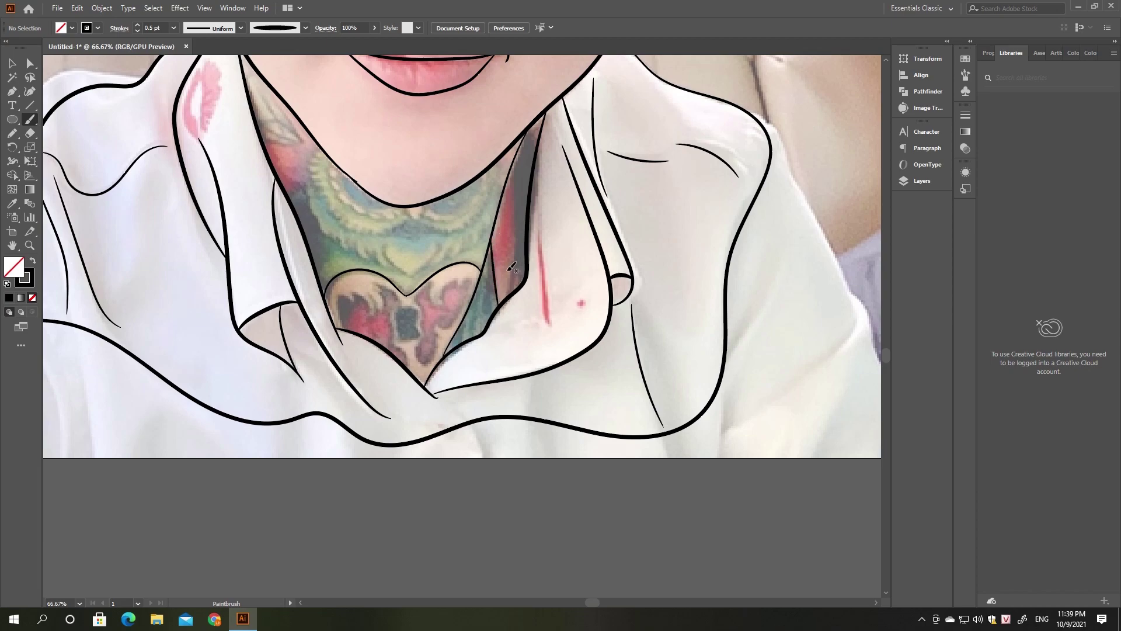
{"action": "left_click_drag", "start_coordinate": [517, 267], "coordinate": [516, 279]}
Add inner curves to the heart and draw the scalloped feather edge
{"action": "mouse_move", "coordinate": [380, 304]}
{"action": "left_mouse_down"}
{"action": "mouse_move", "coordinate": [371, 313]}
{"action": "mouse_move", "coordinate": [388, 284]}
{"action": "left_mouse_up"}
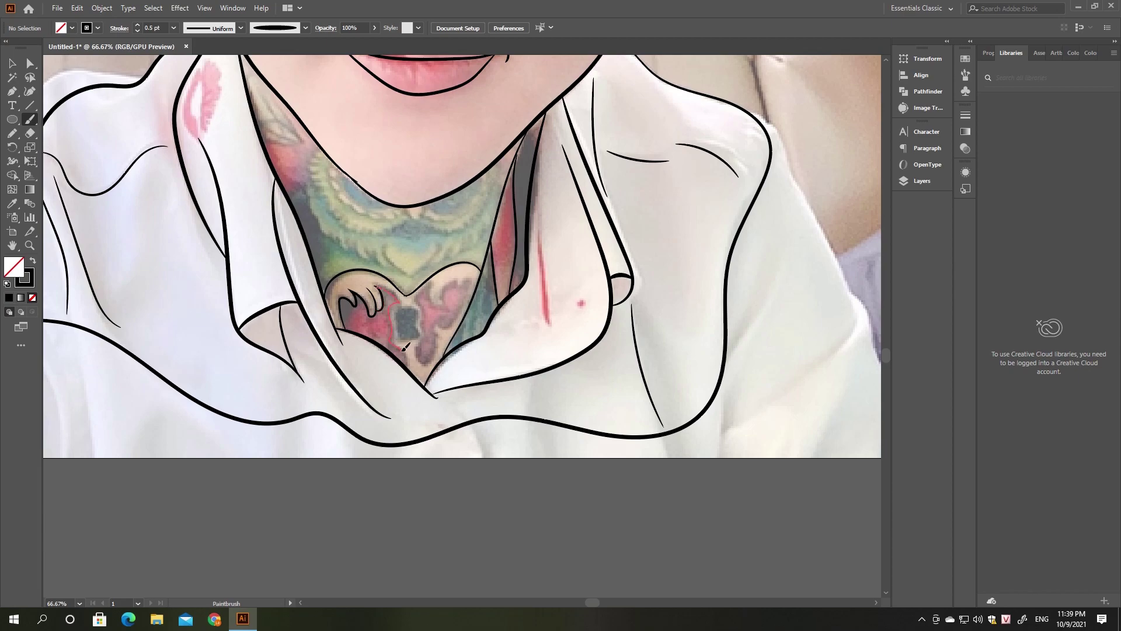
{"action": "left_click_drag", "start_coordinate": [403, 348], "coordinate": [408, 364]}
{"action": "mouse_move", "coordinate": [418, 297]}
{"action": "left_mouse_down"}
{"action": "mouse_move", "coordinate": [436, 243]}
{"action": "mouse_move", "coordinate": [374, 251]}
{"action": "mouse_move", "coordinate": [342, 237]}
{"action": "mouse_move", "coordinate": [309, 178]}
{"action": "left_mouse_up"}
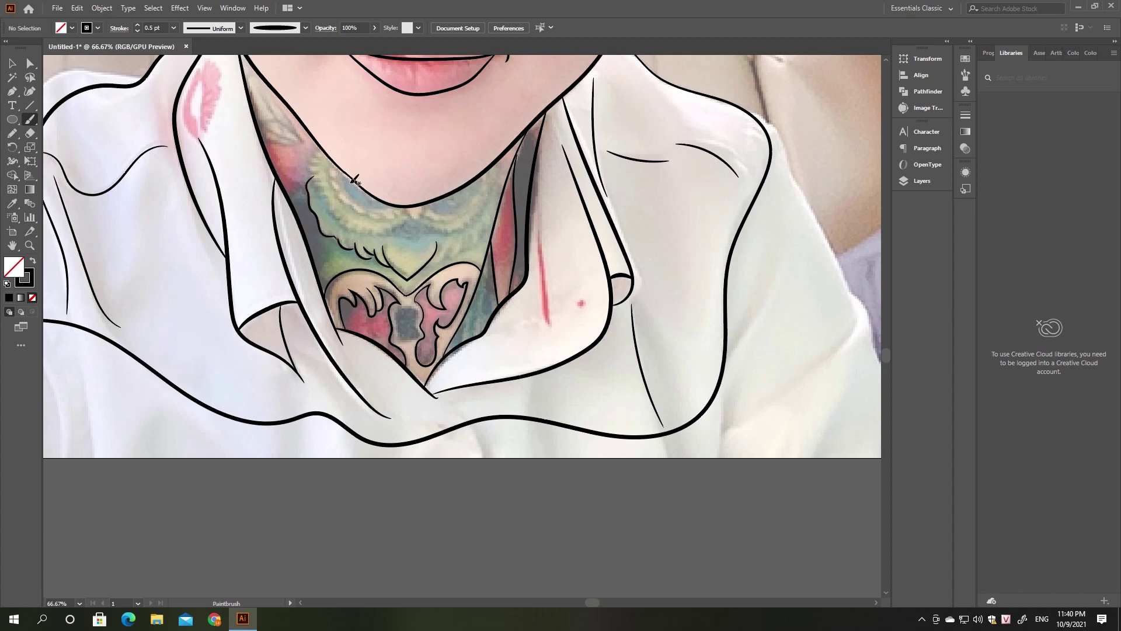
{"action": "left_click_drag", "start_coordinate": [447, 242], "coordinate": [498, 197]}
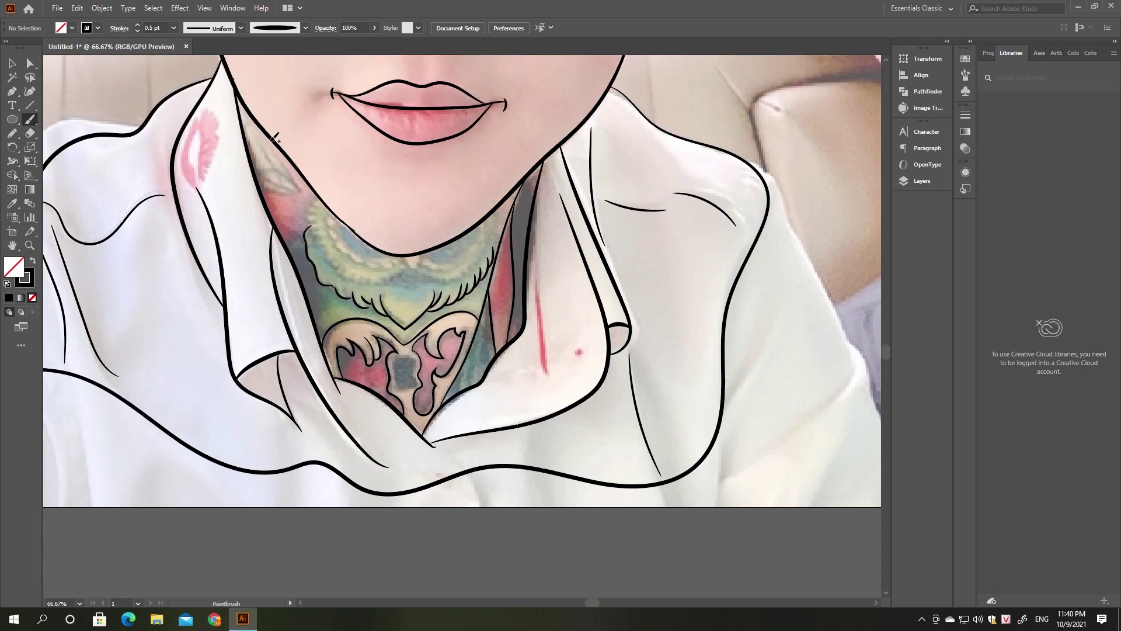
Trace the left neckline, a short feather arc and the chin edge
{"action": "scroll", "coordinate": [275, 132], "scroll_direction": "up", "scroll_amount": 2}
{"action": "left_click_drag", "start_coordinate": [301, 190], "coordinate": [261, 123]}
{"action": "left_click_drag", "start_coordinate": [275, 189], "coordinate": [296, 175]}
{"action": "mouse_move", "coordinate": [238, 94]}
{"action": "left_mouse_down"}
{"action": "mouse_move", "coordinate": [356, 275]}
{"action": "mouse_move", "coordinate": [390, 278]}
{"action": "mouse_move", "coordinate": [410, 264]}
{"action": "mouse_move", "coordinate": [447, 274]}
{"action": "left_mouse_up"}
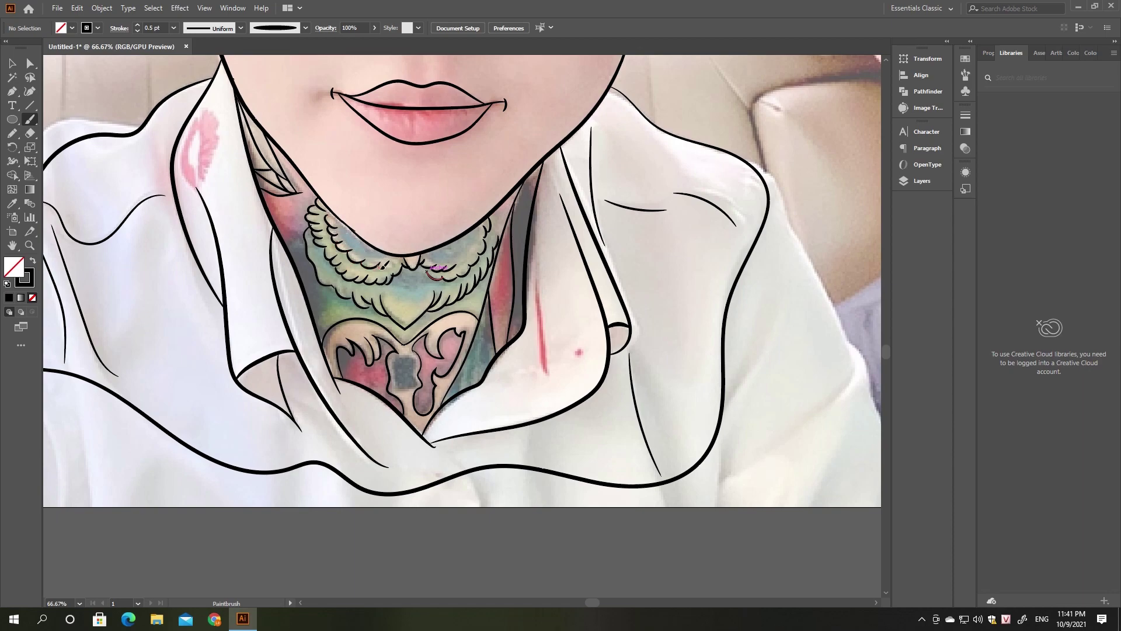
{"action": "left_click_drag", "start_coordinate": [326, 198], "coordinate": [317, 208]}
{"action": "left_click_drag", "start_coordinate": [370, 254], "coordinate": [394, 249]}
Zoom closer on the upper tattoo and add another feather stroke
{"action": "key", "text": "ctrl+plus"}
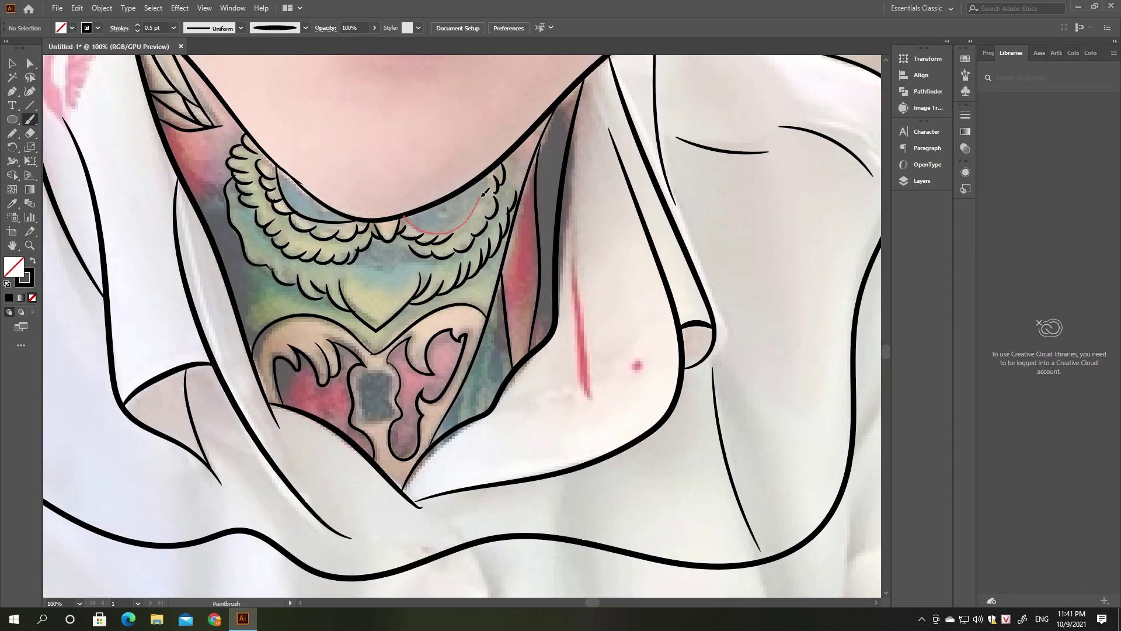
{"action": "left_click_drag", "start_coordinate": [484, 192], "coordinate": [495, 169]}
{"action": "mouse_move", "coordinate": [539, 275]}
{"action": "left_mouse_down"}
{"action": "mouse_move", "coordinate": [545, 237]}
{"action": "mouse_move", "coordinate": [558, 230]}
{"action": "left_mouse_up"}
{"action": "left_click_drag", "start_coordinate": [508, 319], "coordinate": [507, 322]}
{"action": "scroll", "coordinate": [525, 262], "scroll_direction": "up", "scroll_amount": 2}
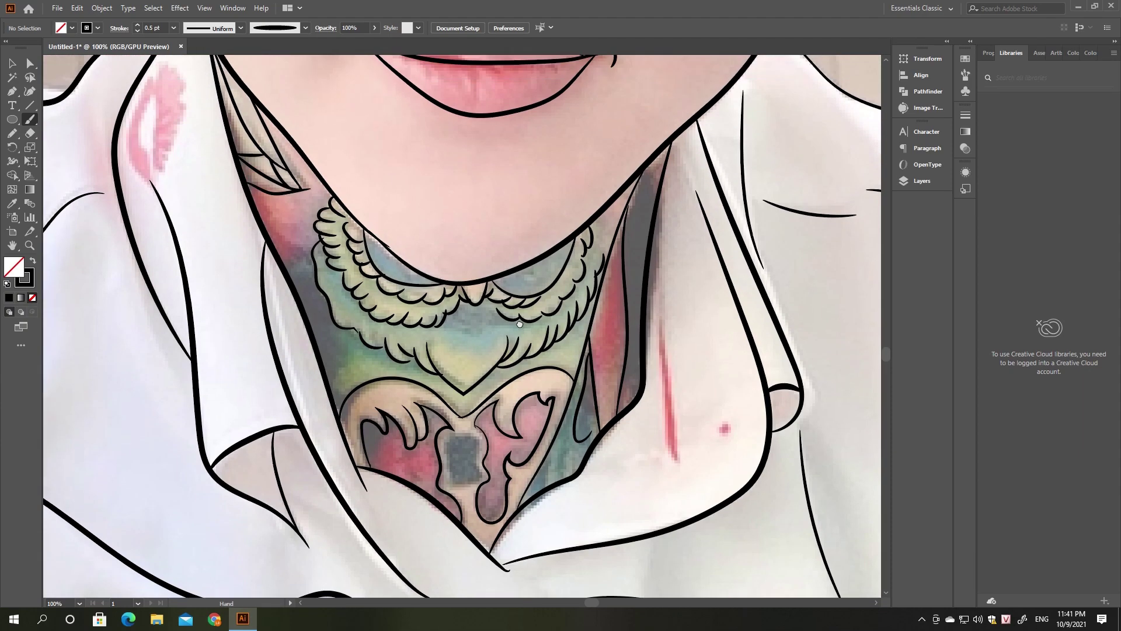
{"action": "scroll", "coordinate": [537, 222], "scroll_direction": "up", "scroll_amount": 3}
{"action": "scroll", "coordinate": [549, 175], "scroll_direction": "up", "scroll_amount": 3}
{"action": "scroll", "coordinate": [526, 187], "scroll_direction": "down", "scroll_amount": 1}
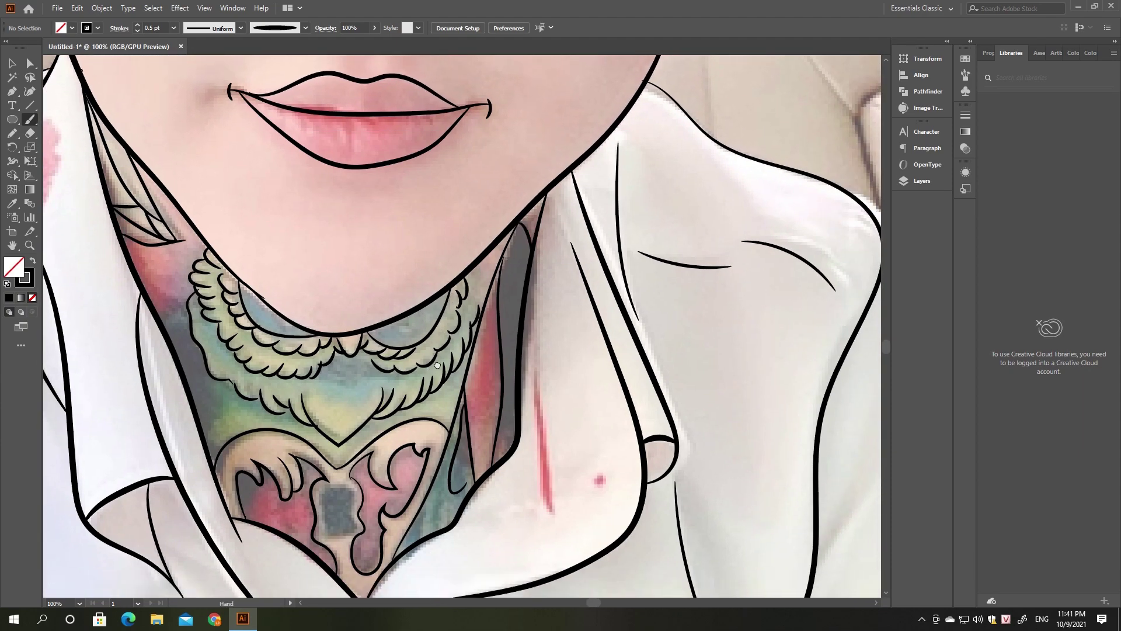
{"action": "scroll", "coordinate": [408, 204], "scroll_direction": "down", "scroll_amount": 5}
With the Pencil at black fill, no stroke, draw the right neck shadow shape
{"action": "left_click", "coordinate": [33, 261]}
{"action": "key", "text": "n"}
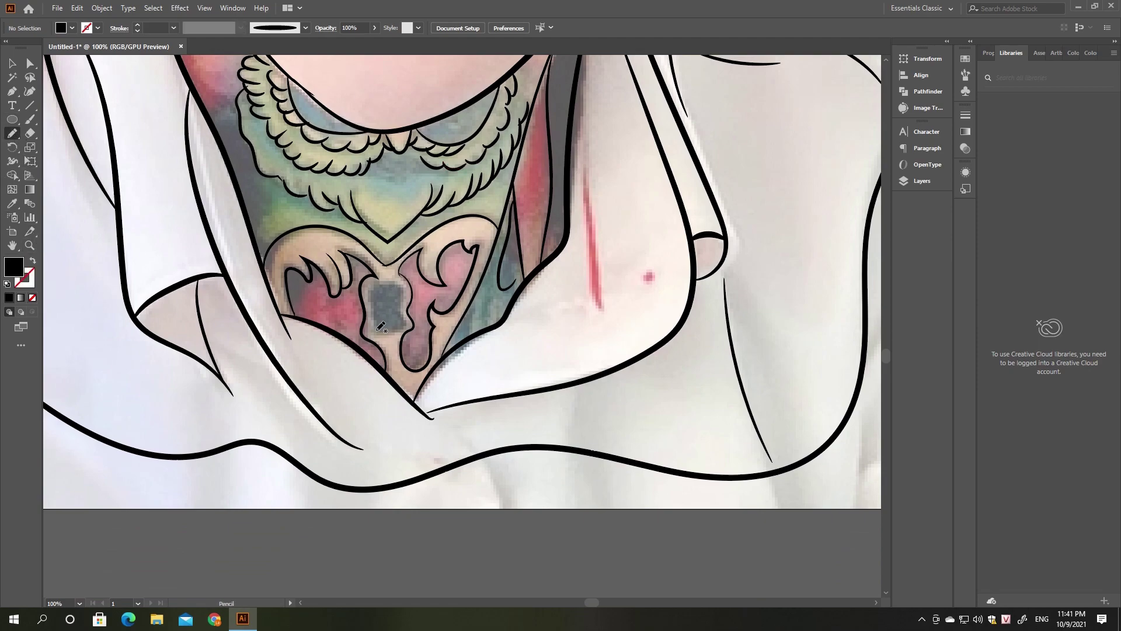
{"action": "left_click_drag", "start_coordinate": [377, 322], "coordinate": [378, 323]}
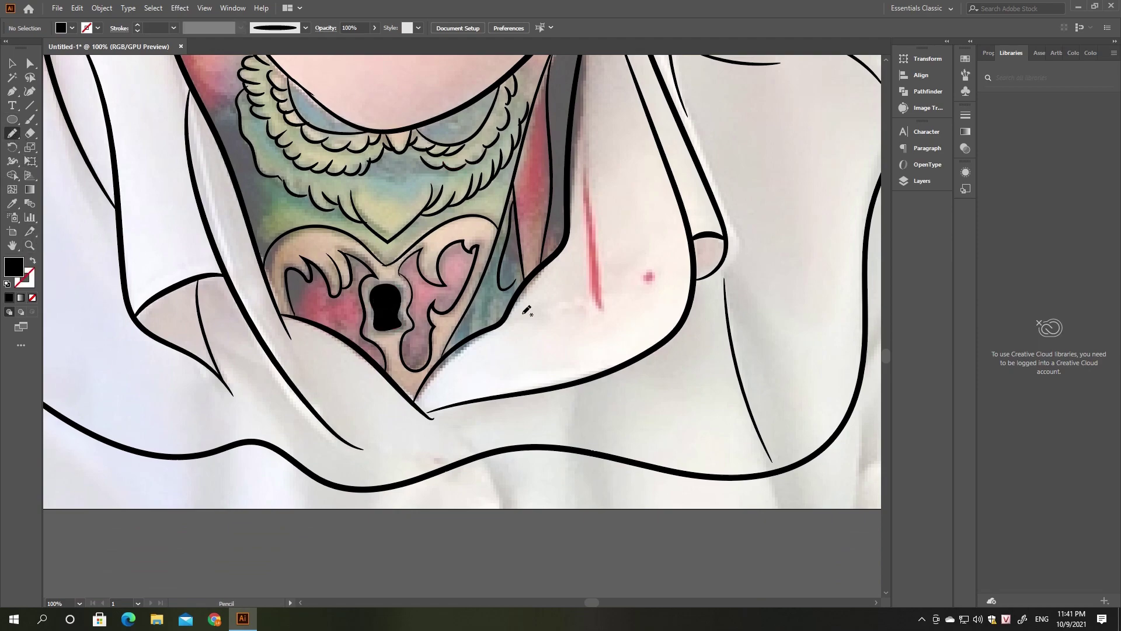
{"action": "scroll", "coordinate": [438, 263], "scroll_direction": "up", "scroll_amount": 2}
{"action": "scroll", "coordinate": [490, 222], "scroll_direction": "up", "scroll_amount": 2}
{"action": "mouse_move", "coordinate": [498, 201]}
{"action": "left_mouse_down"}
{"action": "mouse_move", "coordinate": [473, 425]}
{"action": "mouse_move", "coordinate": [484, 439]}
{"action": "left_mouse_up"}
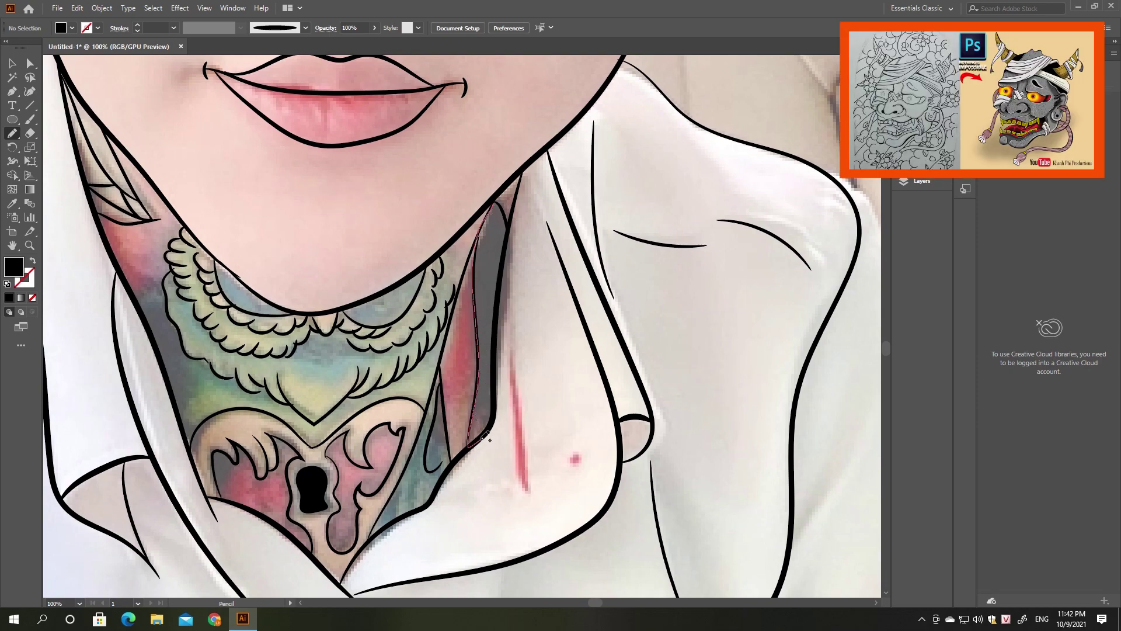
{"action": "mouse_move", "coordinate": [497, 380]}
{"action": "left_mouse_down"}
{"action": "mouse_move", "coordinate": [511, 231]}
{"action": "mouse_move", "coordinate": [500, 200]}
{"action": "left_mouse_up"}
Fill the left neck shadow and tattoo inner edge in black, then fit the artboard
{"action": "scroll", "coordinate": [425, 237], "scroll_direction": "down", "scroll_amount": 1}
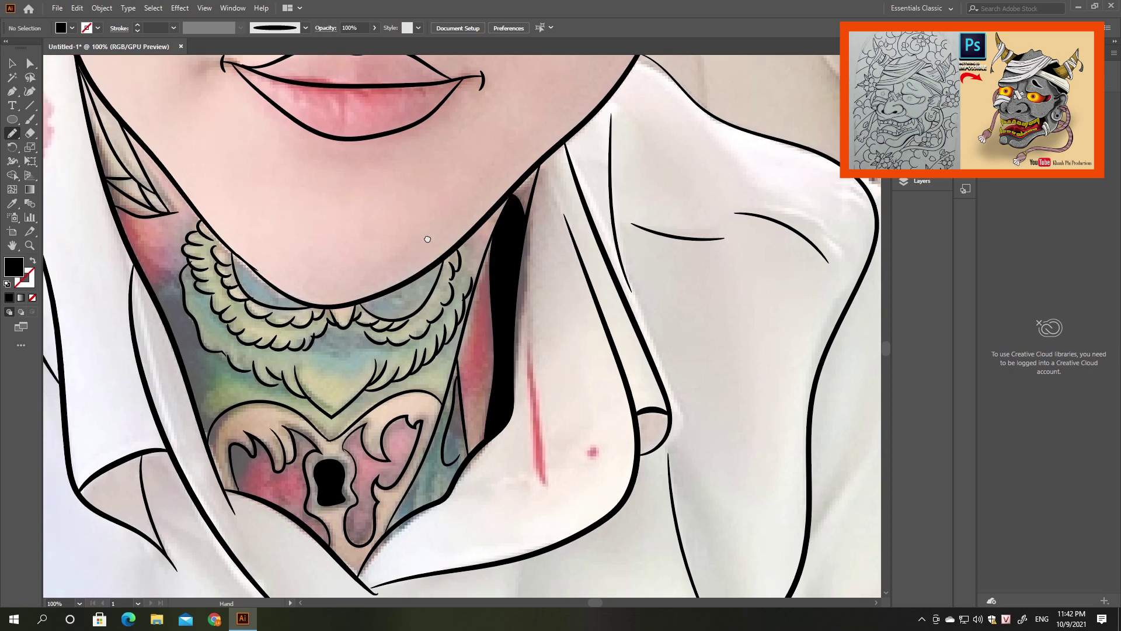
{"action": "scroll", "coordinate": [409, 234], "scroll_direction": "left", "scroll_amount": 3}
{"action": "left_click_drag", "start_coordinate": [268, 272], "coordinate": [286, 268]}
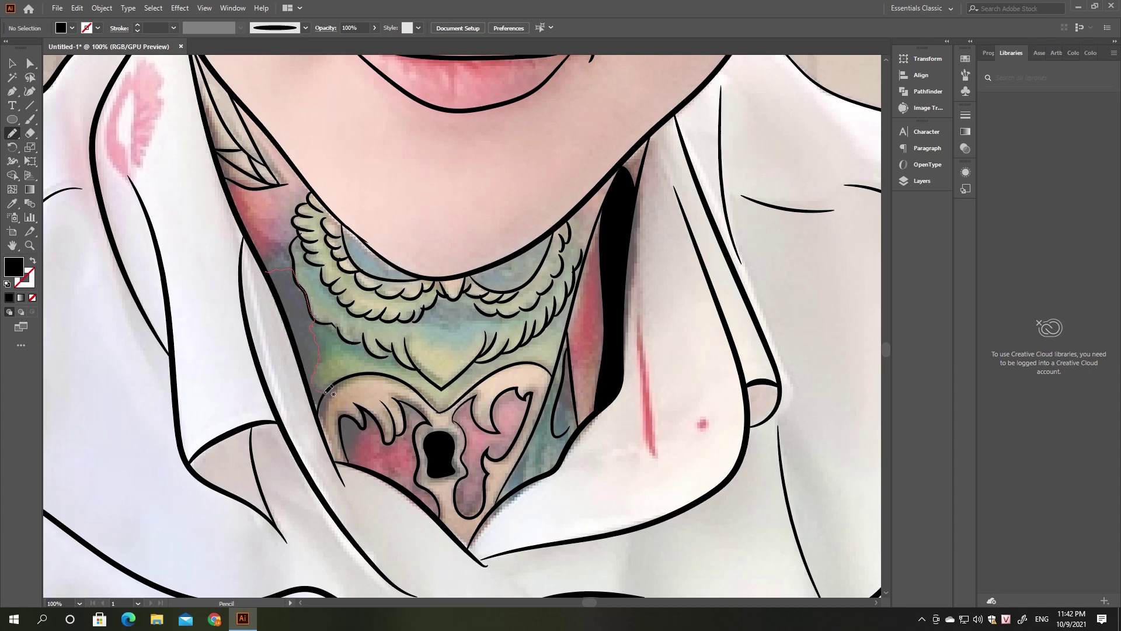
{"action": "left_click_drag", "start_coordinate": [327, 390], "coordinate": [270, 257]}
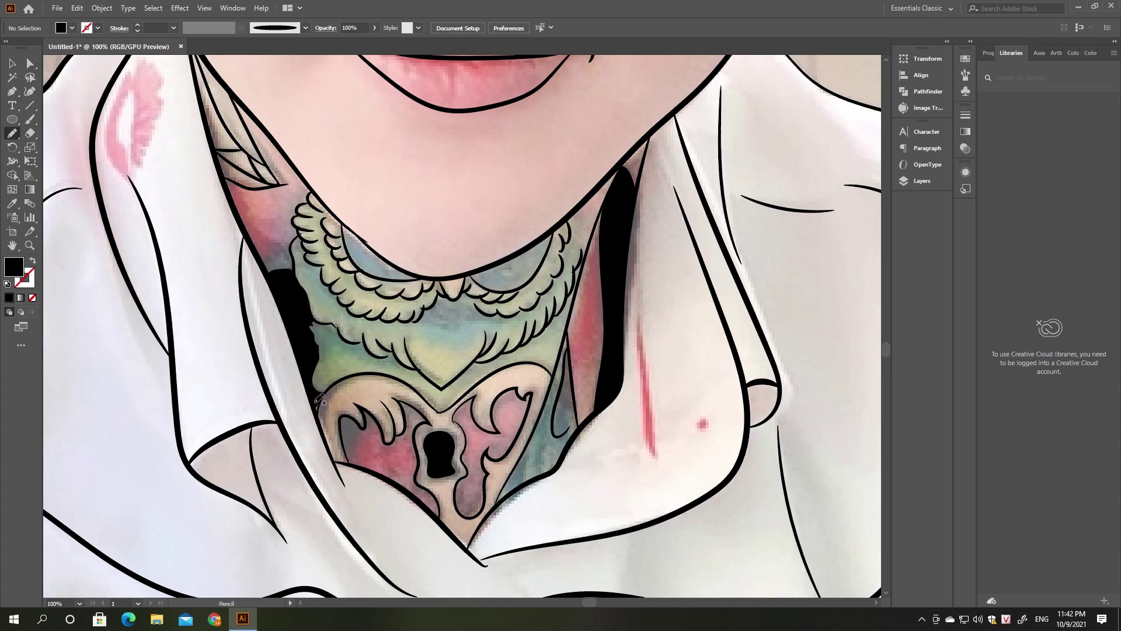
{"action": "left_click_drag", "start_coordinate": [320, 402], "coordinate": [543, 279]}
{"action": "mouse_move", "coordinate": [364, 308]}
{"action": "left_mouse_down"}
{"action": "mouse_move", "coordinate": [382, 301]}
{"action": "mouse_move", "coordinate": [362, 277]}
{"action": "left_mouse_up"}
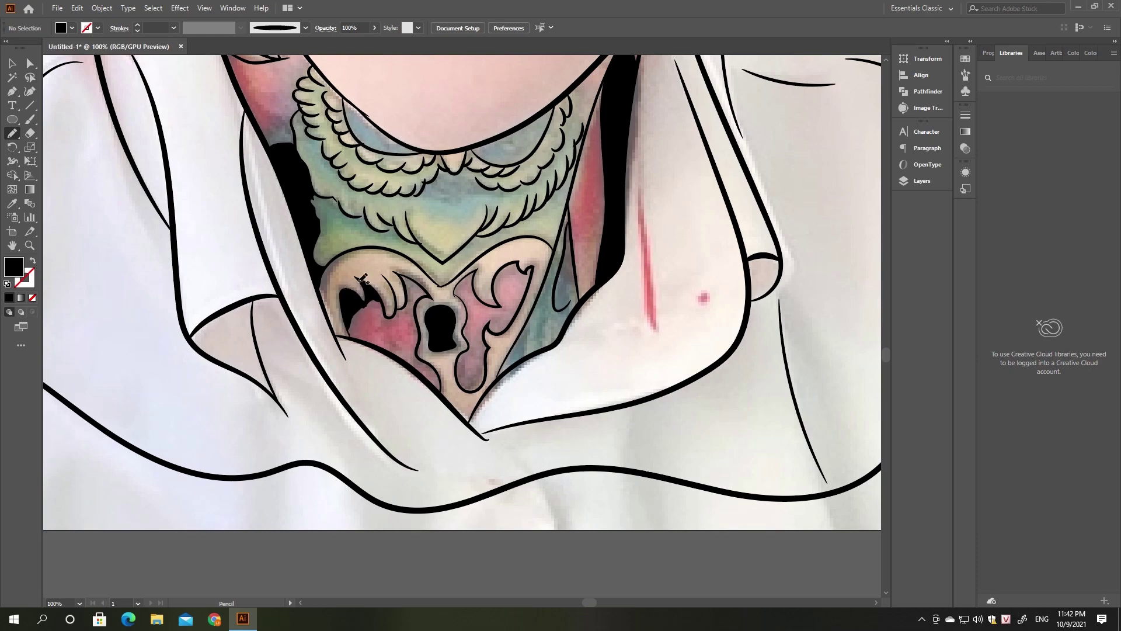
{"action": "key", "text": "ctrl+0"}
Hide the reference photo layer, Layer 1, in the Layers panel
{"action": "key", "text": "ctrl+plus"}
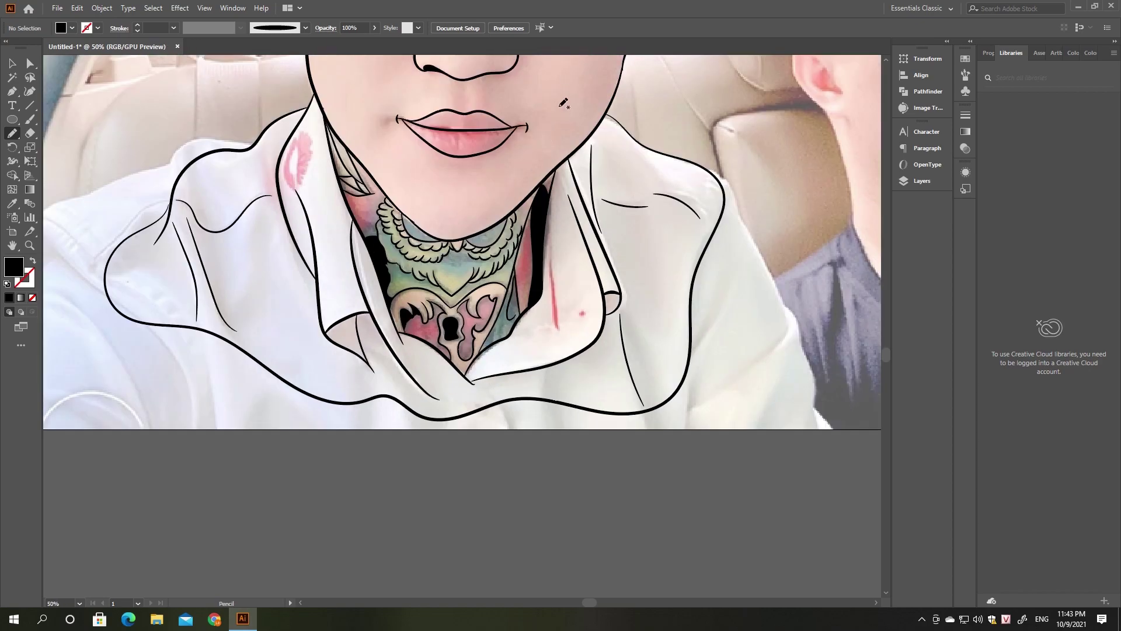
{"action": "left_click_drag", "start_coordinate": [449, 70], "coordinate": [450, 374]}
{"action": "mouse_move", "coordinate": [449, 578]}
{"action": "left_mouse_down"}
{"action": "mouse_move", "coordinate": [449, 328]}
{"action": "mouse_move", "coordinate": [502, 239]}
{"action": "left_mouse_up"}
{"action": "key", "text": "ctrl+minus"}
{"action": "key", "text": "ctrl+minus"}
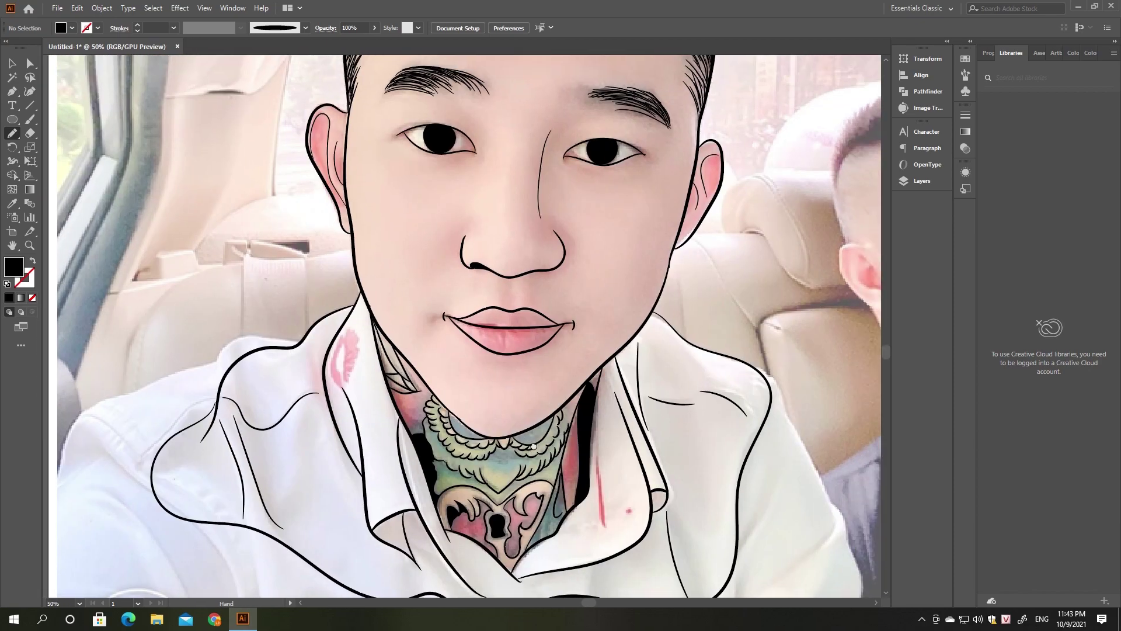
{"action": "key", "text": "ctrl+plus"}
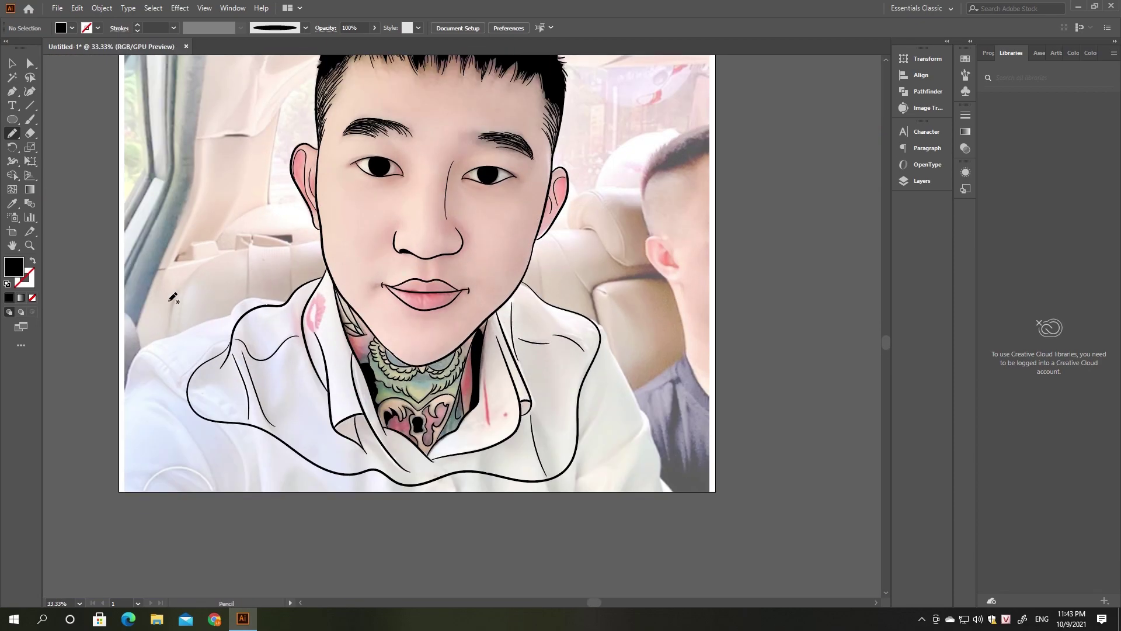
{"action": "left_click", "coordinate": [922, 182]}
{"action": "left_click", "coordinate": [778, 157]}
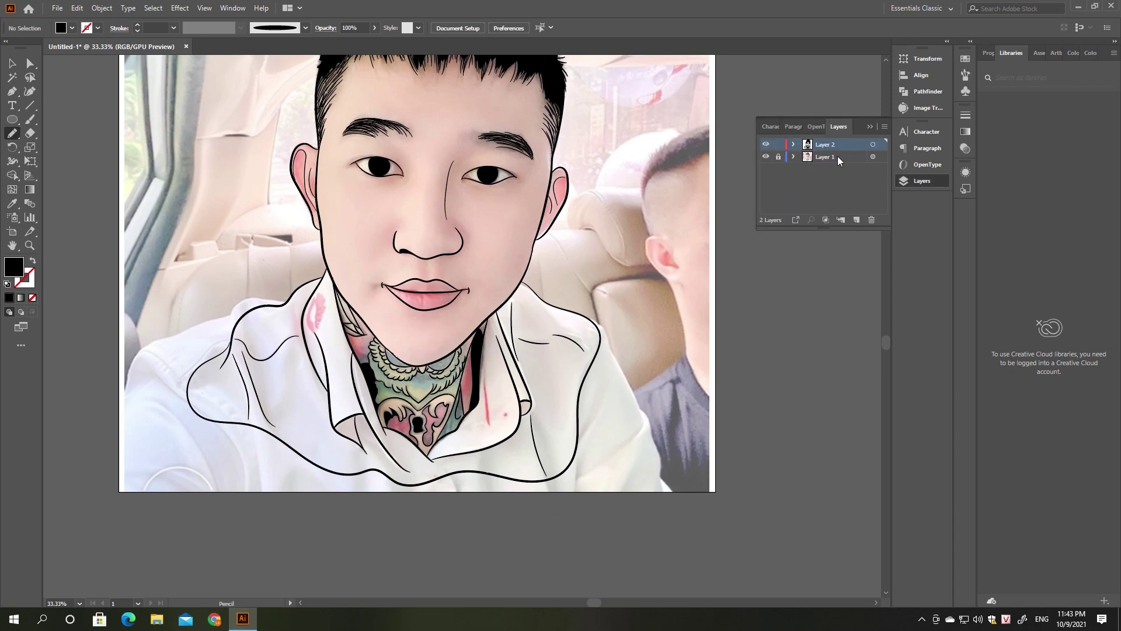
{"action": "scroll", "coordinate": [749, 210], "scroll_direction": "up", "scroll_amount": 3}
{"action": "left_click", "coordinate": [779, 157]}
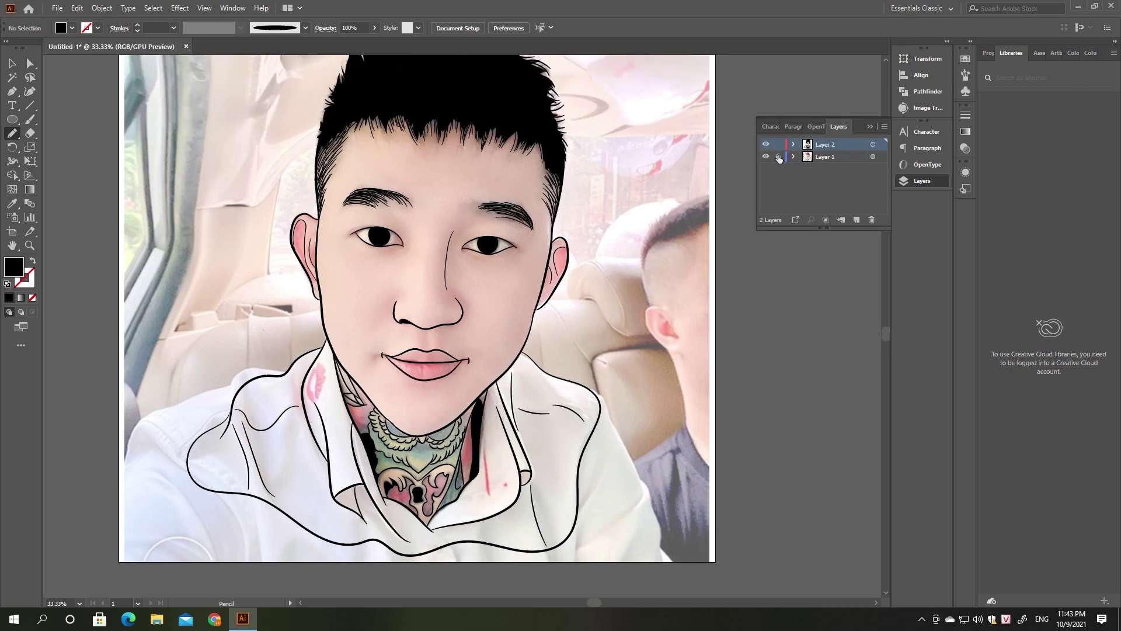
{"action": "left_click", "coordinate": [766, 157]}
{"action": "scroll", "coordinate": [644, 191], "scroll_direction": "down", "scroll_amount": 1}
{"action": "scroll", "coordinate": [644, 191], "scroll_direction": "down", "scroll_amount": 1}
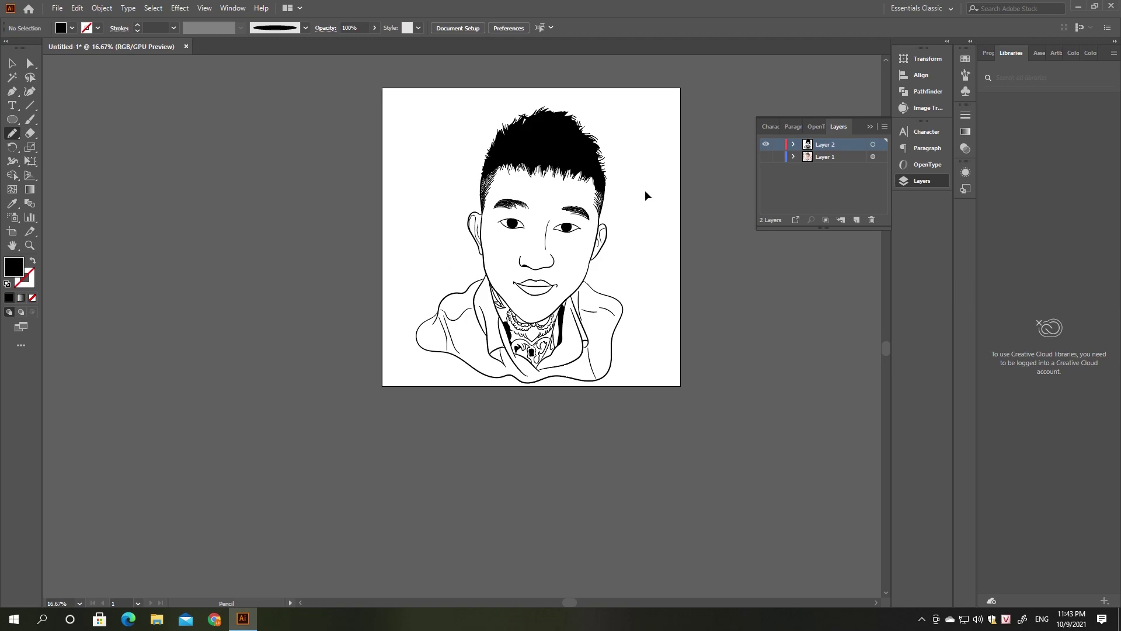
Select all artwork on Layer 2 and apply Object > Expand Appearance
{"action": "left_click", "coordinate": [872, 145]}
{"action": "left_click", "coordinate": [102, 8]}
{"action": "left_click", "coordinate": [148, 158]}
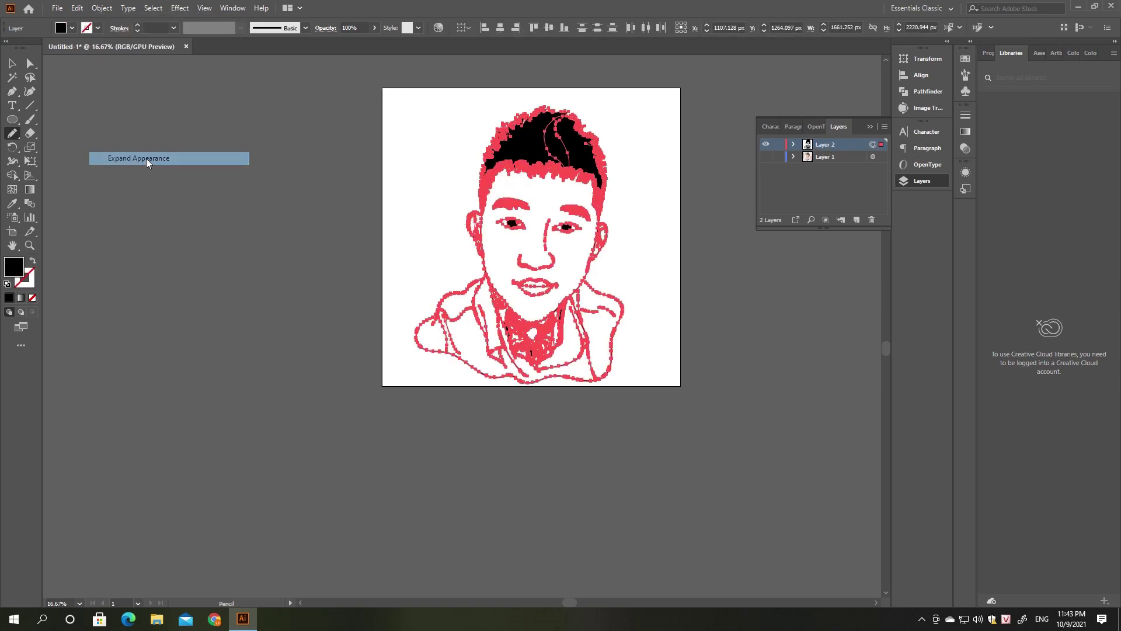
{"action": "key", "text": "v"}
{"action": "left_click", "coordinate": [102, 7]}
{"action": "left_click", "coordinate": [155, 147]}
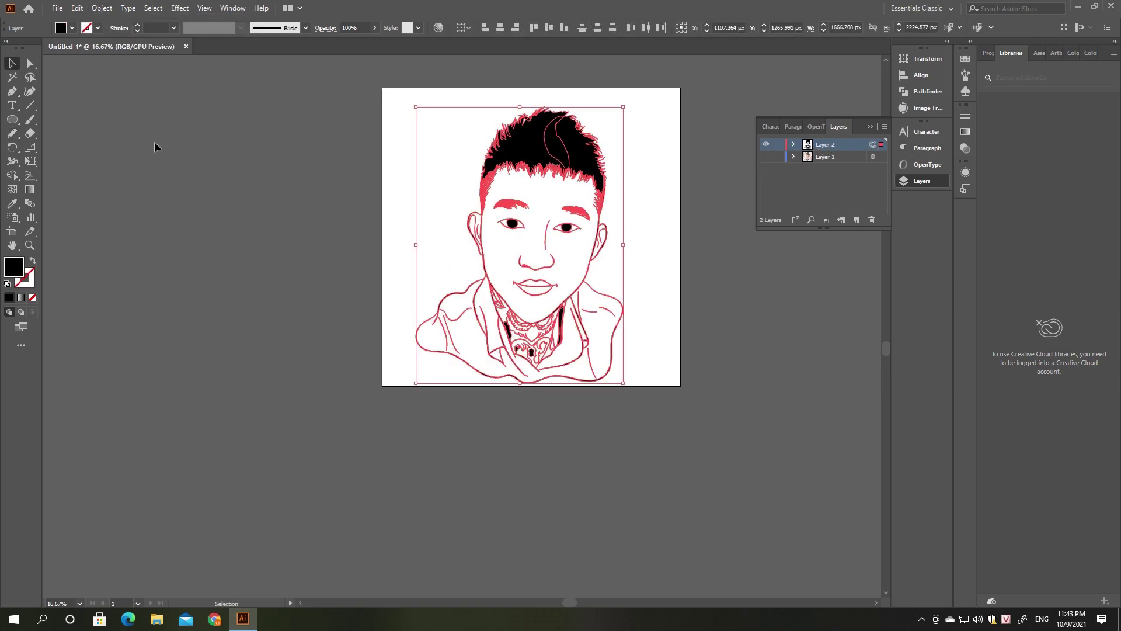
Apply Pathfinder Divide to the line art and deselect everything
{"action": "left_click", "coordinate": [927, 91]}
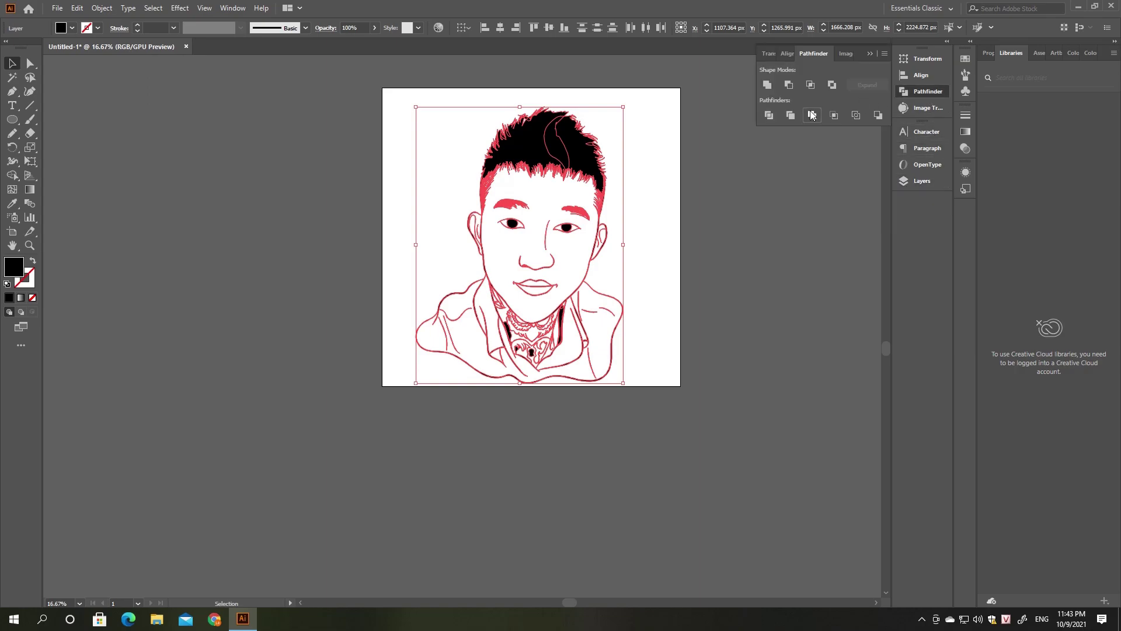
{"action": "left_click", "coordinate": [812, 115]}
{"action": "left_click", "coordinate": [673, 155]}
{"action": "scroll", "coordinate": [654, 301], "scroll_direction": "up", "scroll_amount": 3}
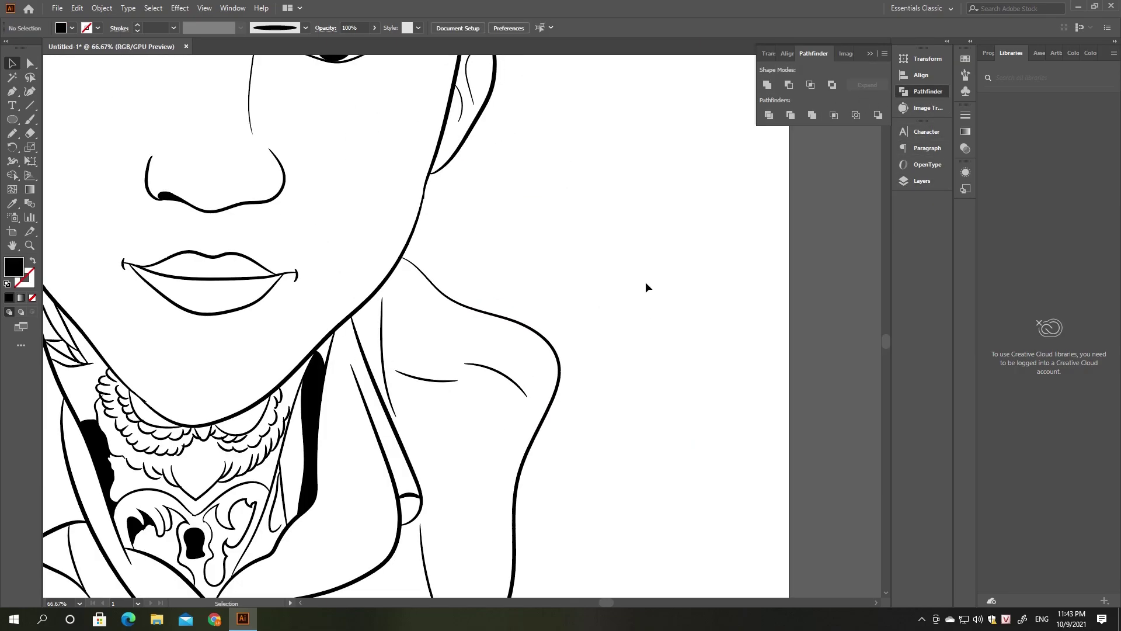
{"action": "scroll", "coordinate": [646, 281], "scroll_direction": "down", "scroll_amount": 2}
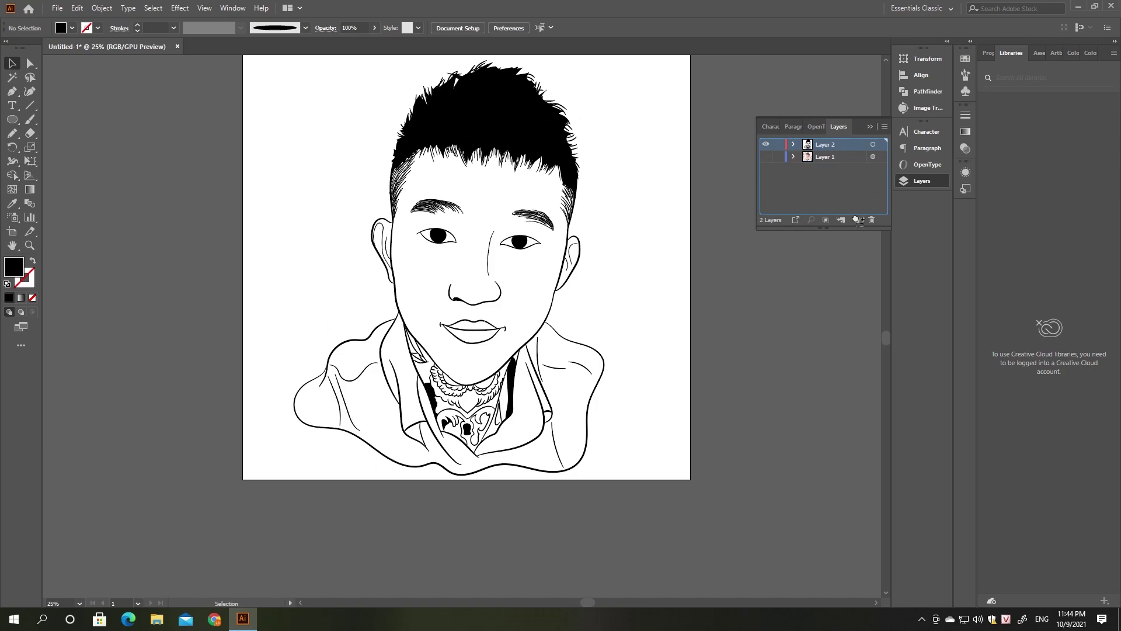
Duplicate and lock the line-art layer, then show the reference photo at 100% opacity
{"action": "left_click_drag", "start_coordinate": [814, 145], "coordinate": [856, 220]}
{"action": "left_click", "coordinate": [777, 145]}
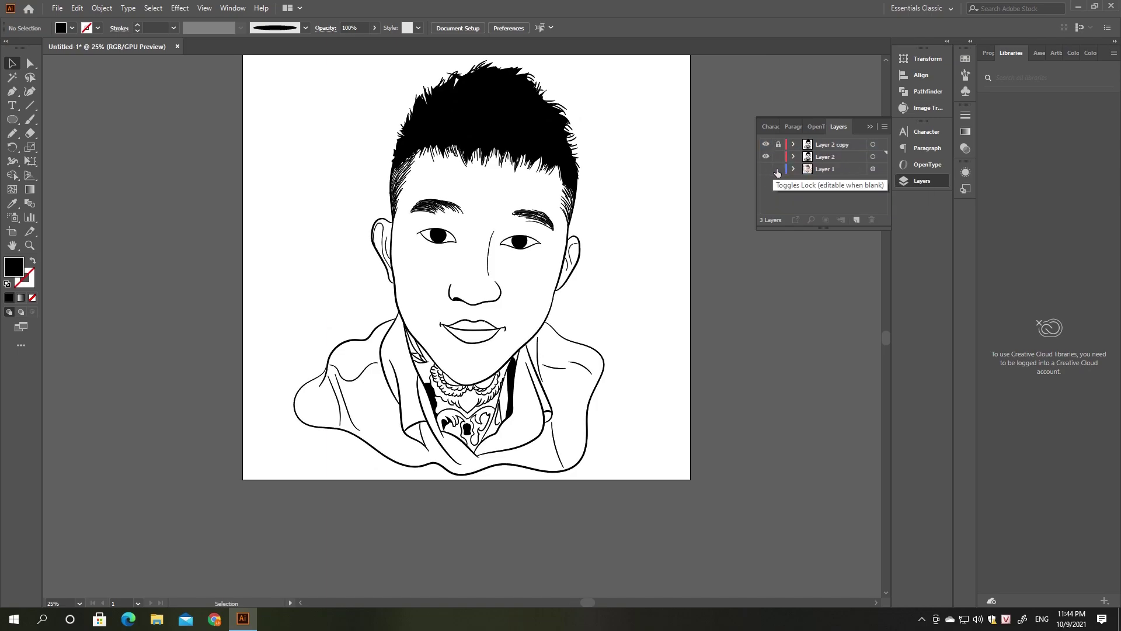
{"action": "left_click", "coordinate": [766, 168]}
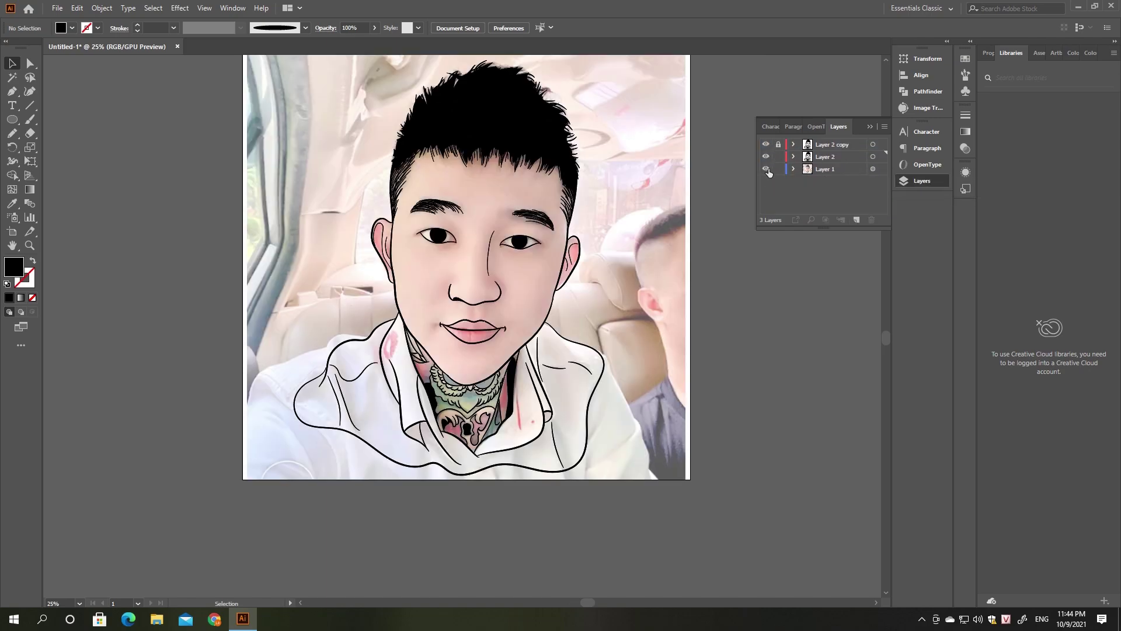
{"action": "left_click", "coordinate": [874, 169]}
{"action": "left_click", "coordinate": [988, 53]}
{"action": "left_click", "coordinate": [1057, 215]}
{"action": "left_click_drag", "start_coordinate": [1046, 231], "coordinate": [1084, 233]}
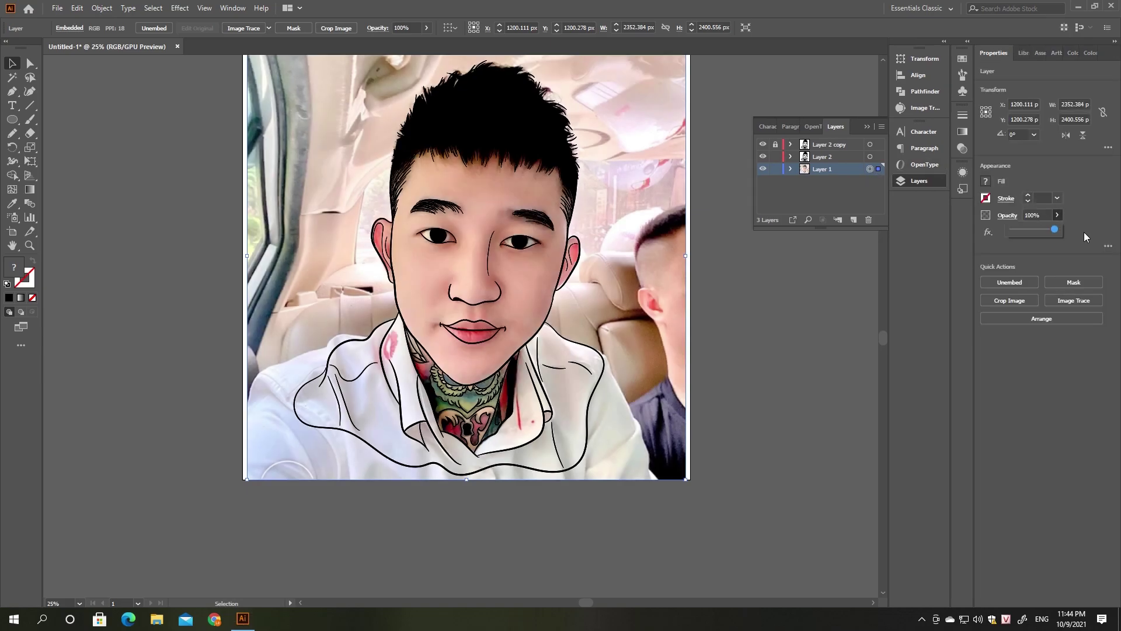
{"action": "scroll", "coordinate": [514, 280], "scroll_direction": "up", "scroll_amount": 1}
{"action": "scroll", "coordinate": [506, 310], "scroll_direction": "up", "scroll_amount": 2}
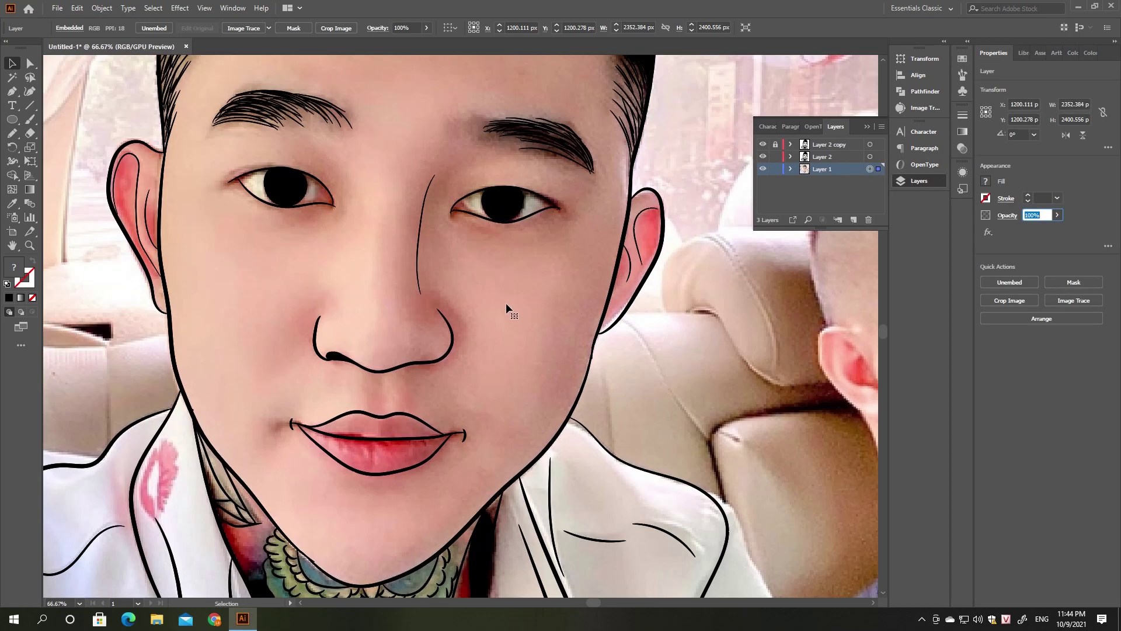
Sample the skin tone from the photo's face, then lock and hide the photo layer
{"action": "left_click", "coordinate": [11, 203]}
{"action": "scroll", "coordinate": [325, 280], "scroll_direction": "down", "scroll_amount": 2}
{"action": "left_click", "coordinate": [269, 284]}
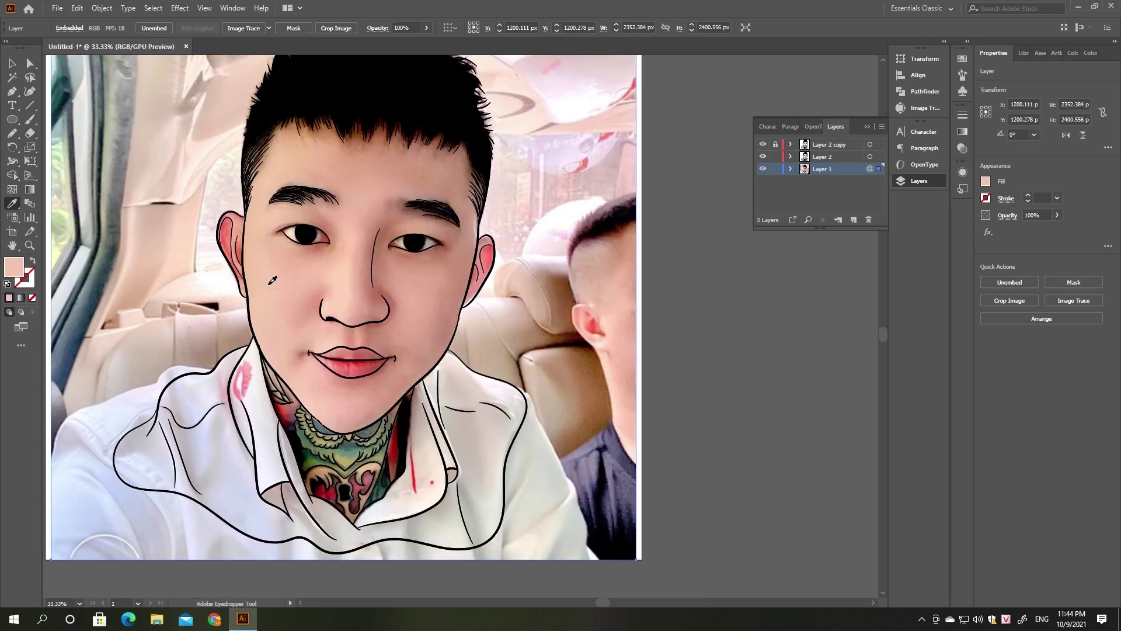
{"action": "left_click", "coordinate": [776, 169]}
{"action": "left_click", "coordinate": [762, 169]}
{"action": "left_click", "coordinate": [829, 157]}
{"action": "scroll", "coordinate": [546, 165], "scroll_direction": "down", "scroll_amount": 2}
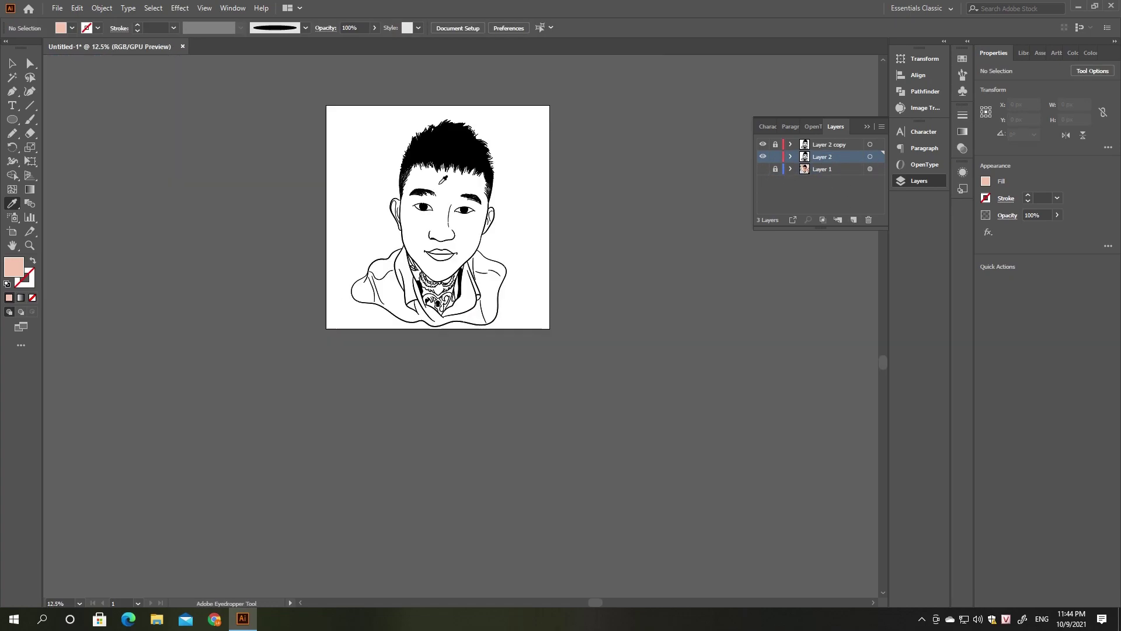
Draw a skin-tone rectangle over the artboard and send it behind the drawing
{"action": "key", "text": "m"}
{"action": "left_click_drag", "start_coordinate": [304, 109], "coordinate": [554, 405]}
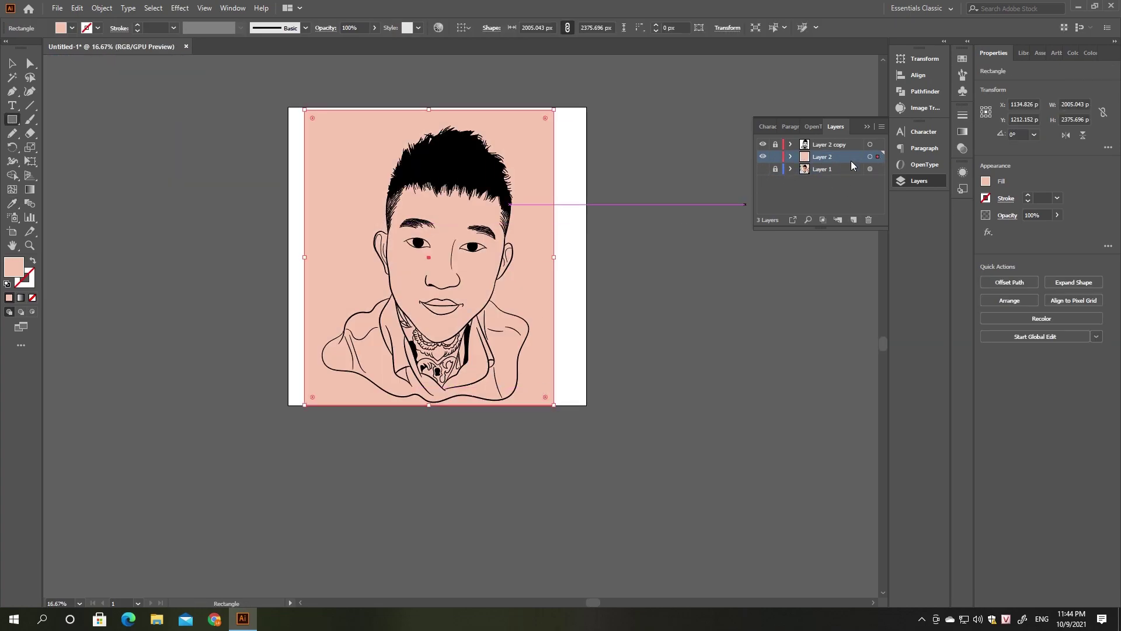
{"action": "key", "text": "v"}
{"action": "right_click", "coordinate": [527, 184]}
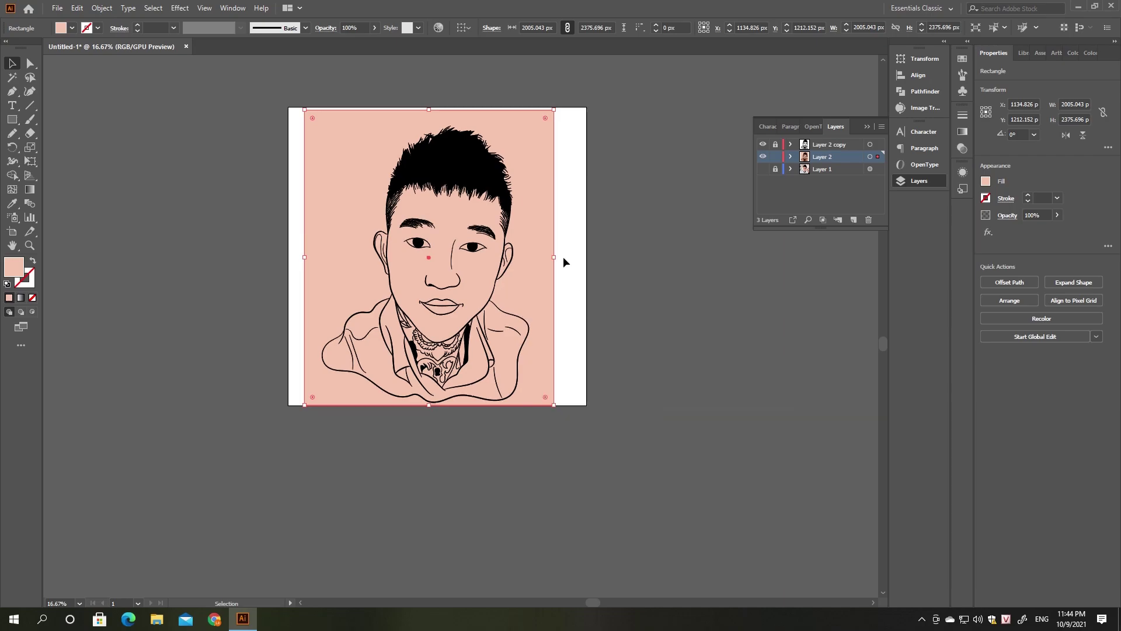
{"action": "left_click", "coordinate": [677, 417]}
{"action": "left_click", "coordinate": [870, 156]}
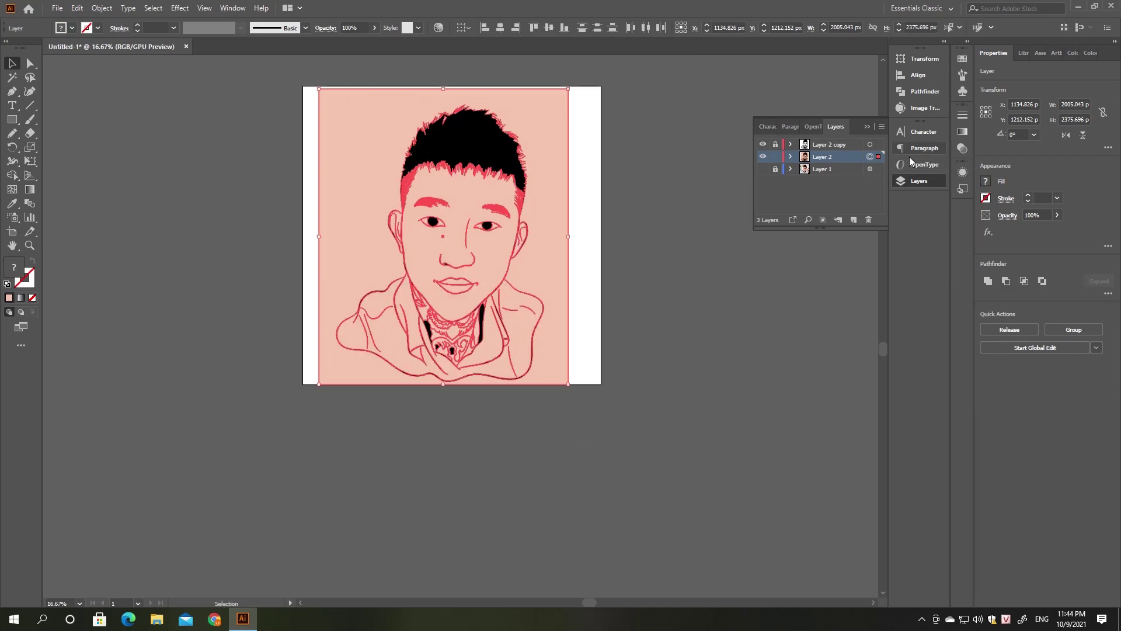
Combine the skin rectangle with the outlines using Pathfinder and delete the pink background rectangle
{"action": "left_click", "coordinate": [925, 92]}
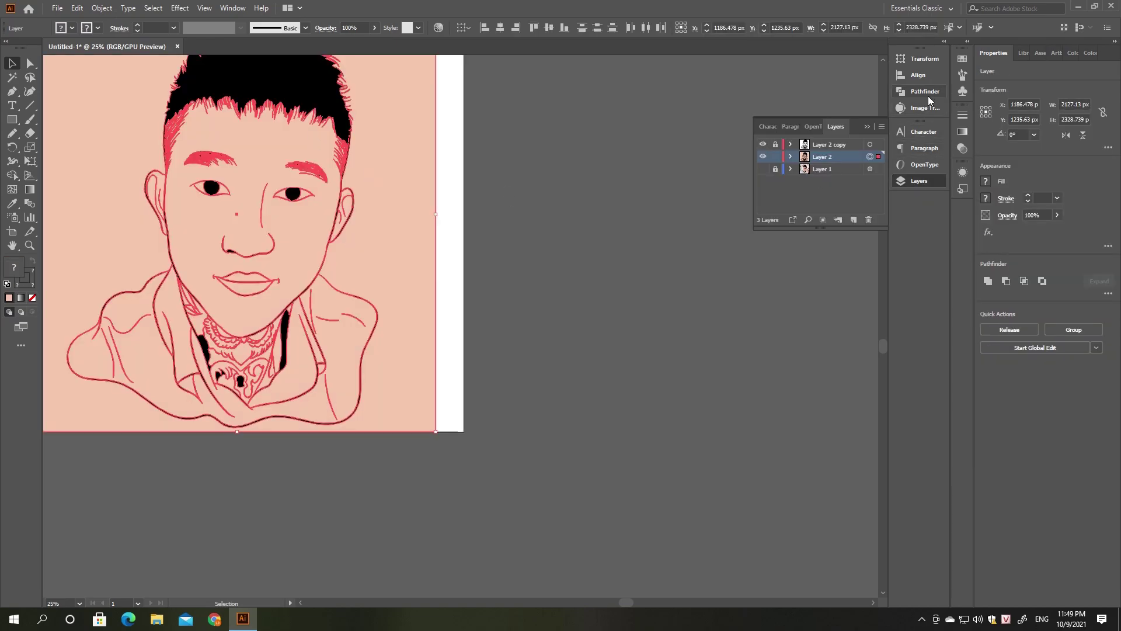
{"action": "left_click", "coordinate": [925, 92]}
{"action": "left_click", "coordinate": [408, 163]}
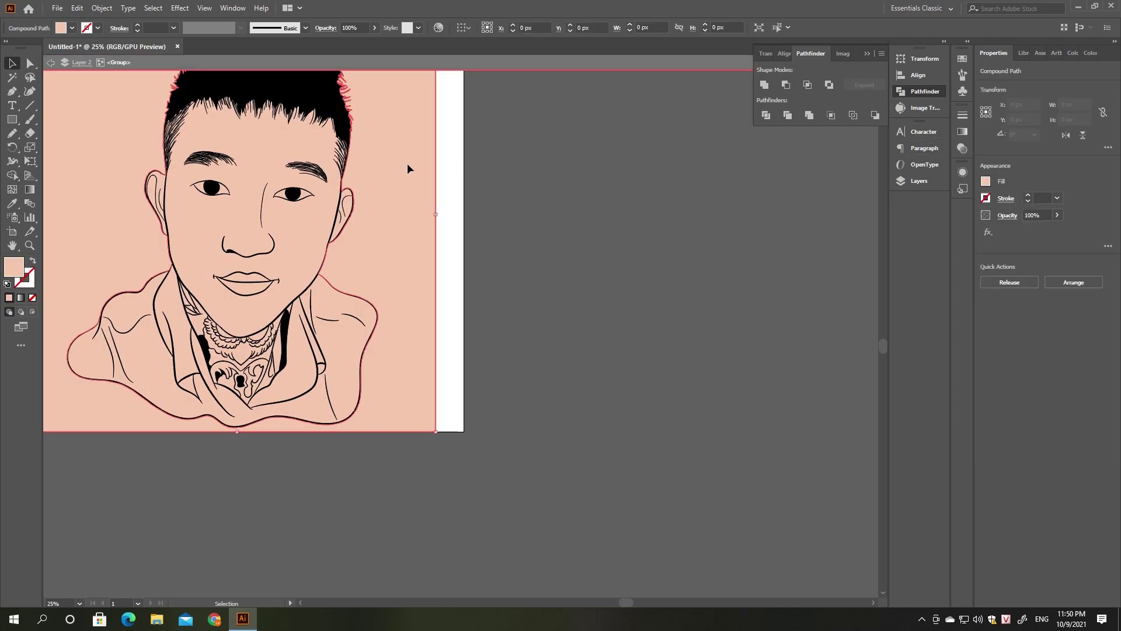
{"action": "key", "text": "Delete"}
{"action": "key", "text": "ctrl+minus"}
{"action": "key", "text": "ctrl+plus"}
Fill the left eye with FFFFFF and eyedrop the same white onto the right eye
{"action": "key", "text": "ctrl+plus"}
{"action": "key", "text": "ctrl+plus"}
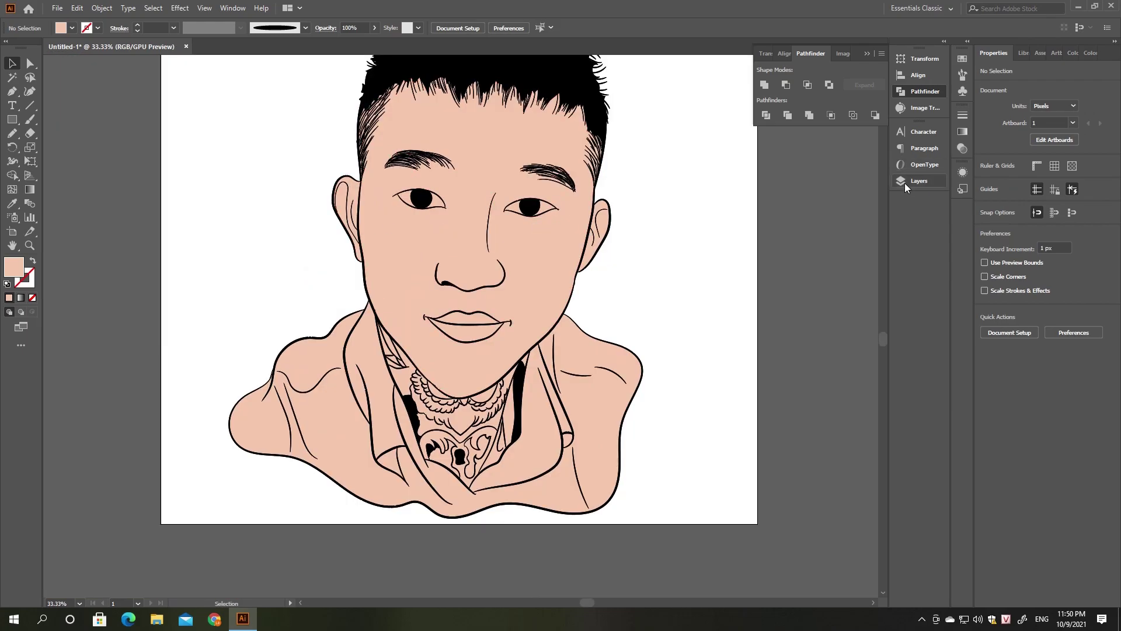
{"action": "key", "text": "ctrl+plus"}
{"action": "key", "text": "ctrl+plus"}
{"action": "double_click", "coordinate": [310, 304]}
{"action": "double_click", "coordinate": [18, 267]}
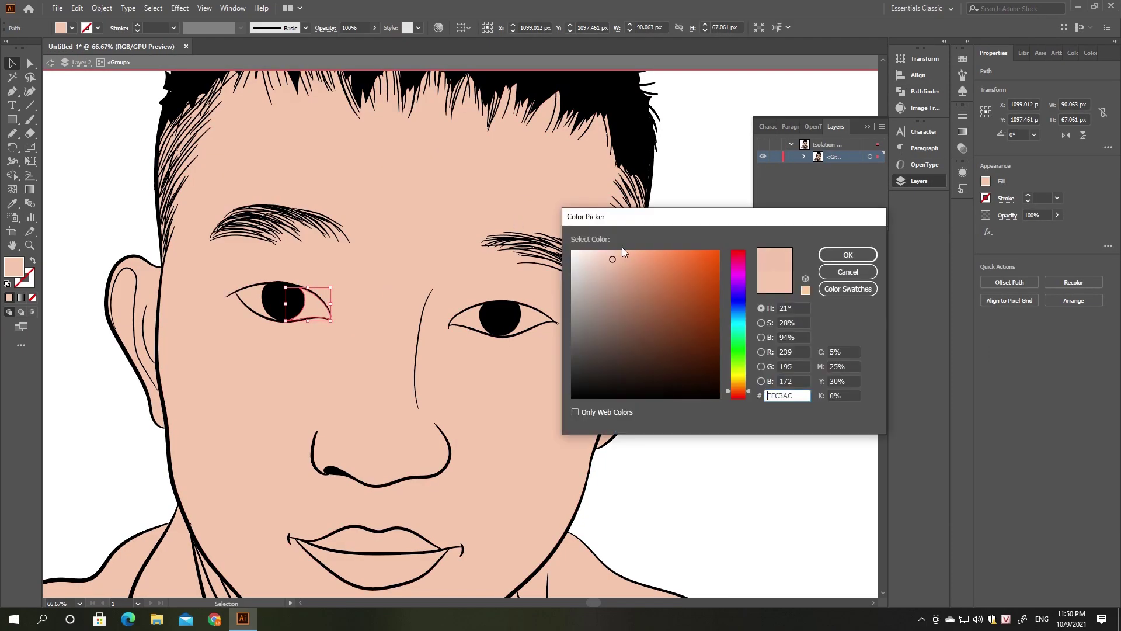
{"action": "type", "text": "FFFFFF"}
{"action": "left_click", "coordinate": [847, 254]}
{"action": "key", "text": "ctrl+shift+a"}
{"action": "key", "text": "i"}
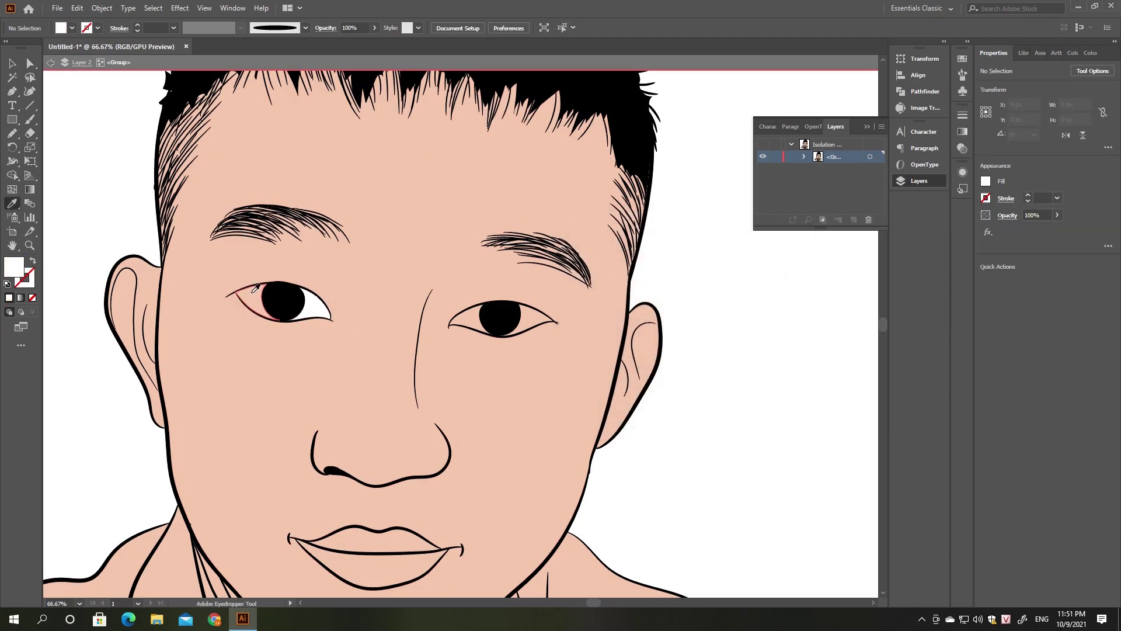
{"action": "left_click", "coordinate": [472, 306]}
{"action": "key", "text": "v"}
{"action": "key", "text": "Escape"}
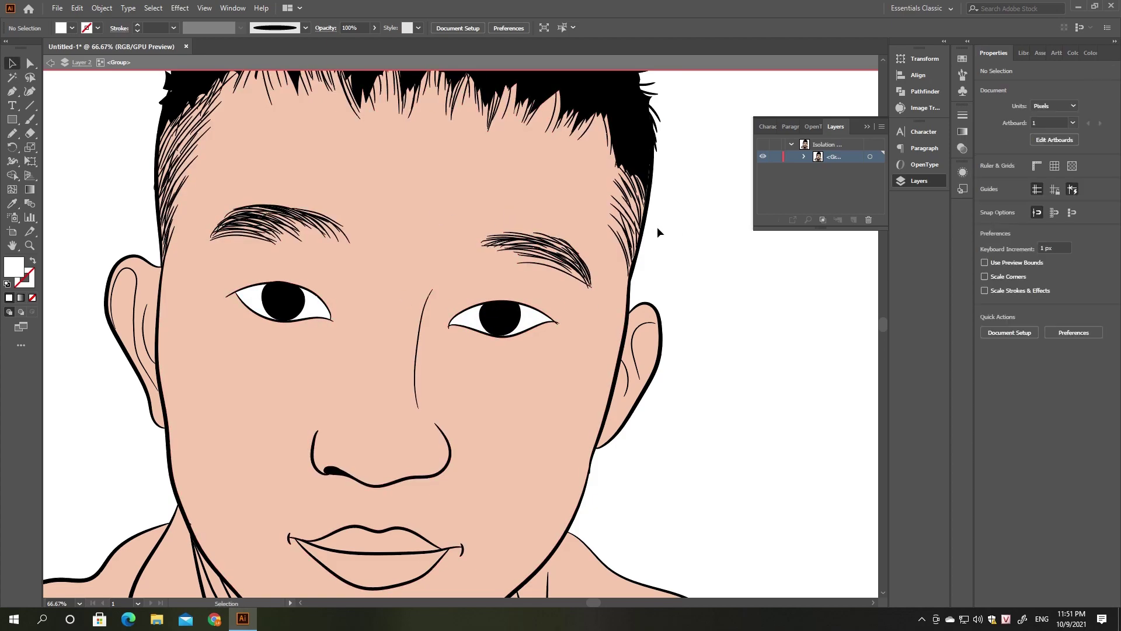
{"action": "key", "text": "ctrl+minus"}
{"action": "key", "text": "ctrl+minus"}
{"action": "key", "text": "ctrl+minus"}
{"action": "scroll", "coordinate": [354, 99], "scroll_direction": "up", "scroll_amount": 4}
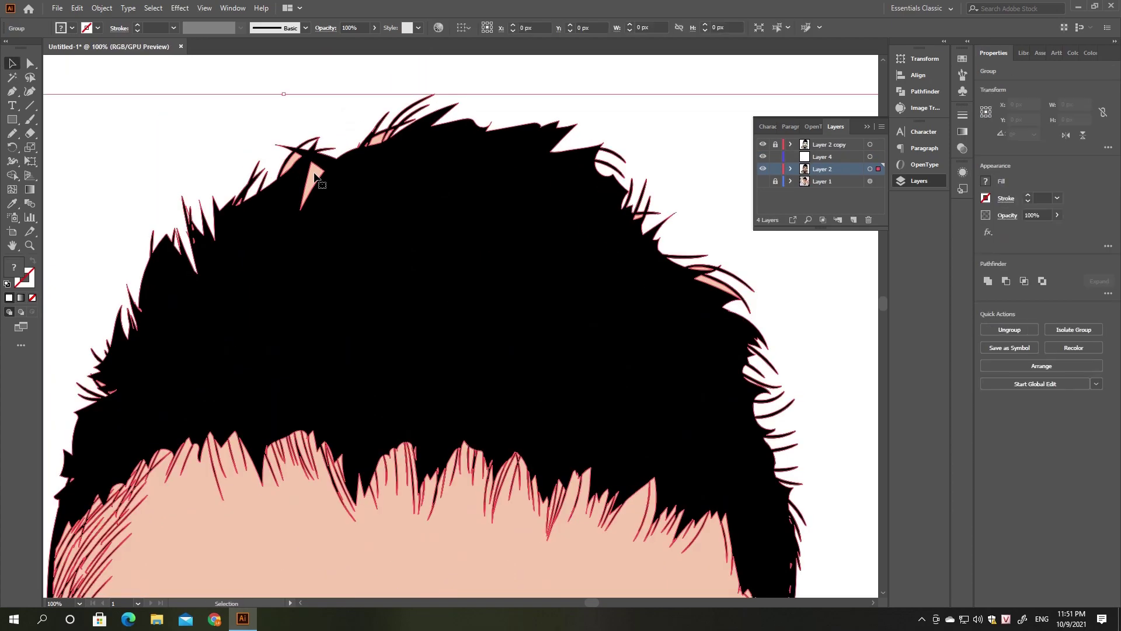
Isolate the hair group and delete the pink sliver between hair strands
{"action": "double_click", "coordinate": [327, 204]}
{"action": "left_click_drag", "start_coordinate": [264, 121], "coordinate": [379, 175]}
{"action": "key", "text": "ctrl+plus"}
{"action": "key", "text": "ctrl+plus"}
{"action": "key", "text": "ctrl+plus"}
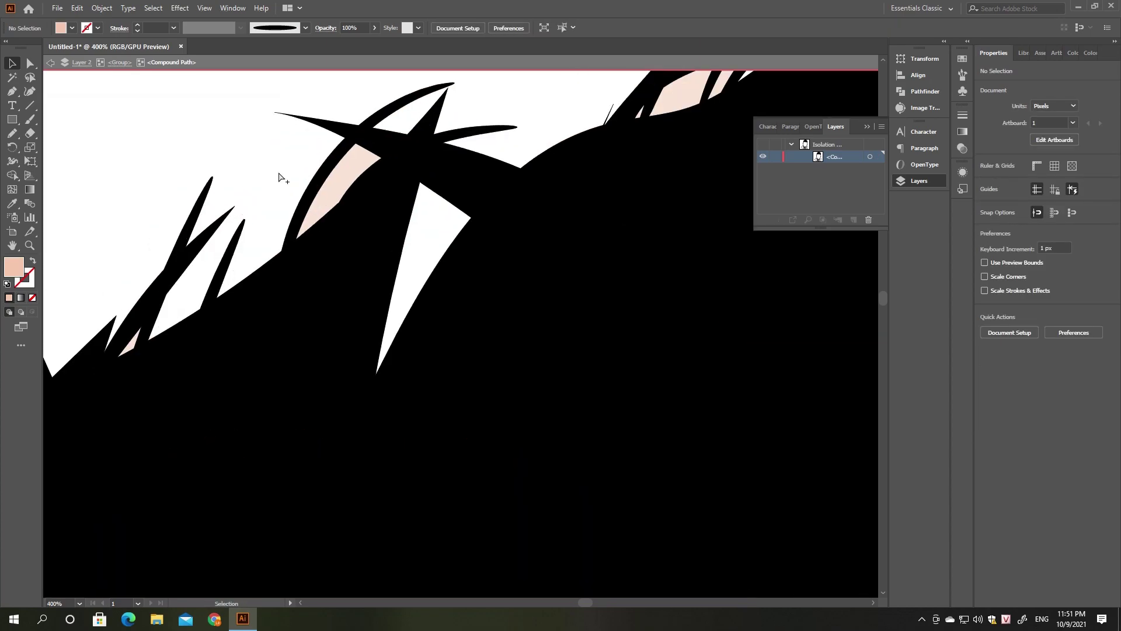
{"action": "key", "text": "Escape"}
{"action": "key", "text": "ctrl+minus"}
{"action": "key", "text": "ctrl+minus"}
{"action": "key", "text": "ctrl+minus"}
{"action": "key", "text": "ctrl+plus"}
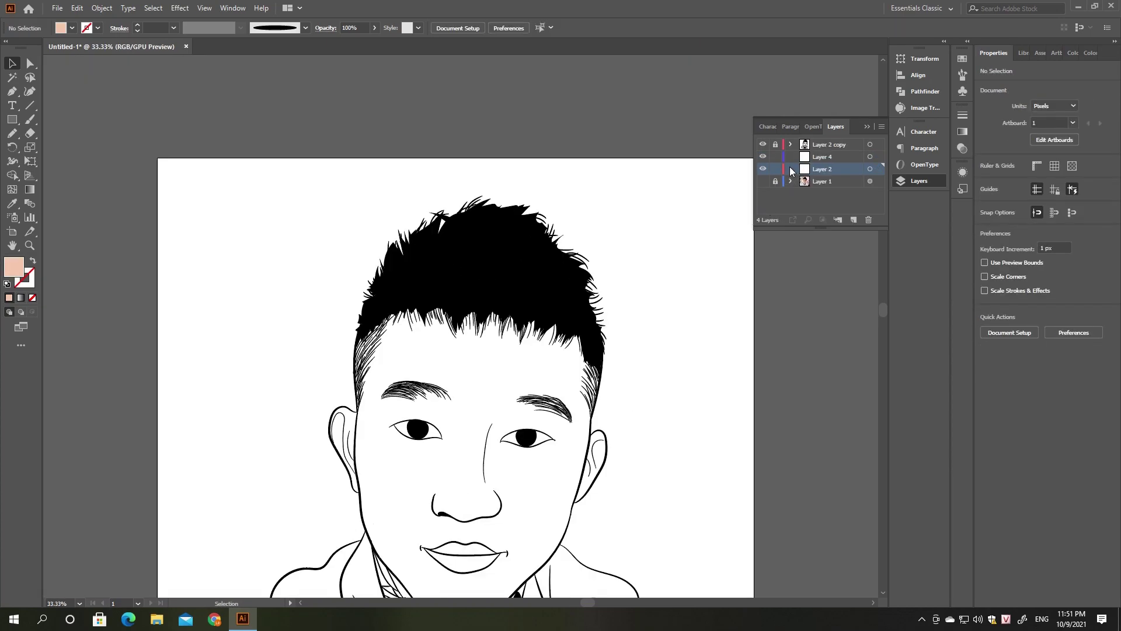
{"action": "key", "text": "ctrl+v"}
{"action": "key", "text": "ctrl+plus"}
{"action": "key", "text": "ctrl+plus"}
{"action": "key", "text": "ctrl+plus"}
{"action": "key", "text": "ctrl+plus"}
{"action": "key", "text": "ctrl+plus"}
{"action": "key", "text": "ctrl+plus"}
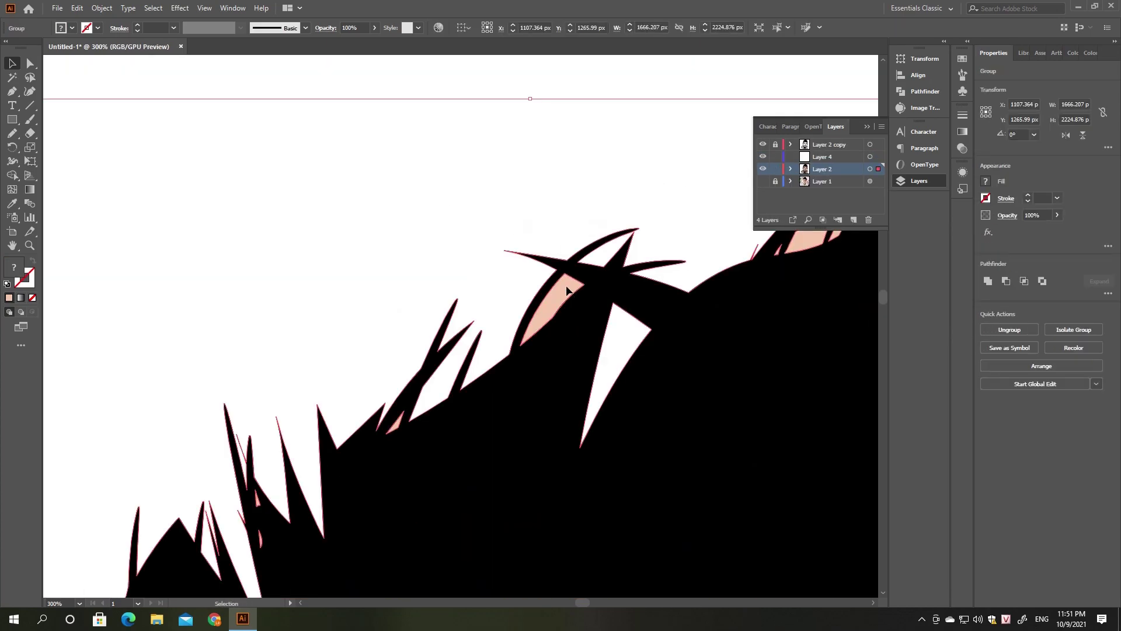
{"action": "double_click", "coordinate": [567, 292]}
{"action": "double_click", "coordinate": [396, 429]}
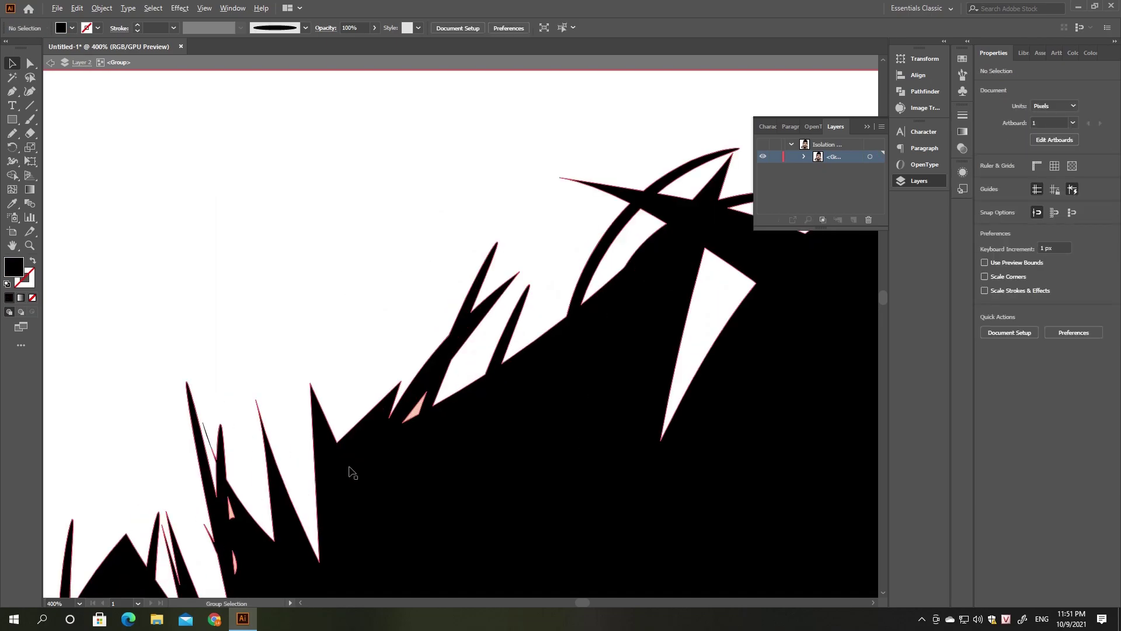
{"action": "key", "text": "ctrl+plus"}
{"action": "key", "text": "Delete"}
{"action": "key", "text": "Escape"}
{"action": "key", "text": "ctrl+minus"}
{"action": "key", "text": "ctrl+minus"}
{"action": "key", "text": "ctrl+minus"}
{"action": "key", "text": "ctrl+plus"}
{"action": "key", "text": "ctrl+plus"}
{"action": "key", "text": "ctrl+plus"}
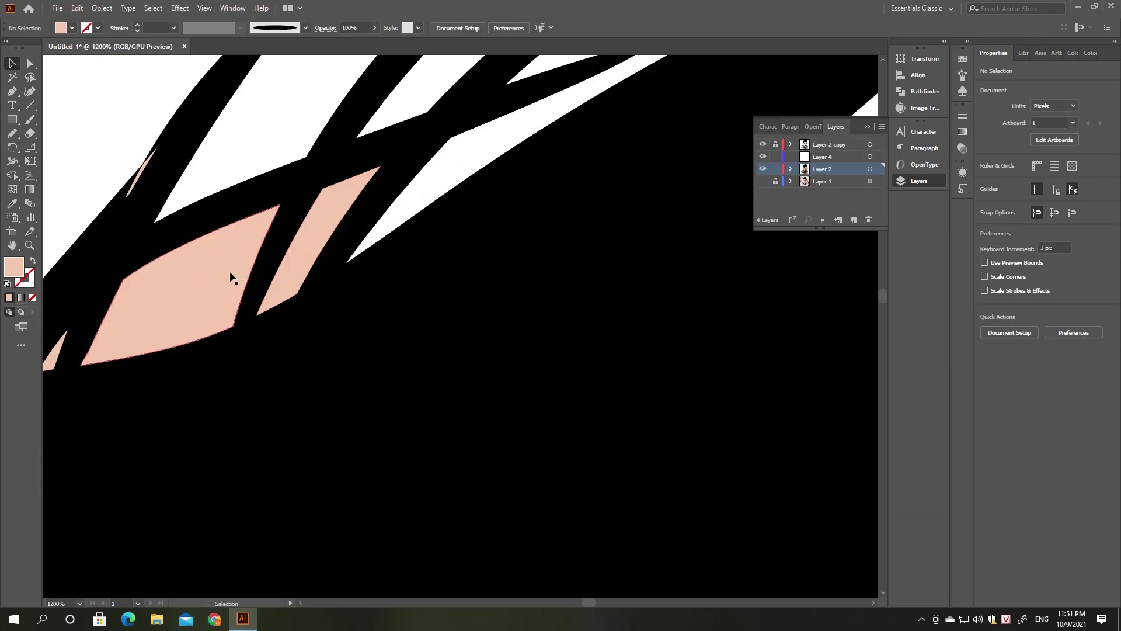
Find and delete the small stray pink triangle left inside the black hair
{"action": "double_click", "coordinate": [217, 175]}
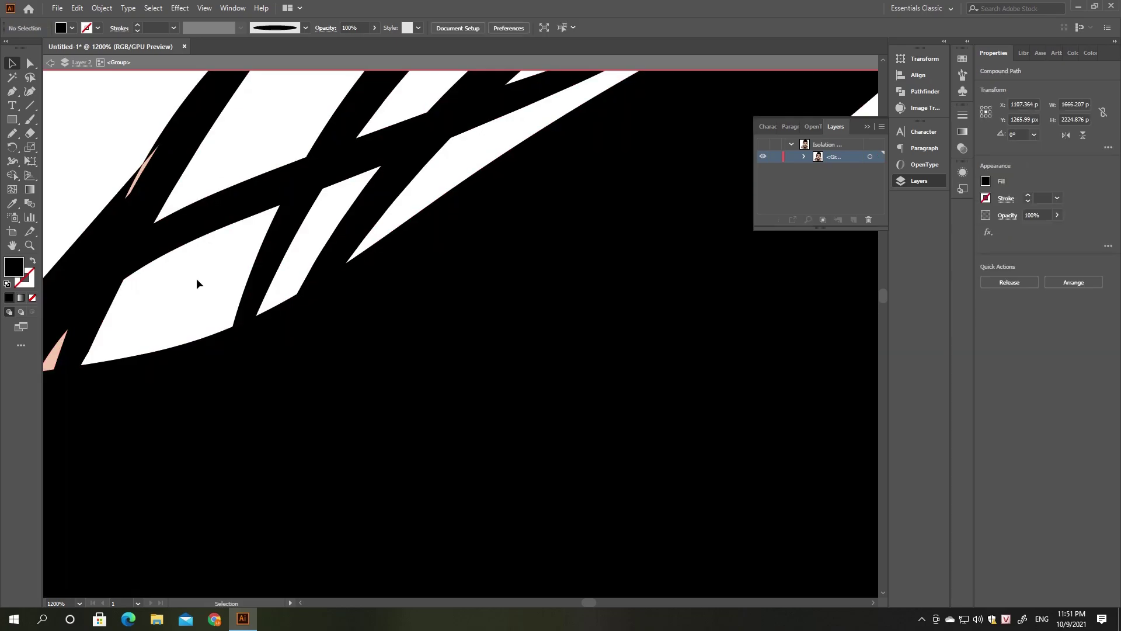
{"action": "key", "text": "Escape"}
{"action": "scroll", "coordinate": [262, 188], "scroll_direction": "down", "scroll_amount": 2}
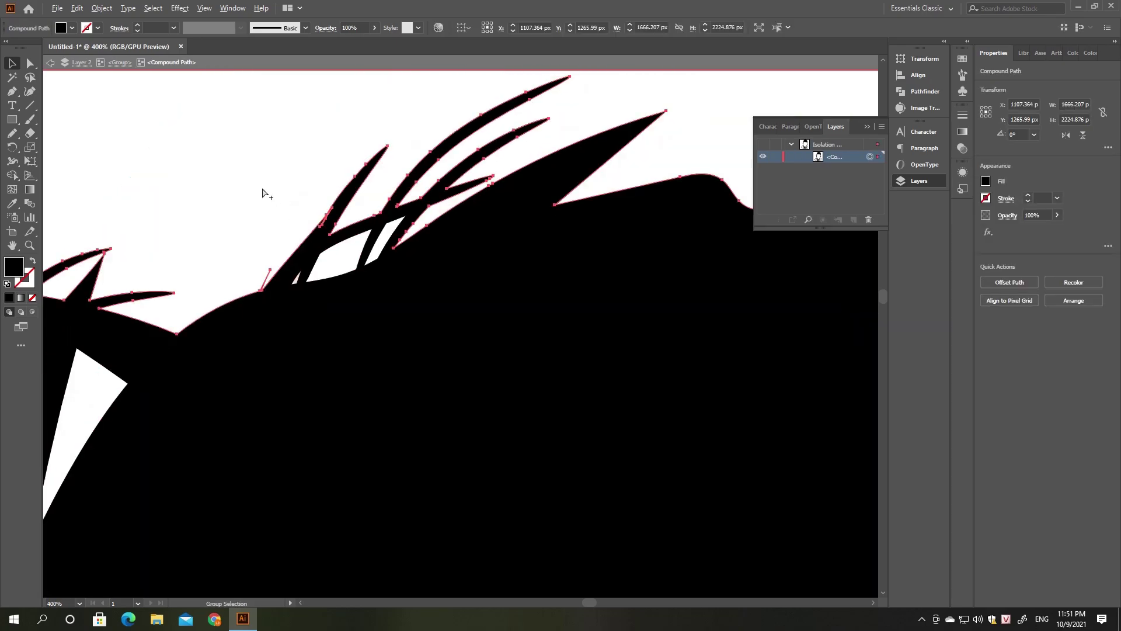
{"action": "scroll", "coordinate": [343, 375], "scroll_direction": "up", "scroll_amount": 6}
{"action": "scroll", "coordinate": [251, 363], "scroll_direction": "down", "scroll_amount": 3}
{"action": "scroll", "coordinate": [501, 310], "scroll_direction": "down", "scroll_amount": 5}
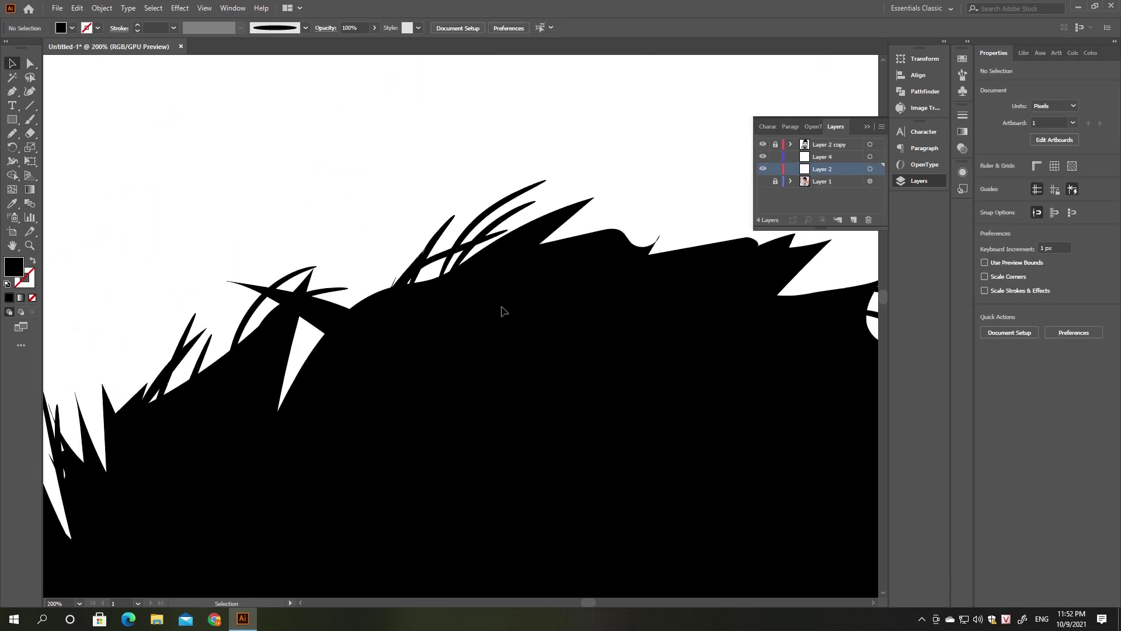
{"action": "scroll", "coordinate": [401, 325], "scroll_direction": "down", "scroll_amount": 5}
{"action": "scroll", "coordinate": [159, 264], "scroll_direction": "up", "scroll_amount": 6}
{"action": "scroll", "coordinate": [465, 225], "scroll_direction": "up", "scroll_amount": 3}
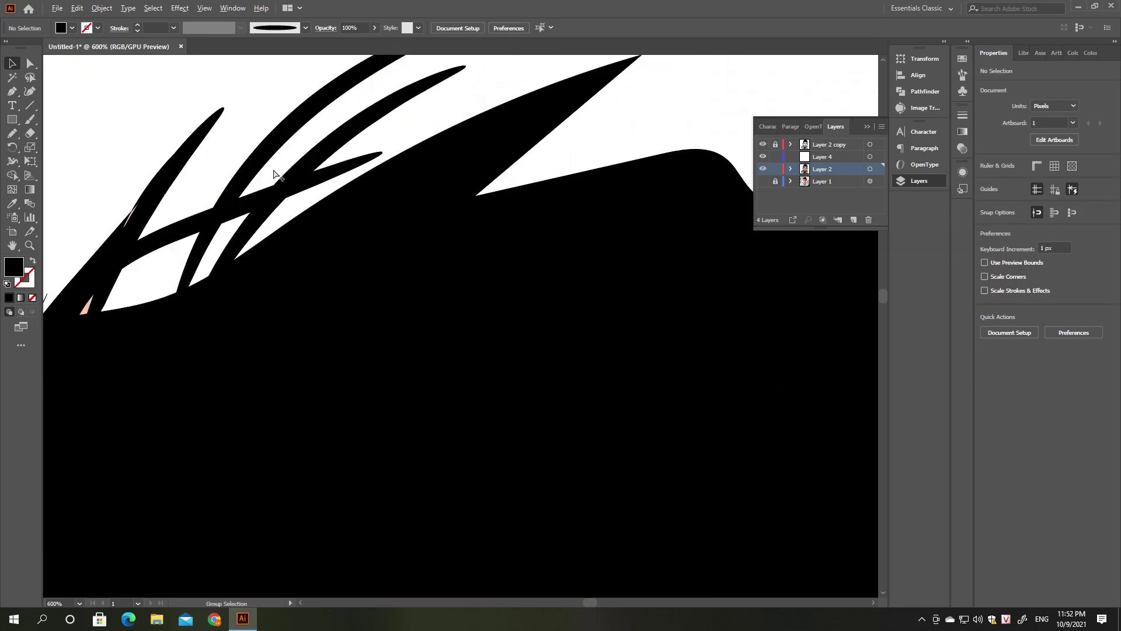
{"action": "scroll", "coordinate": [70, 338], "scroll_direction": "up", "scroll_amount": 3}
{"action": "scroll", "coordinate": [221, 276], "scroll_direction": "up", "scroll_amount": 2}
{"action": "double_click", "coordinate": [220, 272]}
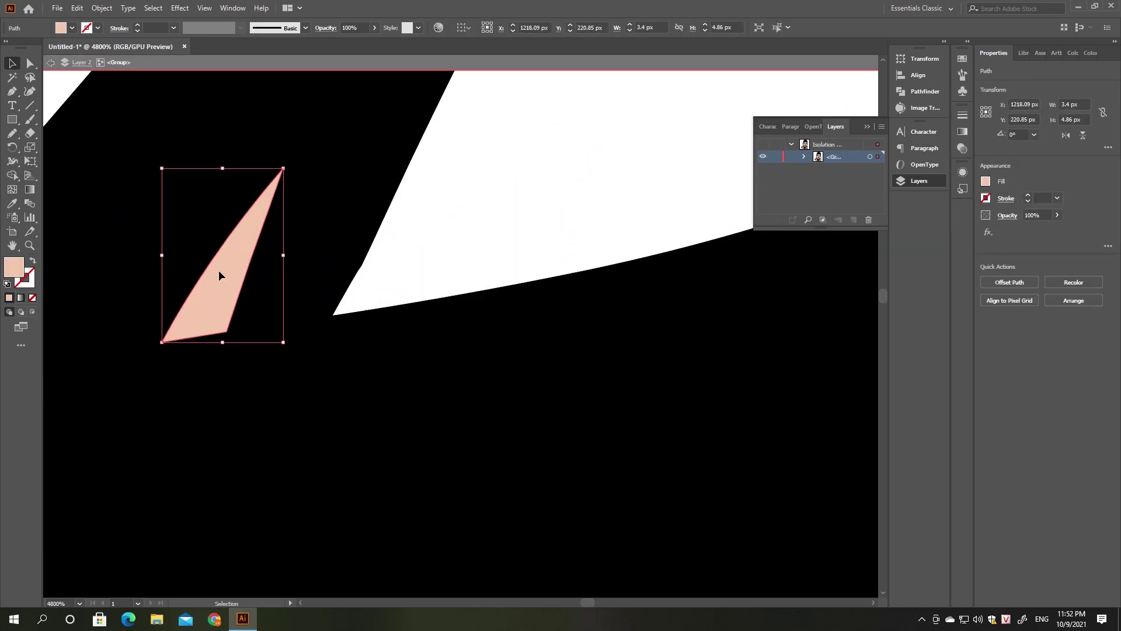
{"action": "scroll", "coordinate": [219, 270], "scroll_direction": "down", "scroll_amount": 4}
{"action": "scroll", "coordinate": [265, 290], "scroll_direction": "down", "scroll_amount": 2}
{"action": "scroll", "coordinate": [392, 362], "scroll_direction": "up", "scroll_amount": 3}
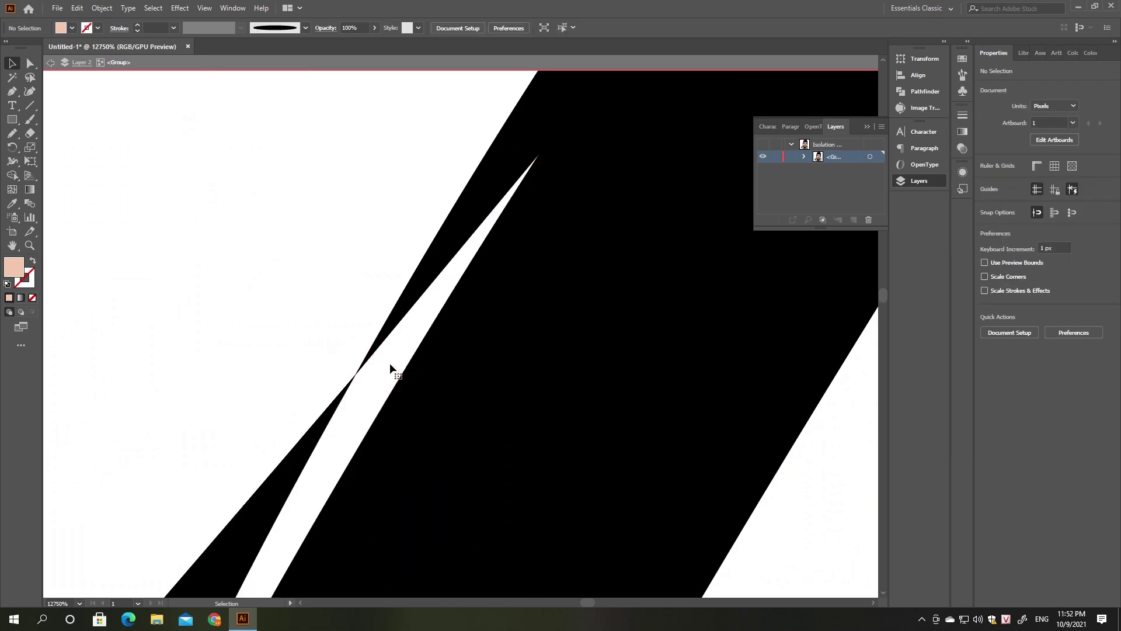
{"action": "scroll", "coordinate": [392, 363], "scroll_direction": "down", "scroll_amount": 5}
{"action": "scroll", "coordinate": [332, 275], "scroll_direction": "up", "scroll_amount": 3}
{"action": "scroll", "coordinate": [334, 276], "scroll_direction": "up", "scroll_amount": 2}
{"action": "scroll", "coordinate": [300, 283], "scroll_direction": "down", "scroll_amount": 5}
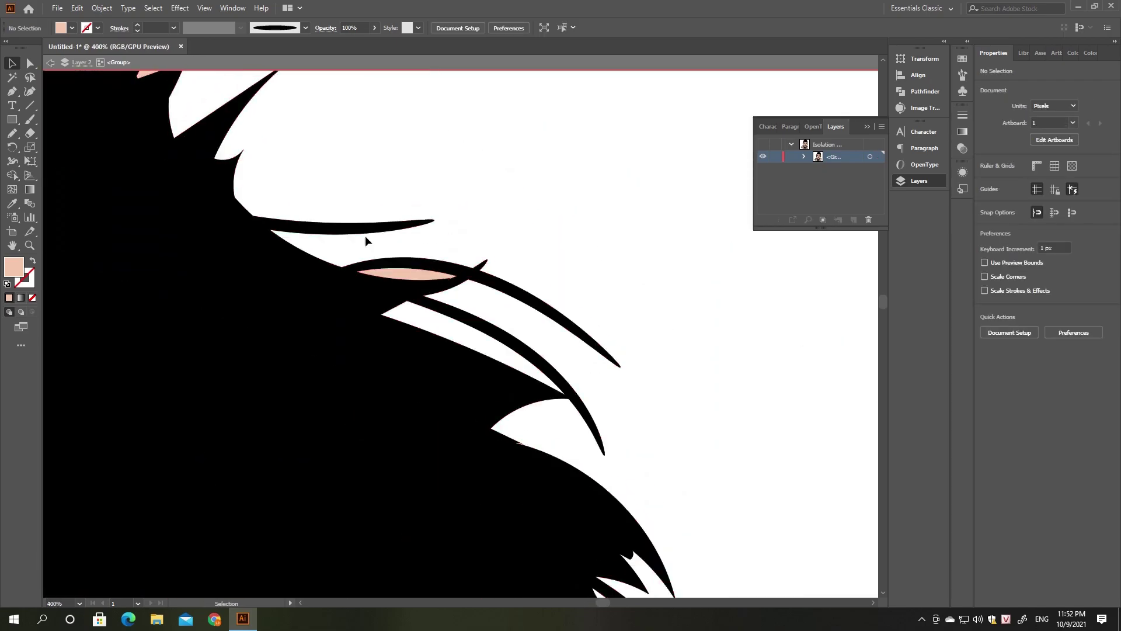
{"action": "scroll", "coordinate": [570, 173], "scroll_direction": "up", "scroll_amount": 3}
{"action": "scroll", "coordinate": [353, 250], "scroll_direction": "down", "scroll_amount": 3}
{"action": "scroll", "coordinate": [232, 333], "scroll_direction": "down", "scroll_amount": 2}
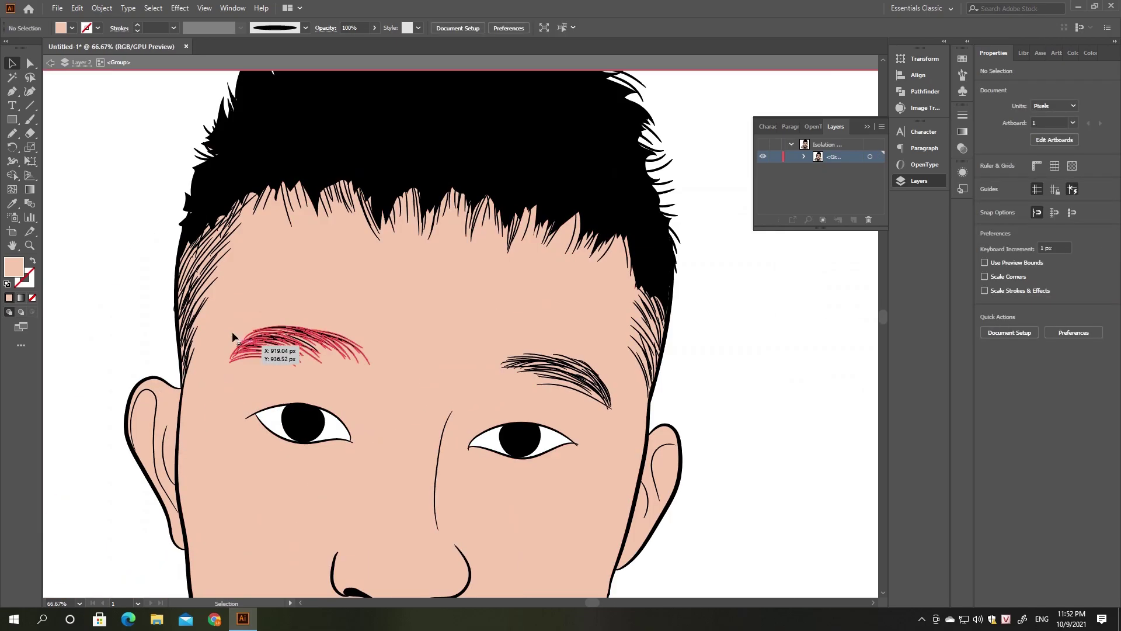
{"action": "scroll", "coordinate": [261, 237], "scroll_direction": "up", "scroll_amount": 4}
{"action": "scroll", "coordinate": [226, 384], "scroll_direction": "up", "scroll_amount": 2}
{"action": "left_click", "coordinate": [226, 384]}
{"action": "key", "text": "Delete"}
{"action": "scroll", "coordinate": [230, 388], "scroll_direction": "down", "scroll_amount": 10}
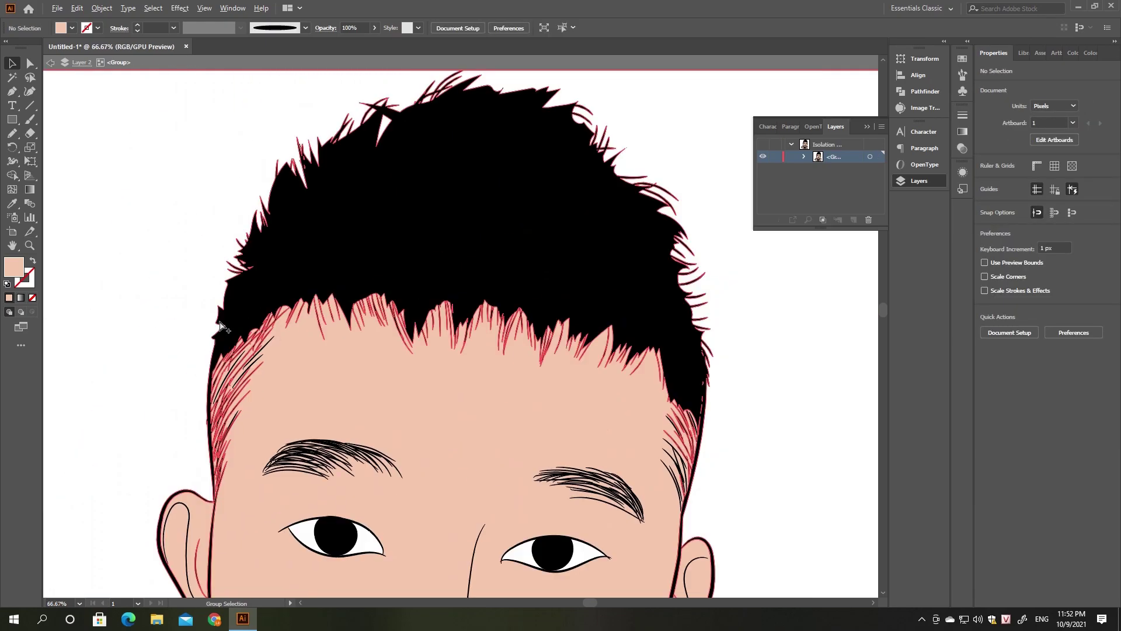
{"action": "key", "text": "Escape"}
{"action": "scroll", "coordinate": [630, 334], "scroll_direction": "down", "scroll_amount": 3}
{"action": "scroll", "coordinate": [631, 334], "scroll_direction": "down", "scroll_amount": 2}
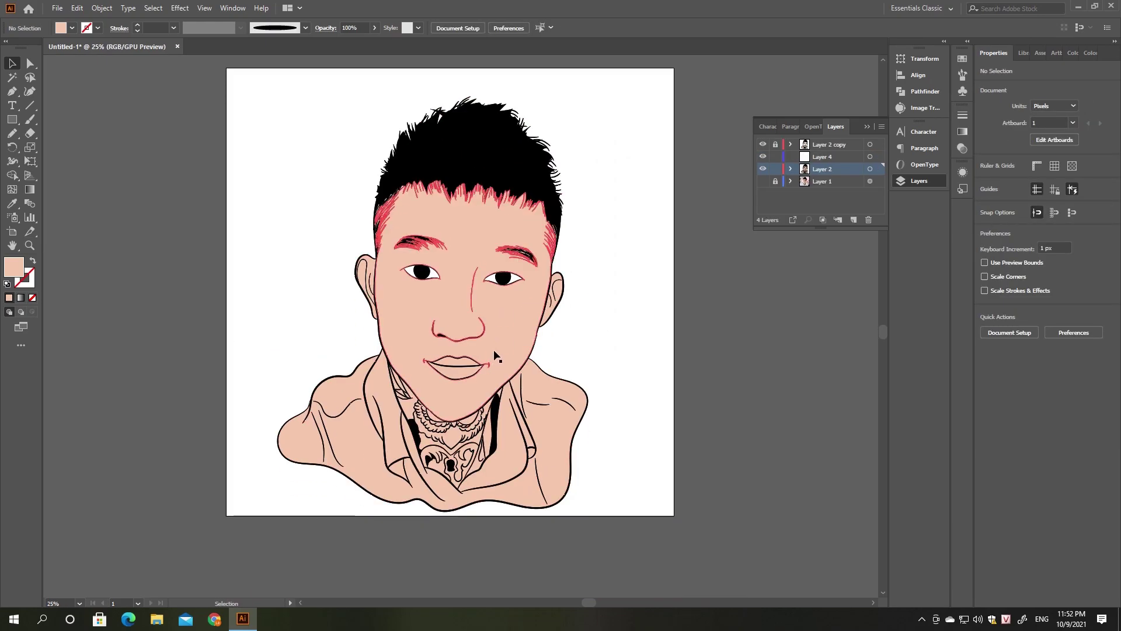
Fill the hoodie shape inside the portrait group with white, leaving face and neck peach
{"action": "left_click", "coordinate": [615, 288]}
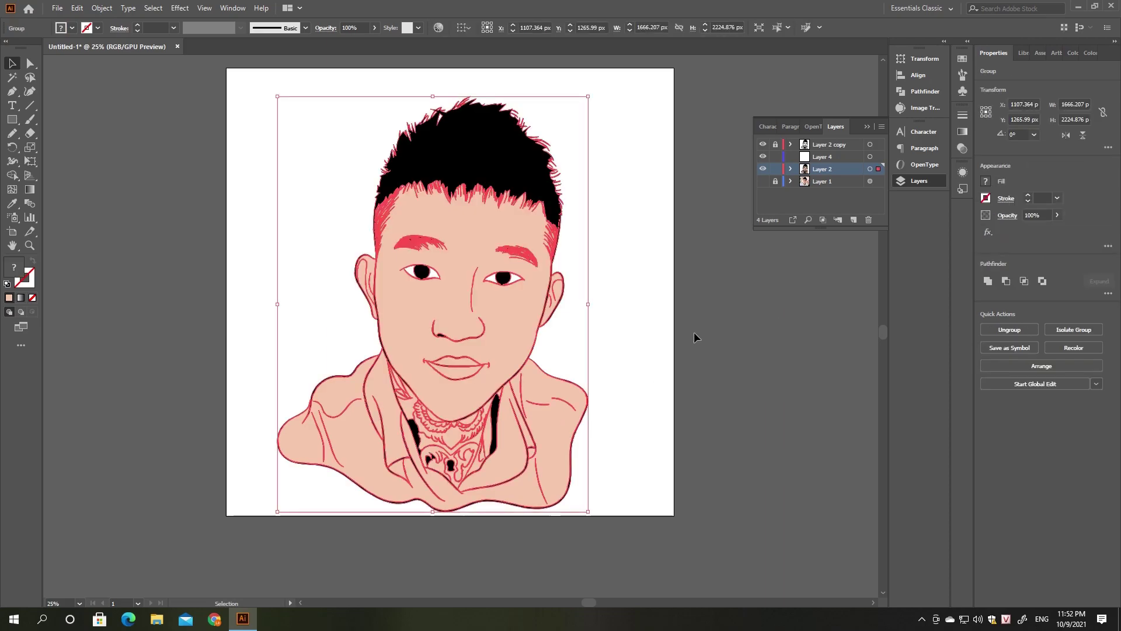
{"action": "double_click", "coordinate": [557, 420]}
{"action": "double_click", "coordinate": [589, 279]}
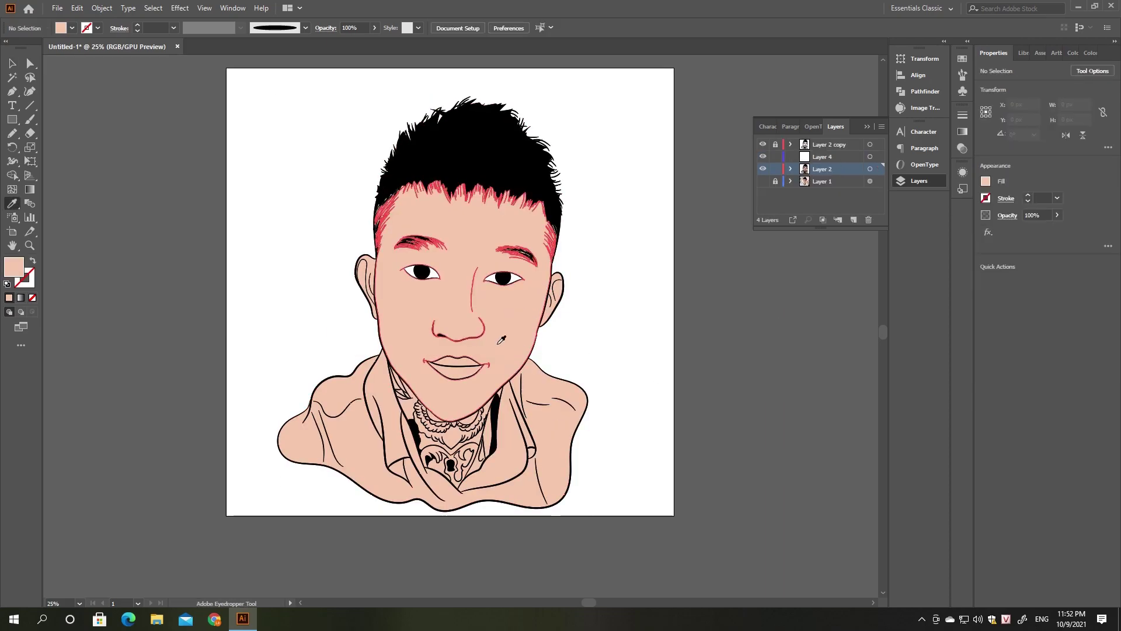
{"action": "key", "text": "i"}
{"action": "left_click", "coordinate": [515, 432]}
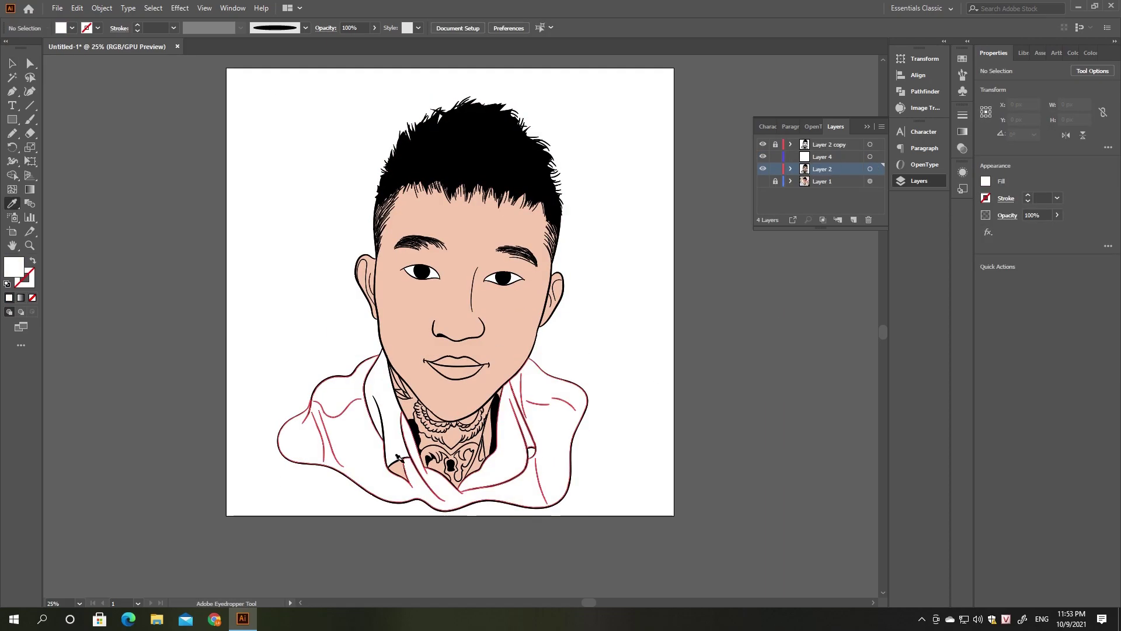
{"action": "scroll", "coordinate": [674, 342], "scroll_direction": "up", "scroll_amount": 1}
{"action": "scroll", "coordinate": [529, 388], "scroll_direction": "up", "scroll_amount": 2}
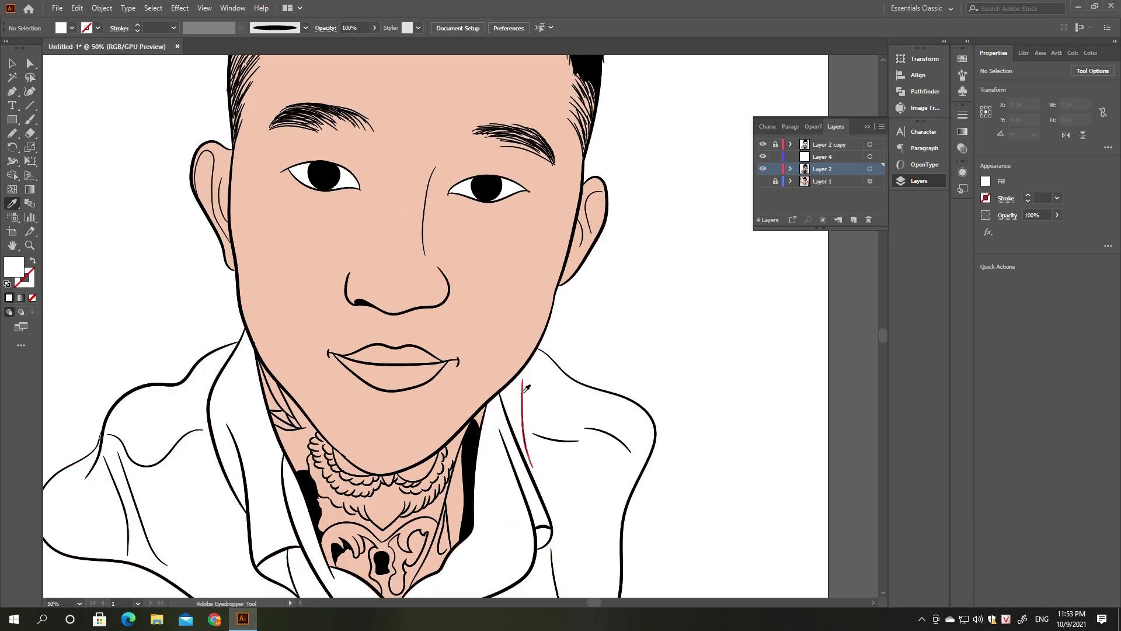
{"action": "scroll", "coordinate": [572, 359], "scroll_direction": "down", "scroll_amount": 2}
{"action": "scroll", "coordinate": [567, 338], "scroll_direction": "up", "scroll_amount": 1}
{"action": "scroll", "coordinate": [564, 332], "scroll_direction": "down", "scroll_amount": 2}
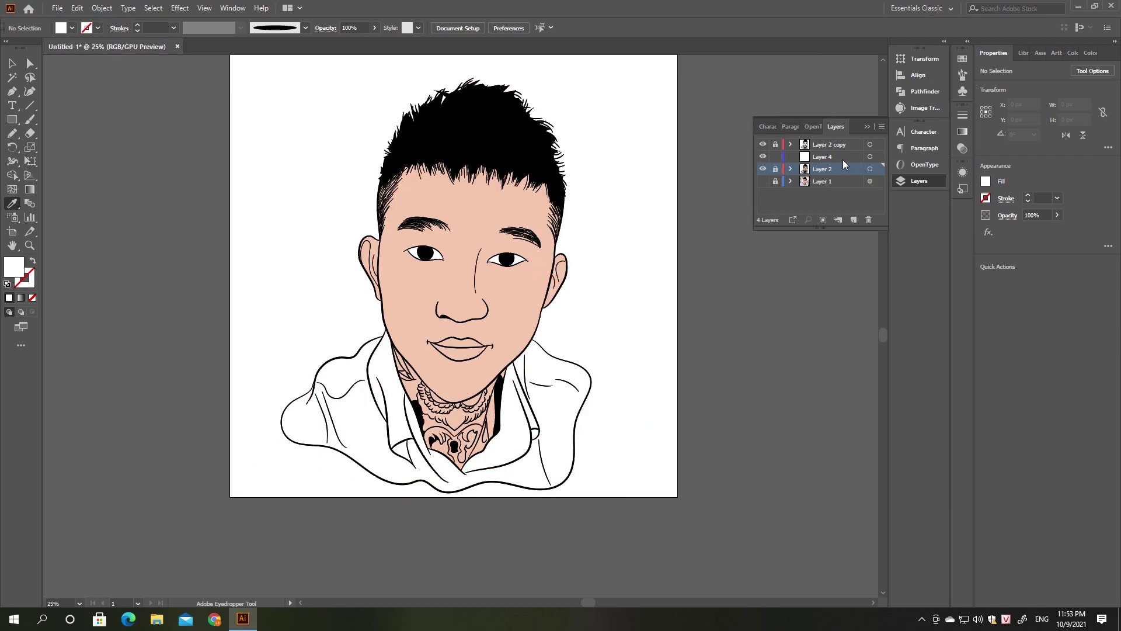
On a new top layer, place skin tones.png left of the face and lock that layer
{"action": "left_click", "coordinate": [851, 220]}
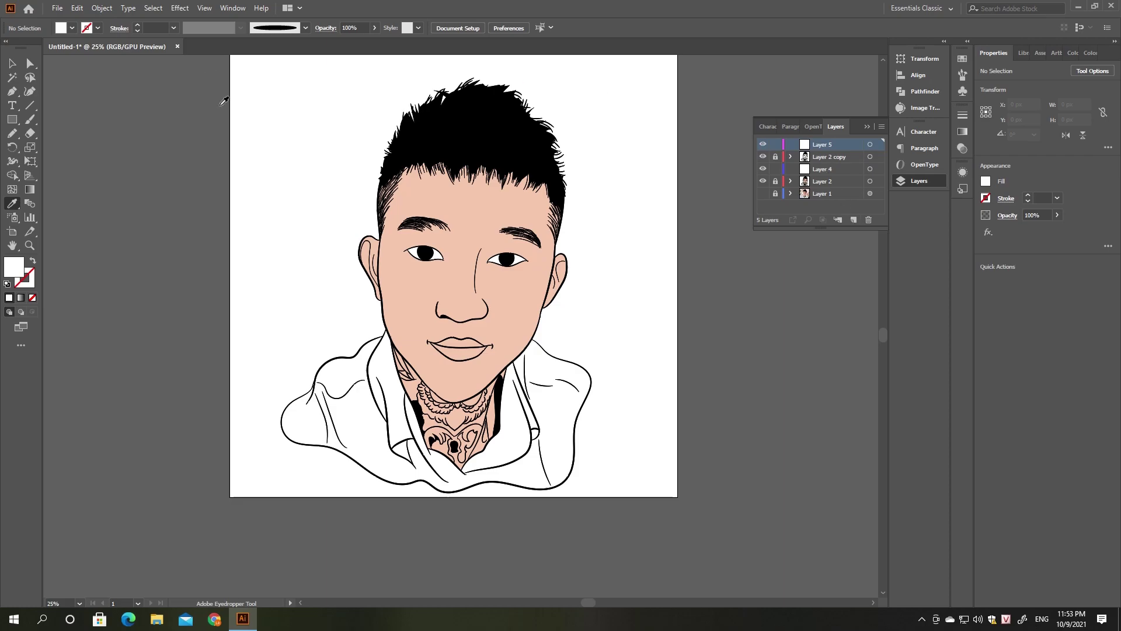
{"action": "left_click", "coordinate": [57, 7]}
{"action": "left_click", "coordinate": [125, 198]}
{"action": "left_click", "coordinate": [49, 138]}
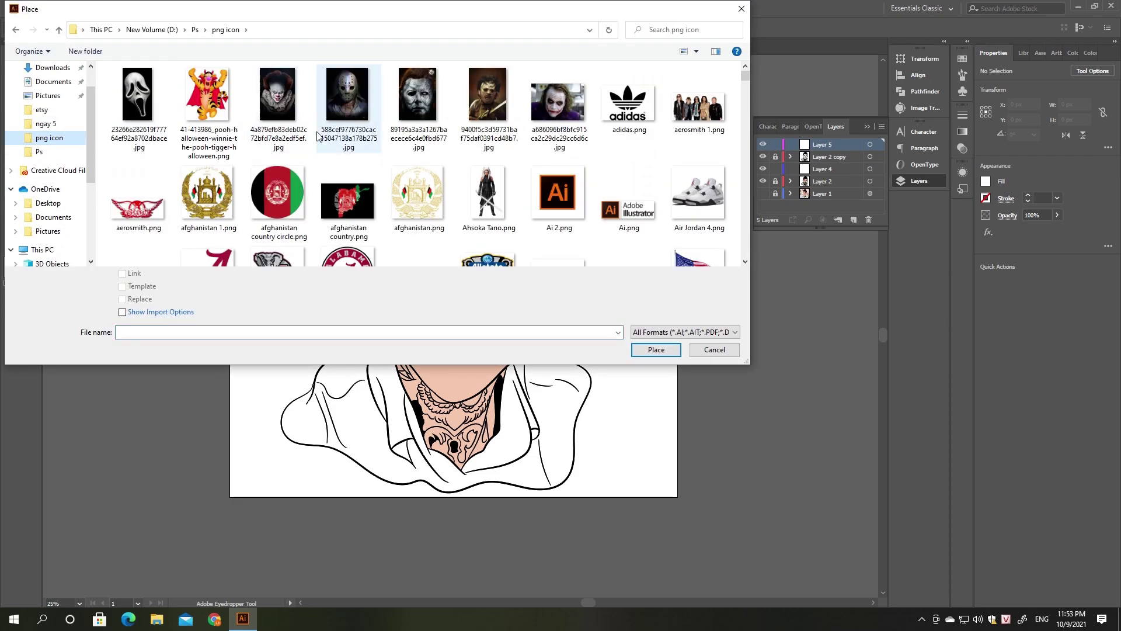
{"action": "scroll", "coordinate": [450, 166], "scroll_direction": "down", "scroll_amount": 5}
{"action": "scroll", "coordinate": [451, 166], "scroll_direction": "down", "scroll_amount": 3}
{"action": "scroll", "coordinate": [451, 166], "scroll_direction": "down", "scroll_amount": 5}
{"action": "scroll", "coordinate": [351, 152], "scroll_direction": "down", "scroll_amount": 5}
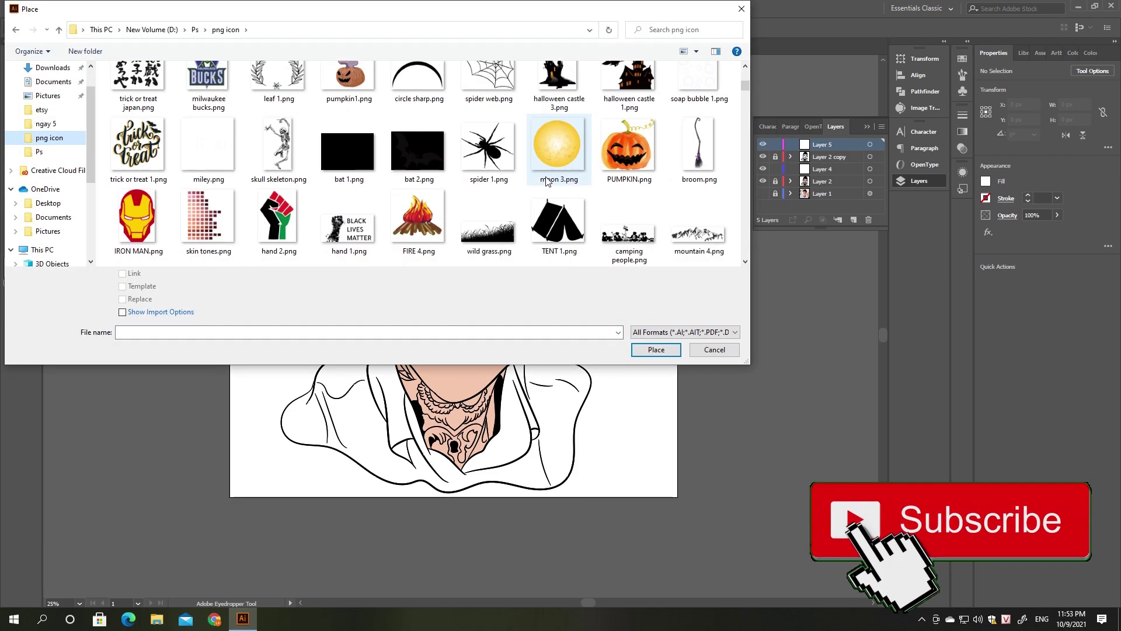
{"action": "scroll", "coordinate": [234, 129], "scroll_direction": "down", "scroll_amount": 2}
{"action": "left_click", "coordinate": [221, 117]}
{"action": "double_click", "coordinate": [220, 117]}
{"action": "left_click_drag", "start_coordinate": [81, 74], "coordinate": [350, 348]}
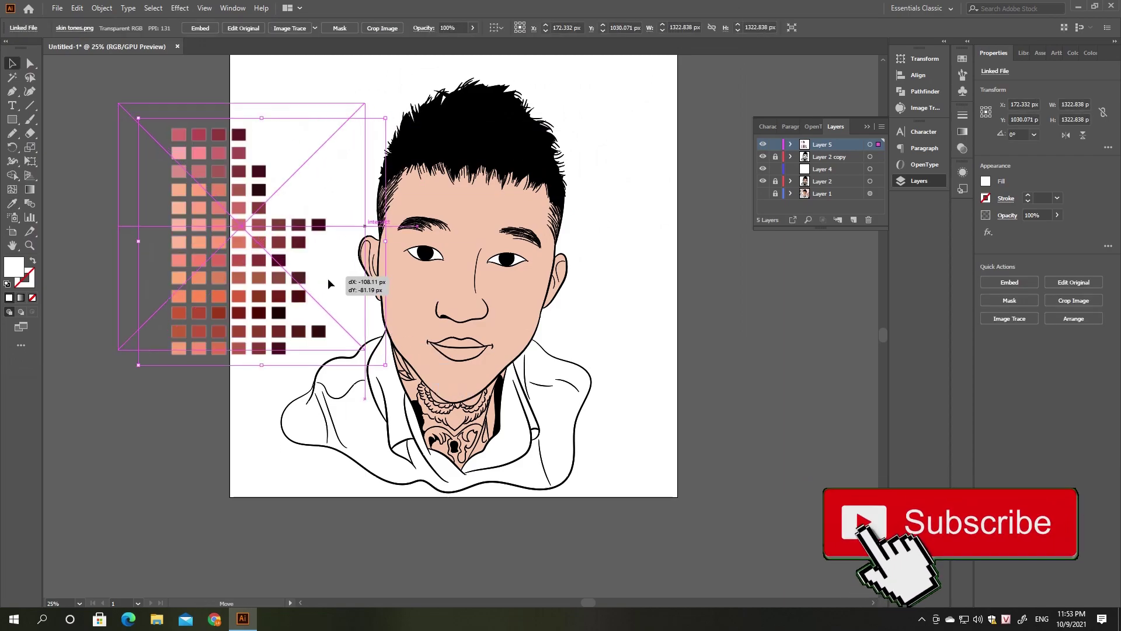
{"action": "left_click", "coordinate": [775, 145]}
On Layer 4, pencil a closed shading shape from the left temple down the cheek
{"action": "left_click", "coordinate": [822, 168]}
{"action": "key", "text": "ctrl+plus"}
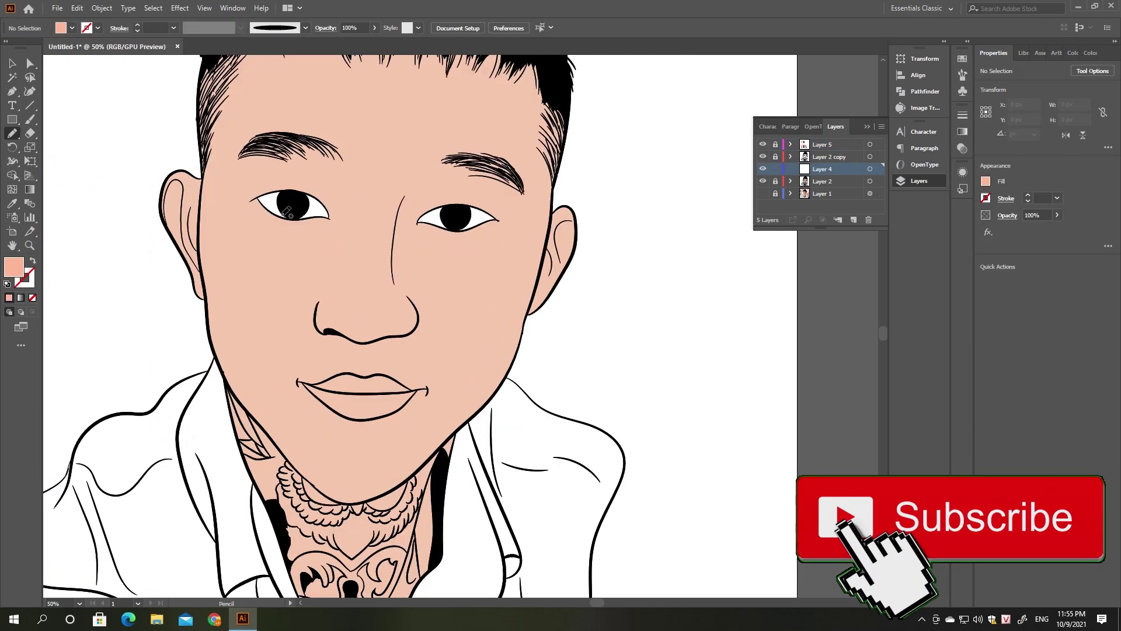
{"action": "key", "text": "n"}
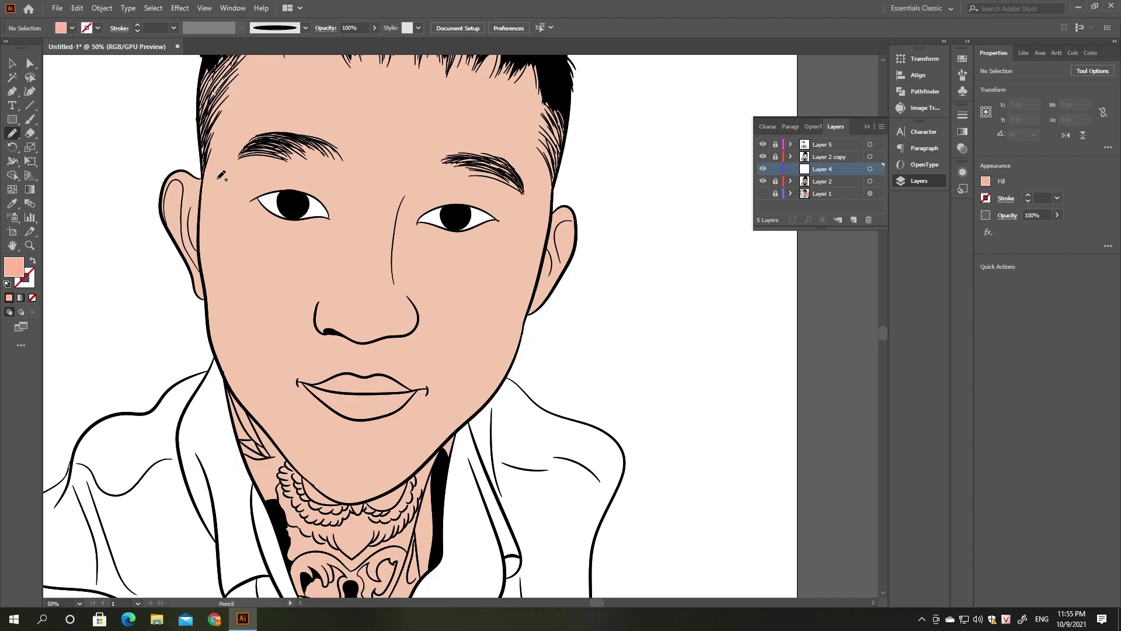
{"action": "mouse_move", "coordinate": [211, 151]}
{"action": "left_mouse_down"}
{"action": "mouse_move", "coordinate": [225, 372]}
{"action": "mouse_move", "coordinate": [210, 150]}
{"action": "left_mouse_up"}
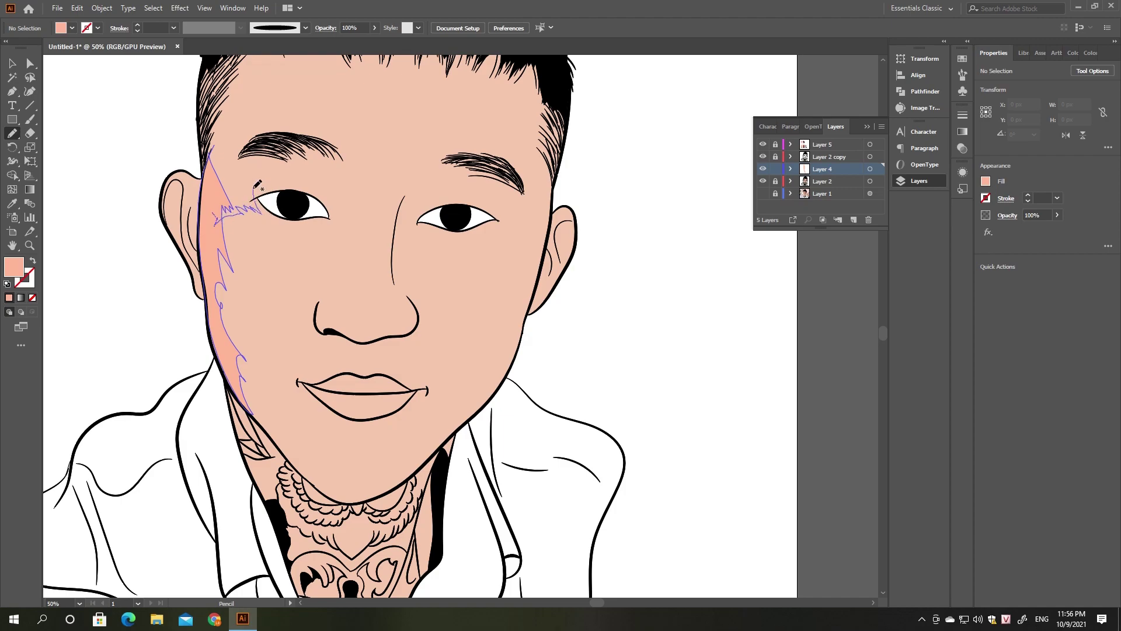
{"action": "left_click_drag", "start_coordinate": [256, 187], "coordinate": [244, 139]}
{"action": "left_click_drag", "start_coordinate": [255, 90], "coordinate": [230, 85]}
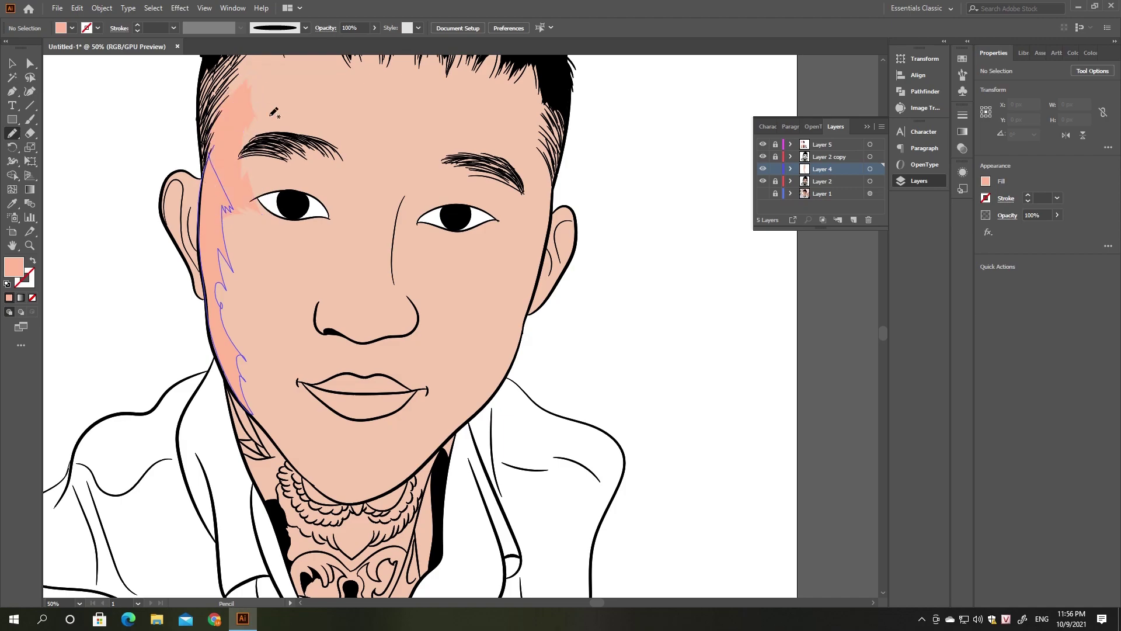
Pencil darker shading across the forehead below the hairline and along the chin and right cheek
{"action": "mouse_move", "coordinate": [284, 143]}
{"action": "left_mouse_down"}
{"action": "mouse_move", "coordinate": [278, 243]}
{"action": "mouse_move", "coordinate": [278, 136]}
{"action": "left_mouse_up"}
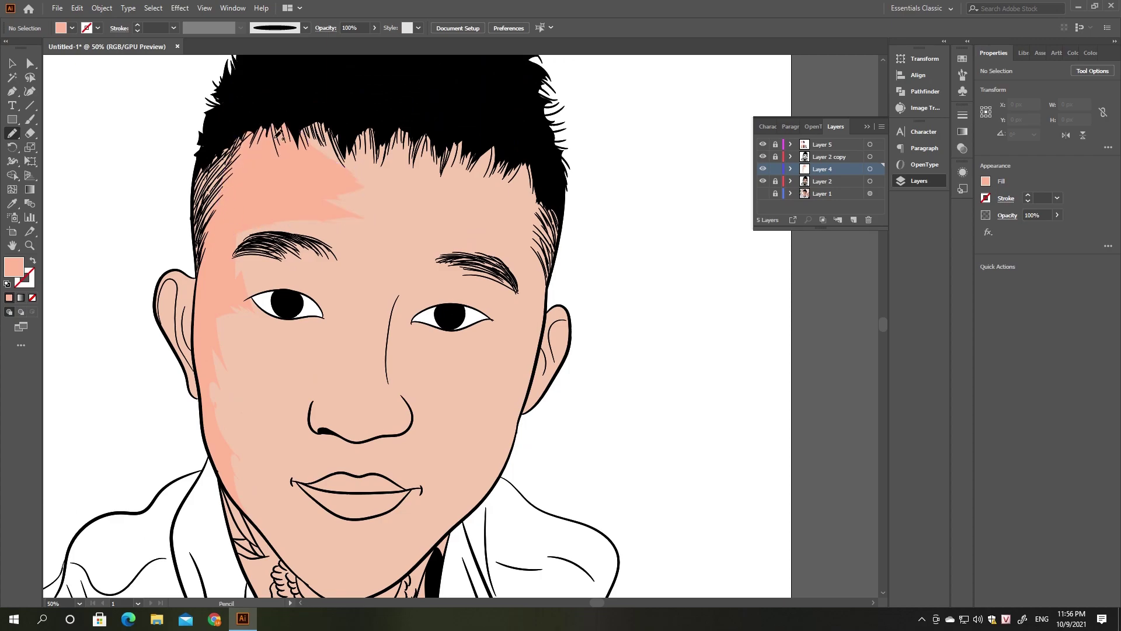
{"action": "mouse_move", "coordinate": [310, 214]}
{"action": "left_mouse_down"}
{"action": "mouse_move", "coordinate": [269, 199]}
{"action": "mouse_move", "coordinate": [287, 218]}
{"action": "left_mouse_up"}
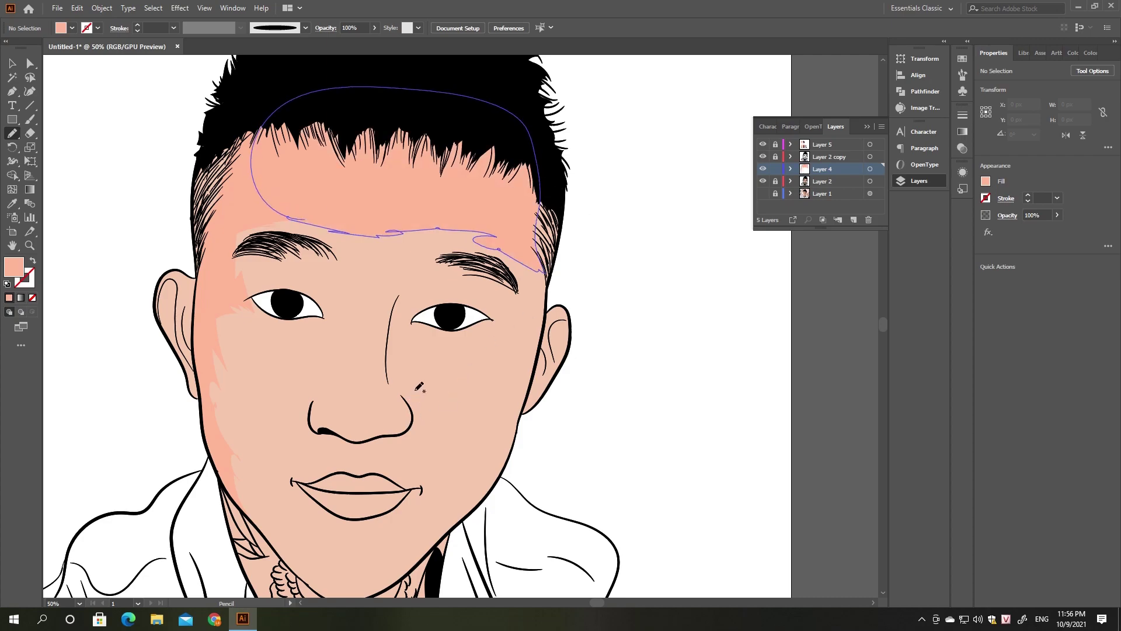
{"action": "scroll", "coordinate": [419, 387], "scroll_direction": "down", "scroll_amount": 3}
{"action": "scroll", "coordinate": [420, 386], "scroll_direction": "left", "scroll_amount": 1}
{"action": "scroll", "coordinate": [386, 389], "scroll_direction": "down", "scroll_amount": 2}
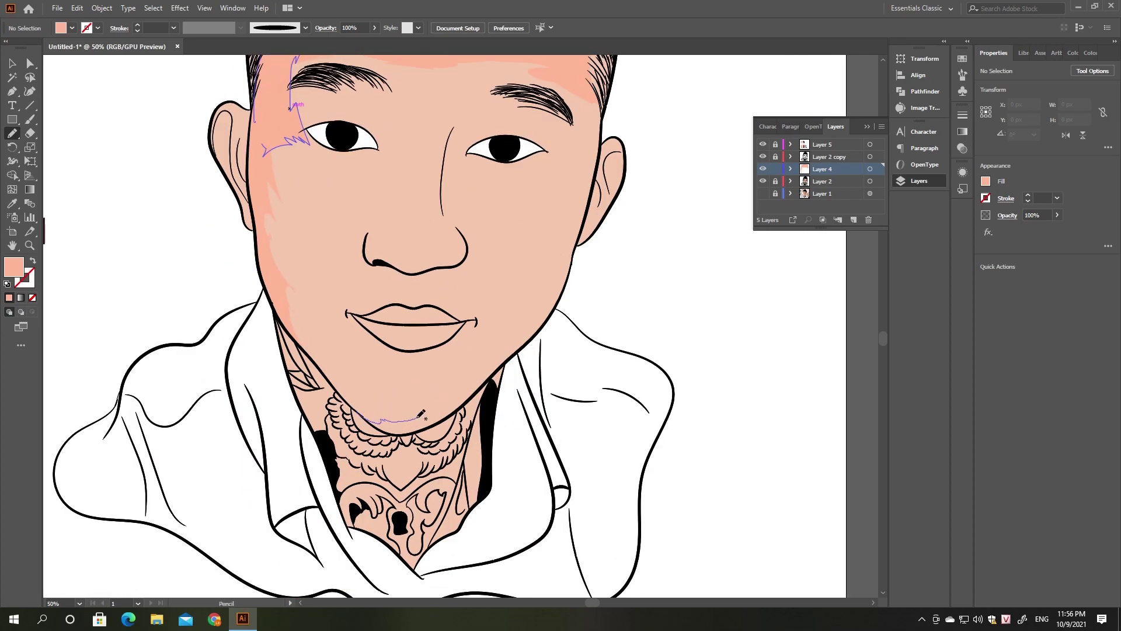
{"action": "left_click_drag", "start_coordinate": [460, 366], "coordinate": [438, 345]}
{"action": "mouse_move", "coordinate": [516, 293]}
{"action": "left_mouse_down"}
{"action": "mouse_move", "coordinate": [552, 210]}
{"action": "mouse_move", "coordinate": [556, 166]}
{"action": "mouse_move", "coordinate": [590, 134]}
{"action": "mouse_move", "coordinate": [543, 303]}
{"action": "mouse_move", "coordinate": [444, 418]}
{"action": "mouse_move", "coordinate": [453, 334]}
{"action": "left_mouse_up"}
{"action": "scroll", "coordinate": [453, 334], "scroll_direction": "right", "scroll_amount": 3}
{"action": "scroll", "coordinate": [453, 334], "scroll_direction": "up", "scroll_amount": 1}
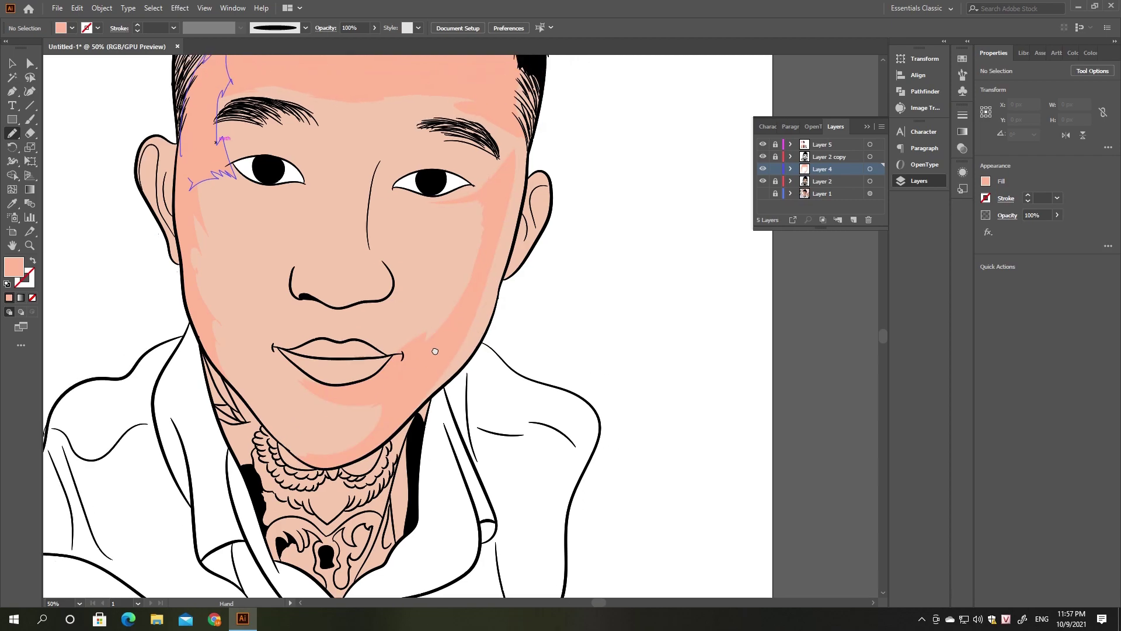
{"action": "scroll", "coordinate": [453, 334], "scroll_direction": "up", "scroll_amount": 1}
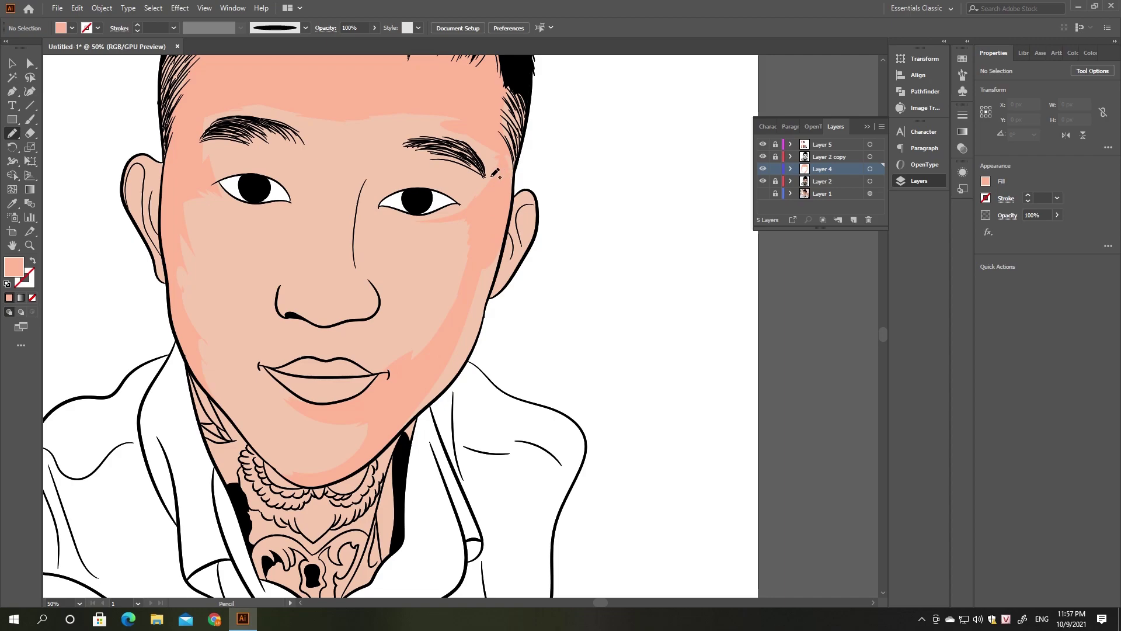
Shade the right cheek and jawline, then beside the nose up to the eyebrow, redrawing one bad shape
{"action": "left_click_drag", "start_coordinate": [416, 421], "coordinate": [493, 246]}
{"action": "left_click_drag", "start_coordinate": [493, 289], "coordinate": [399, 428]}
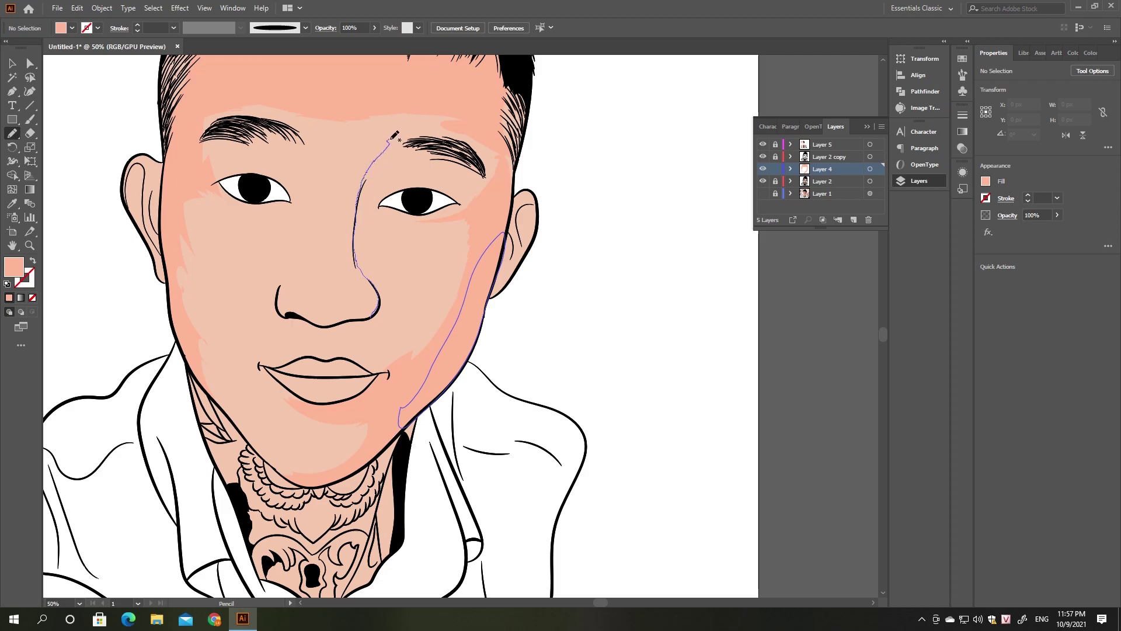
{"action": "mouse_move", "coordinate": [391, 140]}
{"action": "left_mouse_down"}
{"action": "mouse_move", "coordinate": [450, 146]}
{"action": "mouse_move", "coordinate": [393, 176]}
{"action": "left_mouse_up"}
{"action": "left_click_drag", "start_coordinate": [369, 269], "coordinate": [374, 286]}
{"action": "key", "text": "ctrl+z"}
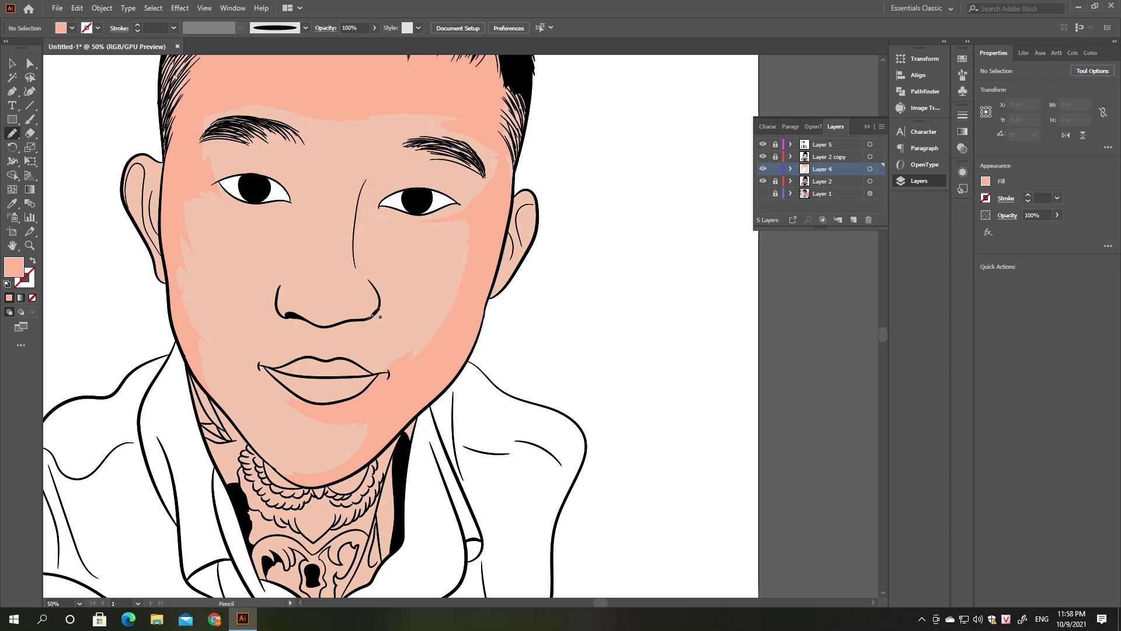
{"action": "left_click_drag", "start_coordinate": [390, 306], "coordinate": [384, 287]}
{"action": "mouse_move", "coordinate": [358, 212]}
{"action": "left_mouse_down"}
{"action": "mouse_move", "coordinate": [430, 141]}
{"action": "mouse_move", "coordinate": [367, 284]}
{"action": "left_mouse_up"}
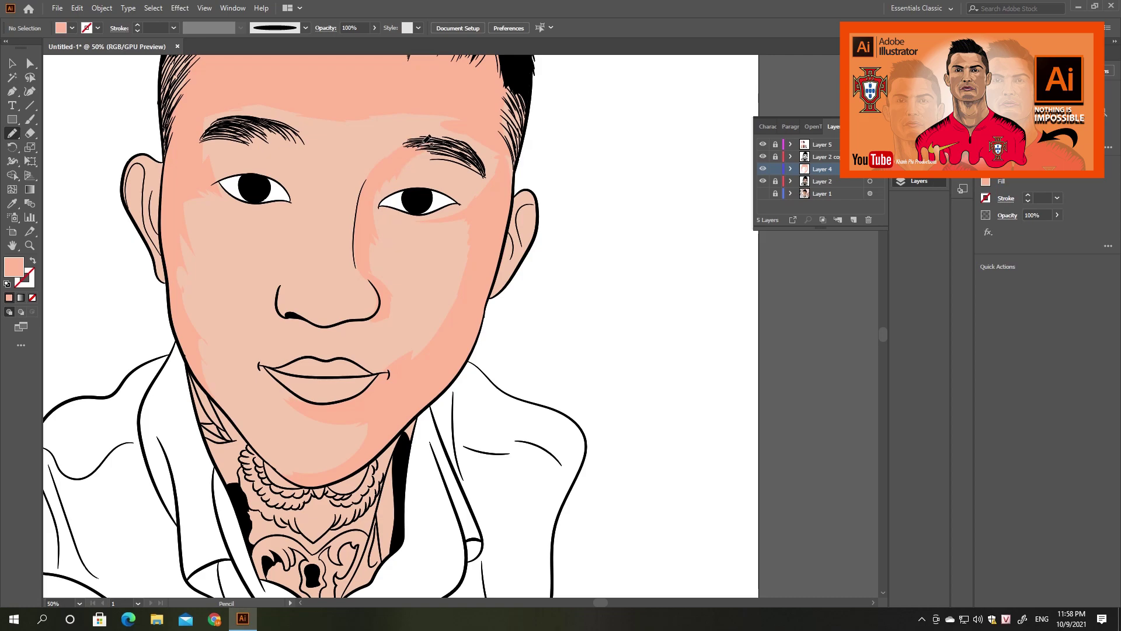
{"action": "mouse_move", "coordinate": [468, 183]}
{"action": "left_mouse_down"}
{"action": "mouse_move", "coordinate": [482, 165]}
{"action": "mouse_move", "coordinate": [429, 124]}
{"action": "left_mouse_up"}
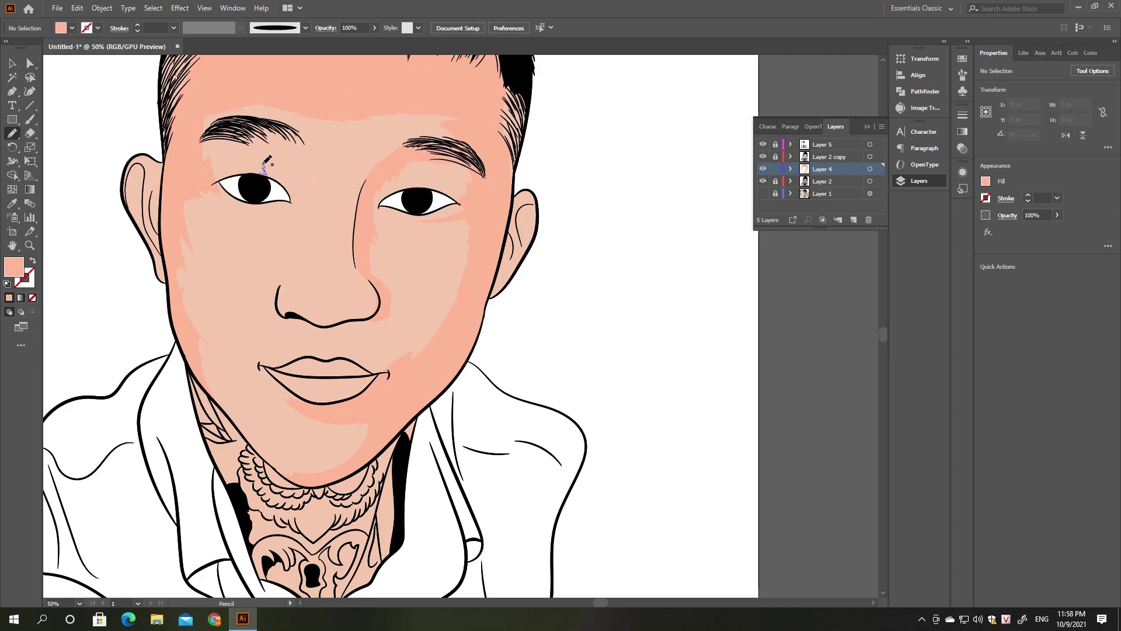
Add shading along the left brow, under the left eye, down the cheek and above the upper lip
{"action": "mouse_move", "coordinate": [266, 159]}
{"action": "left_mouse_down"}
{"action": "mouse_move", "coordinate": [292, 158]}
{"action": "mouse_move", "coordinate": [266, 140]}
{"action": "left_mouse_up"}
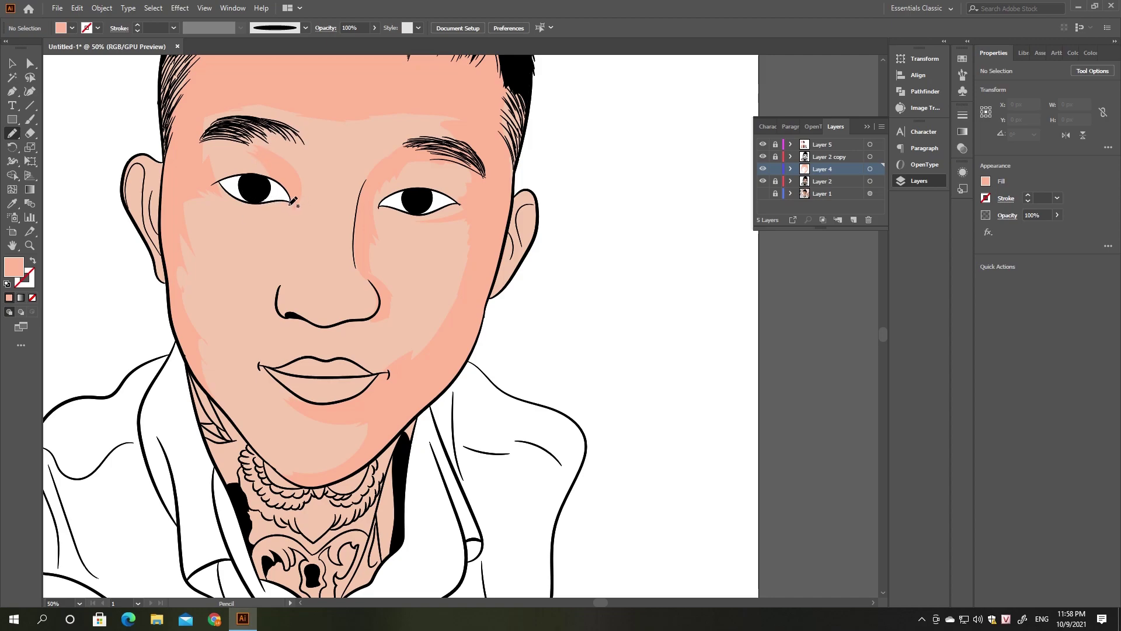
{"action": "left_click_drag", "start_coordinate": [246, 200], "coordinate": [295, 204]}
{"action": "mouse_move", "coordinate": [287, 277]}
{"action": "left_mouse_down"}
{"action": "mouse_move", "coordinate": [248, 310]}
{"action": "mouse_move", "coordinate": [286, 275]}
{"action": "left_mouse_up"}
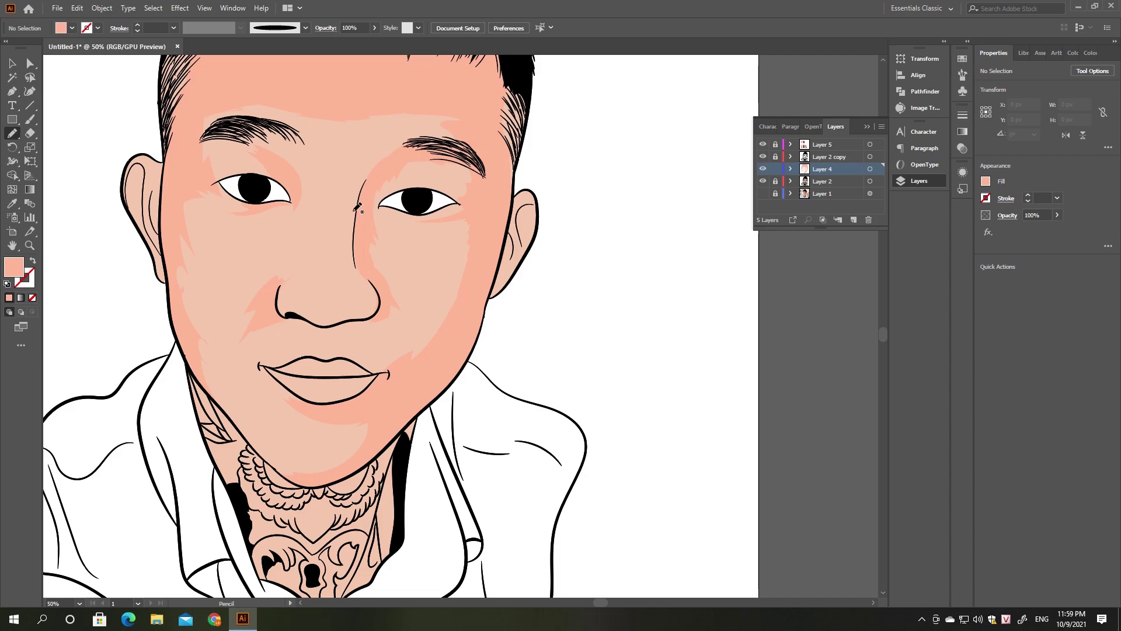
{"action": "scroll", "coordinate": [333, 228], "scroll_direction": "down", "scroll_amount": 3}
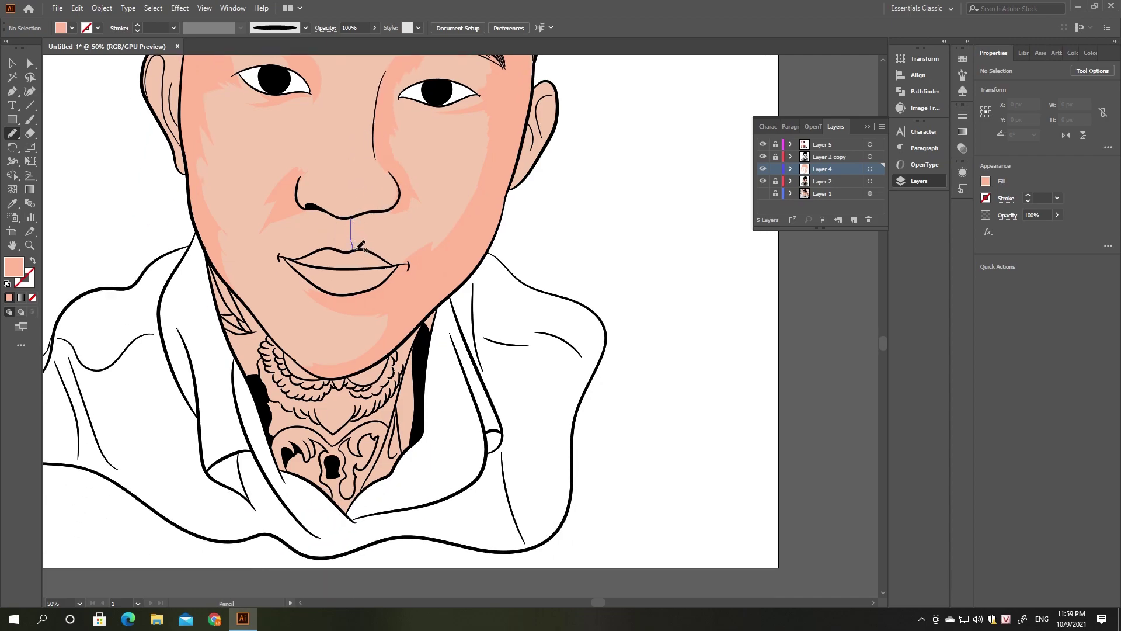
{"action": "mouse_move", "coordinate": [402, 259]}
{"action": "left_mouse_down"}
{"action": "mouse_move", "coordinate": [381, 218]}
{"action": "mouse_move", "coordinate": [351, 217]}
{"action": "left_mouse_up"}
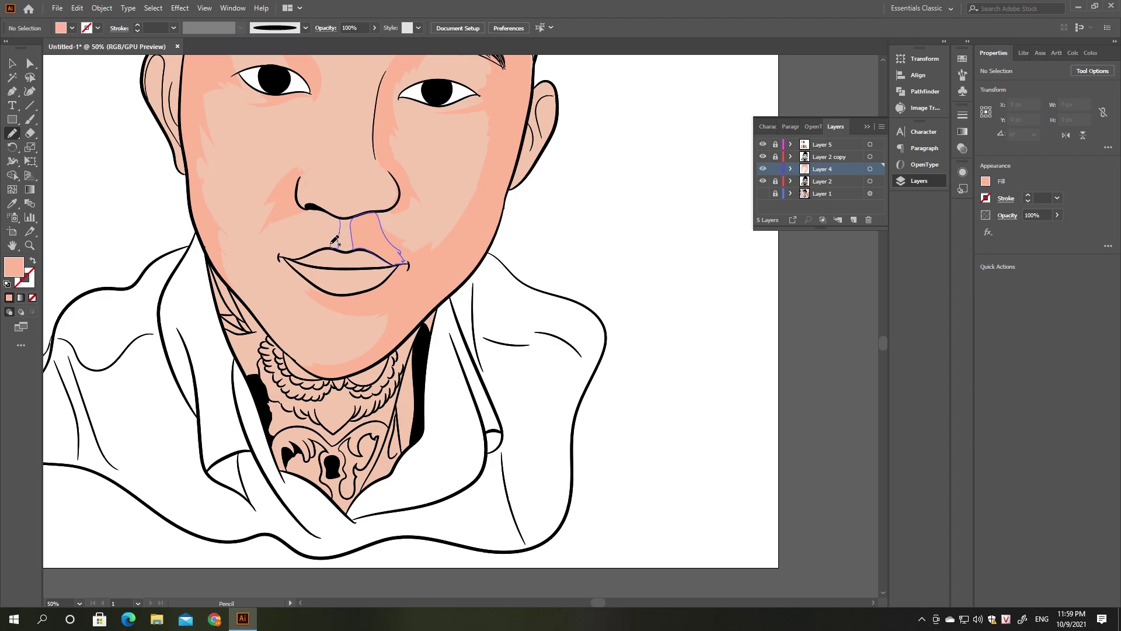
{"action": "mouse_move", "coordinate": [335, 240]}
{"action": "left_mouse_down"}
{"action": "mouse_move", "coordinate": [349, 216]}
{"action": "mouse_move", "coordinate": [339, 247]}
{"action": "left_mouse_up"}
Shade along the jaw, inside the left ear and along the right ear edge
{"action": "left_click_drag", "start_coordinate": [219, 248], "coordinate": [278, 336]}
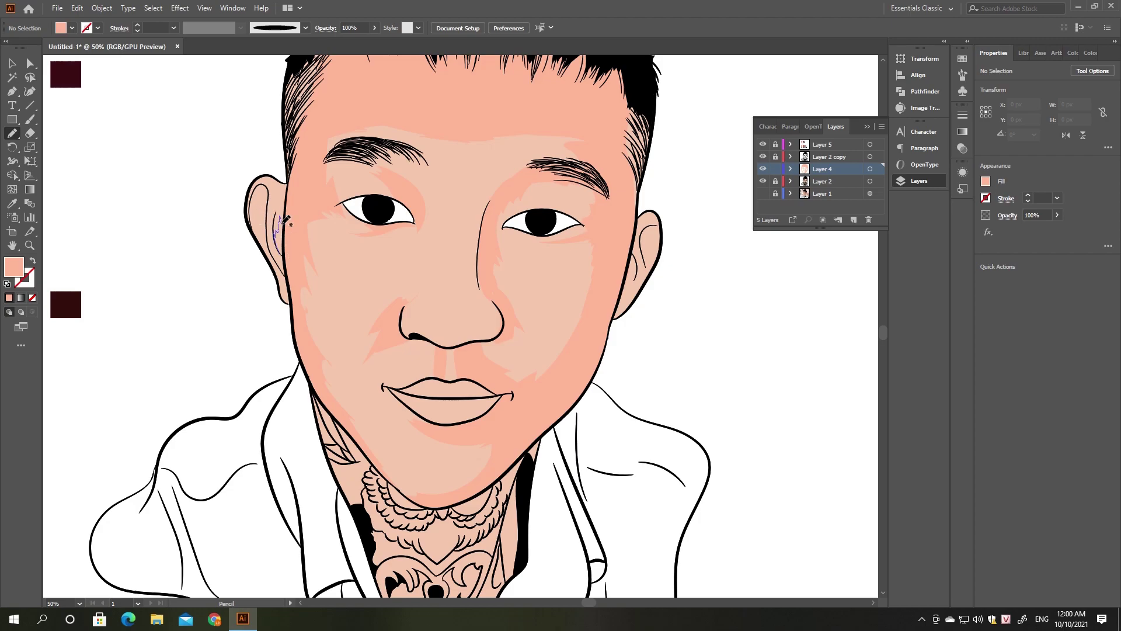
{"action": "left_click_drag", "start_coordinate": [286, 218], "coordinate": [286, 221]}
{"action": "left_click_drag", "start_coordinate": [287, 269], "coordinate": [288, 272]}
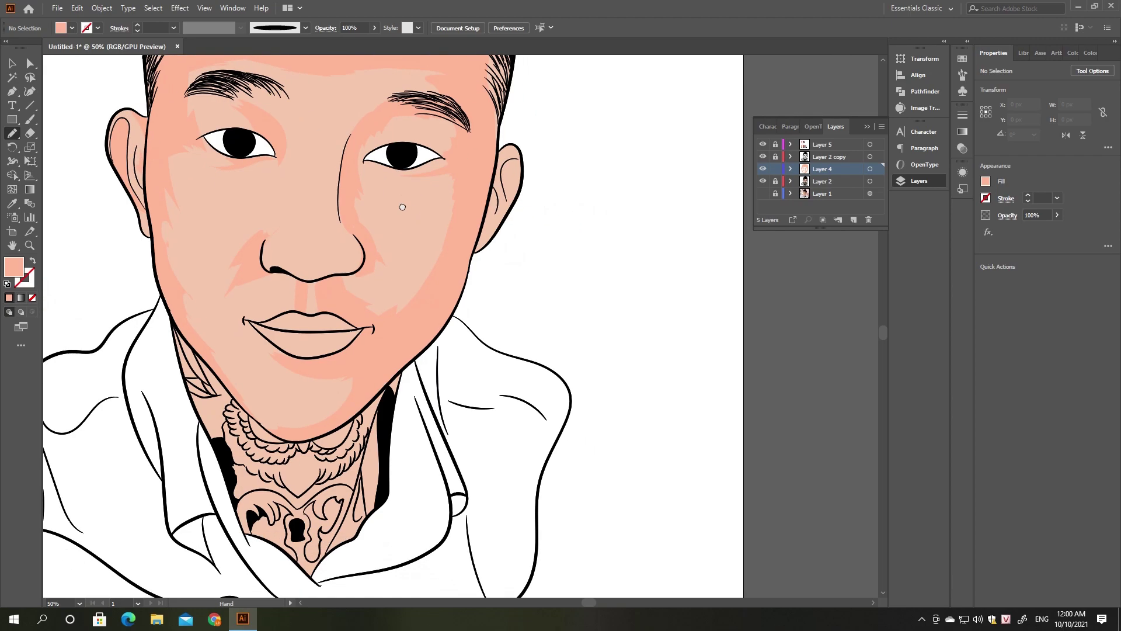
{"action": "mouse_move", "coordinate": [487, 221]}
{"action": "left_mouse_down"}
{"action": "mouse_move", "coordinate": [479, 228]}
{"action": "mouse_move", "coordinate": [505, 215]}
{"action": "left_mouse_up"}
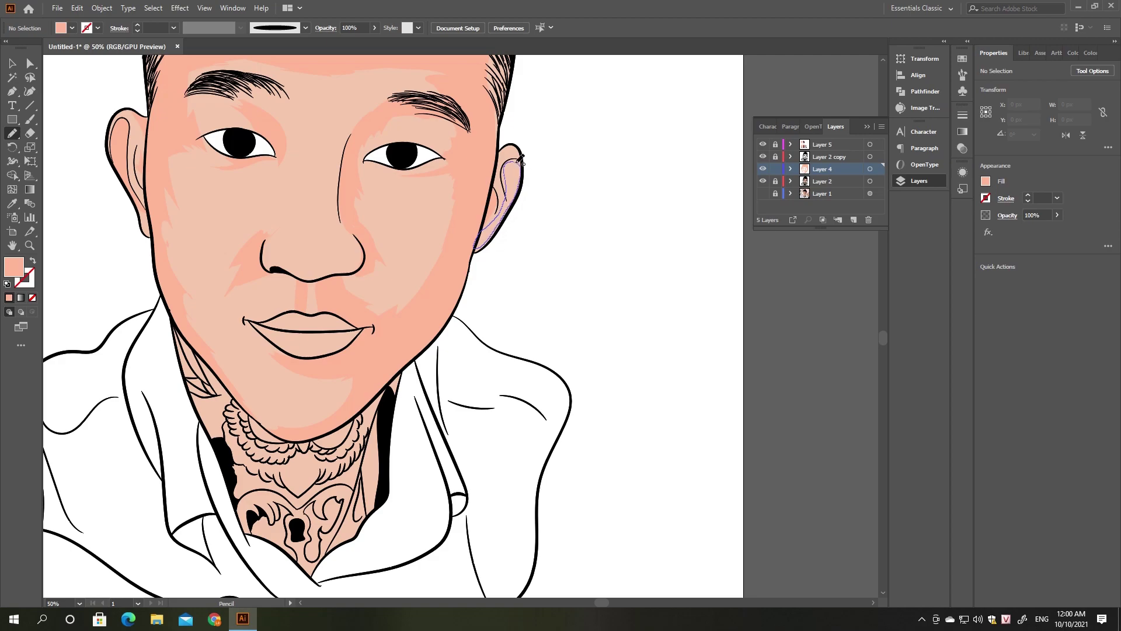
{"action": "left_click_drag", "start_coordinate": [519, 159], "coordinate": [521, 156]}
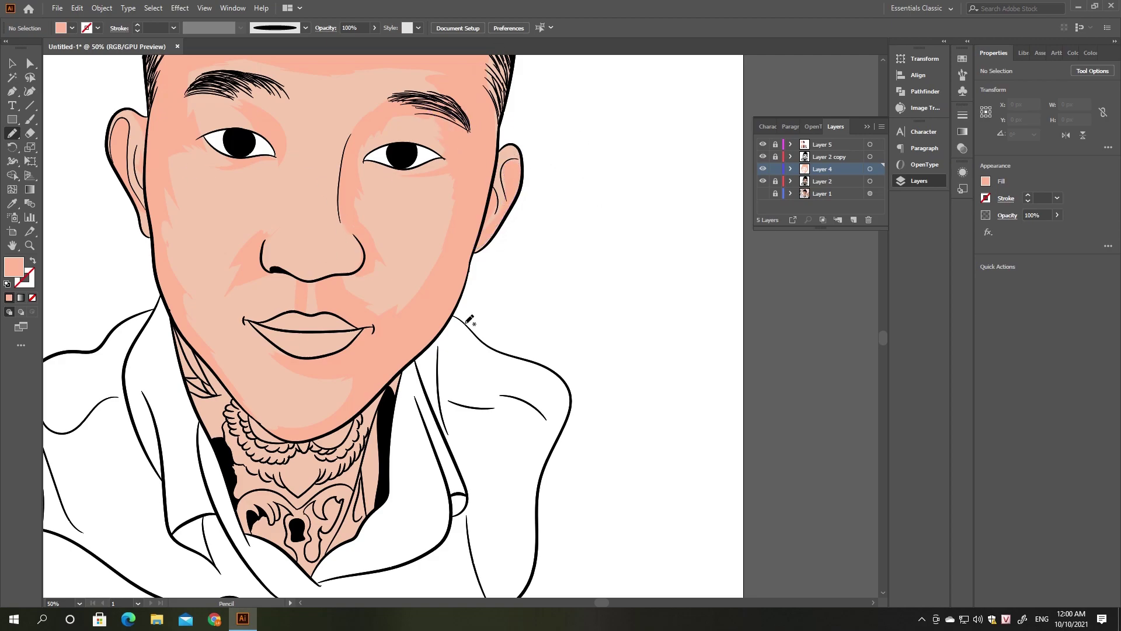
{"action": "left_click_drag", "start_coordinate": [469, 320], "coordinate": [568, 311]}
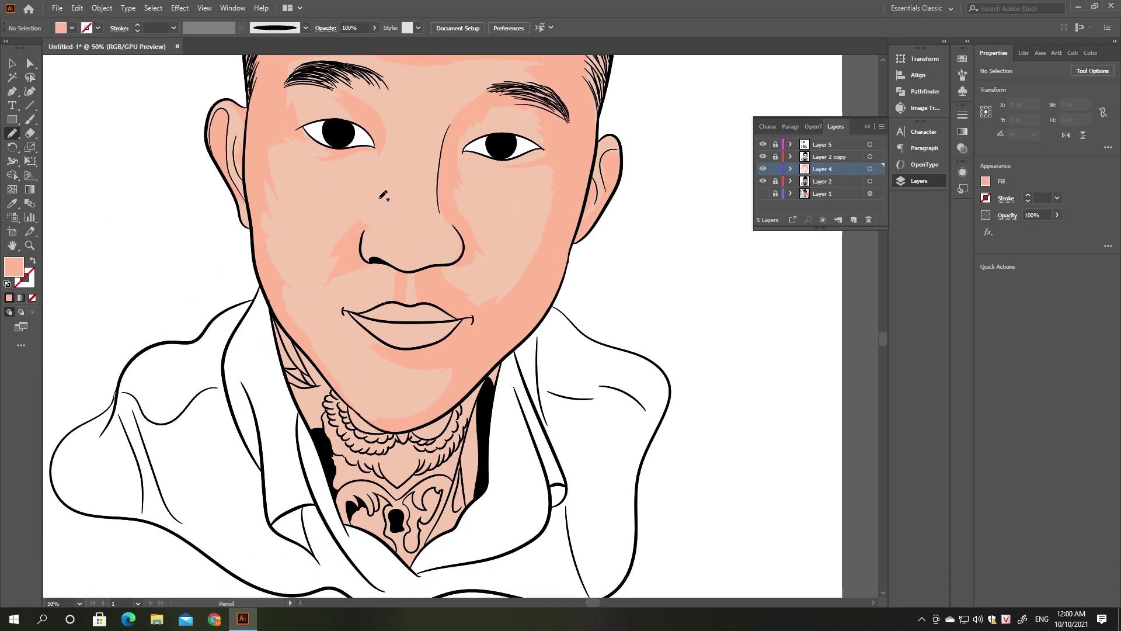
{"action": "left_click_drag", "start_coordinate": [381, 200], "coordinate": [348, 291]}
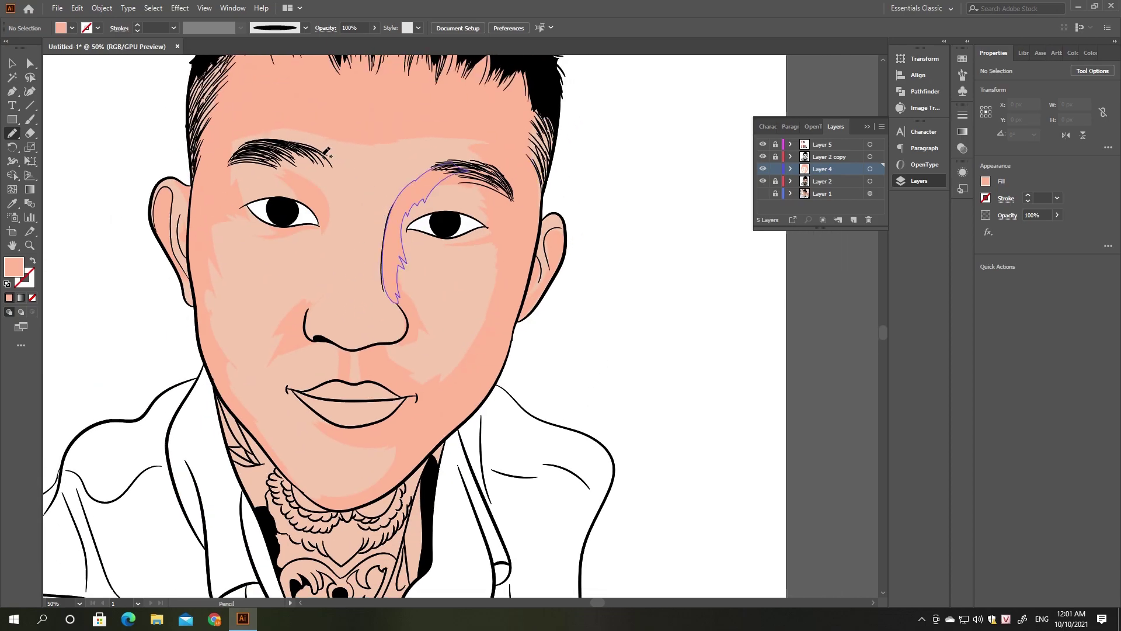
Shade the forehead along the left eyebrow, the nose side and bridge, and between left brow and eye
{"action": "left_click_drag", "start_coordinate": [282, 154], "coordinate": [411, 186]}
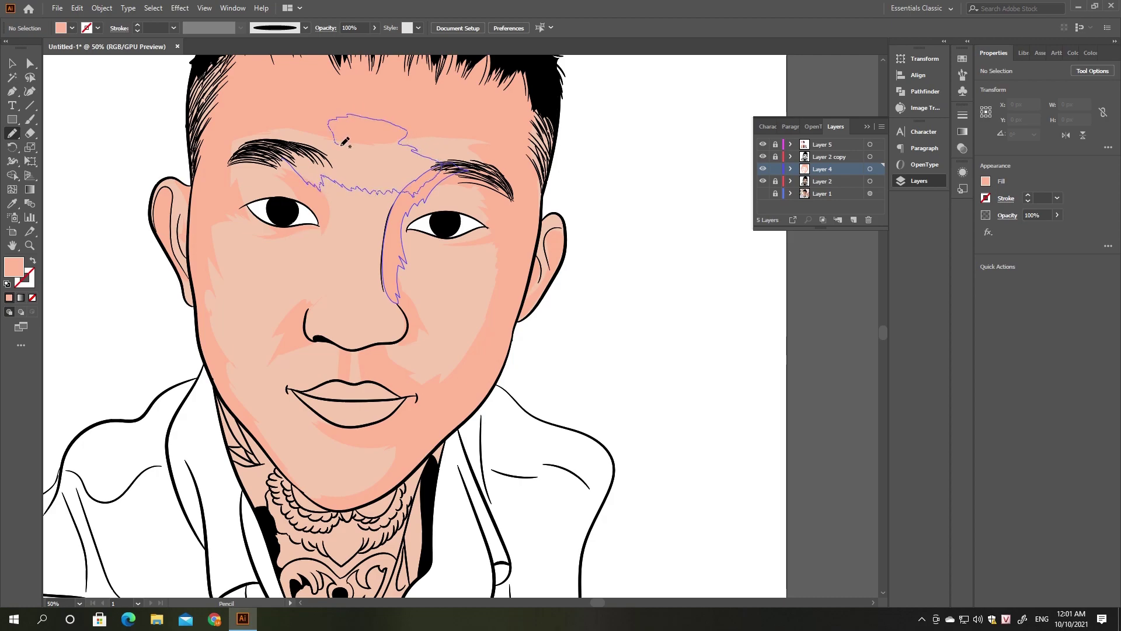
{"action": "mouse_move", "coordinate": [411, 128]}
{"action": "left_mouse_down"}
{"action": "mouse_move", "coordinate": [472, 138]}
{"action": "mouse_move", "coordinate": [421, 143]}
{"action": "left_mouse_up"}
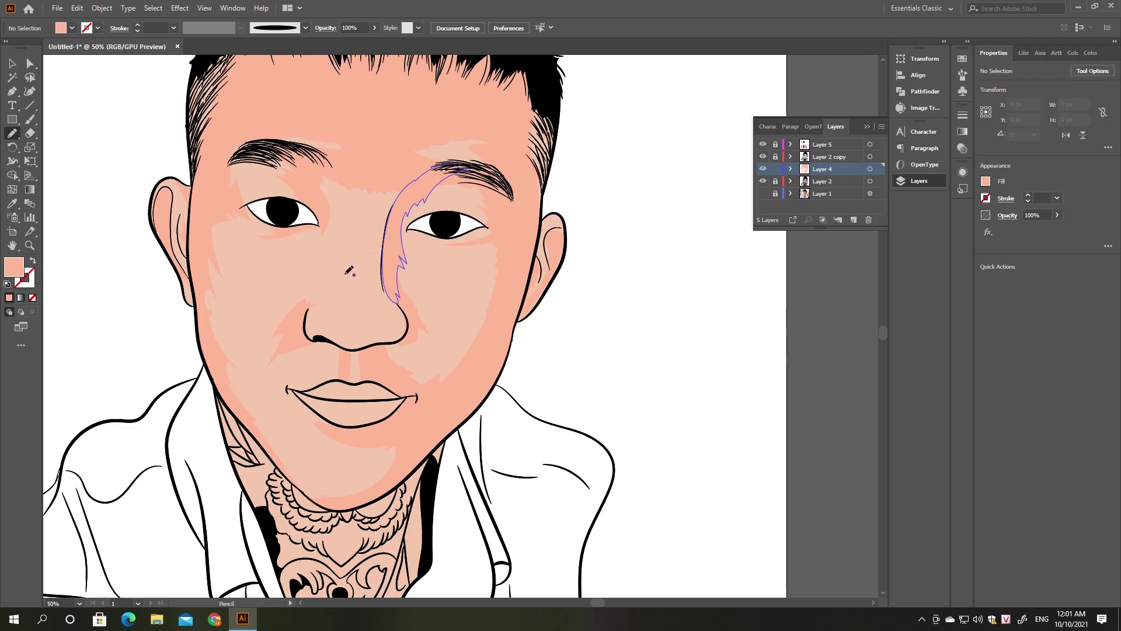
{"action": "mouse_move", "coordinate": [338, 341]}
{"action": "left_mouse_down"}
{"action": "mouse_move", "coordinate": [375, 233]}
{"action": "mouse_move", "coordinate": [342, 343]}
{"action": "left_mouse_up"}
{"action": "left_click_drag", "start_coordinate": [354, 305], "coordinate": [377, 175]}
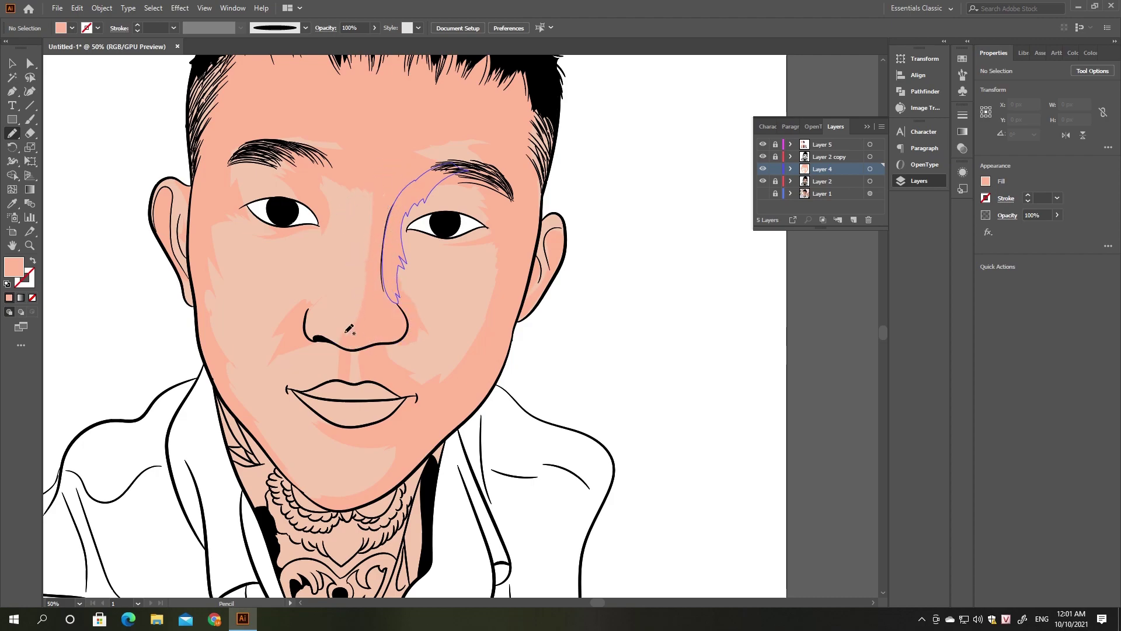
{"action": "mouse_move", "coordinate": [352, 329]}
{"action": "left_mouse_down"}
{"action": "mouse_move", "coordinate": [364, 229]}
{"action": "mouse_move", "coordinate": [373, 263]}
{"action": "left_mouse_up"}
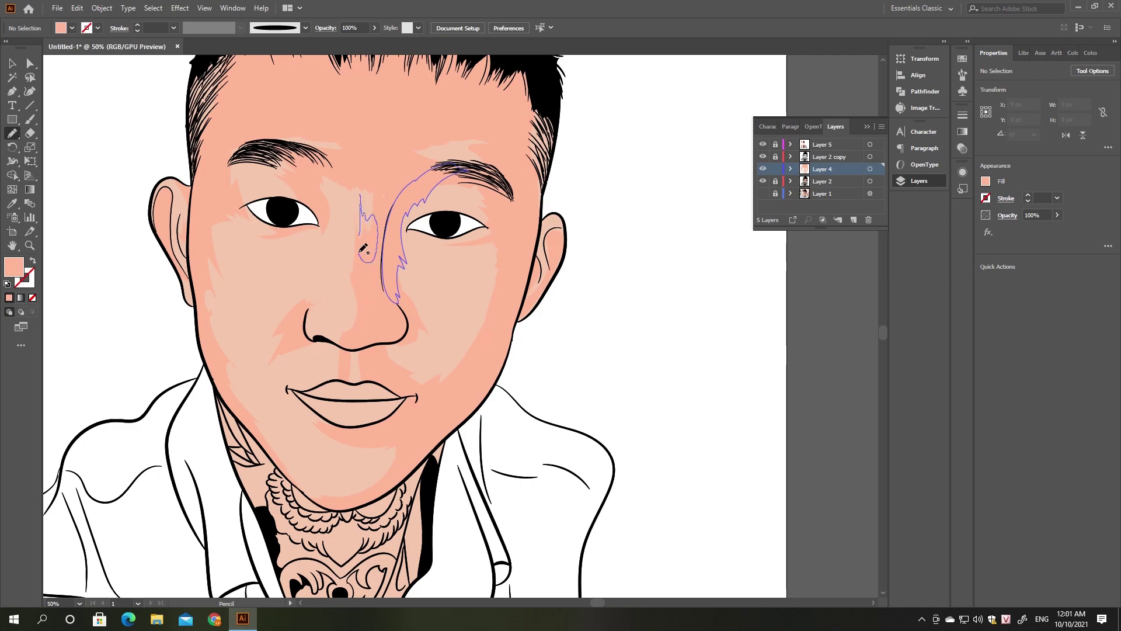
{"action": "left_click_drag", "start_coordinate": [245, 175], "coordinate": [289, 153]}
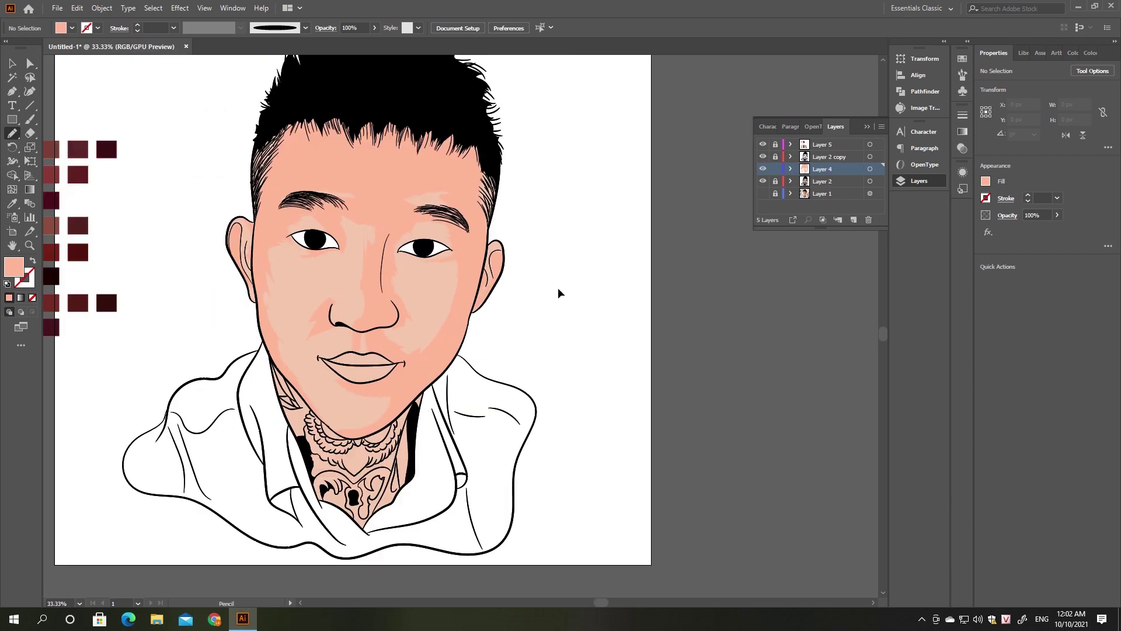
Lock the Layer 2 copy, select Layer 4's shading and lower its saturation to about 40% with Recolor Artwork
{"action": "left_click", "coordinate": [775, 144]}
{"action": "left_click", "coordinate": [791, 169]}
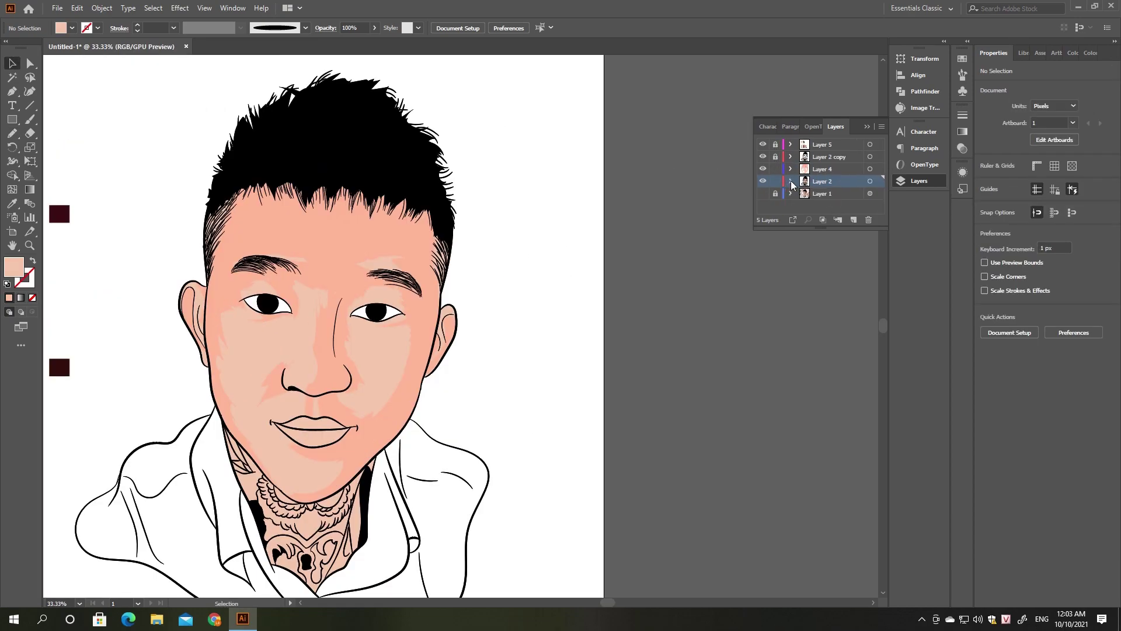
{"action": "left_click", "coordinate": [870, 169]}
{"action": "left_click", "coordinate": [77, 8]}
{"action": "left_click", "coordinate": [310, 213]}
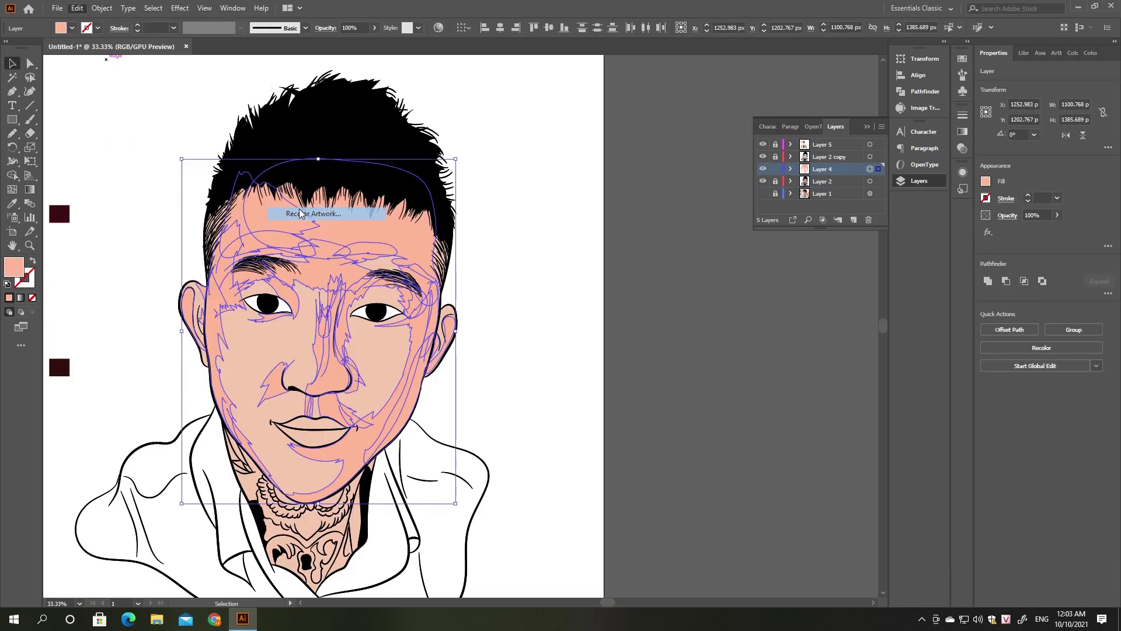
{"action": "left_click_drag", "start_coordinate": [780, 425], "coordinate": [772, 424]}
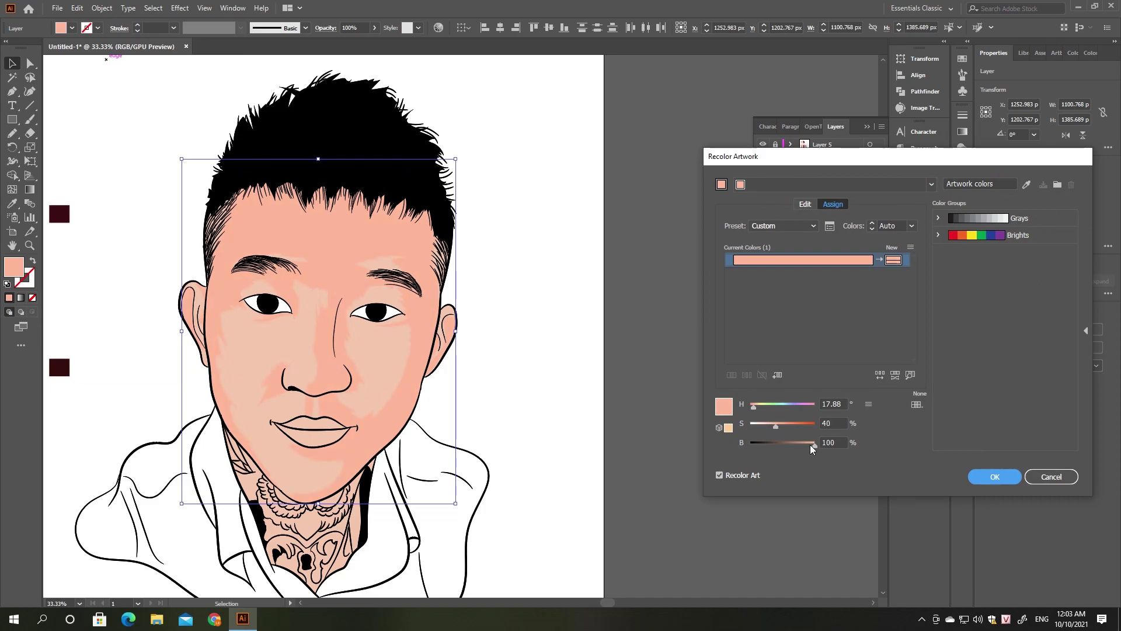
{"action": "left_click_drag", "start_coordinate": [811, 444], "coordinate": [815, 444]}
{"action": "left_click", "coordinate": [995, 476]}
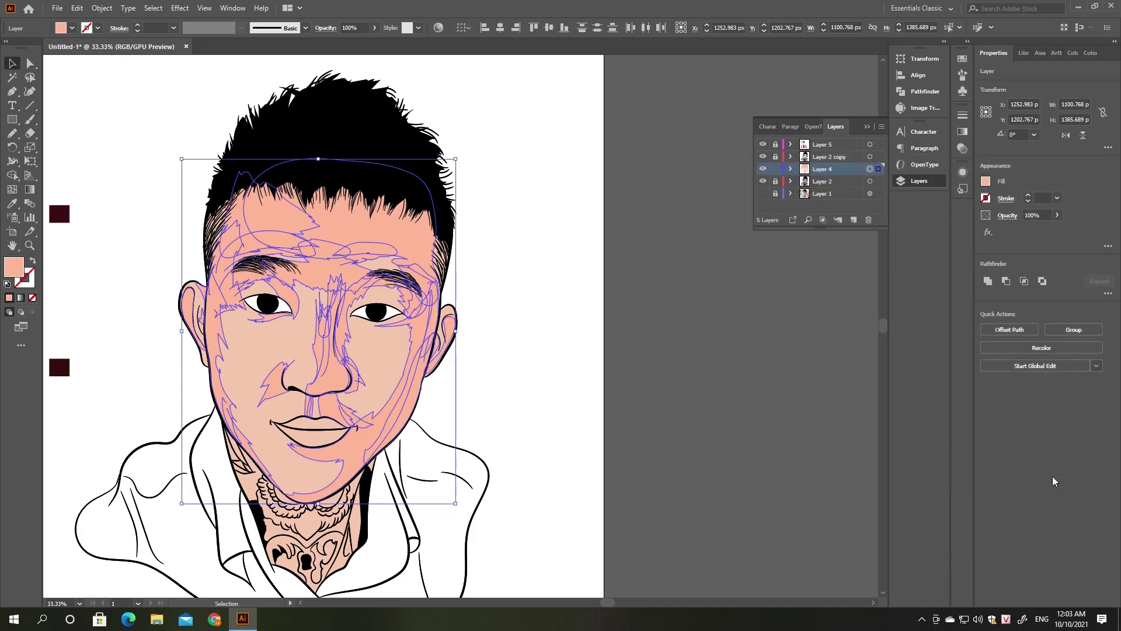
Recheck the Recolor Artwork saturation values, confirm them, and deselect the face artwork
{"action": "left_click", "coordinate": [76, 8]}
{"action": "left_click", "coordinate": [379, 219]}
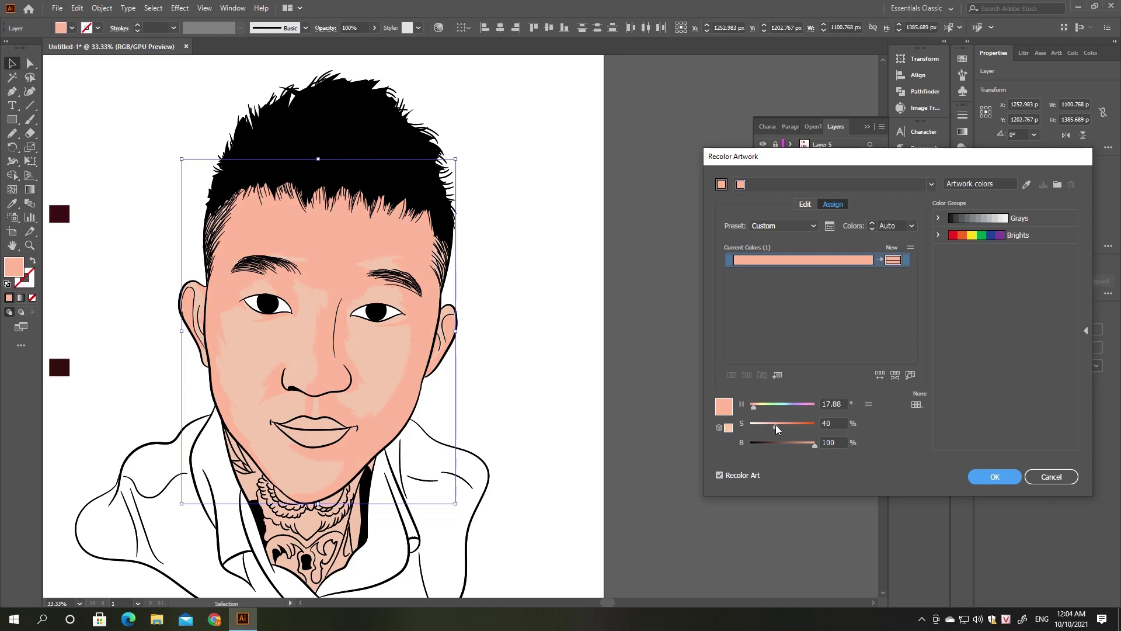
{"action": "left_click", "coordinate": [994, 476]}
{"action": "left_click", "coordinate": [549, 304]}
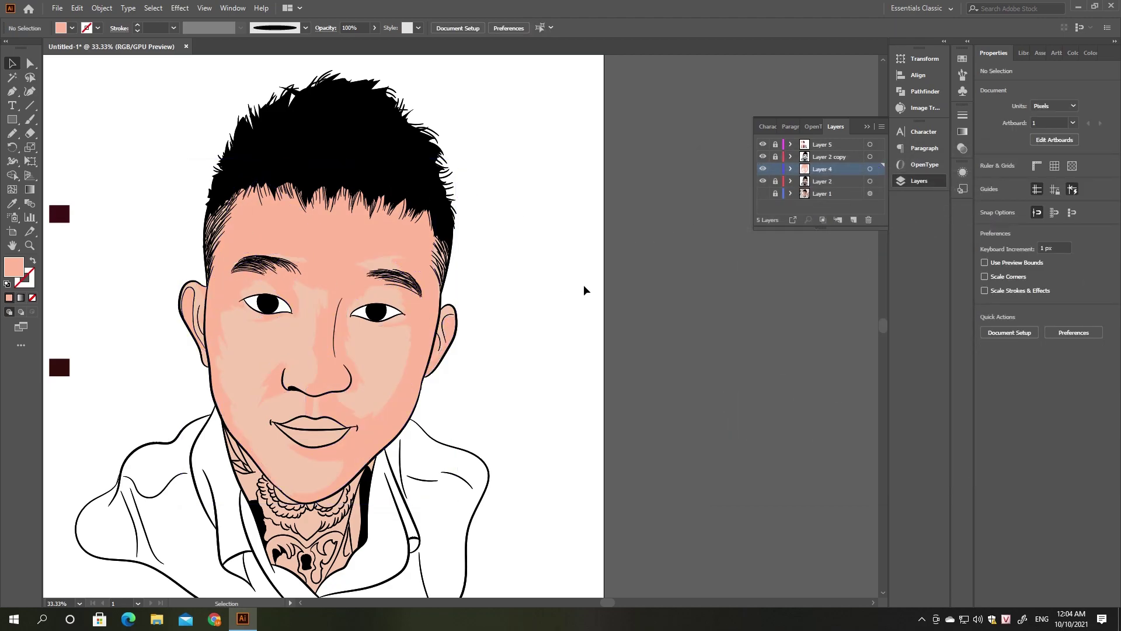
{"action": "scroll", "coordinate": [583, 287], "scroll_direction": "down", "scroll_amount": 2}
Sample the salmon skin colour with the eyedropper and add a new layer for extra shading
{"action": "scroll", "coordinate": [146, 234], "scroll_direction": "up", "scroll_amount": 2}
{"action": "key", "text": "i"}
{"action": "left_click", "coordinate": [125, 236]}
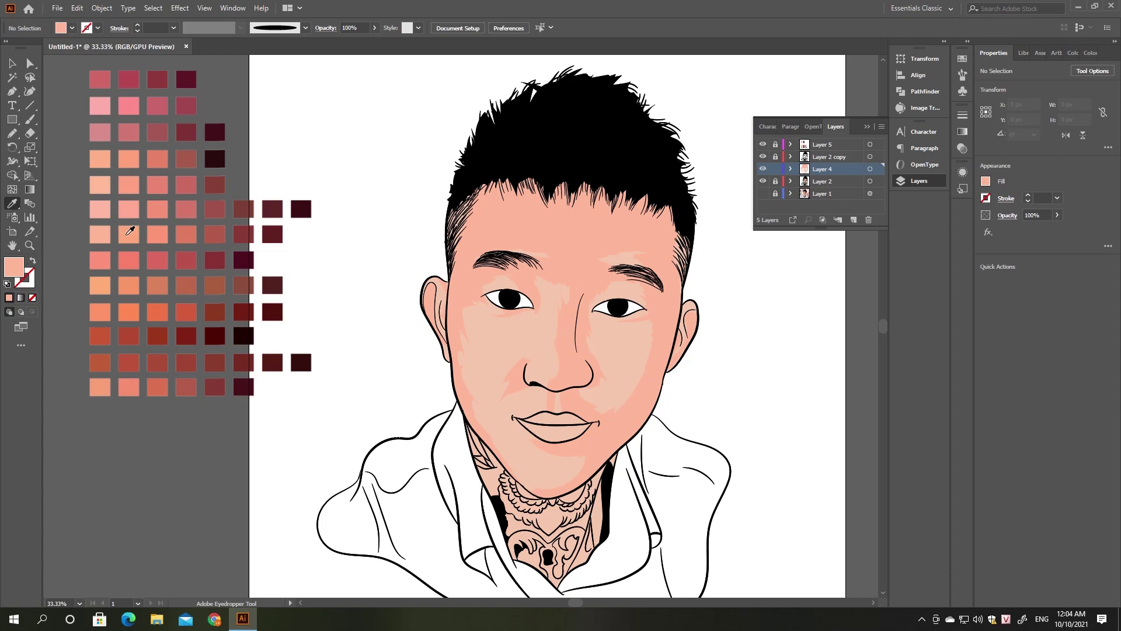
{"action": "left_click", "coordinate": [660, 279]}
{"action": "left_click", "coordinate": [854, 219]}
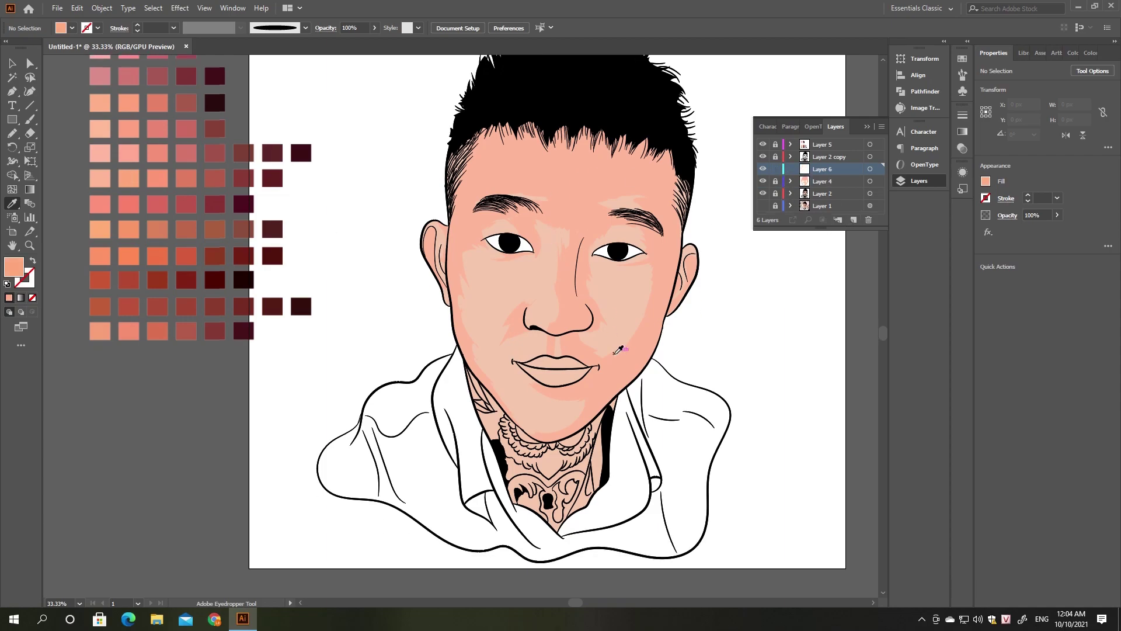
{"action": "scroll", "coordinate": [602, 414], "scroll_direction": "down", "scroll_amount": 1}
{"action": "key", "text": "n"}
{"action": "scroll", "coordinate": [540, 381], "scroll_direction": "up", "scroll_amount": 1}
{"action": "scroll", "coordinate": [533, 339], "scroll_direction": "down", "scroll_amount": 2}
{"action": "scroll", "coordinate": [532, 339], "scroll_direction": "right", "scroll_amount": 3}
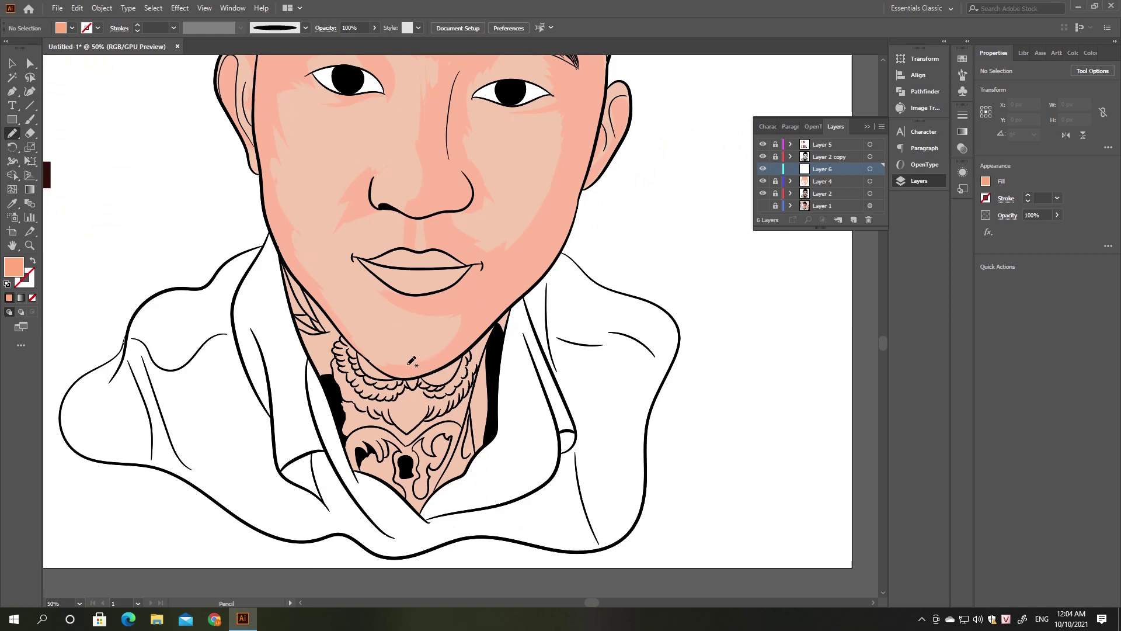
Draw darker pencil shading along the right jawline and up the cheek edge
{"action": "left_click_drag", "start_coordinate": [386, 373], "coordinate": [537, 281]}
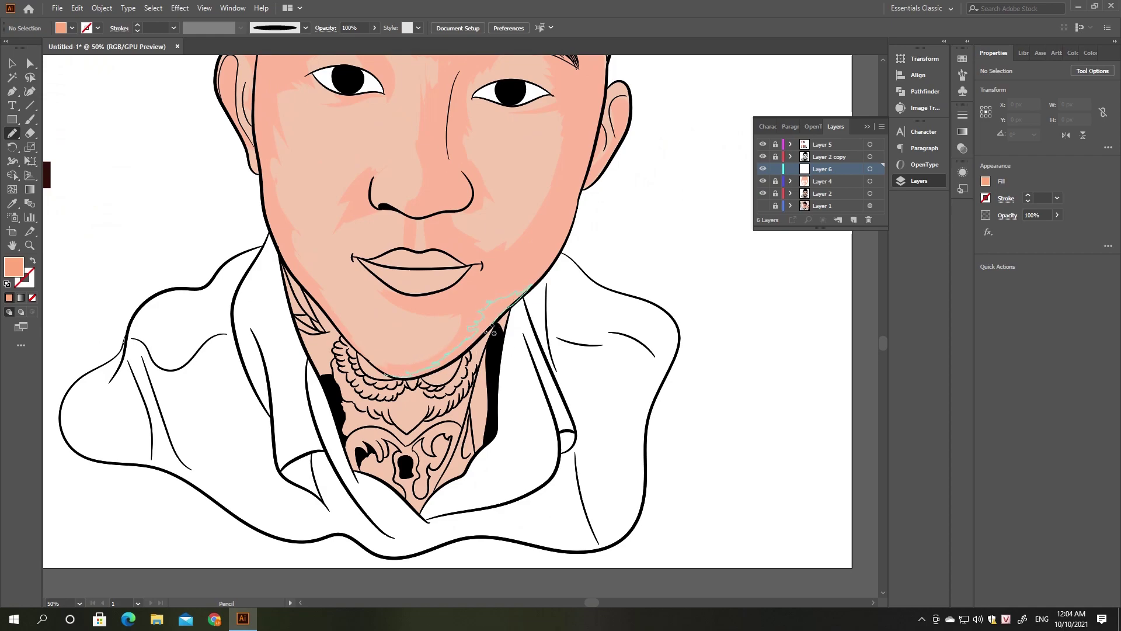
{"action": "scroll", "coordinate": [536, 274], "scroll_direction": "up", "scroll_amount": 1}
{"action": "scroll", "coordinate": [536, 275], "scroll_direction": "right", "scroll_amount": 1}
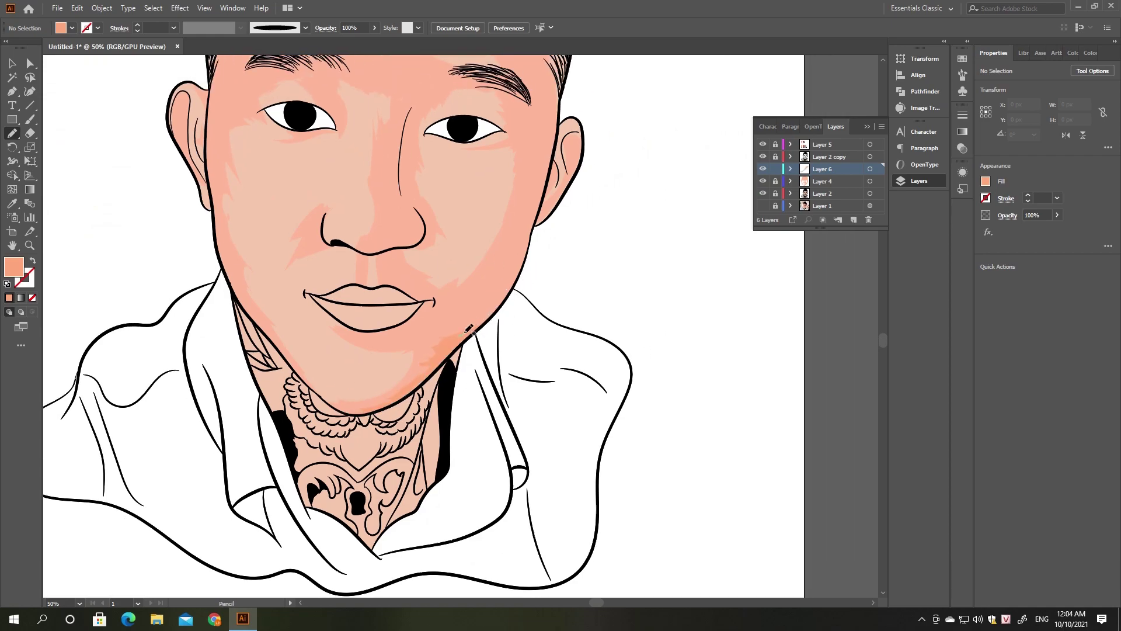
{"action": "left_click_drag", "start_coordinate": [477, 289], "coordinate": [477, 333]}
{"action": "scroll", "coordinate": [485, 344], "scroll_direction": "up", "scroll_amount": 3}
{"action": "scroll", "coordinate": [484, 345], "scroll_direction": "right", "scroll_amount": 1}
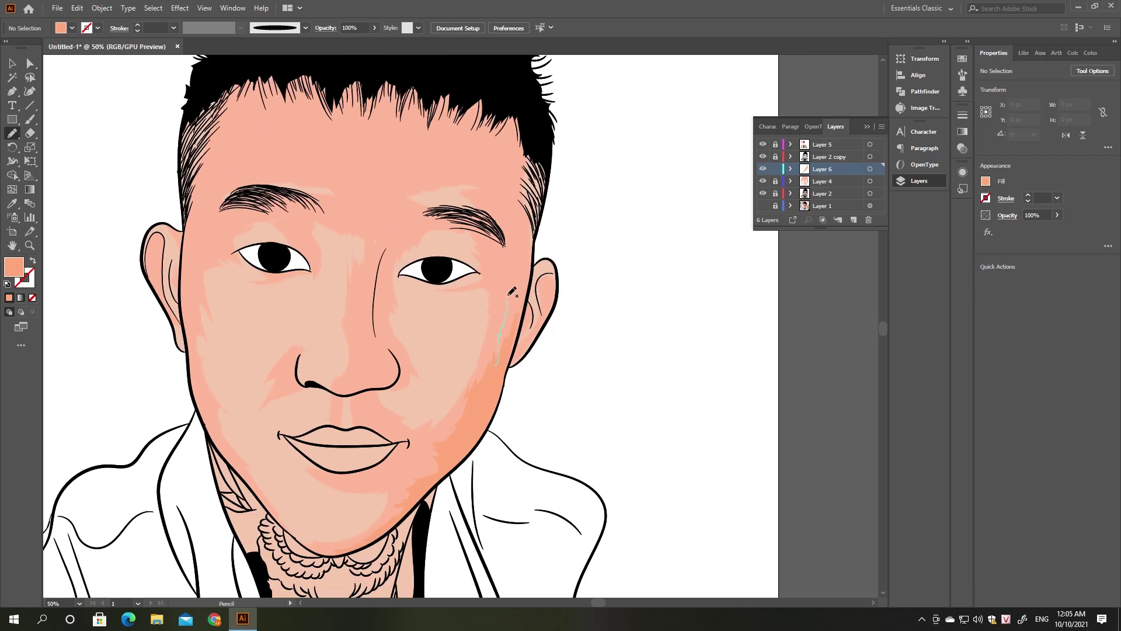
{"action": "left_click_drag", "start_coordinate": [536, 233], "coordinate": [525, 315]}
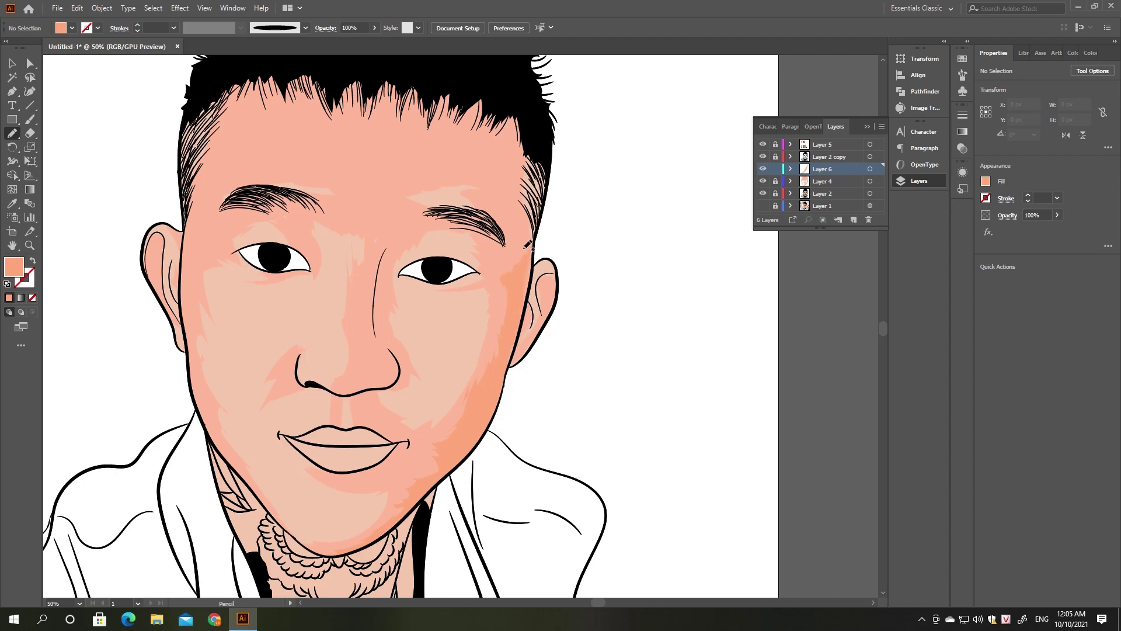
Shade beneath the right eye and along the lower eyelid
{"action": "left_click_drag", "start_coordinate": [450, 281], "coordinate": [484, 276]}
{"action": "key", "text": "ctrl+="}
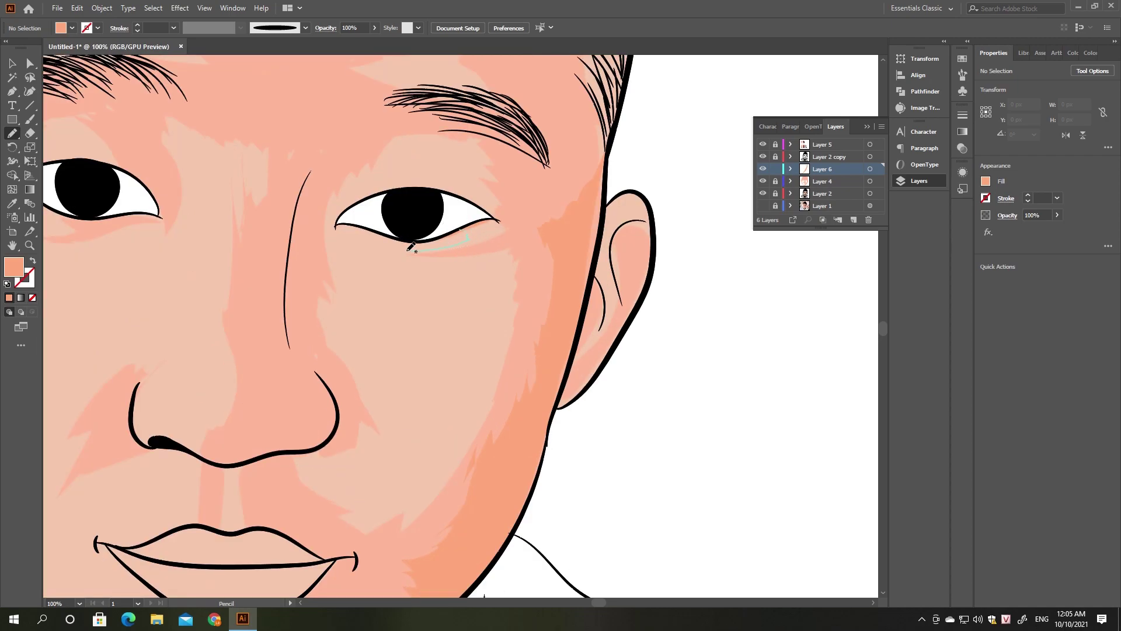
{"action": "left_click_drag", "start_coordinate": [512, 225], "coordinate": [499, 217]}
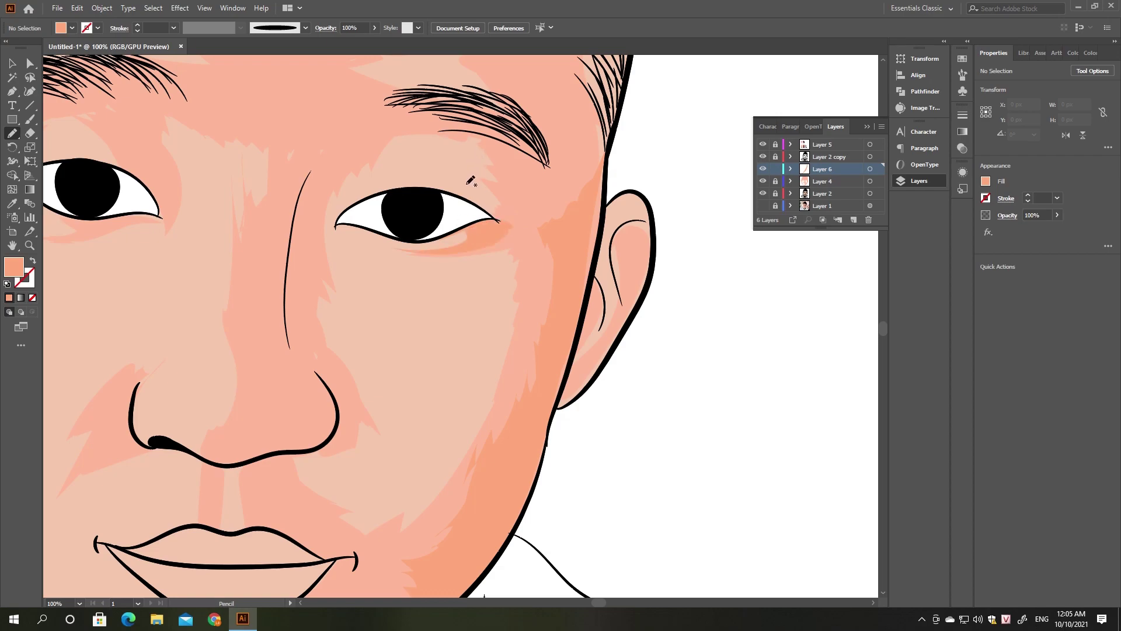
{"action": "left_click_drag", "start_coordinate": [335, 228], "coordinate": [374, 242]}
{"action": "key", "text": "ctrl+minus"}
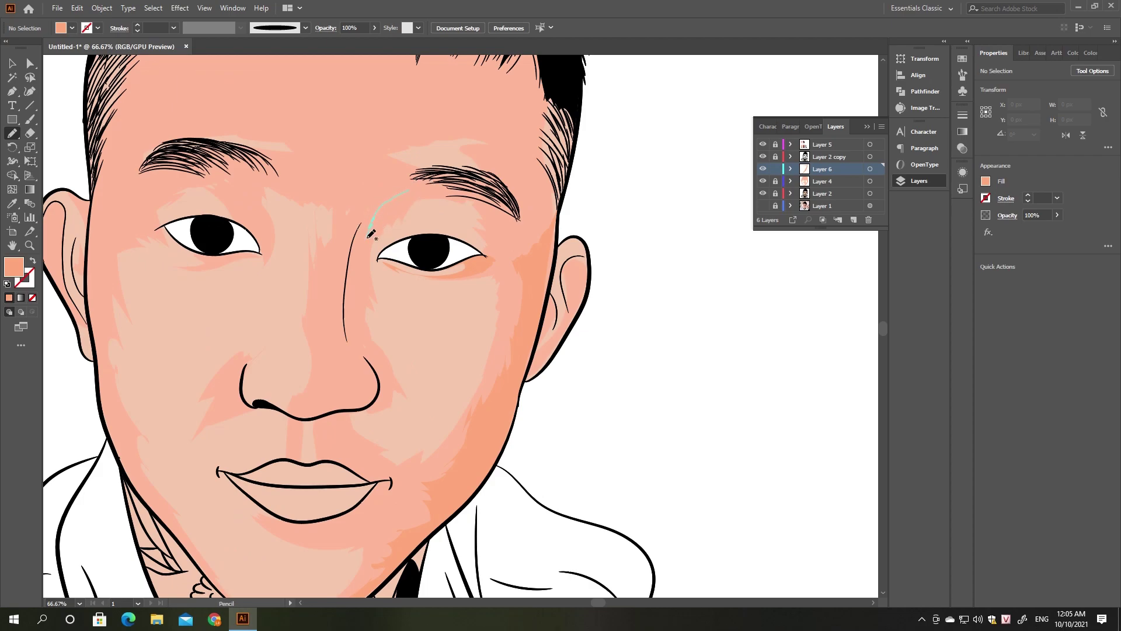
Shade down the side of the nose and along its right outline up toward the eyebrow
{"action": "left_click_drag", "start_coordinate": [367, 268], "coordinate": [347, 295]}
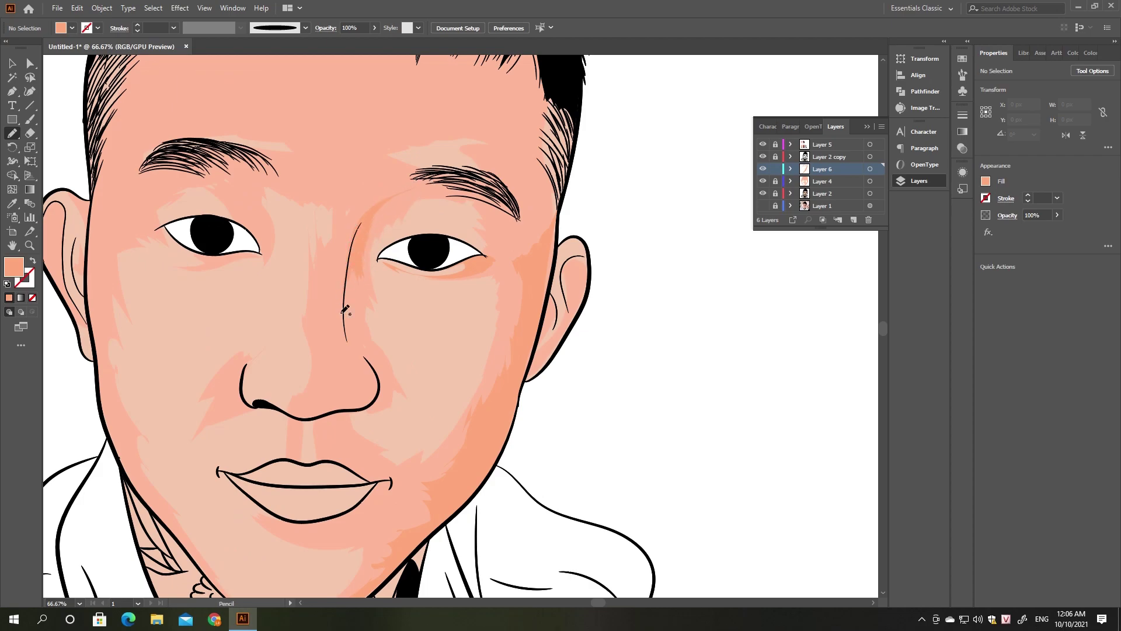
{"action": "scroll", "coordinate": [344, 310], "scroll_direction": "down", "scroll_amount": 3}
{"action": "mouse_move", "coordinate": [421, 93]}
{"action": "left_mouse_down"}
{"action": "mouse_move", "coordinate": [344, 245]}
{"action": "mouse_move", "coordinate": [369, 132]}
{"action": "left_mouse_up"}
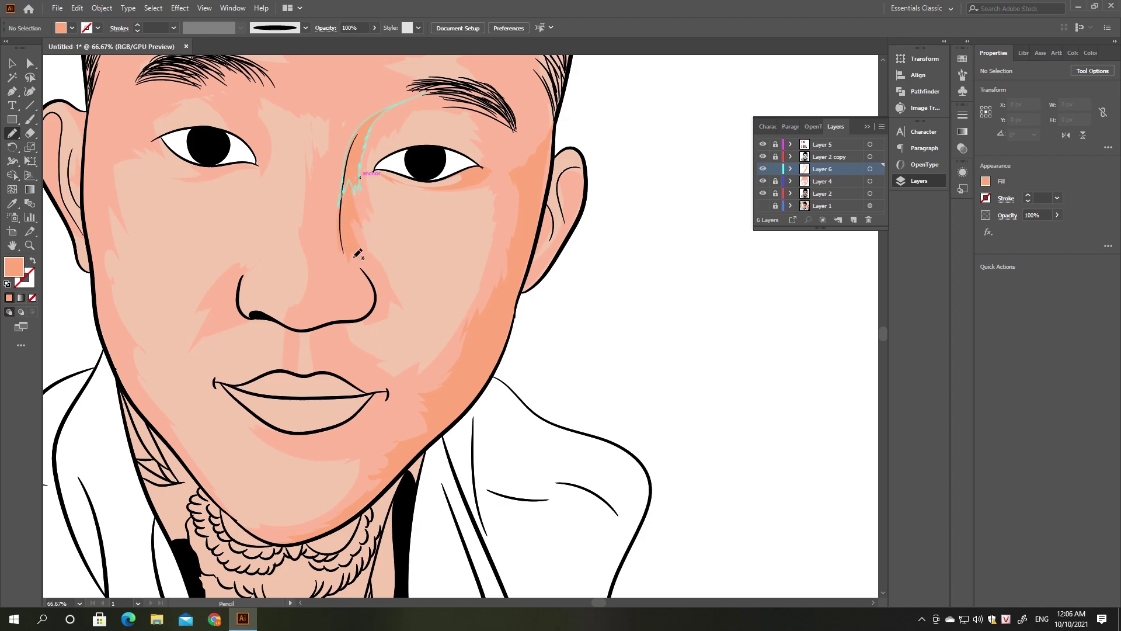
{"action": "left_click_drag", "start_coordinate": [362, 273], "coordinate": [372, 310]}
{"action": "left_click_drag", "start_coordinate": [381, 266], "coordinate": [427, 65]}
{"action": "key", "text": "ctrl+minus"}
{"action": "key", "text": "ctrl+minus"}
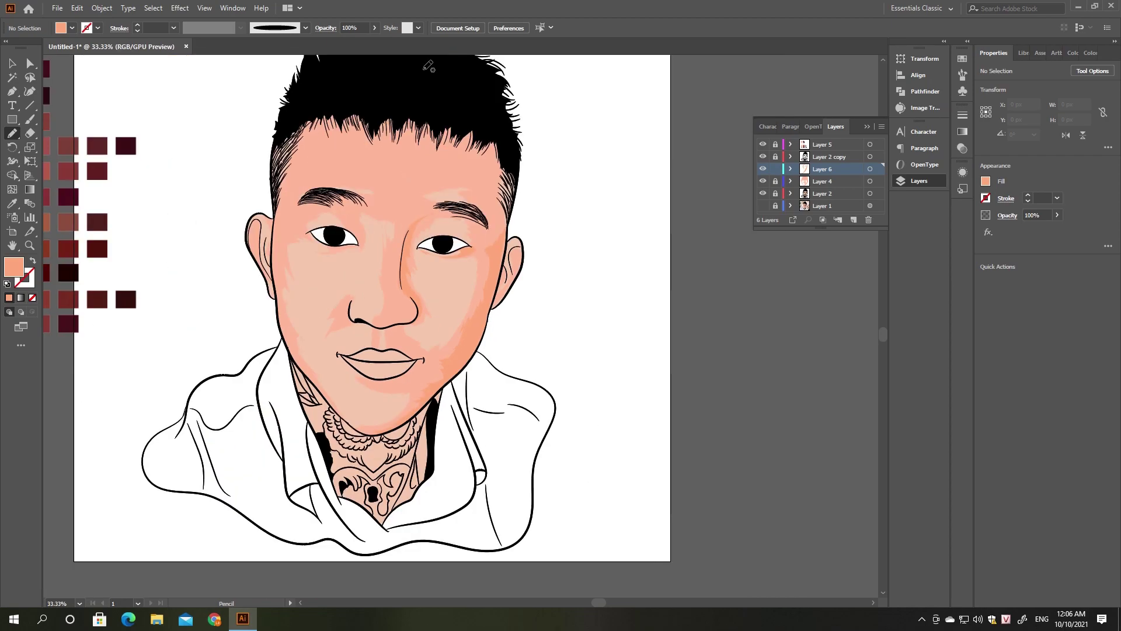
{"action": "key", "text": "ctrl+minus"}
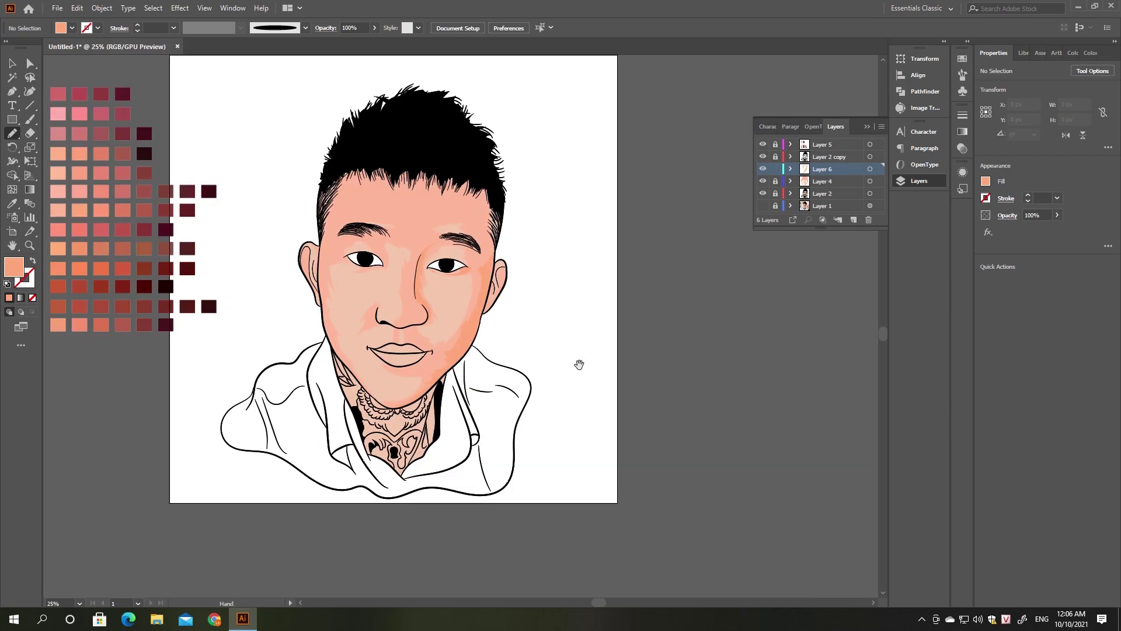
{"action": "scroll", "coordinate": [642, 345], "scroll_direction": "left", "scroll_amount": 3}
Select the Layer 6 shading and adjust its saturation with Recolor Artwork
{"action": "key", "text": "ctrl+plus"}
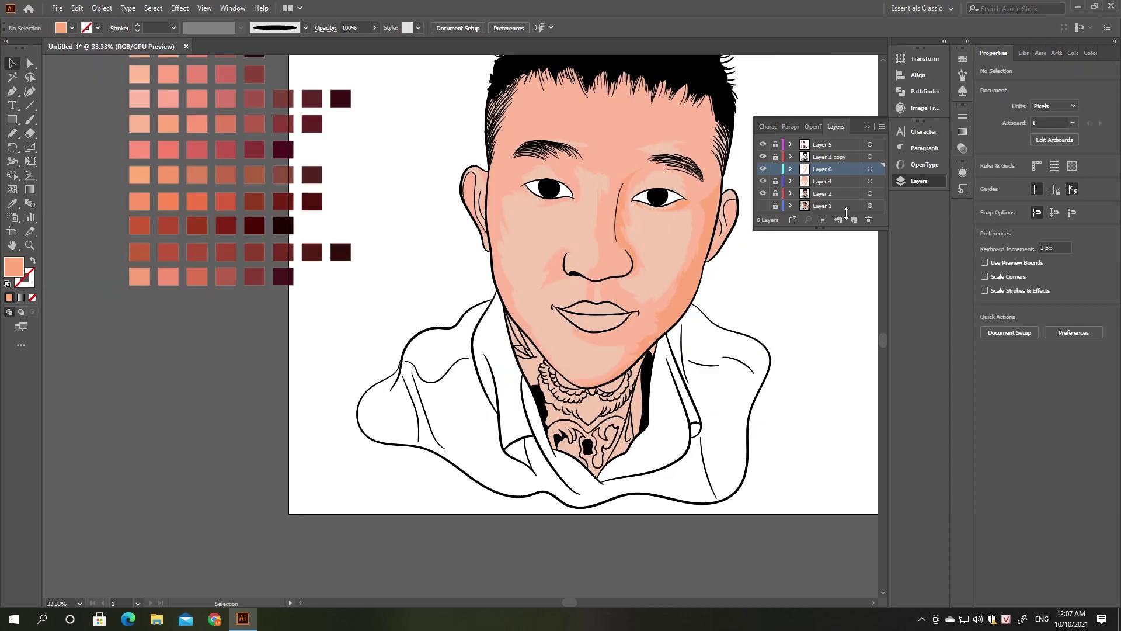
{"action": "left_click", "coordinate": [870, 169]}
{"action": "key", "text": "v"}
{"action": "left_click", "coordinate": [77, 7]}
{"action": "left_click", "coordinate": [298, 214]}
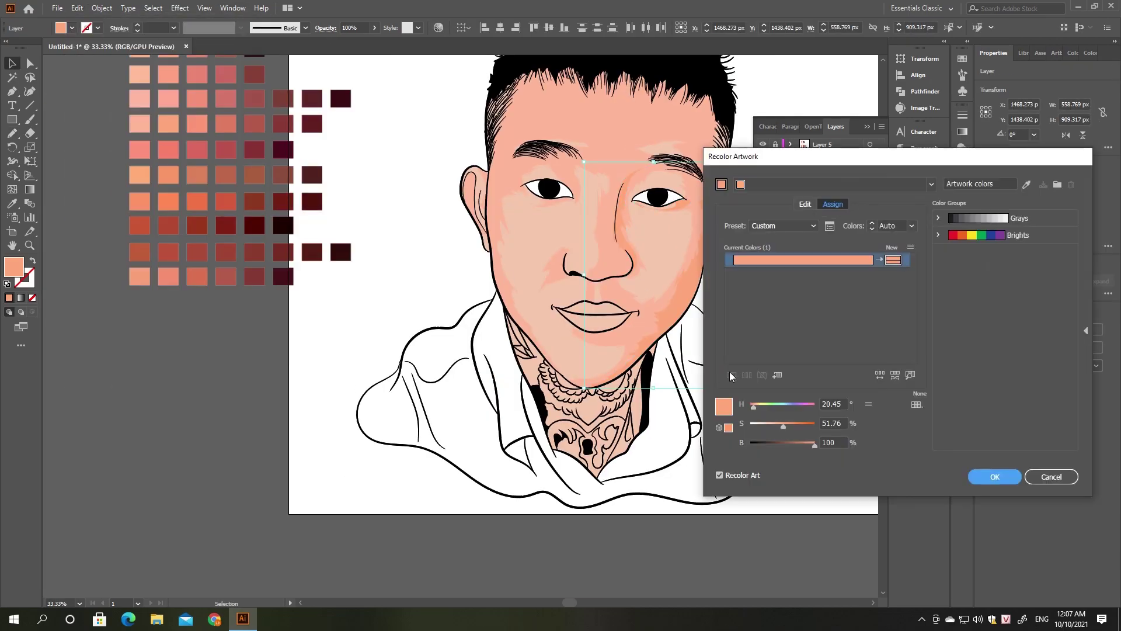
{"action": "left_click_drag", "start_coordinate": [786, 431], "coordinate": [780, 431]}
{"action": "left_click", "coordinate": [996, 477]}
{"action": "left_click", "coordinate": [841, 351]}
Add pencil shading along the chin line and beside the left nostril
{"action": "key", "text": "ctrl+plus"}
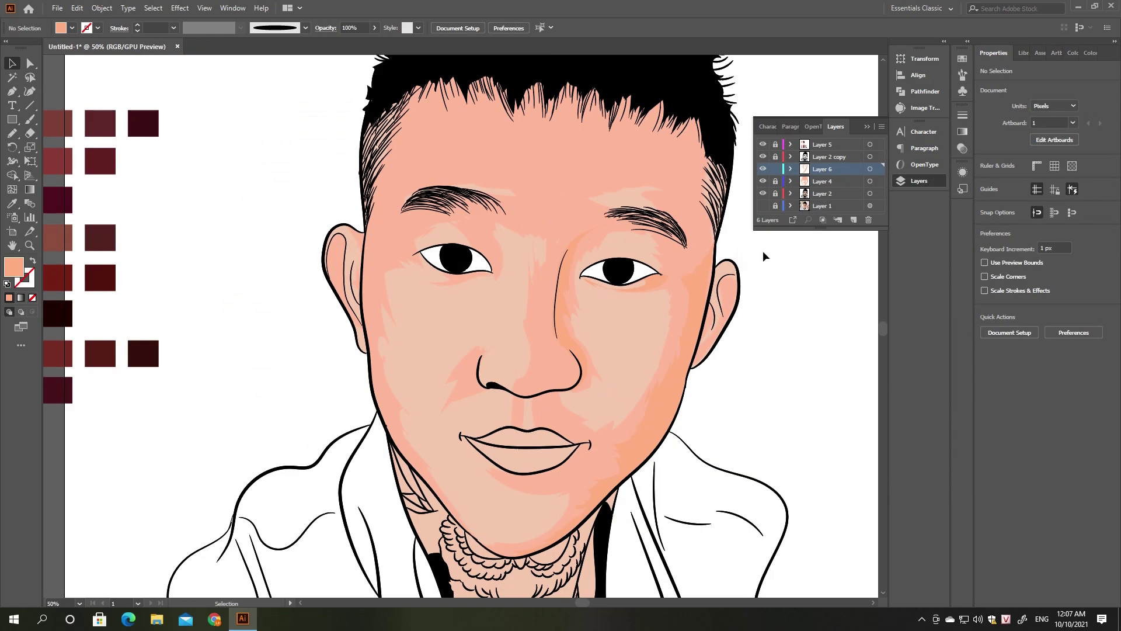
{"action": "key", "text": "n"}
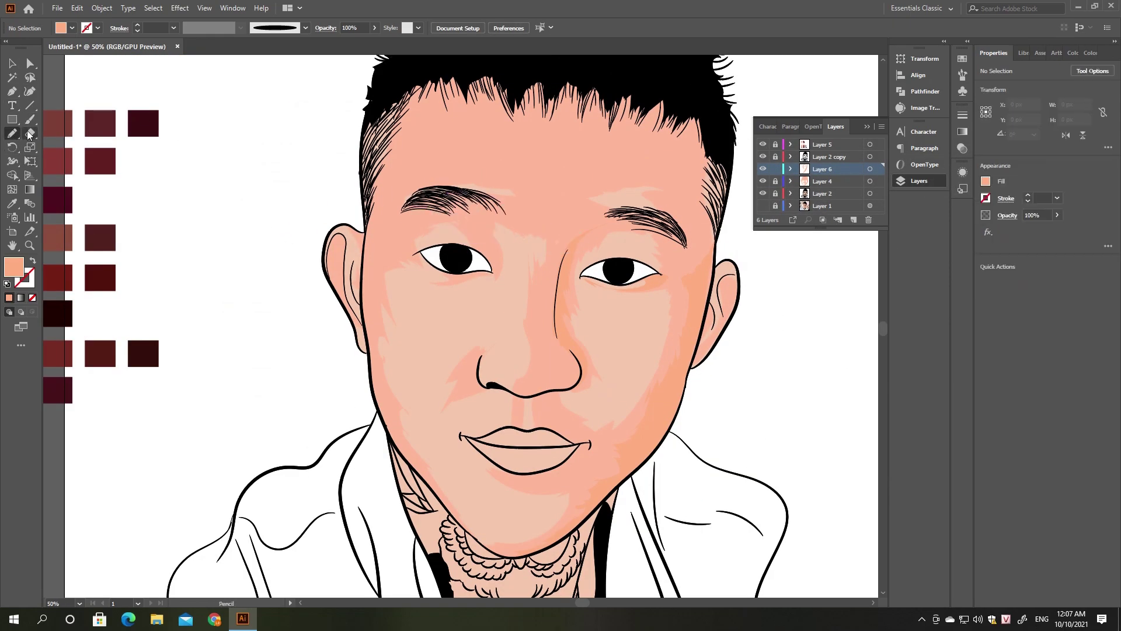
{"action": "left_click_drag", "start_coordinate": [447, 382], "coordinate": [431, 228]}
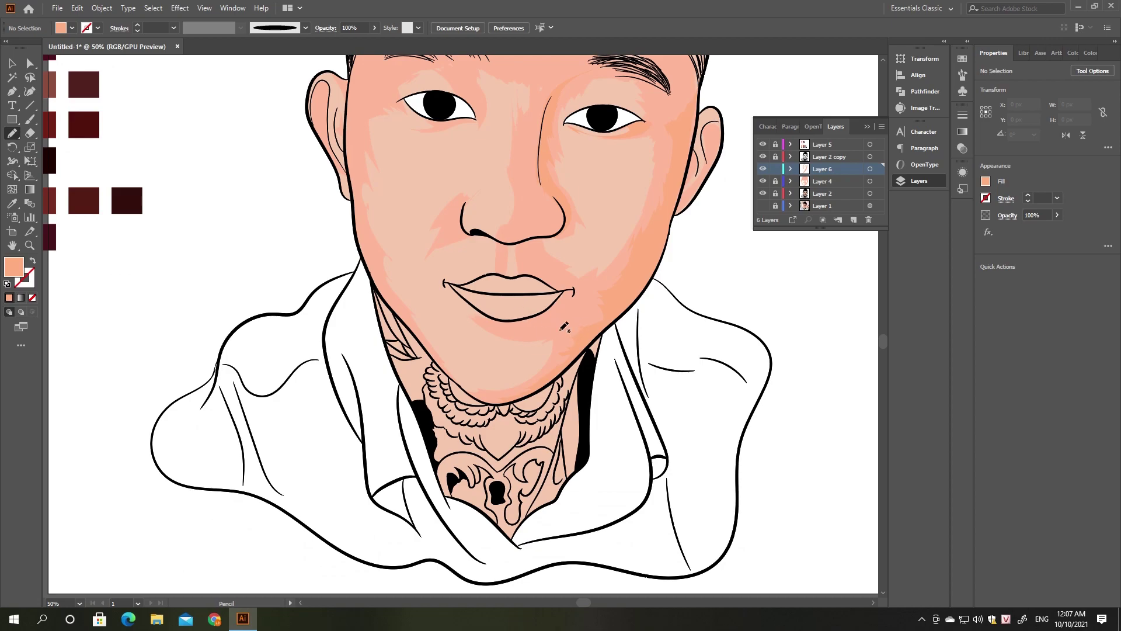
{"action": "left_click_drag", "start_coordinate": [489, 397], "coordinate": [482, 394]}
{"action": "left_click_drag", "start_coordinate": [465, 196], "coordinate": [466, 201]}
{"action": "scroll", "coordinate": [481, 186], "scroll_direction": "up", "scroll_amount": 2}
{"action": "scroll", "coordinate": [482, 185], "scroll_direction": "up", "scroll_amount": 3}
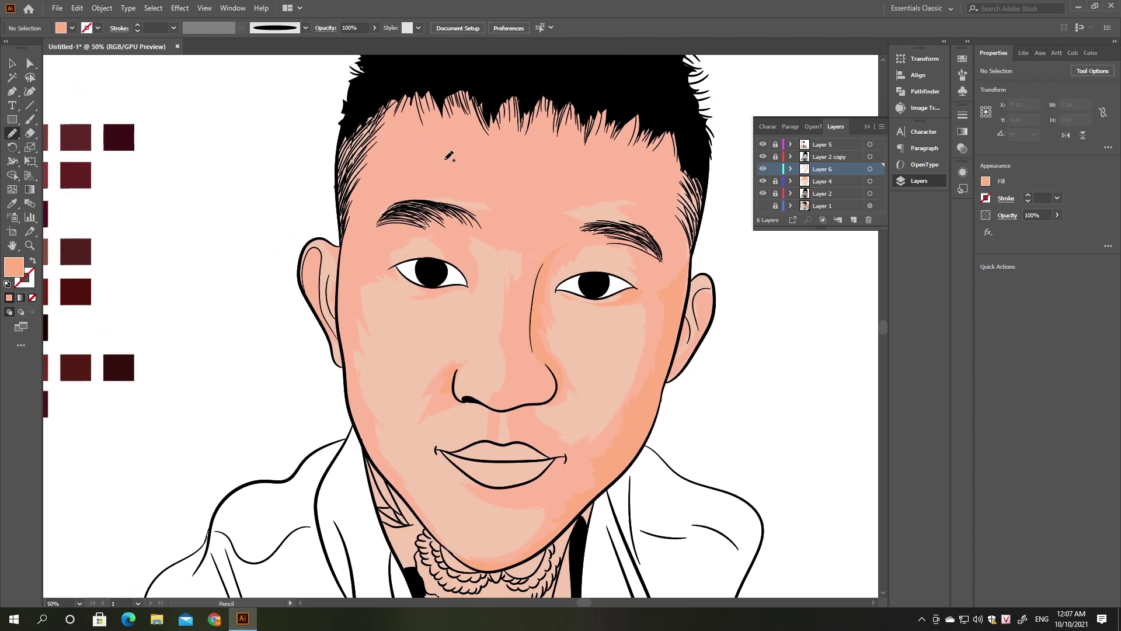
{"action": "key", "text": "ctrl+plus"}
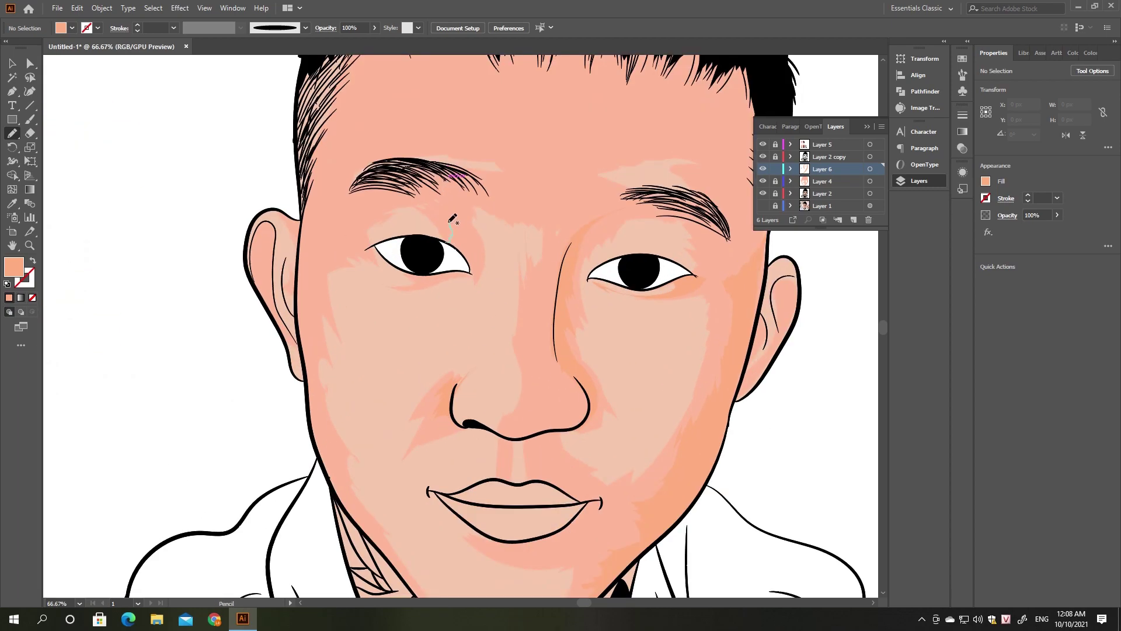
Shade the inner eye corner, the inner brow, and across the forehead to the hairline
{"action": "mouse_move", "coordinate": [464, 216]}
{"action": "left_mouse_down"}
{"action": "mouse_move", "coordinate": [476, 246]}
{"action": "mouse_move", "coordinate": [468, 272]}
{"action": "left_mouse_up"}
{"action": "left_click_drag", "start_coordinate": [377, 252], "coordinate": [378, 253]}
{"action": "key", "text": "ctrl+minus"}
{"action": "key", "text": "ctrl+minus"}
{"action": "key", "text": "ctrl+plus"}
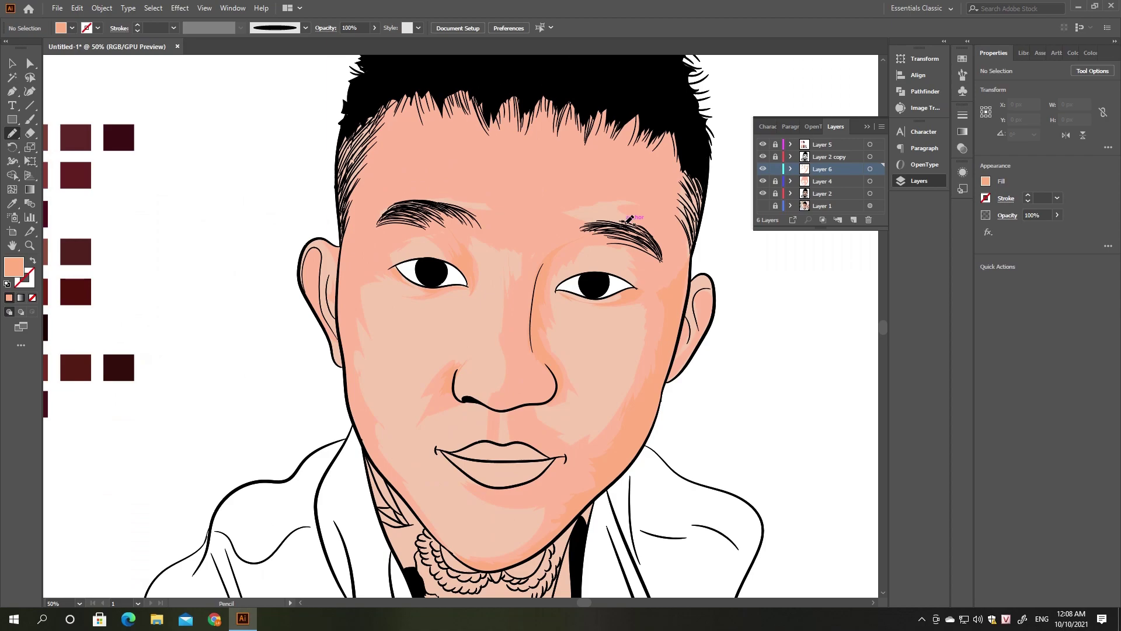
{"action": "left_click_drag", "start_coordinate": [587, 245], "coordinate": [544, 262]}
{"action": "mouse_move", "coordinate": [652, 261]}
{"action": "left_mouse_down"}
{"action": "mouse_move", "coordinate": [631, 286]}
{"action": "mouse_move", "coordinate": [639, 280]}
{"action": "left_mouse_up"}
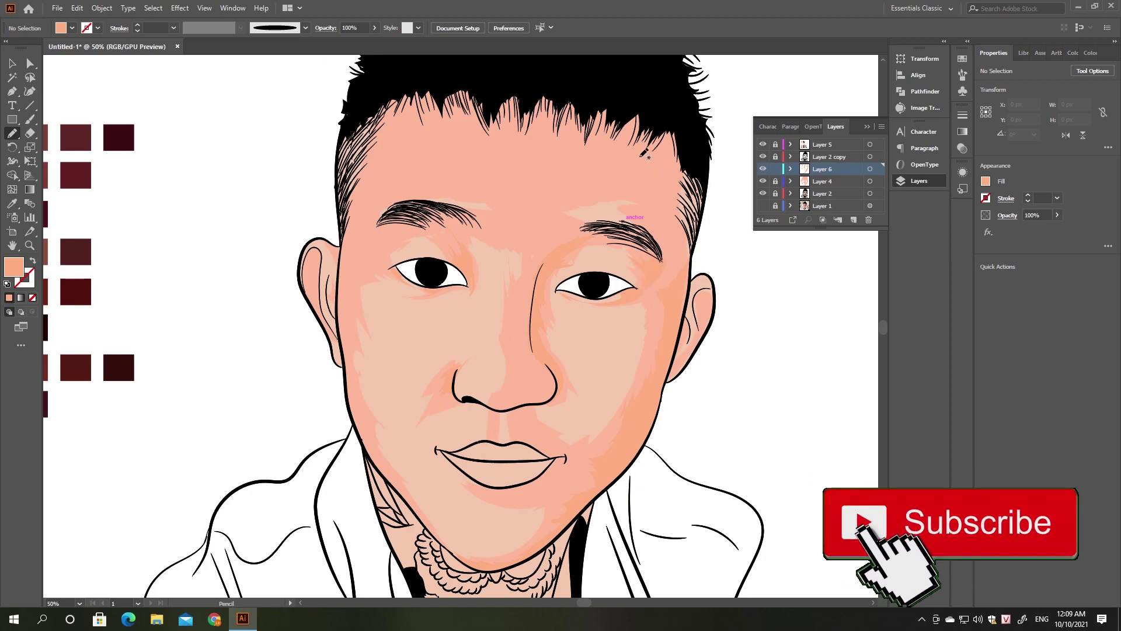
{"action": "mouse_move", "coordinate": [651, 223]}
{"action": "left_mouse_down"}
{"action": "mouse_move", "coordinate": [676, 203]}
{"action": "mouse_move", "coordinate": [681, 257]}
{"action": "left_mouse_up"}
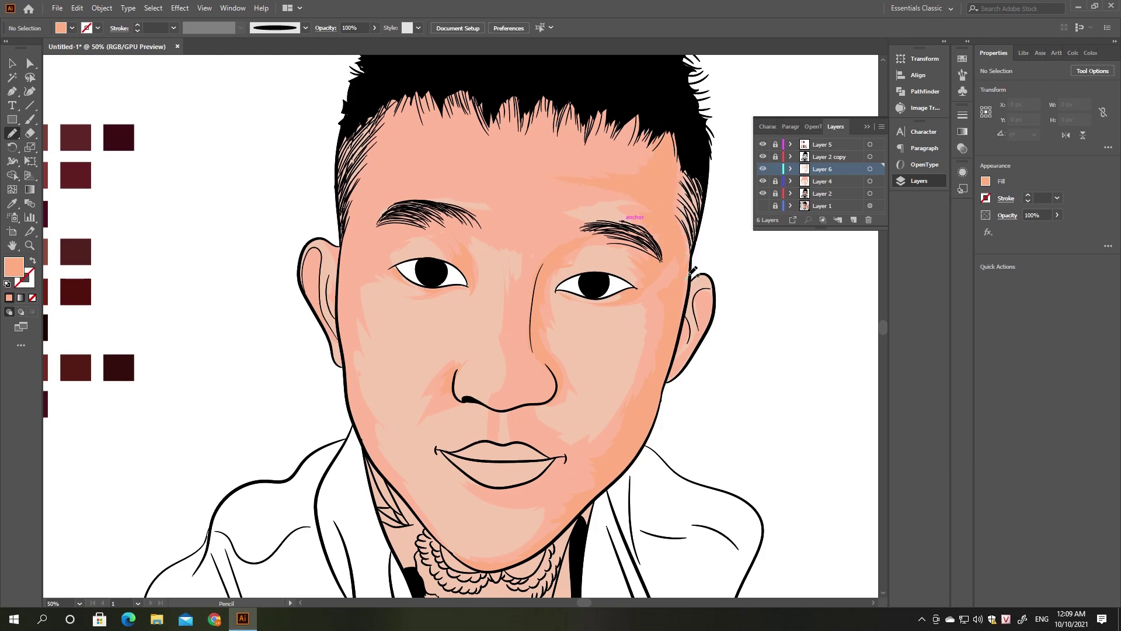
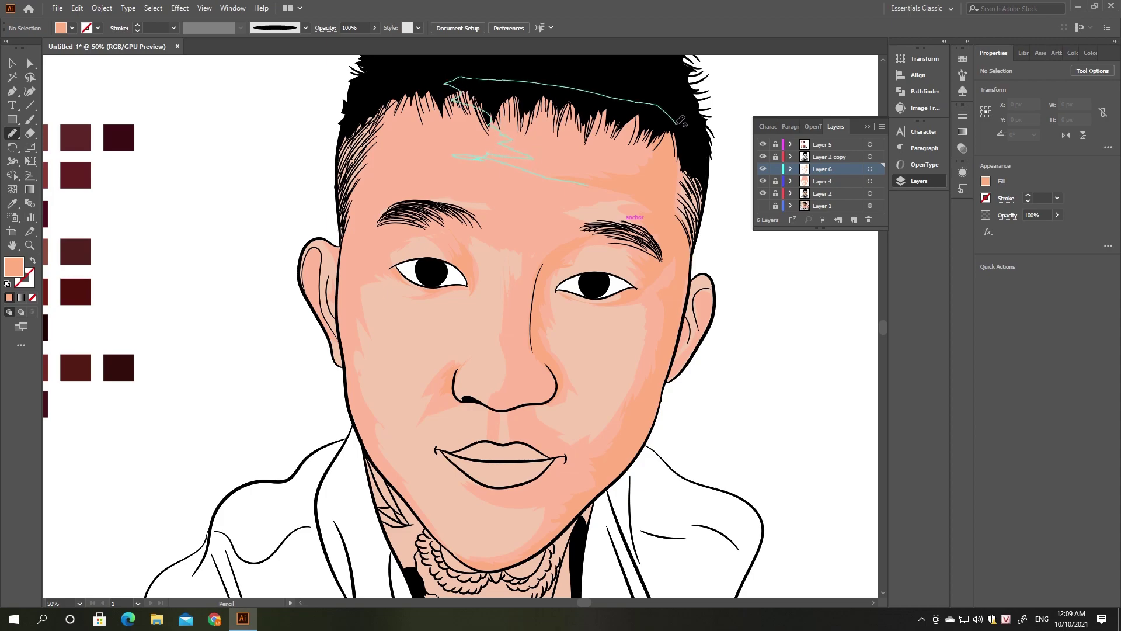
Draw peach shading patches along the forehead hairline, left cheek, below the nose and right cheek
{"action": "mouse_move", "coordinate": [477, 156]}
{"action": "left_mouse_down"}
{"action": "mouse_move", "coordinate": [608, 153]}
{"action": "mouse_move", "coordinate": [567, 173]}
{"action": "mouse_move", "coordinate": [584, 174]}
{"action": "left_mouse_up"}
{"action": "left_click_drag", "start_coordinate": [355, 386], "coordinate": [347, 266]}
{"action": "left_click_drag", "start_coordinate": [368, 357], "coordinate": [370, 270]}
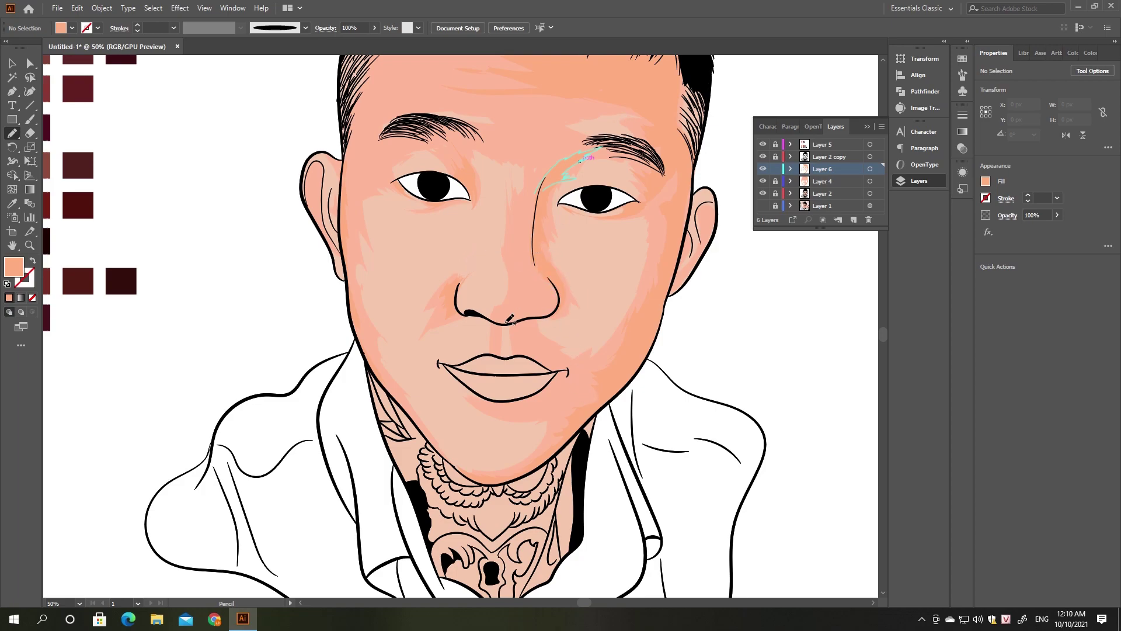
{"action": "scroll", "coordinate": [509, 319], "scroll_direction": "down", "scroll_amount": 2}
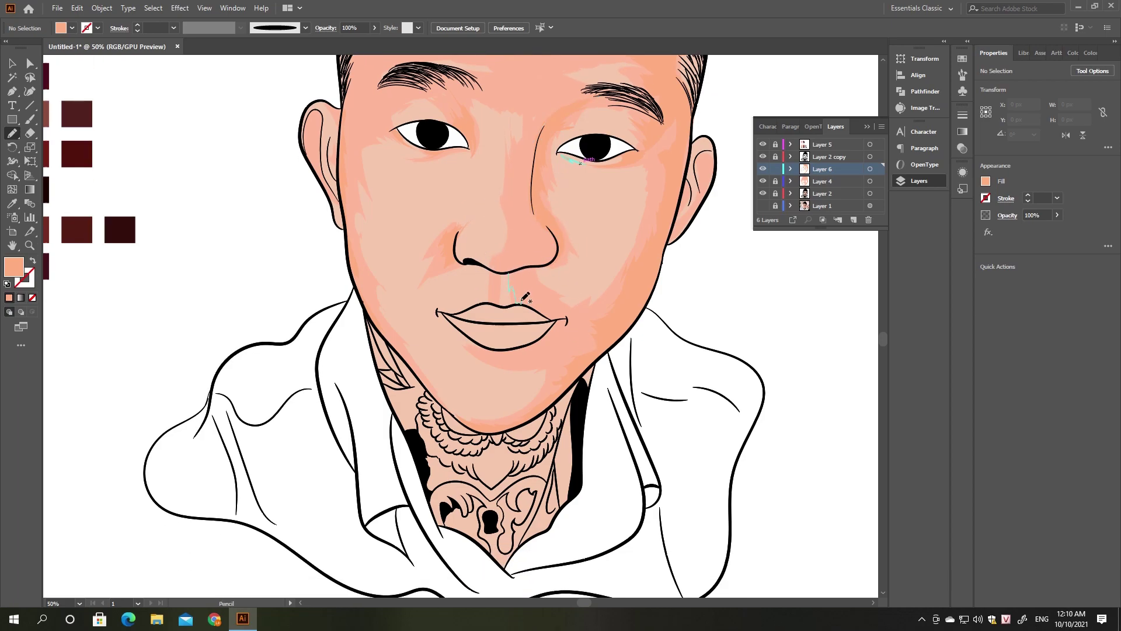
{"action": "mouse_move", "coordinate": [512, 270]}
{"action": "left_mouse_down"}
{"action": "mouse_move", "coordinate": [525, 268]}
{"action": "mouse_move", "coordinate": [505, 272]}
{"action": "left_mouse_up"}
{"action": "left_click_drag", "start_coordinate": [622, 290], "coordinate": [624, 295]}
{"action": "scroll", "coordinate": [538, 216], "scroll_direction": "up", "scroll_amount": 5}
{"action": "scroll", "coordinate": [619, 175], "scroll_direction": "down", "scroll_amount": 3}
Add peach patches above the right eye, up the left temple, under the left eye, beside the nose and on the forehead
{"action": "mouse_move", "coordinate": [534, 248]}
{"action": "left_mouse_down"}
{"action": "mouse_move", "coordinate": [576, 224]}
{"action": "mouse_move", "coordinate": [526, 234]}
{"action": "left_mouse_up"}
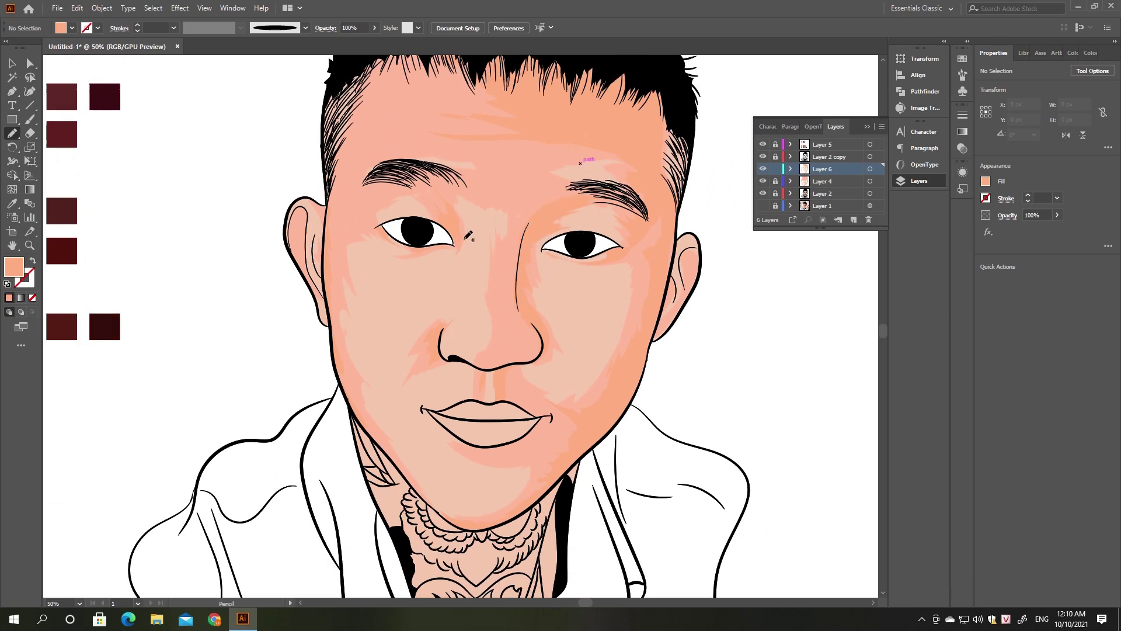
{"action": "left_click_drag", "start_coordinate": [342, 201], "coordinate": [359, 123]}
{"action": "left_click_drag", "start_coordinate": [442, 248], "coordinate": [437, 254]}
{"action": "scroll", "coordinate": [665, 216], "scroll_direction": "down", "scroll_amount": 3}
{"action": "scroll", "coordinate": [666, 215], "scroll_direction": "left", "scroll_amount": 3}
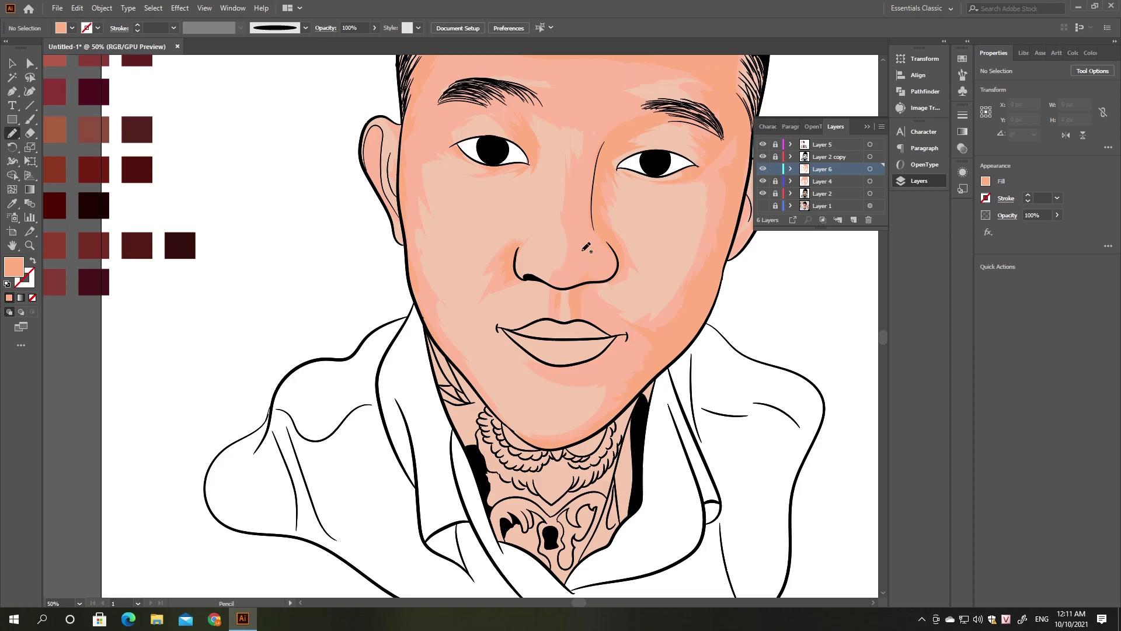
{"action": "left_click_drag", "start_coordinate": [591, 215], "coordinate": [601, 223]}
{"action": "scroll", "coordinate": [695, 142], "scroll_direction": "up", "scroll_amount": 6}
{"action": "scroll", "coordinate": [695, 142], "scroll_direction": "right", "scroll_amount": 2}
{"action": "left_click_drag", "start_coordinate": [653, 304], "coordinate": [657, 300]}
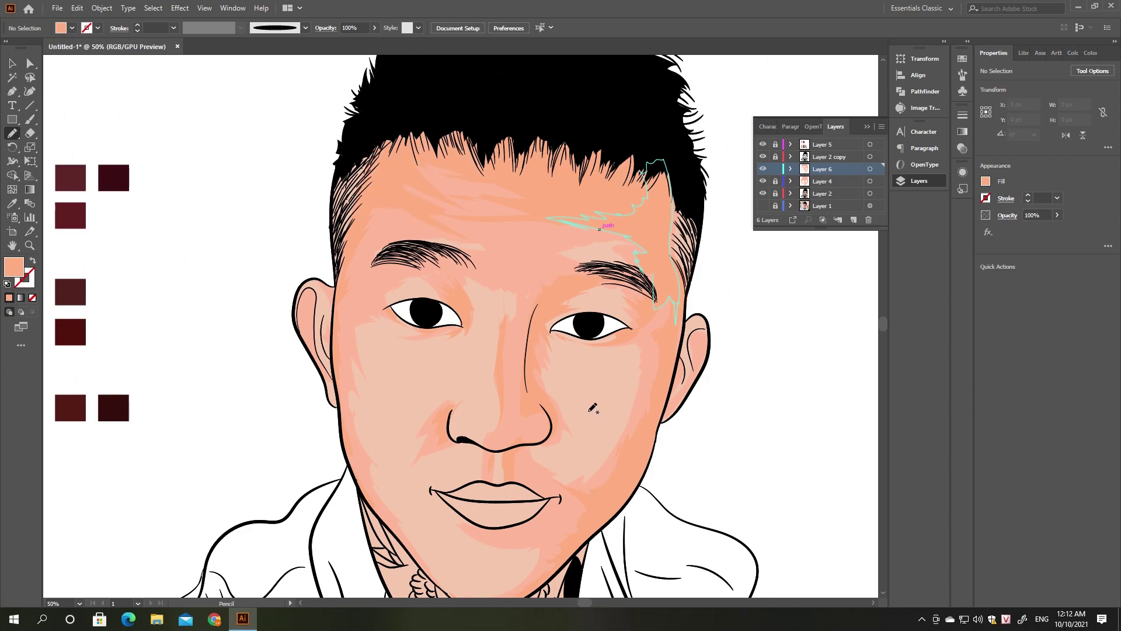
{"action": "scroll", "coordinate": [593, 408], "scroll_direction": "down", "scroll_amount": 1}
{"action": "scroll", "coordinate": [525, 304], "scroll_direction": "down", "scroll_amount": 4}
Lock the shading-patch layer and make the unlocked lower skin layer the working layer
{"action": "left_click", "coordinate": [776, 169]}
{"action": "left_click", "coordinate": [776, 181]}
{"action": "left_click", "coordinate": [822, 181]}
Add a new layer and pencil a closed highlight shape on the left cheek
{"action": "key", "text": "i"}
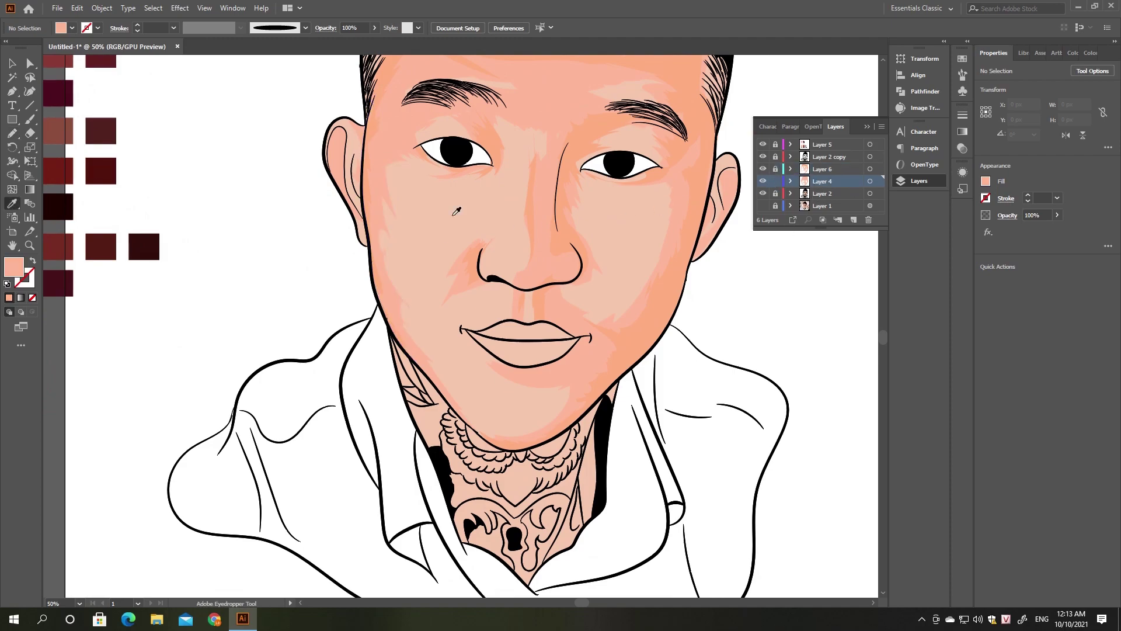
{"action": "left_click", "coordinate": [853, 219], "text": "ctrl"}
{"action": "key", "text": "n"}
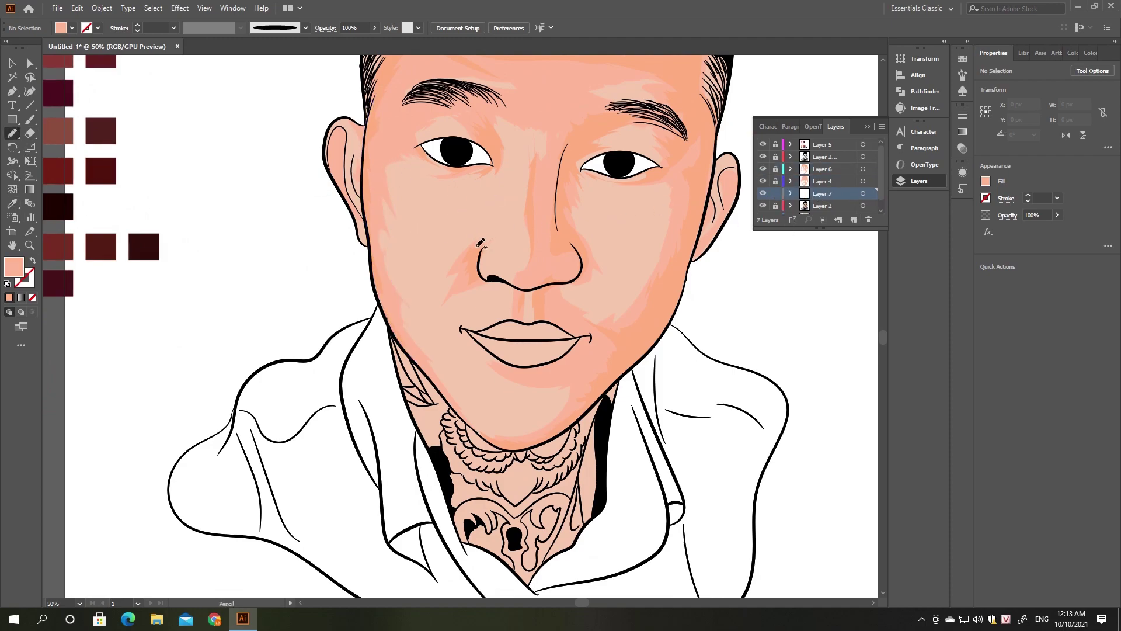
{"action": "left_click_drag", "start_coordinate": [476, 246], "coordinate": [435, 263]}
Recolor the cheek highlight to saturation 30 and deselect it
{"action": "key", "text": "ctrl+minus"}
{"action": "left_click", "coordinate": [76, 8]}
{"action": "mouse_move", "coordinate": [104, 212]}
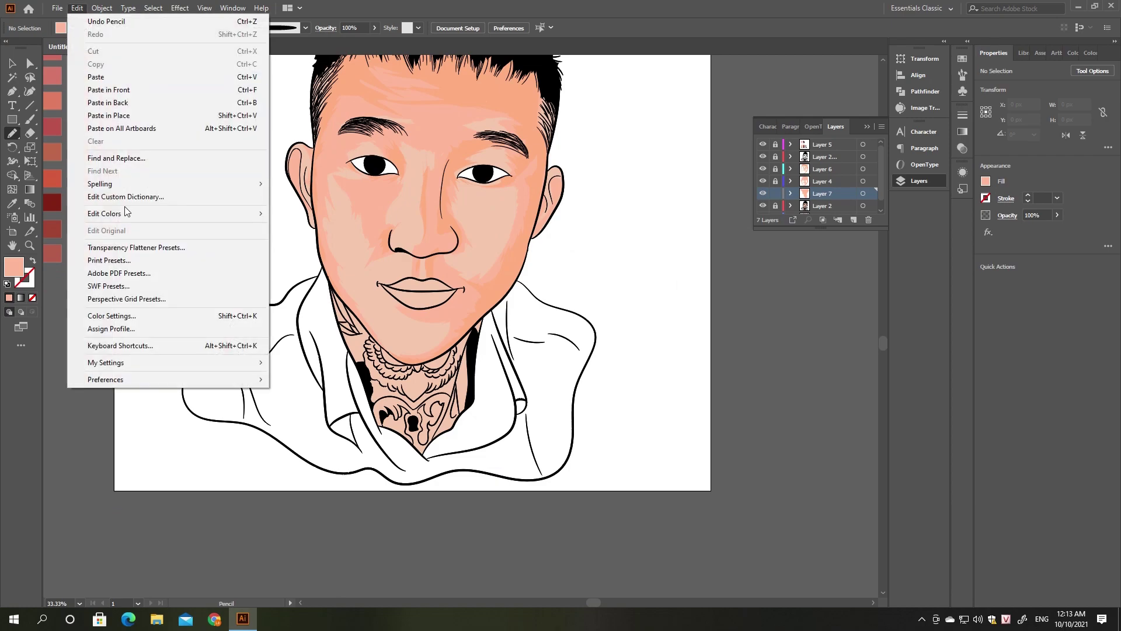
{"action": "left_click", "coordinate": [314, 213]}
{"action": "left_click_drag", "start_coordinate": [775, 425], "coordinate": [769, 431]}
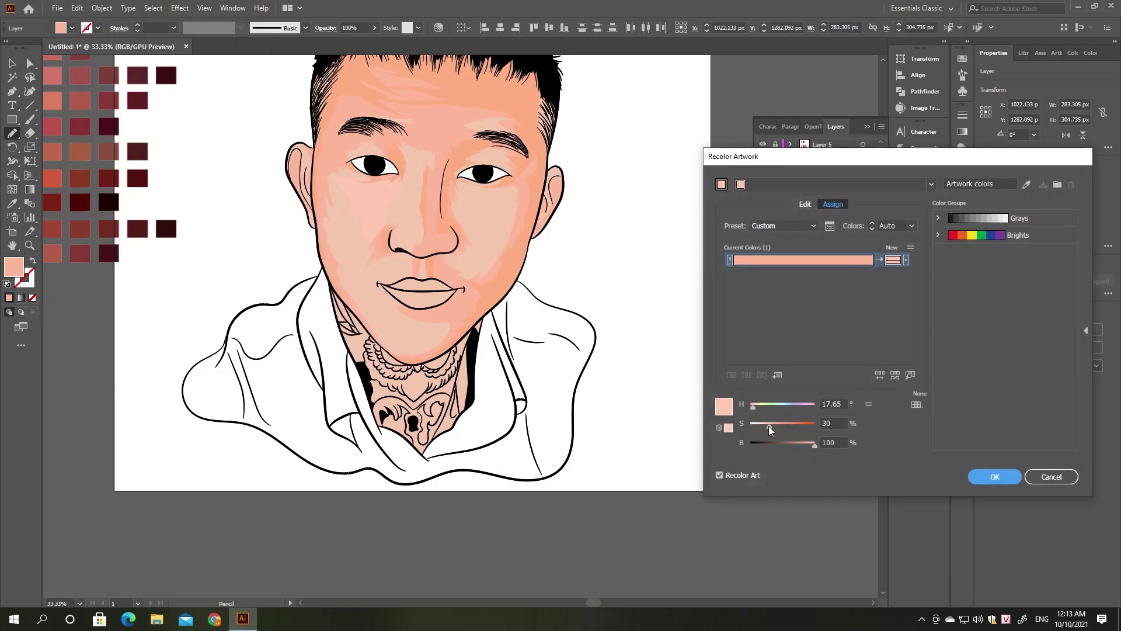
{"action": "key", "text": "Return"}
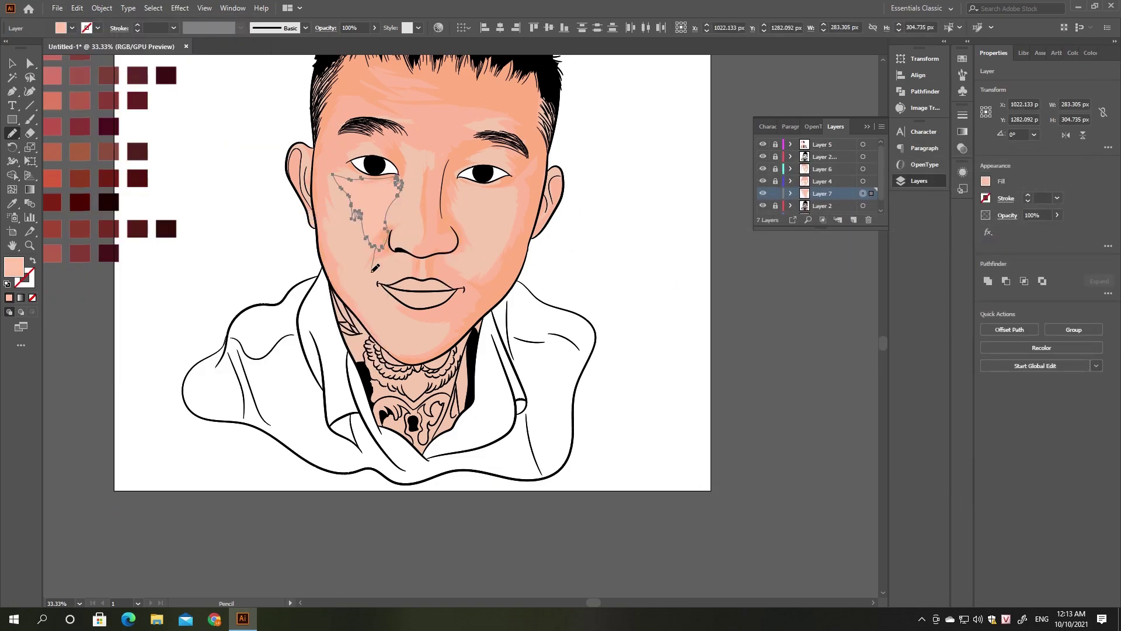
{"action": "key", "text": "ctrl+shift+a"}
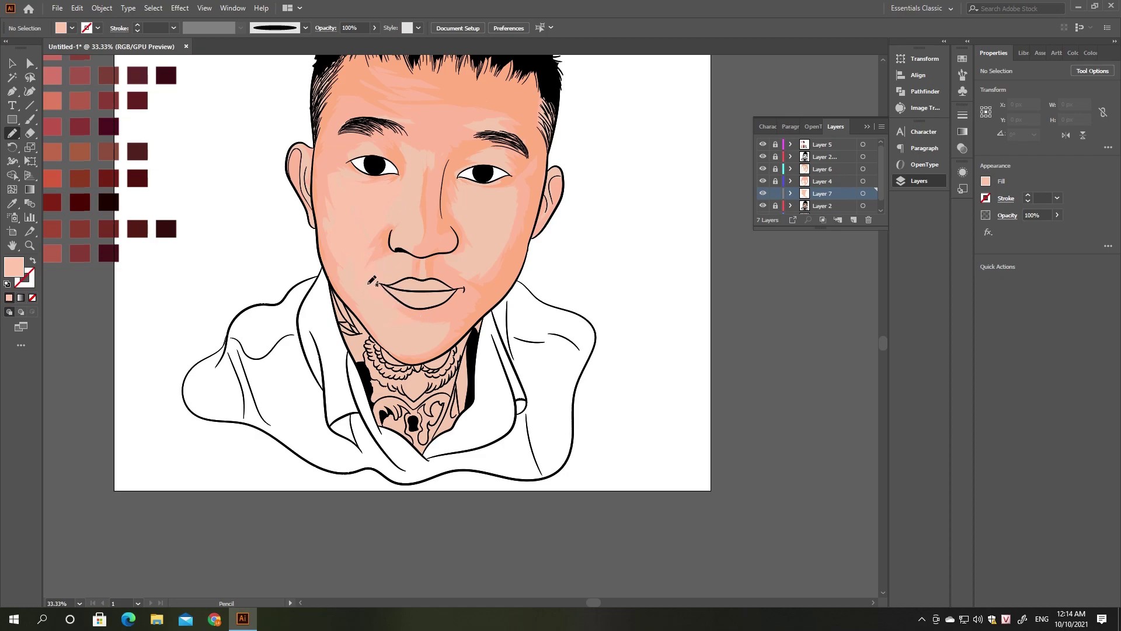
Pencil pale highlights from nose bridge to eyebrow, on the right cheek, near the lip corner and chin
{"action": "left_click_drag", "start_coordinate": [415, 166], "coordinate": [403, 131]}
{"action": "left_click_drag", "start_coordinate": [456, 201], "coordinate": [453, 188]}
{"action": "key", "text": "ctrl+plus"}
{"action": "left_click_drag", "start_coordinate": [466, 261], "coordinate": [536, 218]}
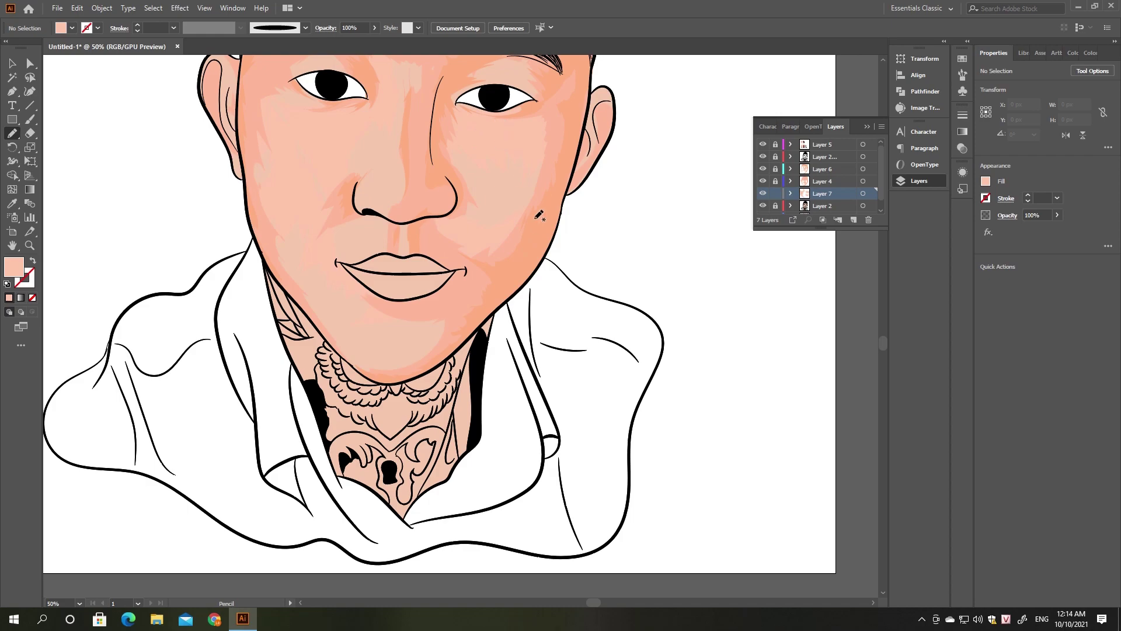
{"action": "left_click_drag", "start_coordinate": [344, 341], "coordinate": [456, 373]}
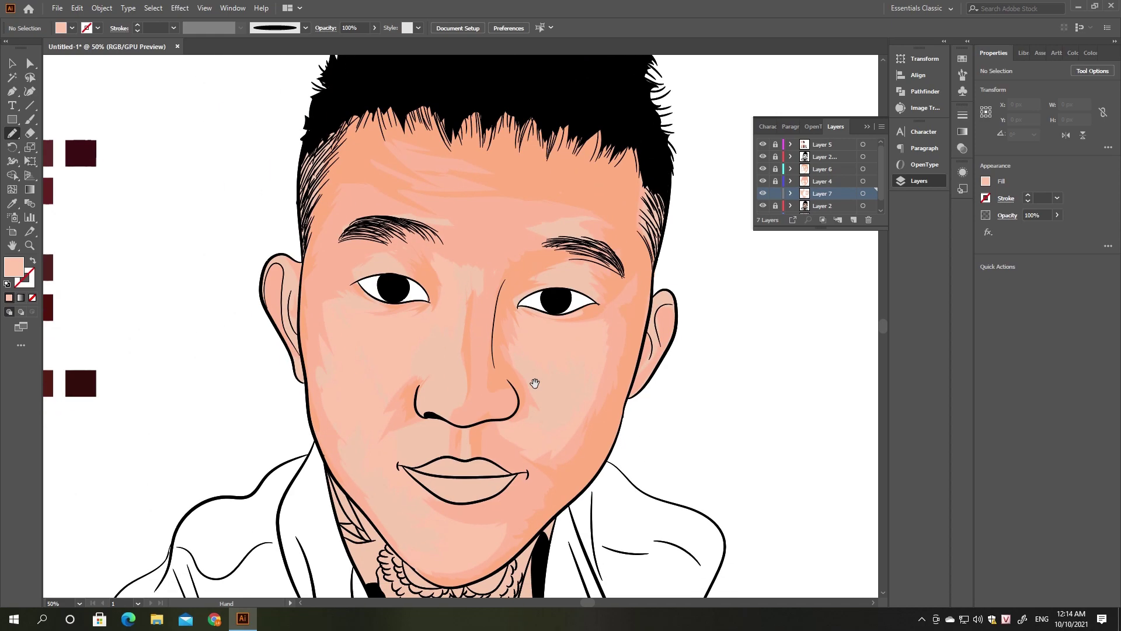
{"action": "scroll", "coordinate": [546, 330], "scroll_direction": "up", "scroll_amount": 5}
{"action": "scroll", "coordinate": [545, 330], "scroll_direction": "left", "scroll_amount": 2}
{"action": "scroll", "coordinate": [416, 241], "scroll_direction": "up", "scroll_amount": 1}
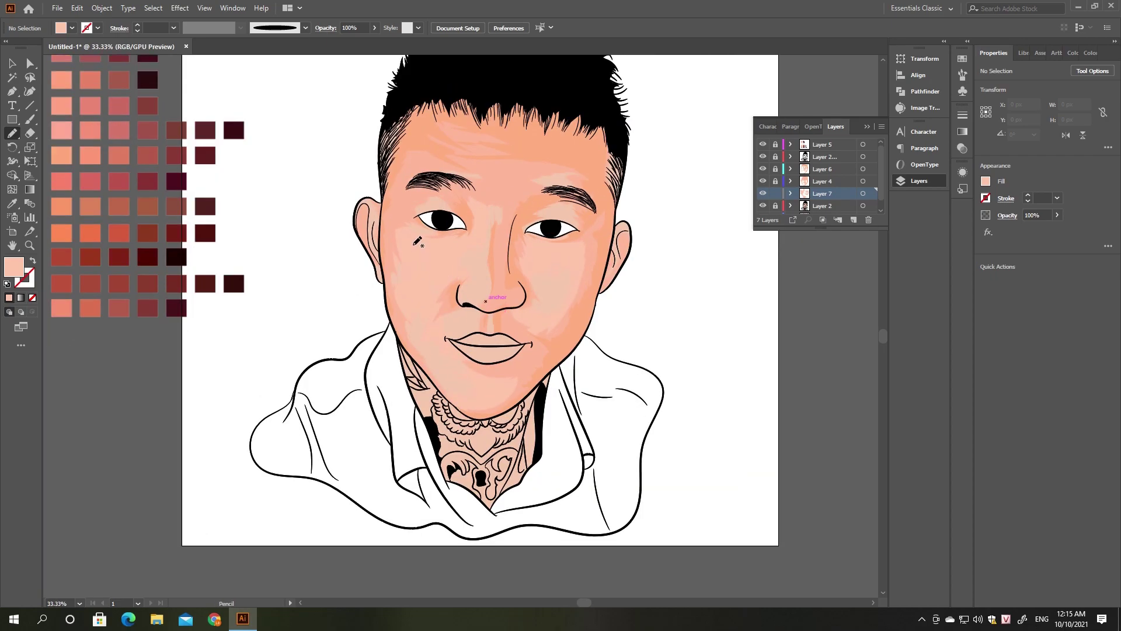
{"action": "left_click_drag", "start_coordinate": [143, 269], "coordinate": [220, 314]}
Add Layer 8 and pick the salmon colour from a swatch for drawing
{"action": "left_click", "coordinate": [853, 220]}
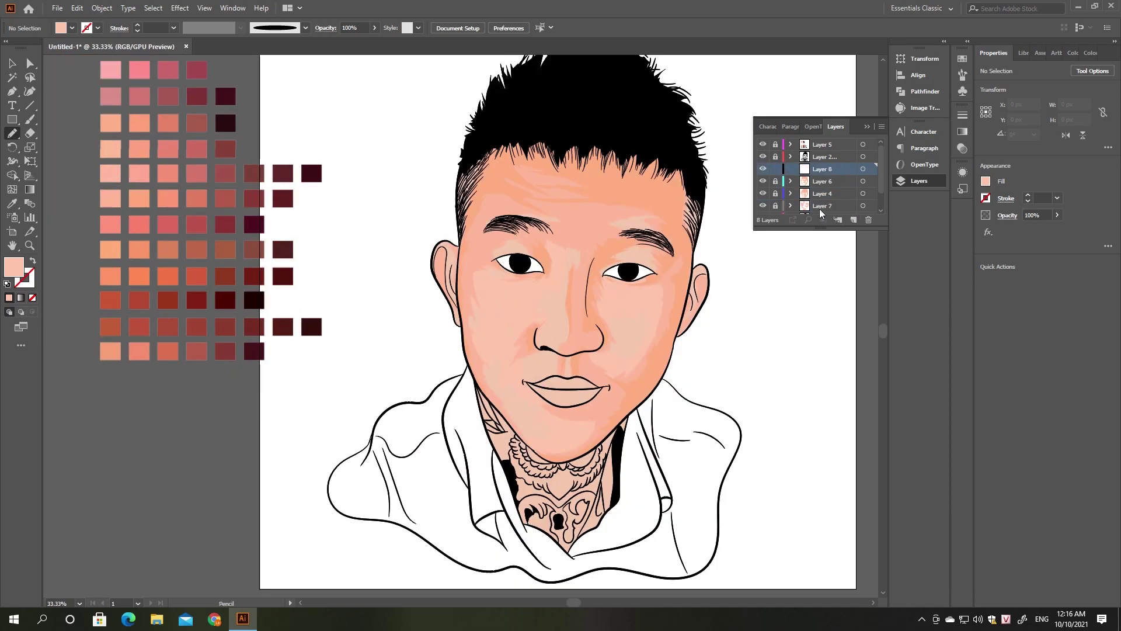
{"action": "key", "text": "i"}
{"action": "left_click", "coordinate": [226, 228]}
{"action": "key", "text": "n"}
{"action": "key", "text": "ctrl+plus"}
{"action": "key", "text": "ctrl+plus"}
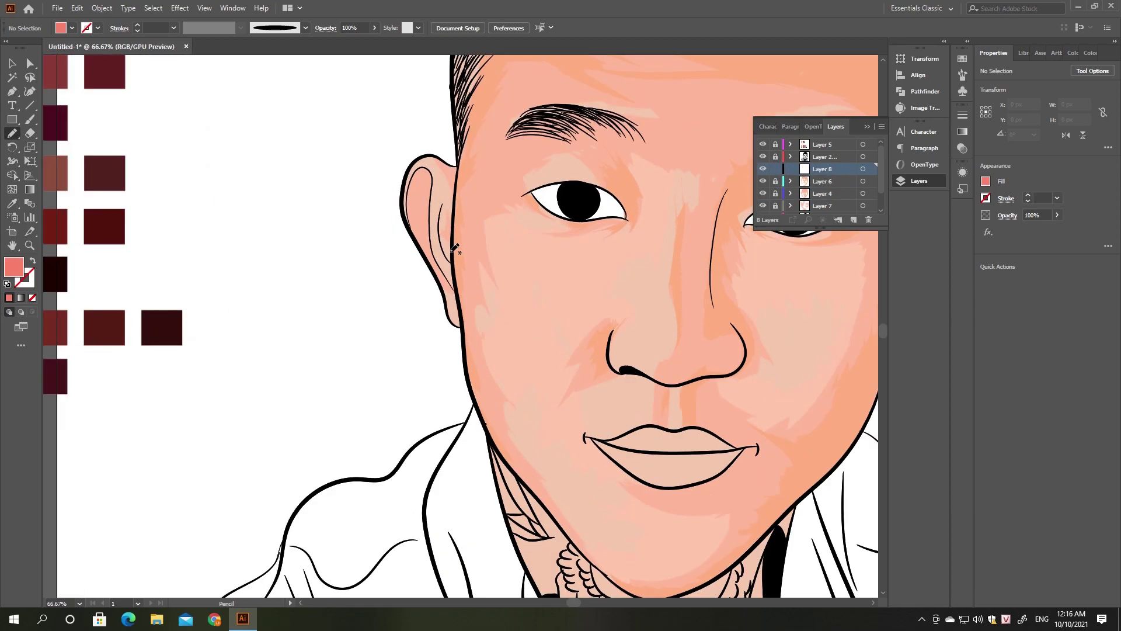
Fill the inner ear with salmon shading from the outer rim down to the lobe
{"action": "left_click_drag", "start_coordinate": [454, 248], "coordinate": [449, 275]}
{"action": "left_click_drag", "start_coordinate": [407, 223], "coordinate": [417, 178]}
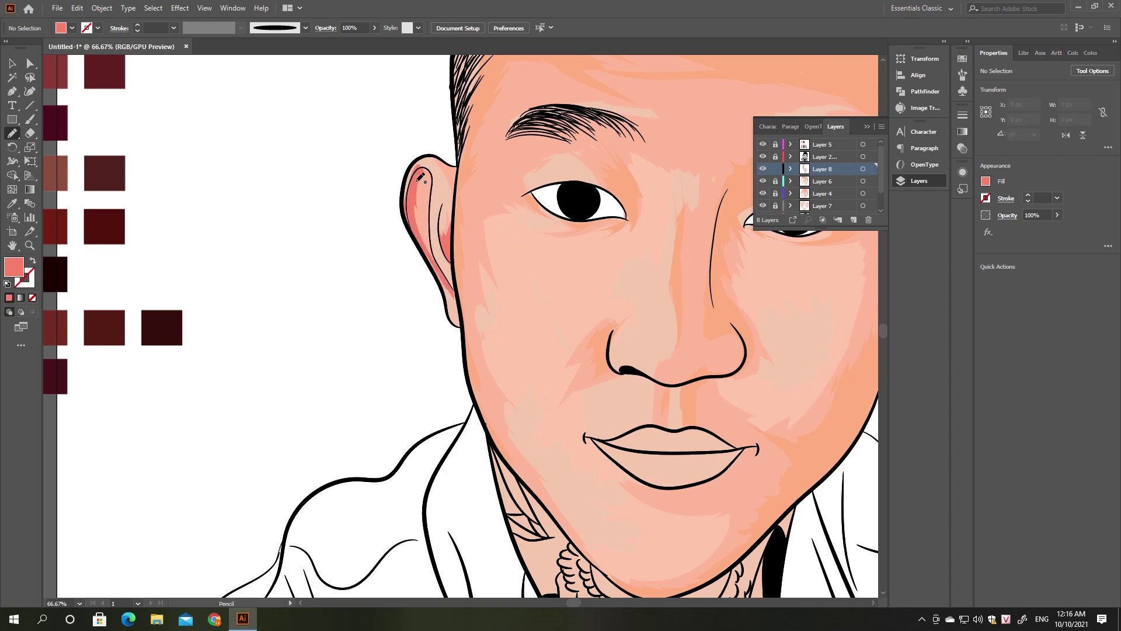
{"action": "left_click_drag", "start_coordinate": [446, 230], "coordinate": [454, 297]}
{"action": "scroll", "coordinate": [508, 223], "scroll_direction": "right", "scroll_amount": 5}
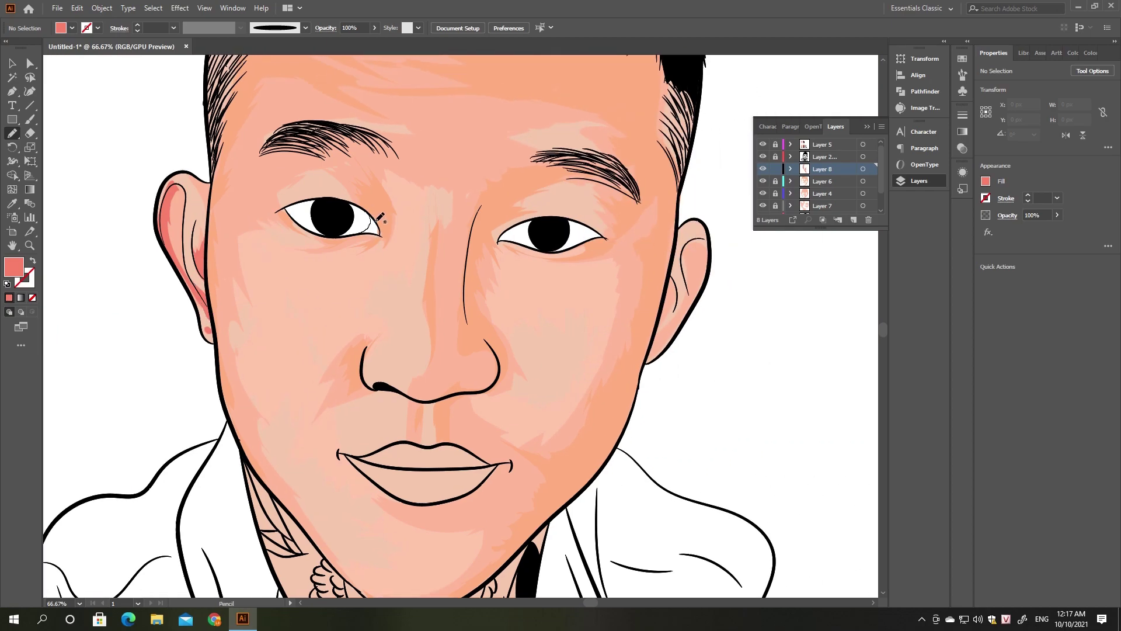
Add salmon shading at the inner eye corner, then zoom to about 66.67%
{"action": "left_click_drag", "start_coordinate": [377, 220], "coordinate": [370, 214]}
{"action": "scroll", "coordinate": [280, 183], "scroll_direction": "down", "scroll_amount": 1}
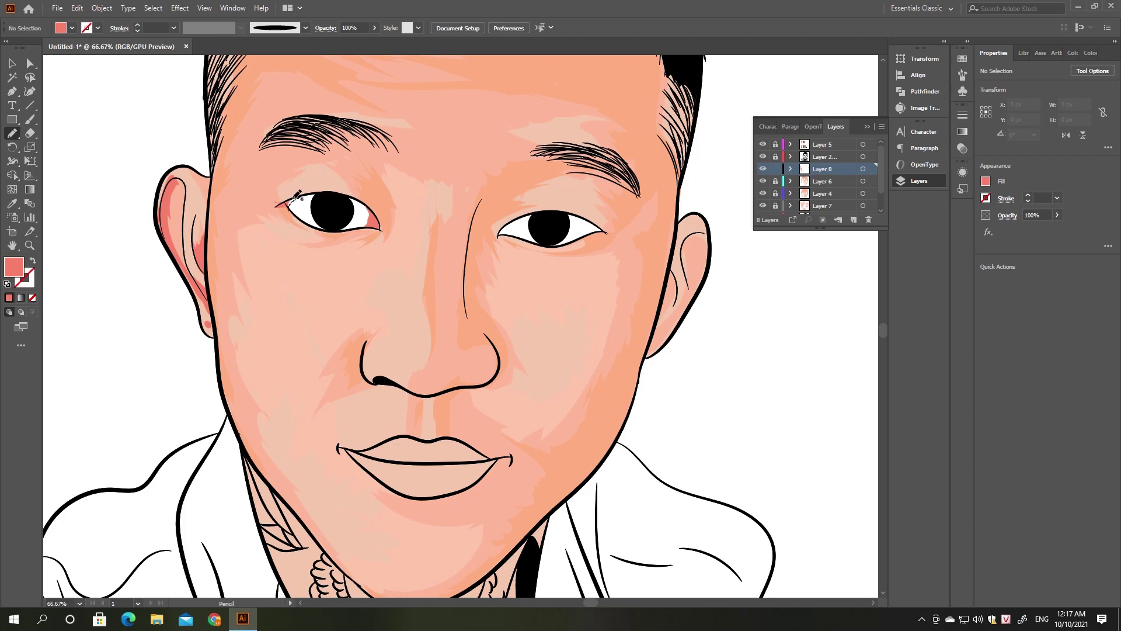
{"action": "scroll", "coordinate": [429, 266], "scroll_direction": "up", "scroll_amount": 2}
{"action": "scroll", "coordinate": [429, 267], "scroll_direction": "right", "scroll_amount": 2}
{"action": "scroll", "coordinate": [504, 252], "scroll_direction": "down", "scroll_amount": 2}
{"action": "scroll", "coordinate": [503, 251], "scroll_direction": "right", "scroll_amount": 1}
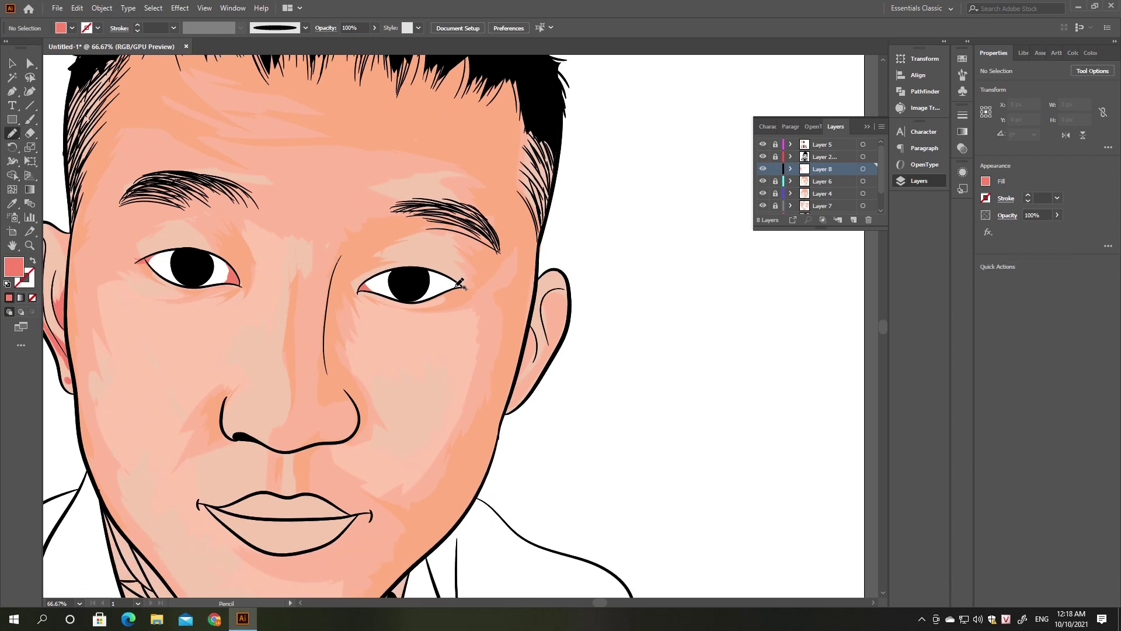
{"action": "key", "text": "ctrl+equal"}
{"action": "key", "text": "ctrl+equal"}
{"action": "key", "text": "ctrl+equal"}
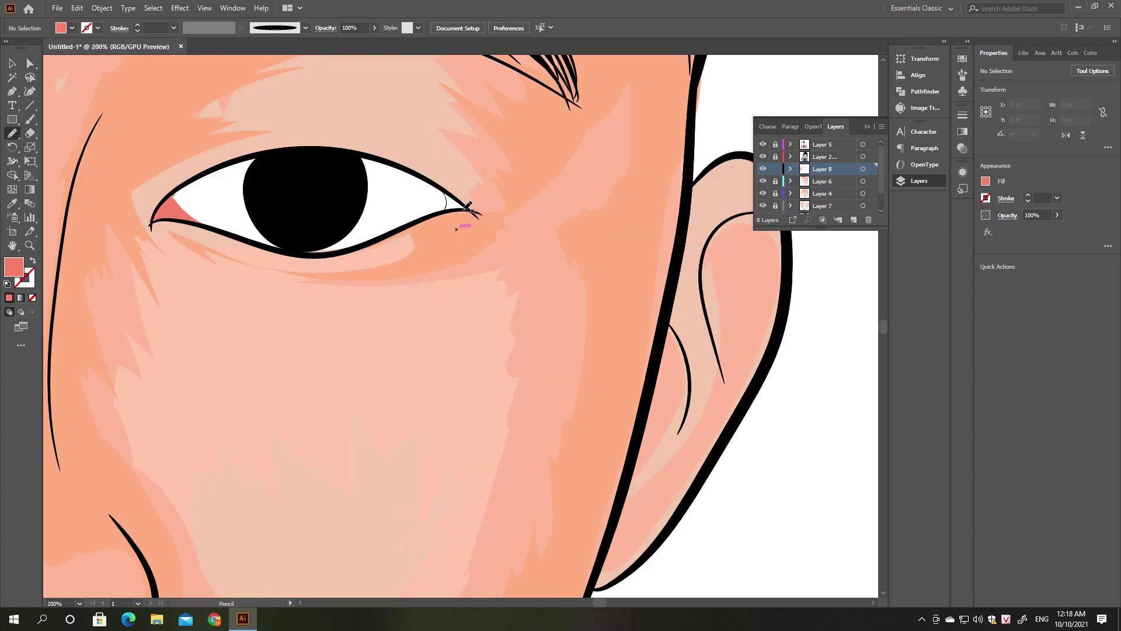
{"action": "key", "text": "ctrl+0"}
{"action": "key", "text": "ctrl+1"}
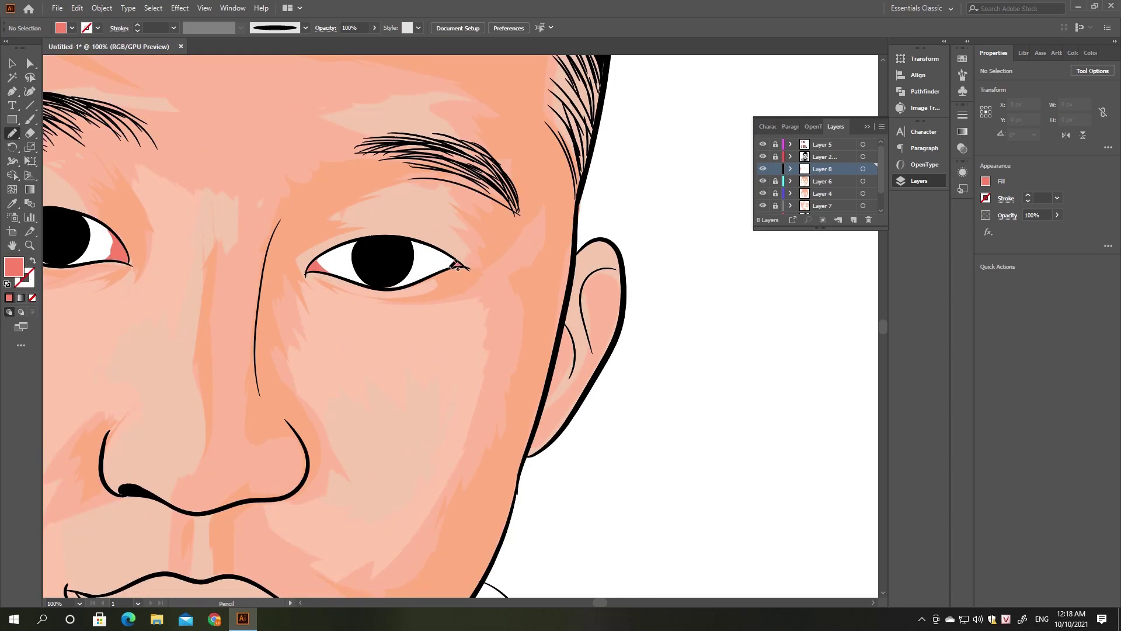
{"action": "key", "text": "ctrl+0"}
{"action": "key", "text": "ctrl+equal"}
{"action": "key", "text": "ctrl+equal"}
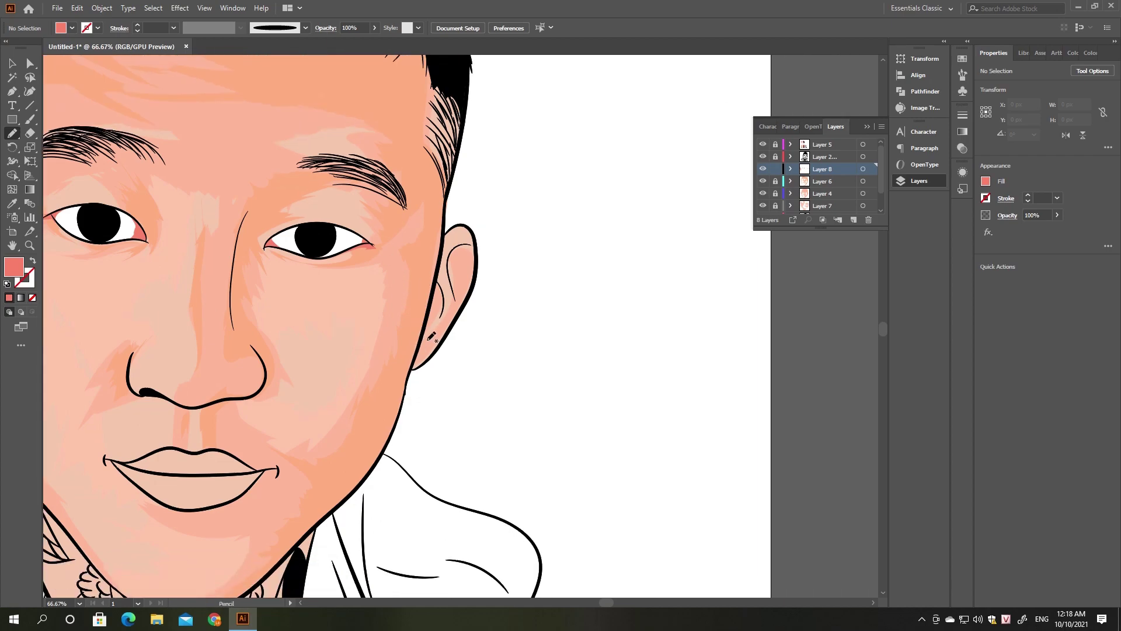
Trace more salmon shading around the inner ear and zoom out to the whole portrait
{"action": "left_click_drag", "start_coordinate": [433, 336], "coordinate": [457, 231]}
{"action": "key", "text": "ctrl+minus"}
{"action": "key", "text": "ctrl+minus"}
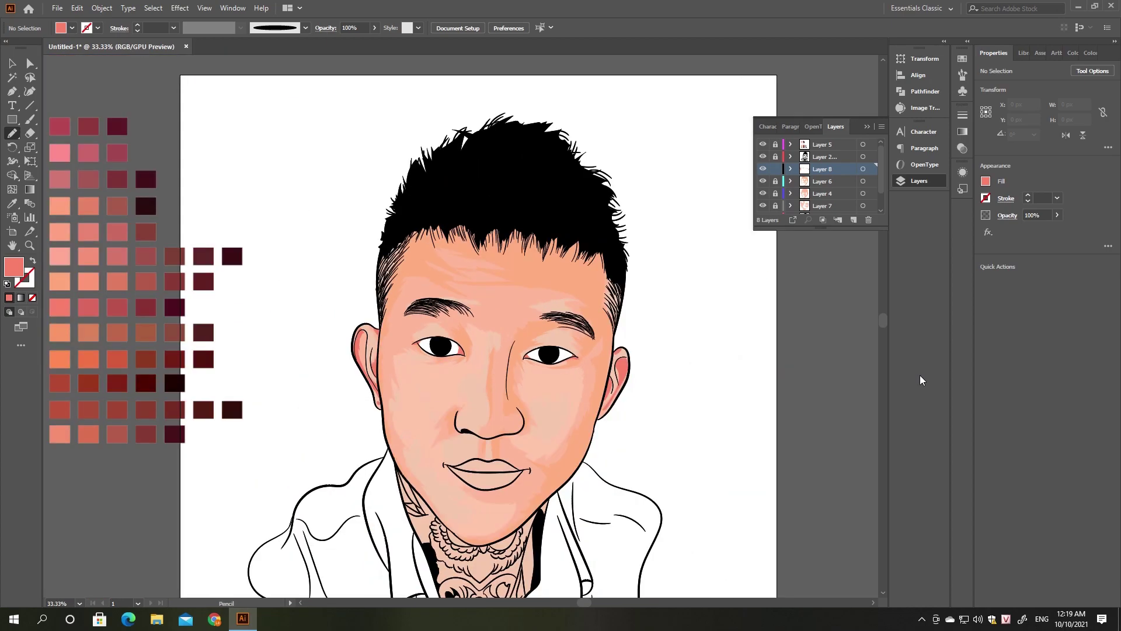
{"action": "key", "text": "ctrl+equal"}
{"action": "scroll", "coordinate": [385, 408], "scroll_direction": "up", "scroll_amount": 3}
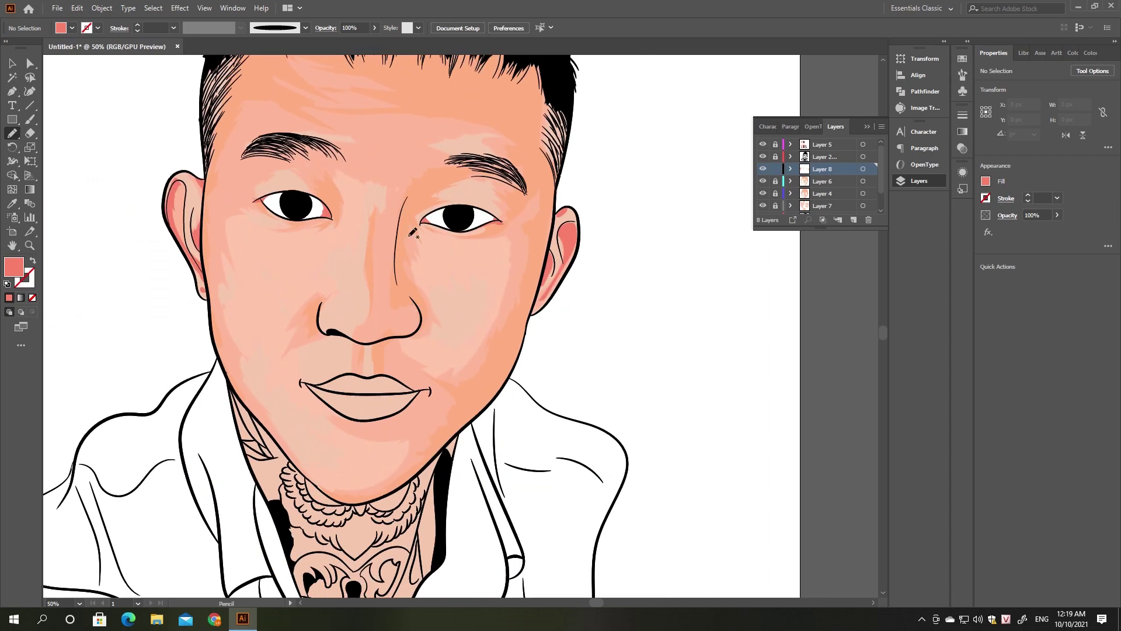
{"action": "key", "text": "ctrl+minus"}
Tone down the ear shading colour with Recolor Artwork and confirm it
{"action": "left_click", "coordinate": [77, 8]}
{"action": "left_click", "coordinate": [375, 215]}
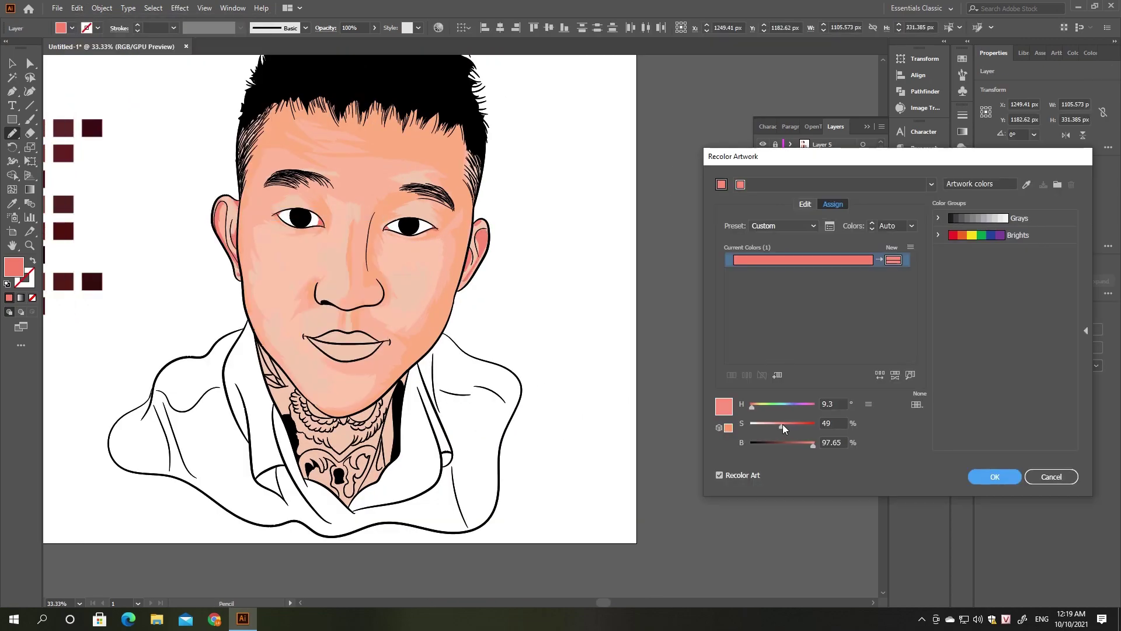
{"action": "left_click", "coordinate": [993, 474]}
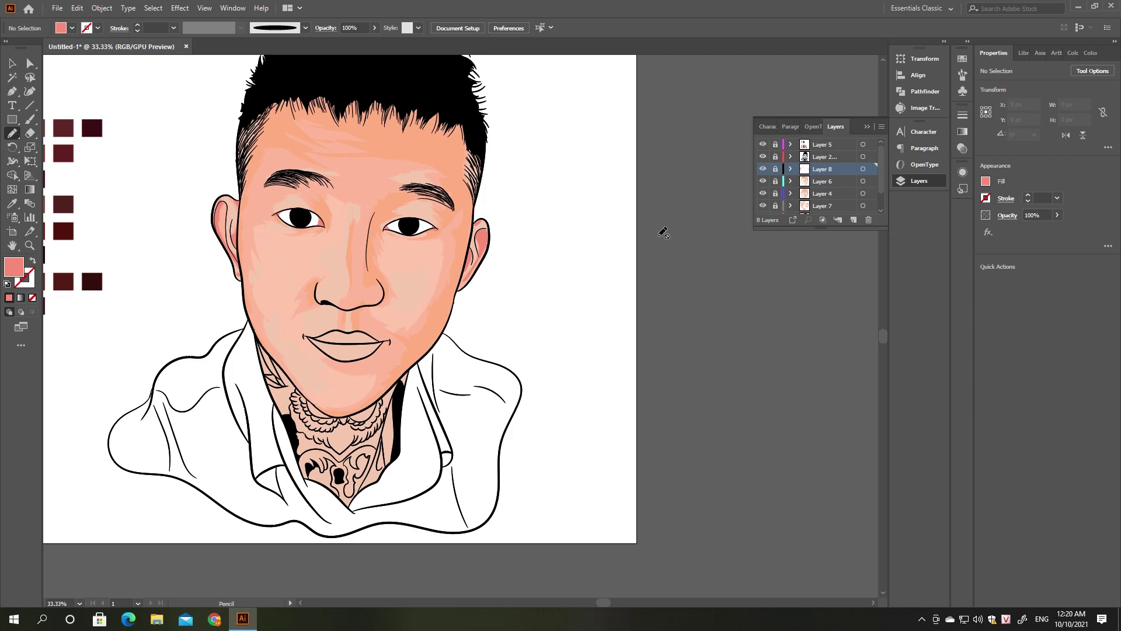
{"action": "scroll", "coordinate": [508, 268], "scroll_direction": "up", "scroll_amount": 3}
{"action": "key", "text": "ctrl+0"}
{"action": "key", "text": "ctrl+plus"}
On a new Layer 9, pencil pink patches on the nose, nose bridge, eyebrow and left eye corner
{"action": "key", "text": "ctrl+l"}
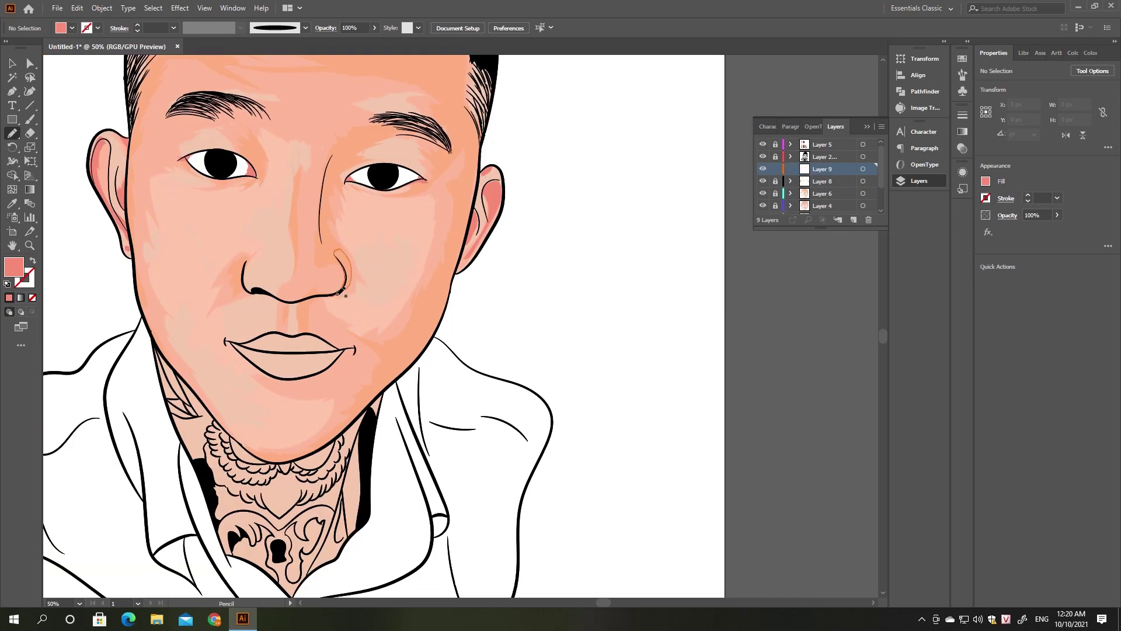
{"action": "left_click_drag", "start_coordinate": [342, 290], "coordinate": [345, 285]}
{"action": "mouse_move", "coordinate": [337, 240]}
{"action": "left_mouse_down"}
{"action": "mouse_move", "coordinate": [327, 257]}
{"action": "mouse_move", "coordinate": [333, 231]}
{"action": "left_mouse_up"}
{"action": "left_click_drag", "start_coordinate": [367, 138], "coordinate": [371, 128]}
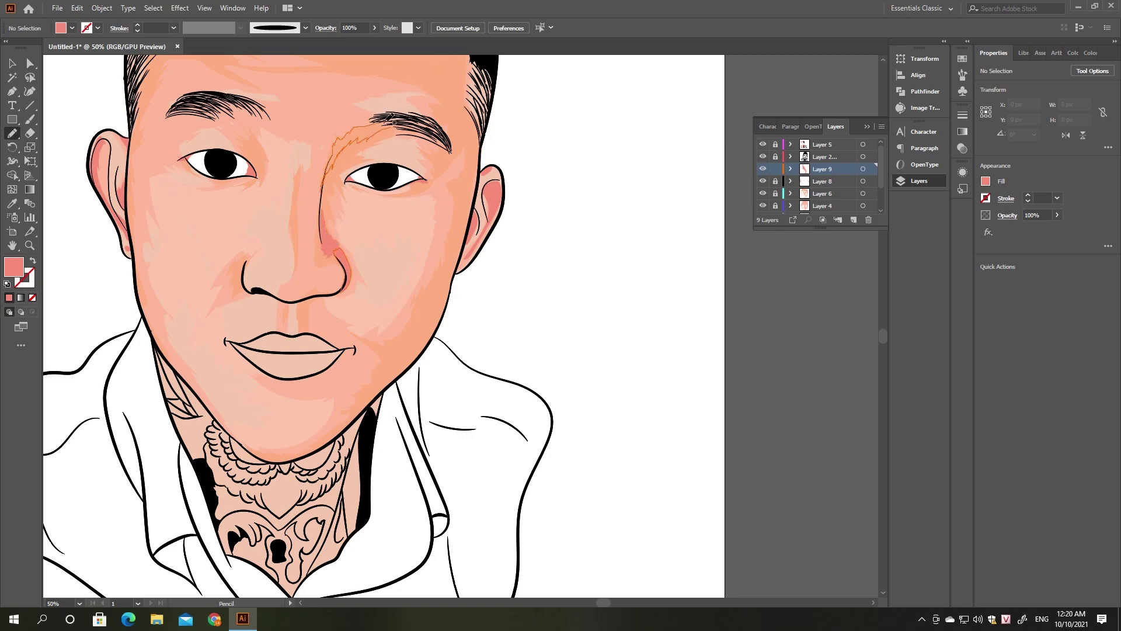
{"action": "left_click_drag", "start_coordinate": [262, 171], "coordinate": [251, 140]}
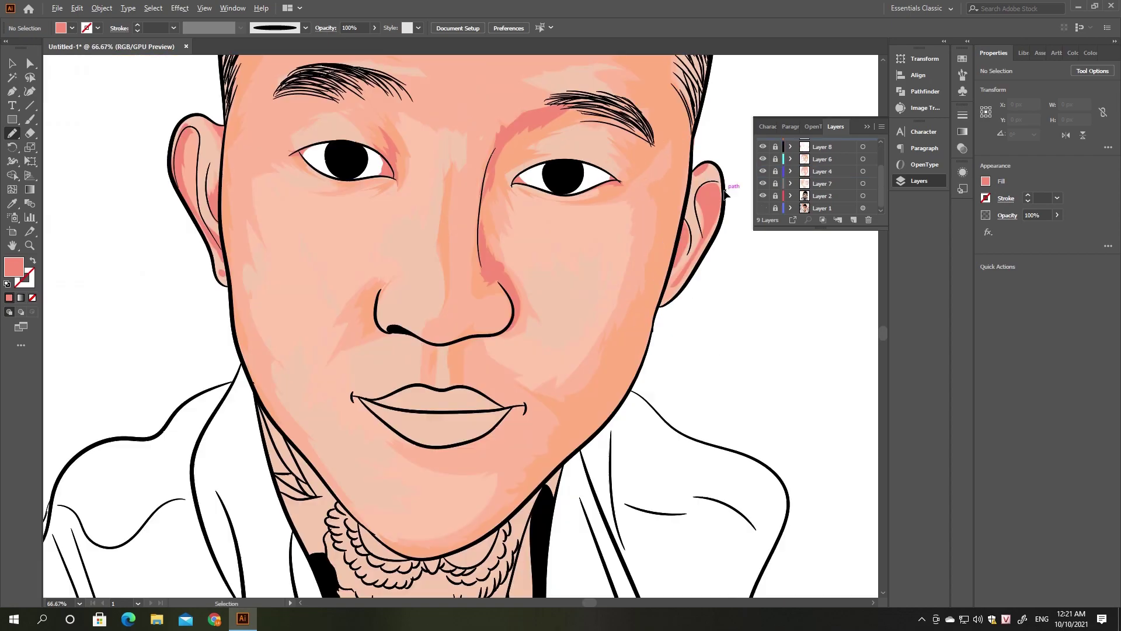
{"action": "key", "text": "ctrl+plus"}
{"action": "key", "text": "ctrl+plus"}
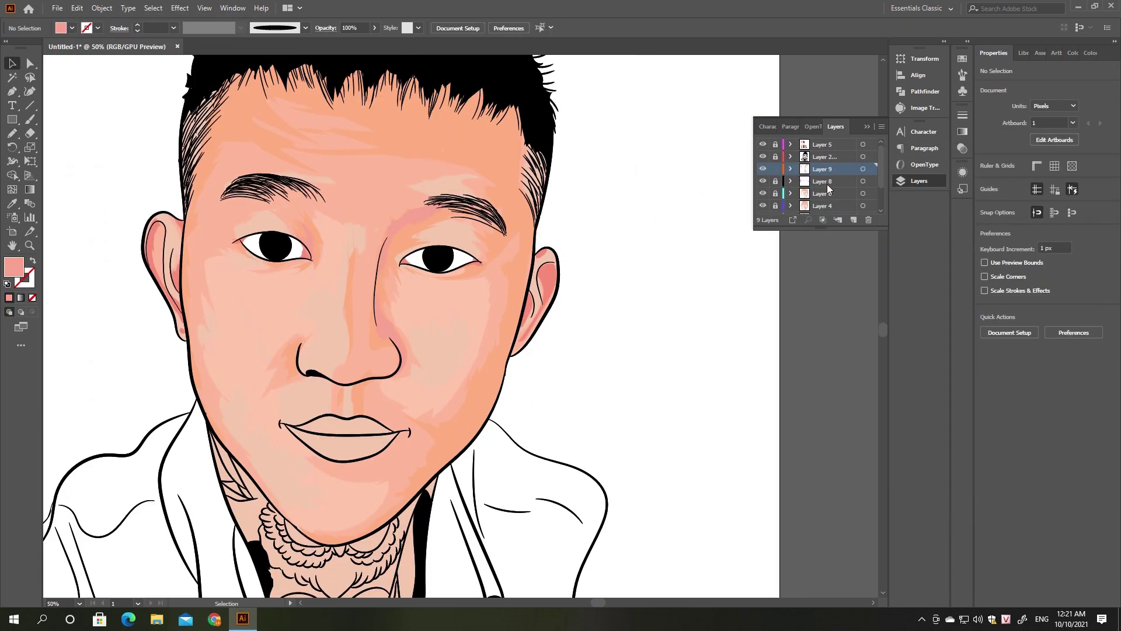
Recolor the nose-bridge highlight to pale pink and clear the selection
{"action": "left_click", "coordinate": [373, 263]}
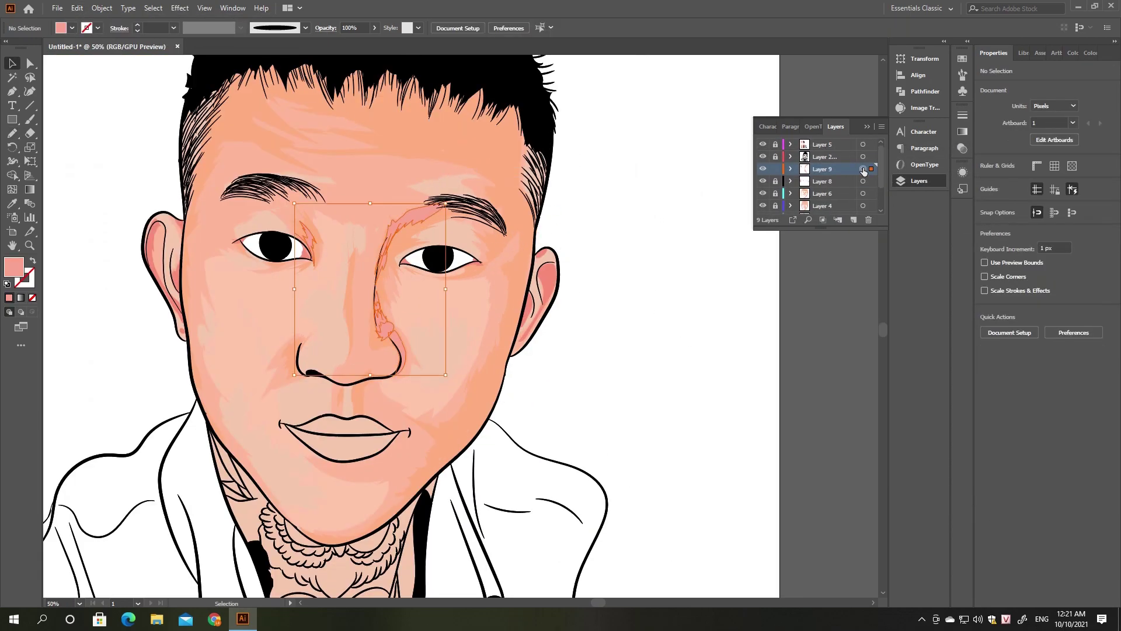
{"action": "left_click", "coordinate": [76, 8]}
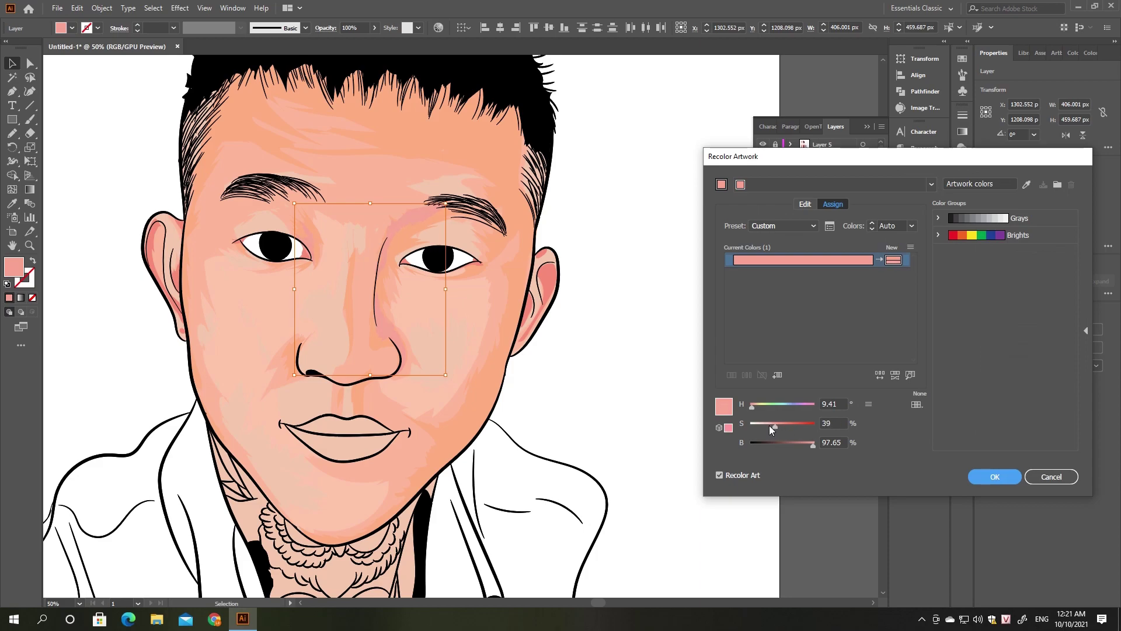
{"action": "left_click", "coordinate": [994, 476]}
{"action": "left_click", "coordinate": [646, 289]}
Pencil shading strokes near the inner eye corner and along the nose
{"action": "key", "text": "n"}
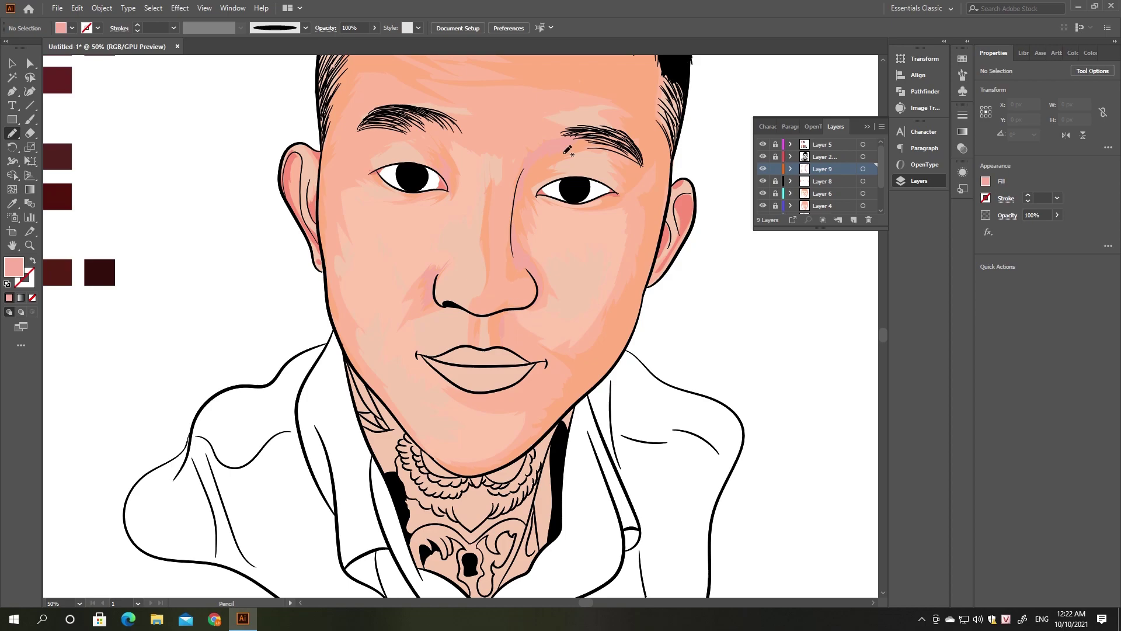
{"action": "scroll", "coordinate": [386, 320], "scroll_direction": "up", "scroll_amount": 3}
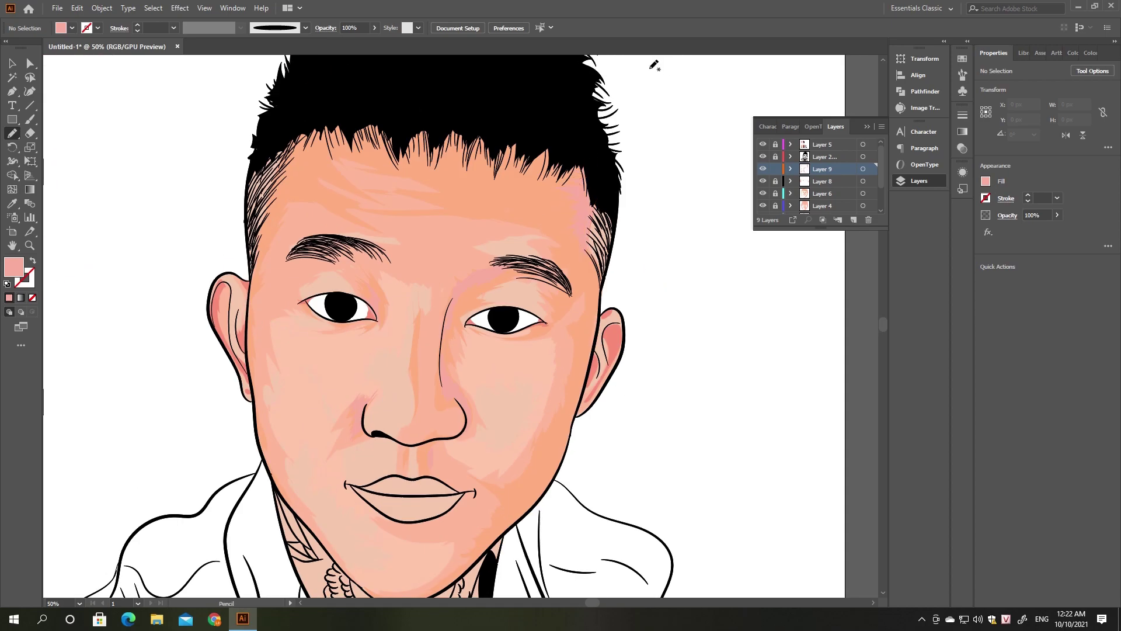
{"action": "scroll", "coordinate": [512, 274], "scroll_direction": "down", "scroll_amount": 5}
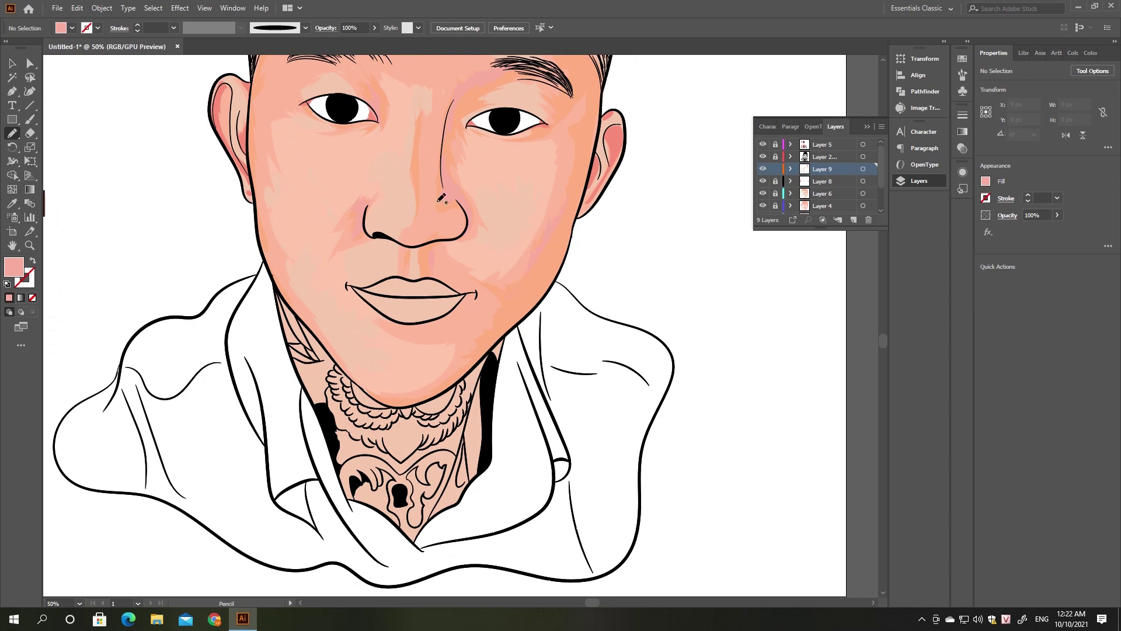
{"action": "scroll", "coordinate": [440, 199], "scroll_direction": "up", "scroll_amount": 3}
{"action": "left_click_drag", "start_coordinate": [405, 236], "coordinate": [397, 229]}
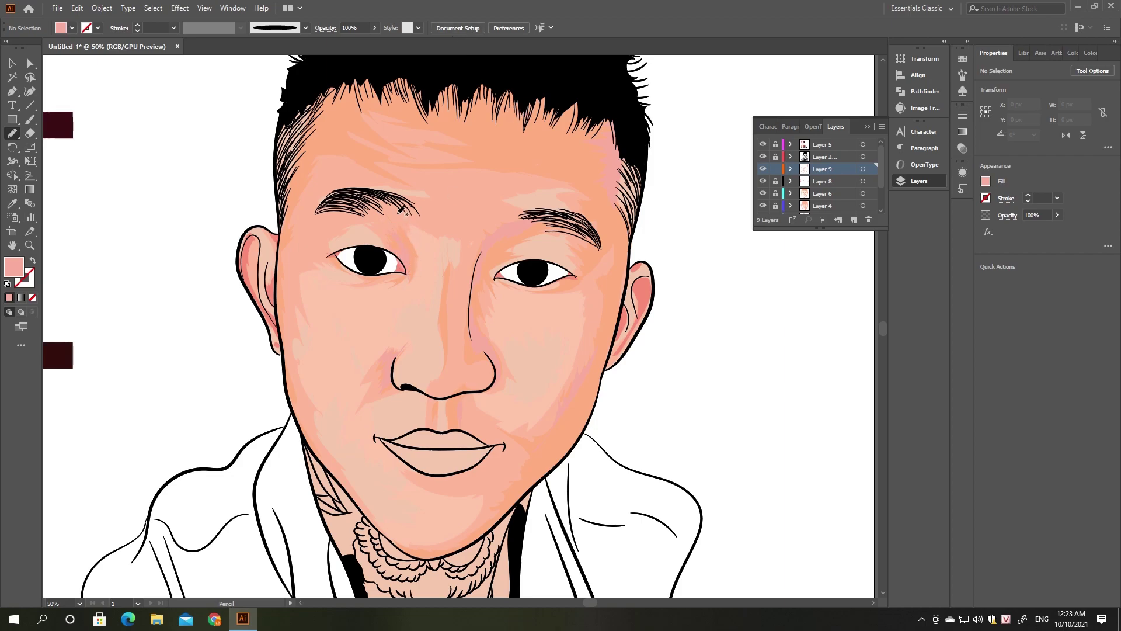
{"action": "scroll", "coordinate": [340, 186], "scroll_direction": "down", "scroll_amount": 1}
{"action": "scroll", "coordinate": [538, 250], "scroll_direction": "up", "scroll_amount": 1}
{"action": "scroll", "coordinate": [538, 250], "scroll_direction": "up", "scroll_amount": 2}
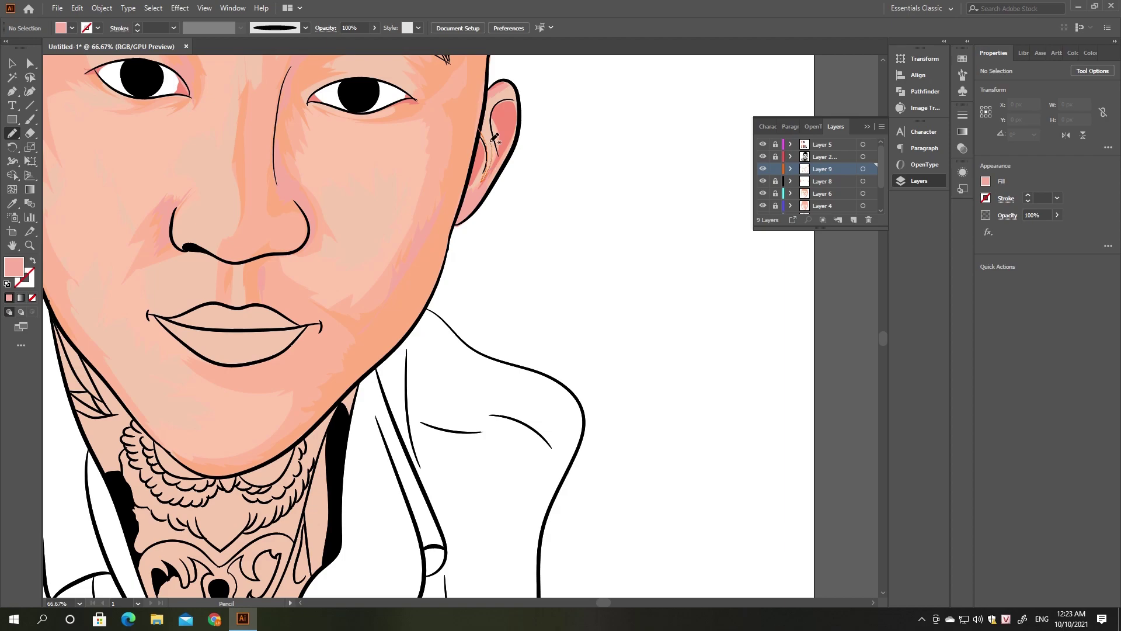
{"action": "left_click_drag", "start_coordinate": [493, 104], "coordinate": [754, 269]}
{"action": "scroll", "coordinate": [486, 293], "scroll_direction": "down", "scroll_amount": 1}
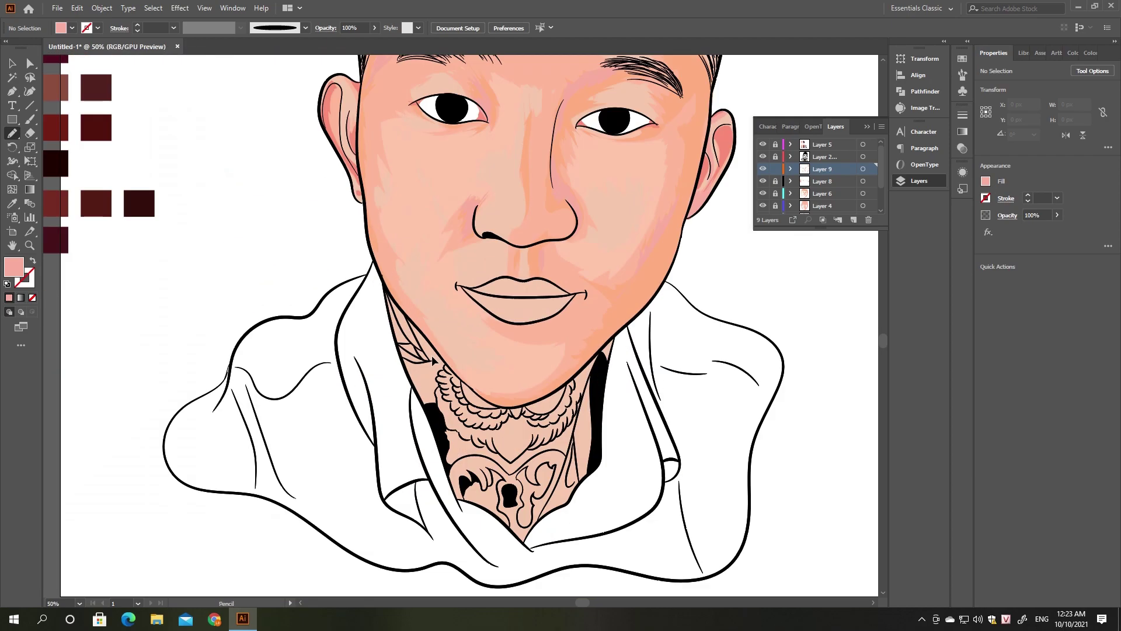
{"action": "scroll", "coordinate": [486, 293], "scroll_direction": "up", "scroll_amount": 2}
{"action": "left_click_drag", "start_coordinate": [563, 285], "coordinate": [575, 303]}
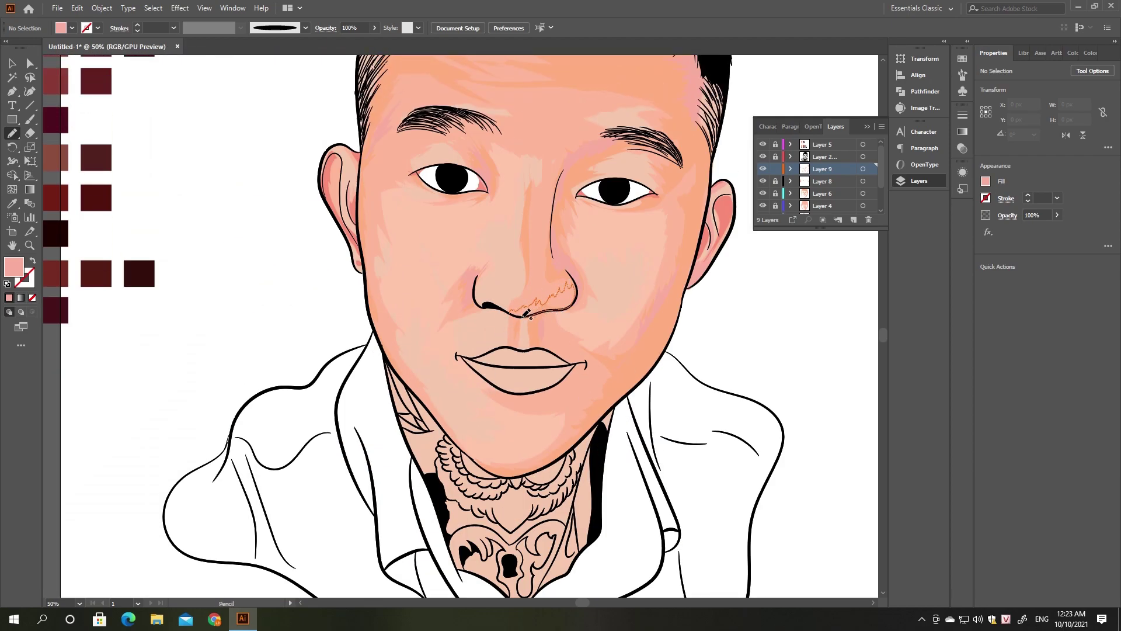
{"action": "key", "text": "ctrl+minus"}
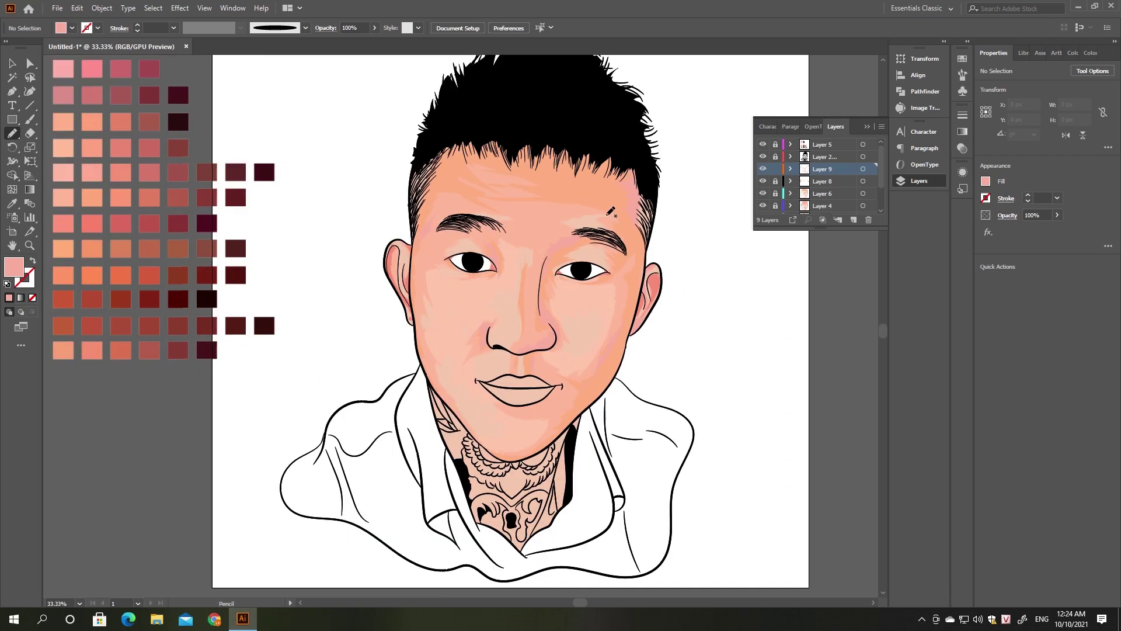
Add Layer 10 and sample the salmon-orange skin colour with the Eyedropper
{"action": "key", "text": "ctrl+l"}
{"action": "key", "text": "i"}
{"action": "left_click", "coordinate": [720, 220]}
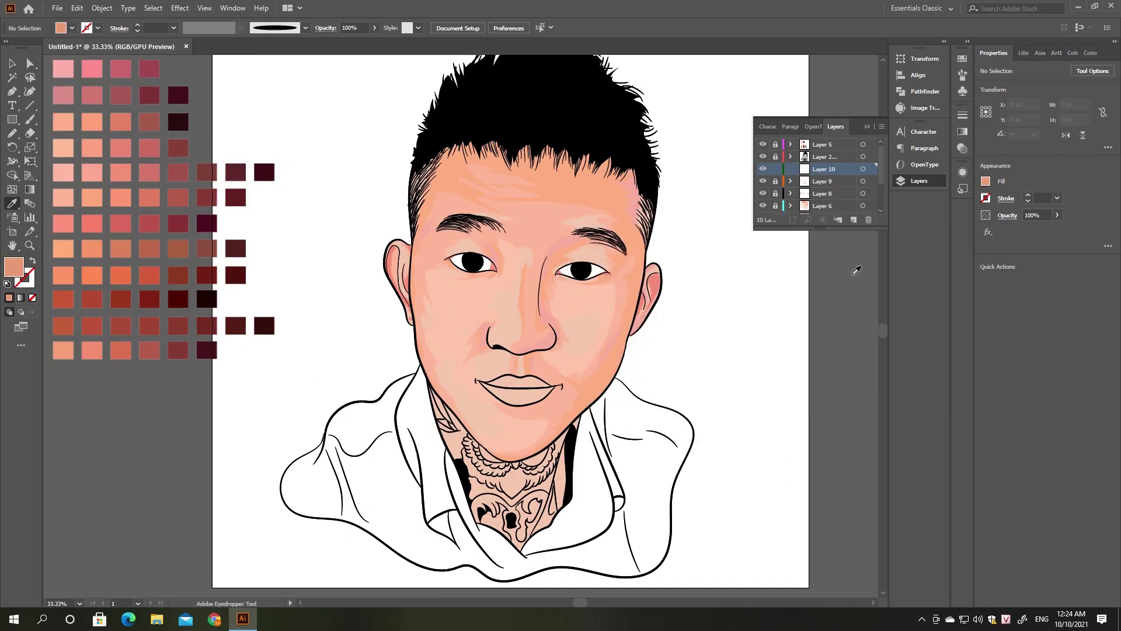
Draw salmon-orange shading strokes across the hairline and along the right cheek and temple
{"action": "key", "text": "n"}
{"action": "left_click_drag", "start_coordinate": [445, 161], "coordinate": [600, 157]}
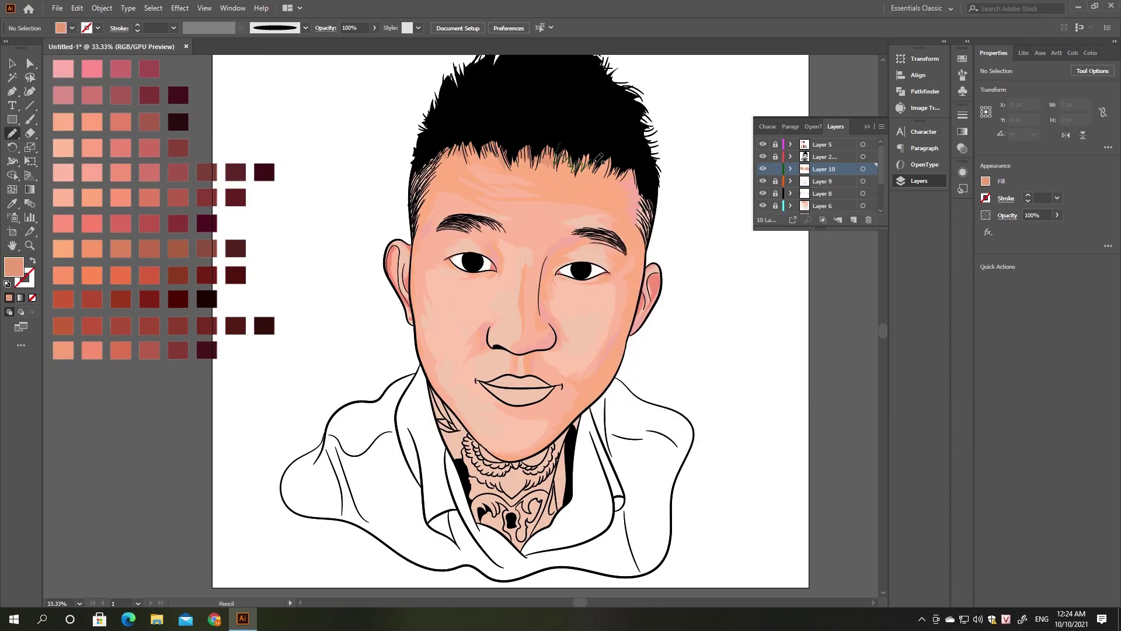
{"action": "left_click_drag", "start_coordinate": [600, 157], "coordinate": [442, 166]}
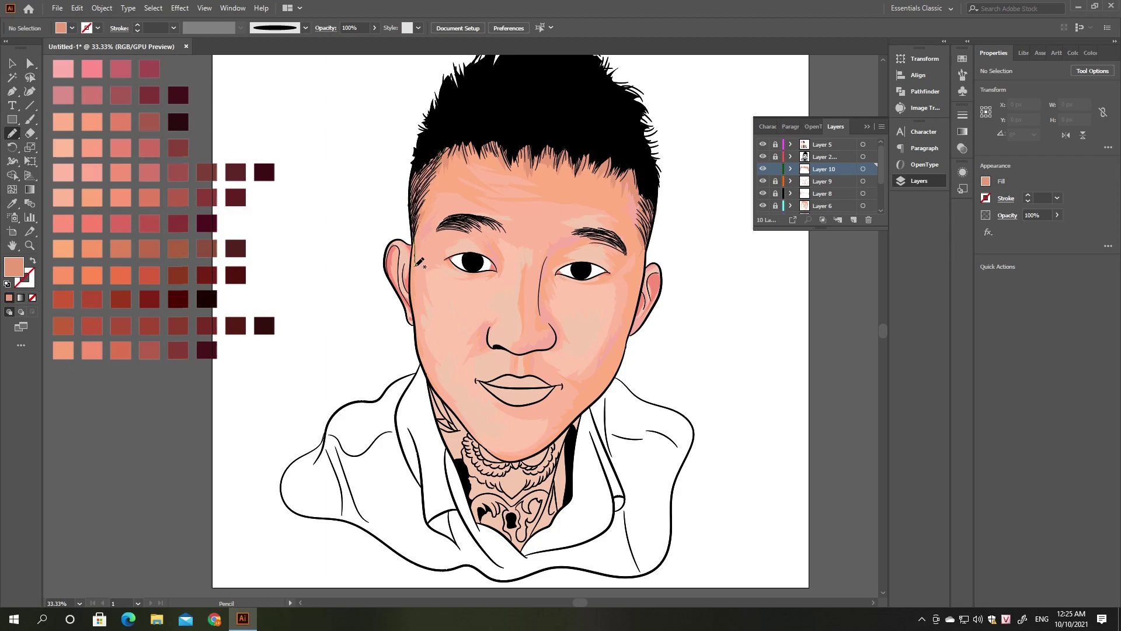
{"action": "left_click_drag", "start_coordinate": [625, 338], "coordinate": [645, 292]}
Add salmon-orange strokes above and beside the left eye, beside the nose and below the nose
{"action": "left_click_drag", "start_coordinate": [556, 263], "coordinate": [553, 266]}
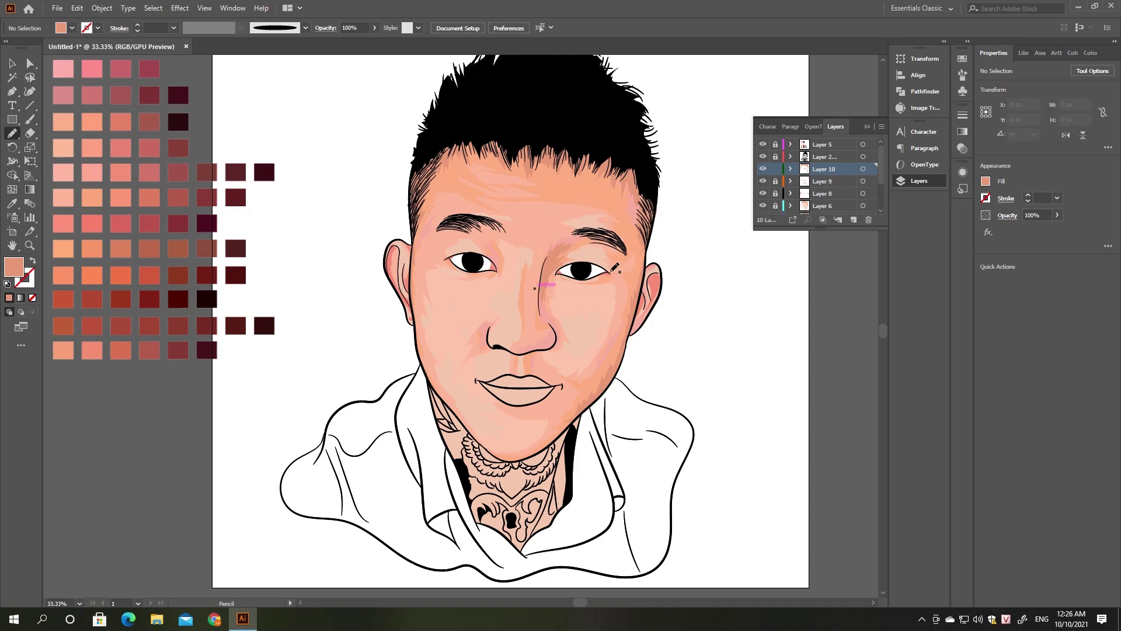
{"action": "left_click_drag", "start_coordinate": [549, 323], "coordinate": [551, 321]}
{"action": "left_click_drag", "start_coordinate": [501, 253], "coordinate": [501, 254]}
{"action": "scroll", "coordinate": [584, 252], "scroll_direction": "down", "scroll_amount": 2}
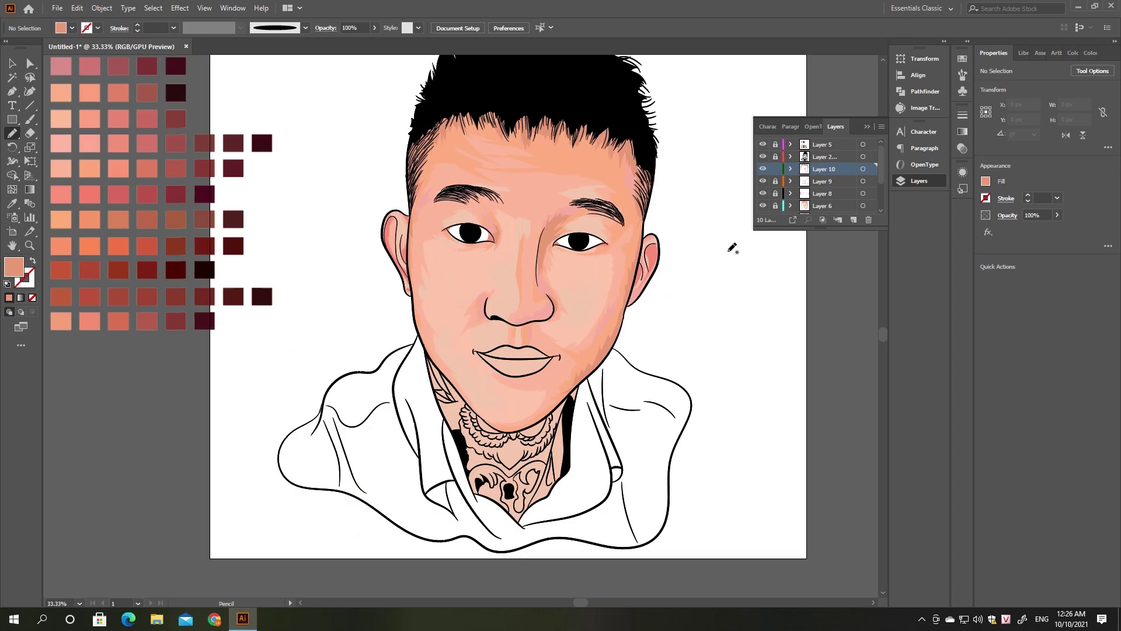
{"action": "key", "text": "ctrl+plus"}
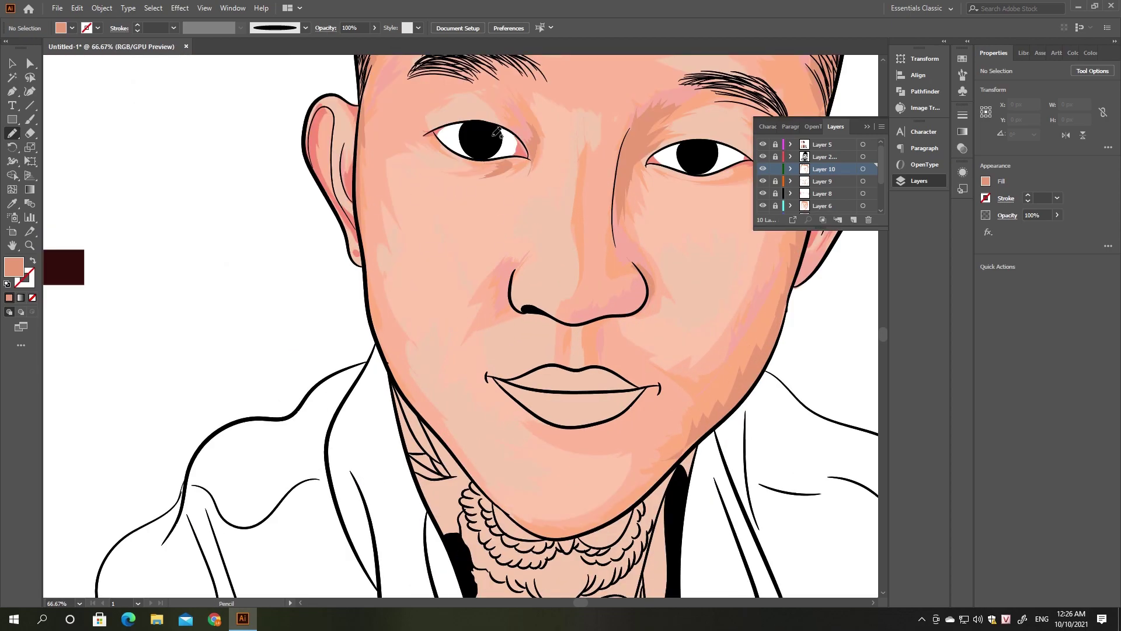
{"action": "key", "text": "ctrl+minus"}
{"action": "key", "text": "ctrl+plus"}
{"action": "left_click_drag", "start_coordinate": [286, 211], "coordinate": [351, 225]}
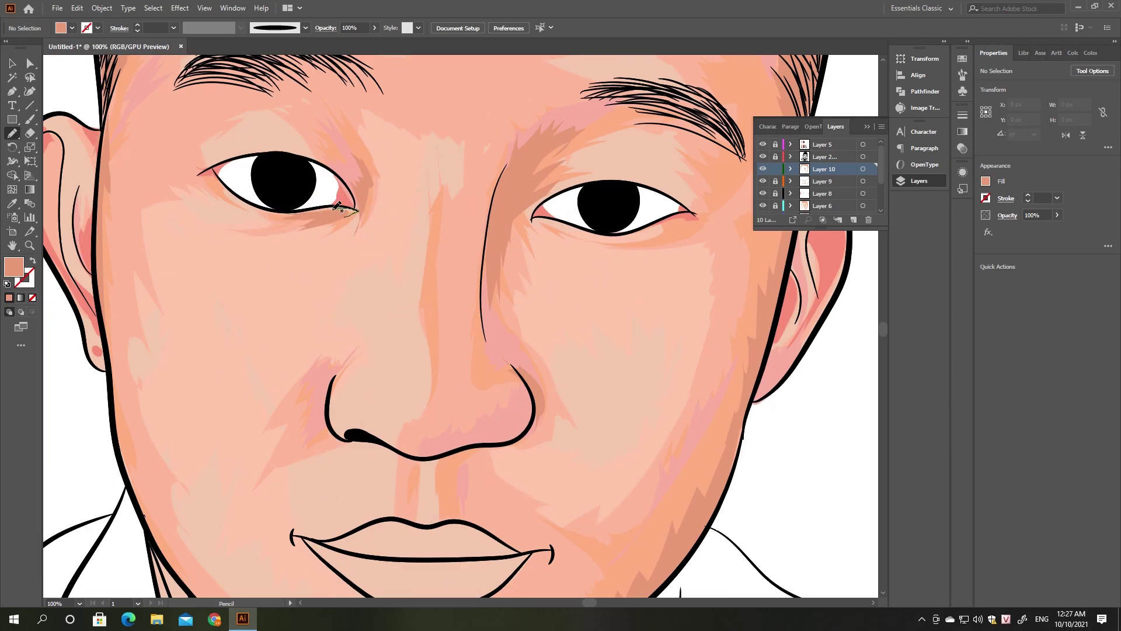
{"action": "key", "text": "ctrl+minus"}
{"action": "key", "text": "ctrl+plus"}
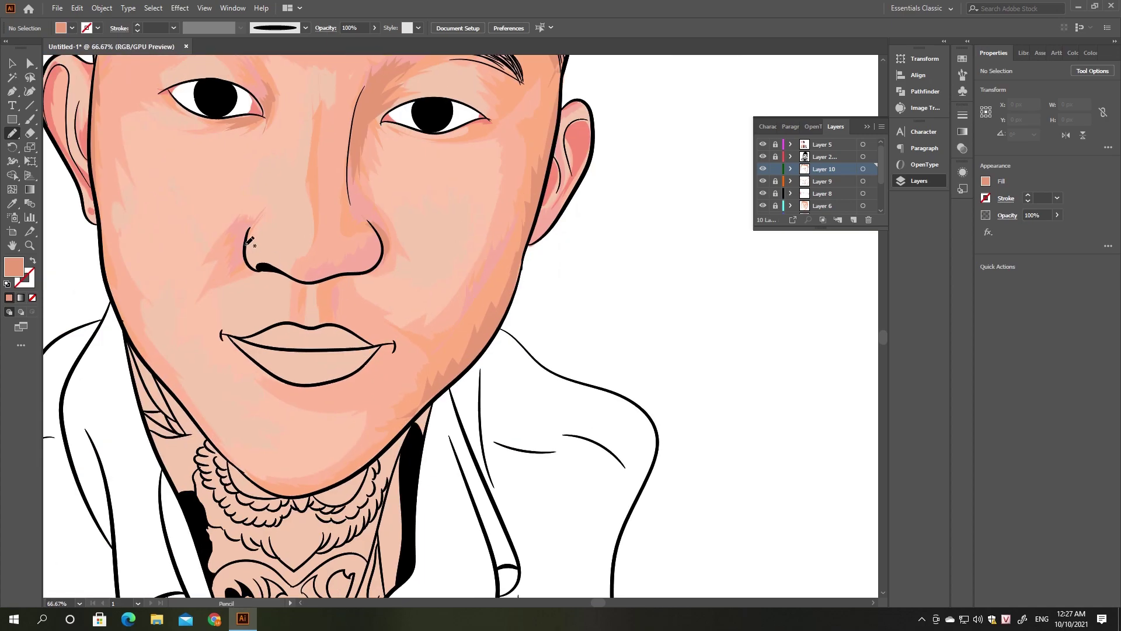
{"action": "mouse_move", "coordinate": [298, 279]}
{"action": "left_mouse_down"}
{"action": "mouse_move", "coordinate": [301, 310]}
{"action": "mouse_move", "coordinate": [330, 309]}
{"action": "left_mouse_up"}
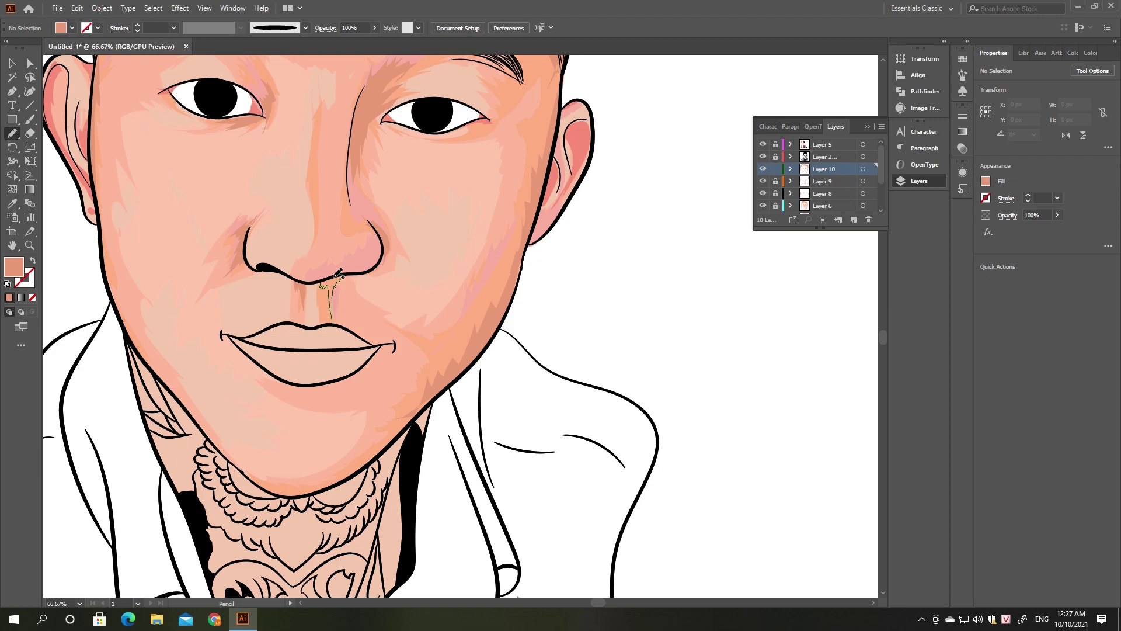
{"action": "key", "text": "ctrl+minus"}
{"action": "key", "text": "ctrl+minus"}
Lighten the new shading strokes by raising Brightness in Recolor Artwork
{"action": "left_click", "coordinate": [422, 208]}
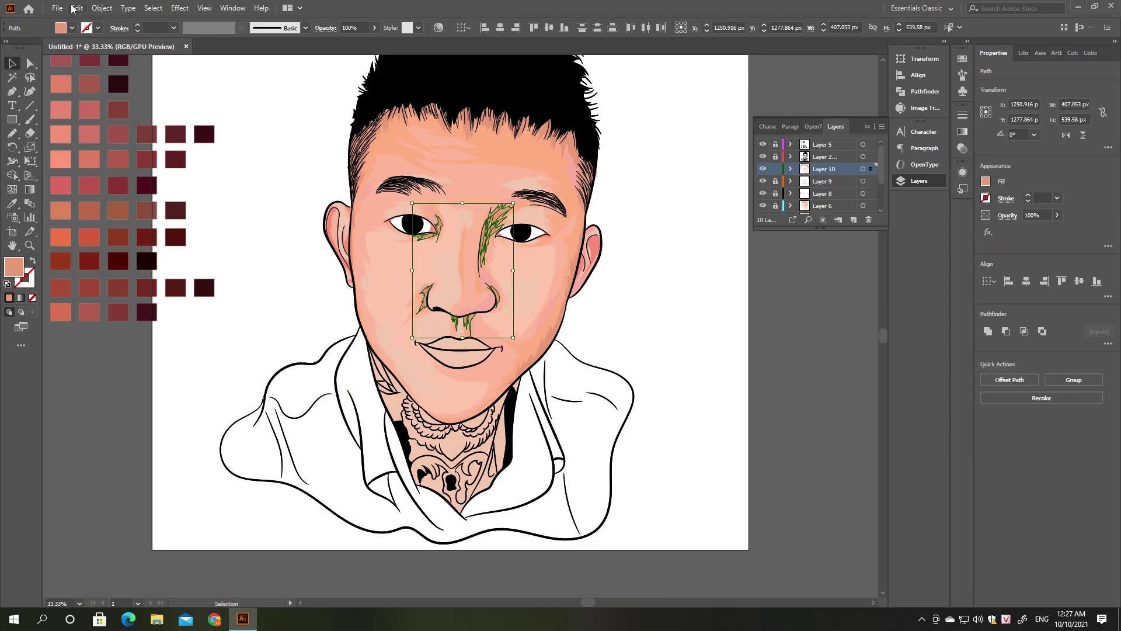
{"action": "left_click", "coordinate": [76, 7]}
{"action": "left_click", "coordinate": [325, 243]}
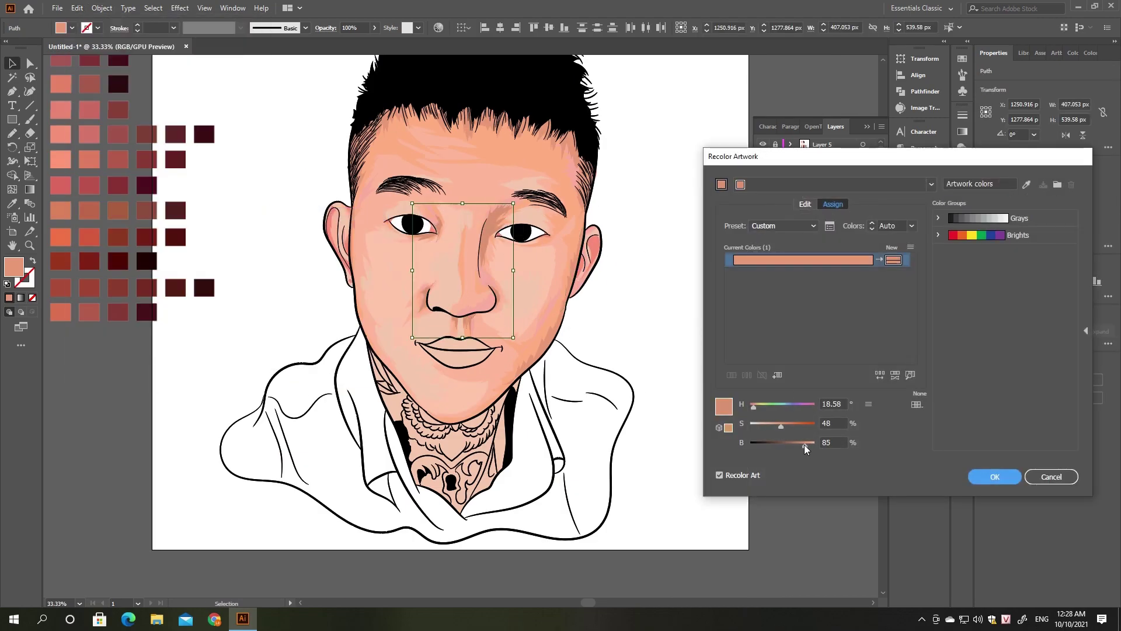
{"action": "left_click_drag", "start_coordinate": [804, 444], "coordinate": [811, 447]}
{"action": "key", "text": "Return"}
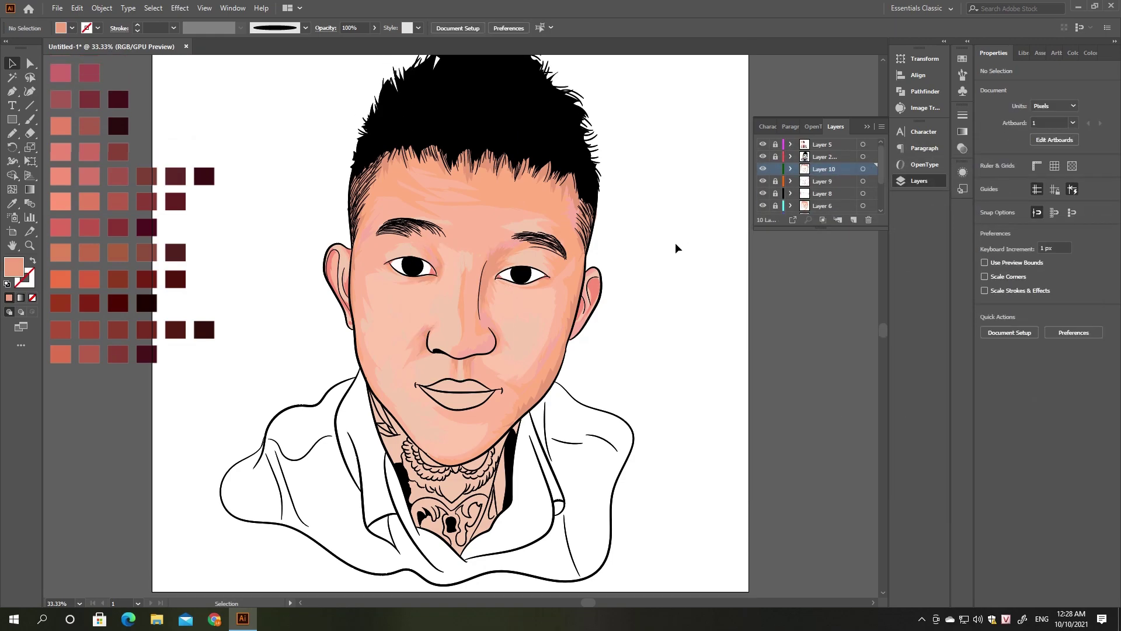
Pencil shading on the right eye's lower lid, eyebrow end, mouth corner and beneath the lower lip
{"action": "key", "text": "ctrl+plus"}
{"action": "key", "text": "ctrl+plus"}
{"action": "key", "text": "n"}
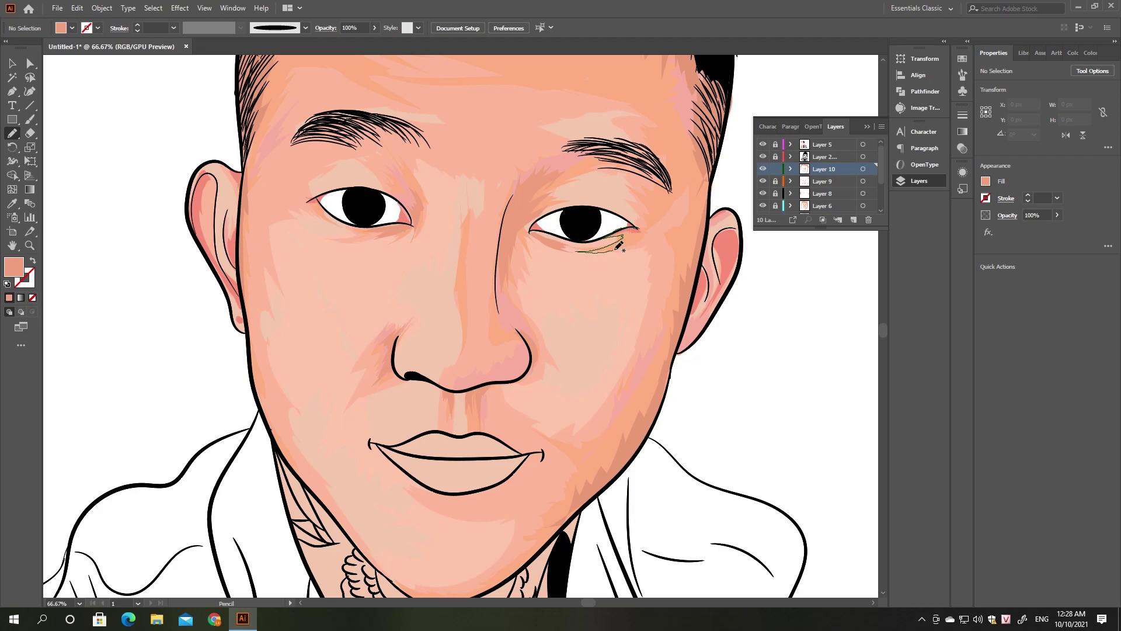
{"action": "left_click_drag", "start_coordinate": [613, 230], "coordinate": [649, 224]}
{"action": "key", "text": "ctrl+minus"}
{"action": "key", "text": "ctrl+minus"}
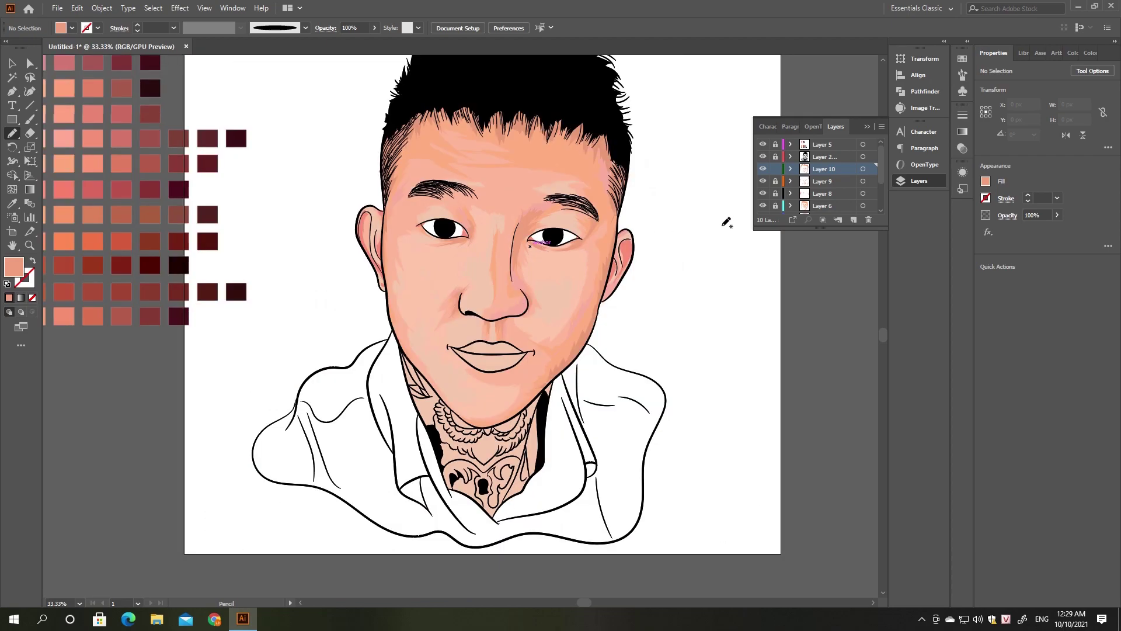
{"action": "left_click_drag", "start_coordinate": [588, 238], "coordinate": [586, 238]}
{"action": "key", "text": "ctrl+plus"}
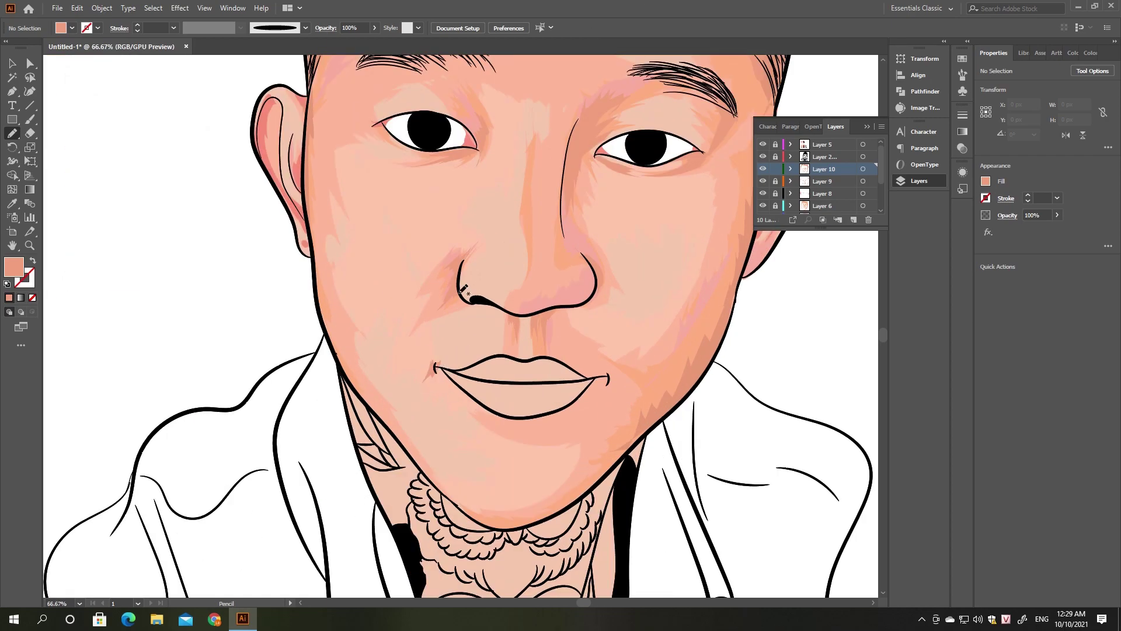
{"action": "left_click_drag", "start_coordinate": [603, 380], "coordinate": [560, 315]}
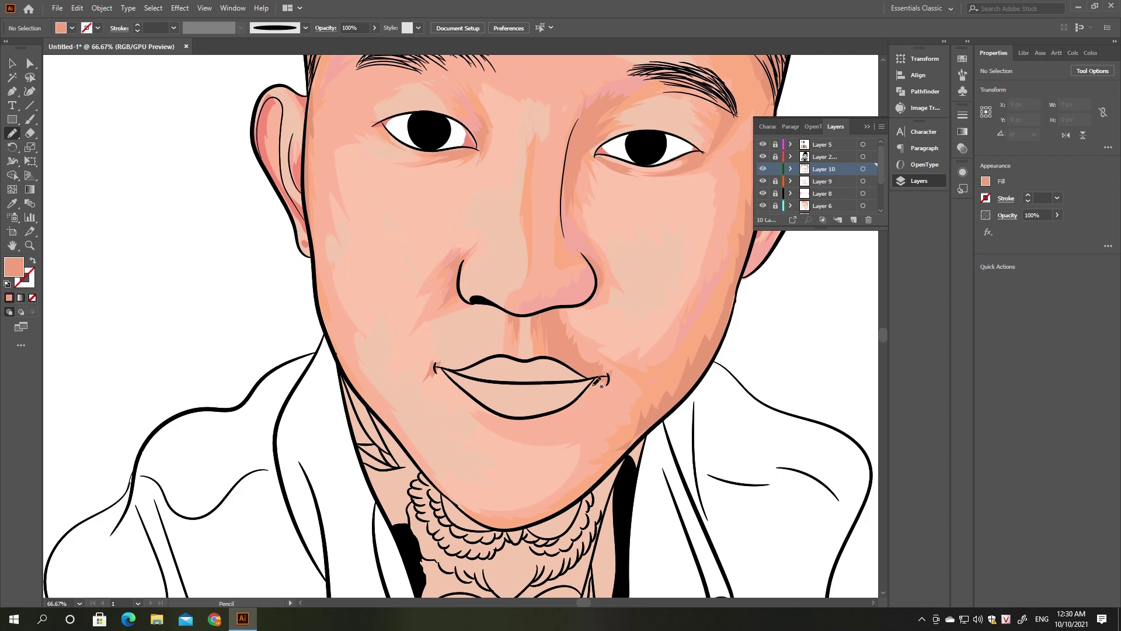
{"action": "mouse_move", "coordinate": [592, 382]}
{"action": "left_mouse_down"}
{"action": "mouse_move", "coordinate": [535, 427]}
{"action": "mouse_move", "coordinate": [611, 376]}
{"action": "left_mouse_up"}
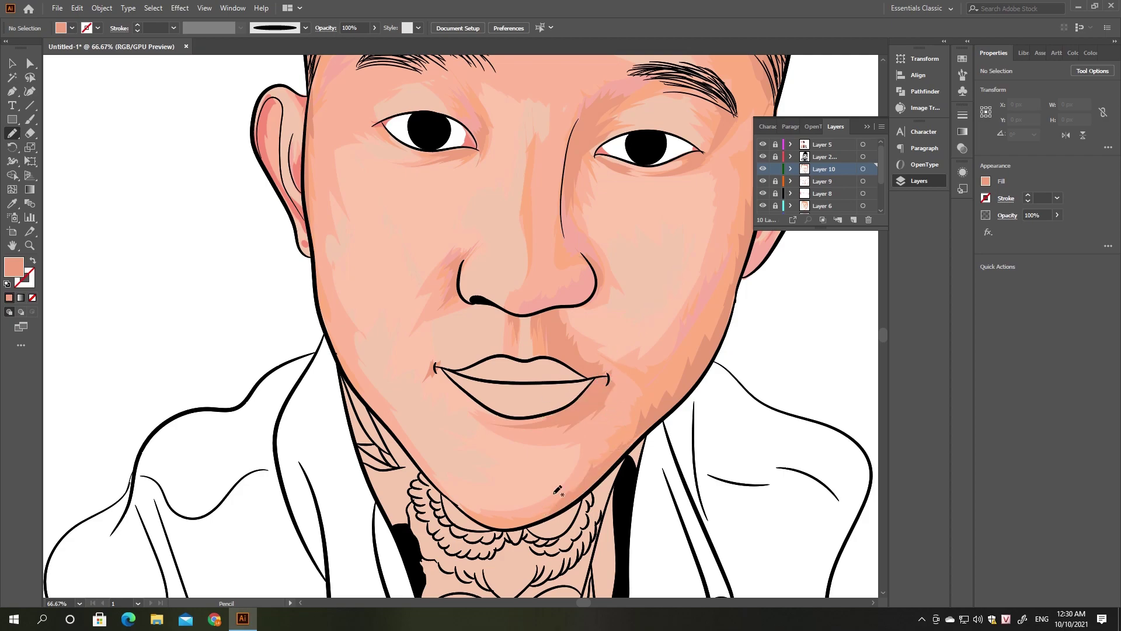
{"action": "key", "text": "ctrl+minus"}
{"action": "key", "text": "ctrl+minus"}
{"action": "key", "text": "ctrl+plus"}
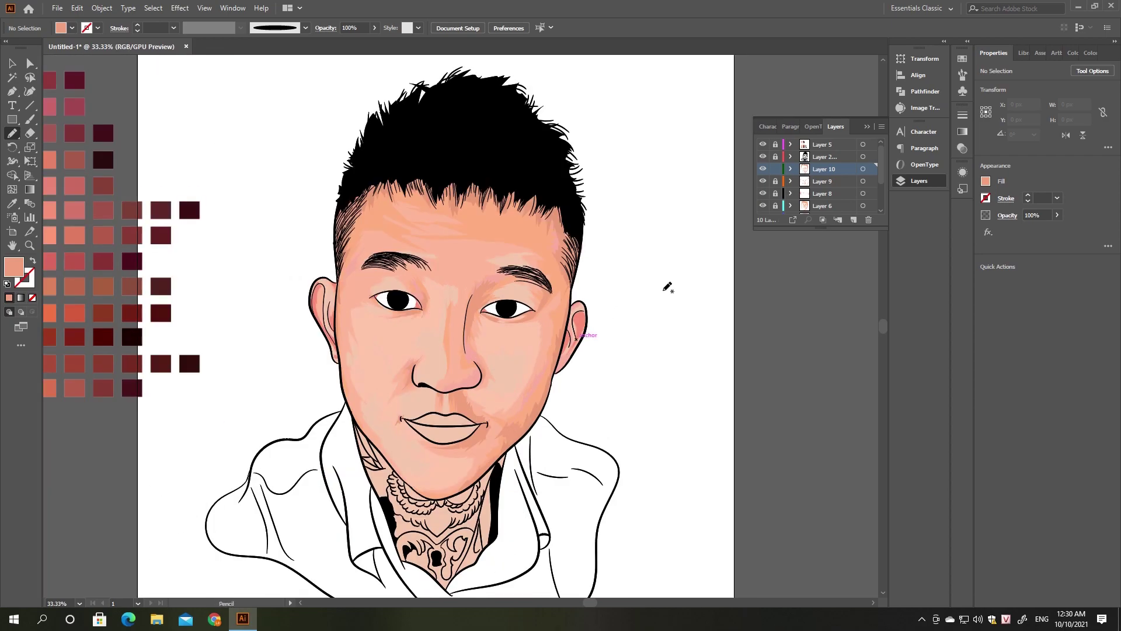
{"action": "scroll", "coordinate": [418, 408], "scroll_direction": "up", "scroll_amount": 1}
Add a new layer for the lips, sample a red-pink colour and fill the upper lip pink
{"action": "scroll", "coordinate": [526, 388], "scroll_direction": "down", "scroll_amount": 1}
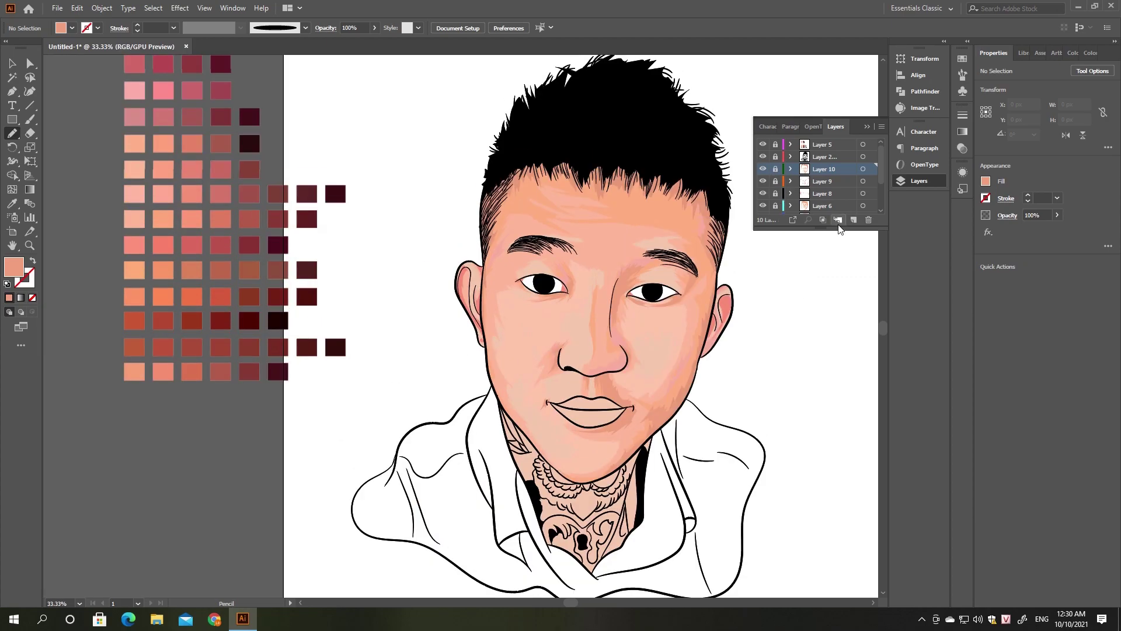
{"action": "left_click", "coordinate": [838, 220]}
{"action": "key", "text": "i"}
{"action": "left_click", "coordinate": [196, 245]}
{"action": "key", "text": "n"}
{"action": "scroll", "coordinate": [704, 432], "scroll_direction": "up", "scroll_amount": 2}
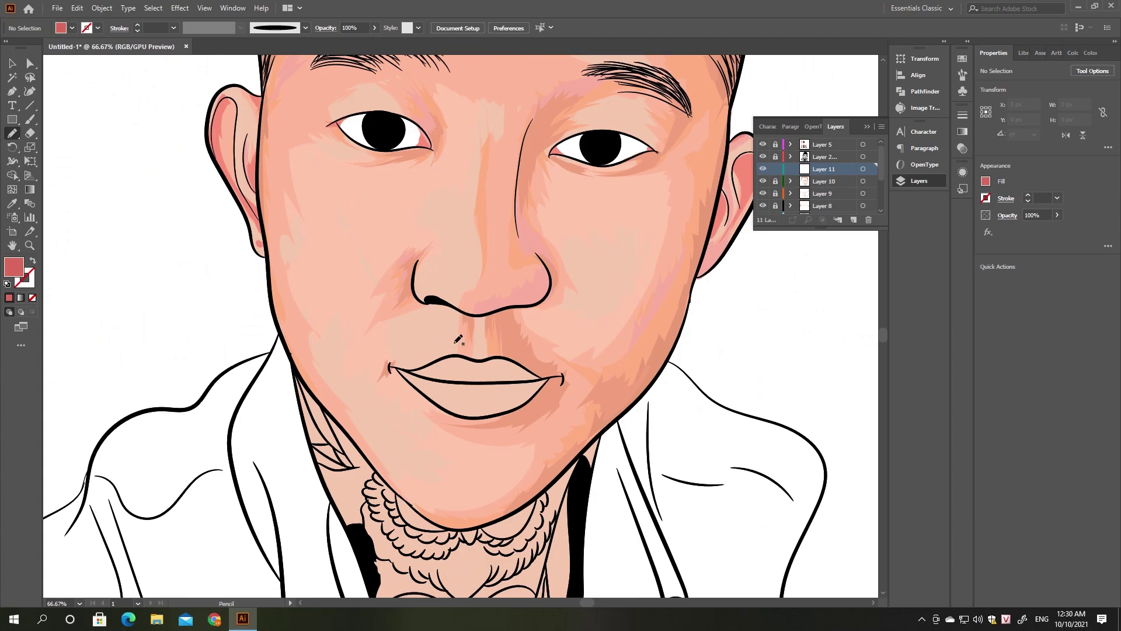
{"action": "left_click_drag", "start_coordinate": [410, 368], "coordinate": [413, 366]}
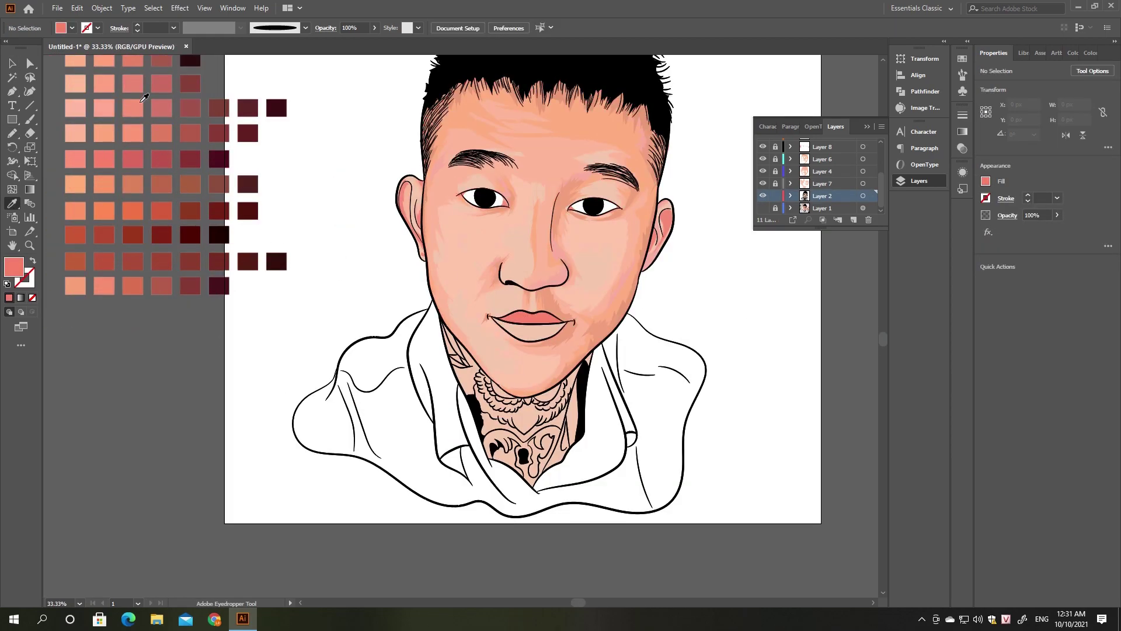
{"action": "left_click", "coordinate": [160, 210]}
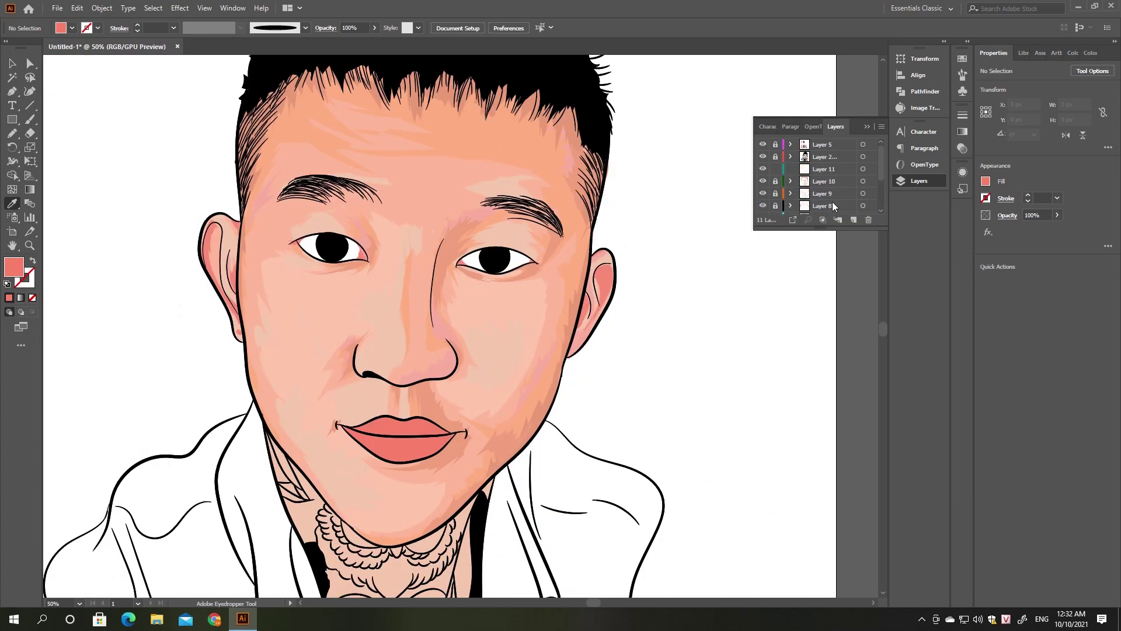
On Layer 11, draw darker and lighter pink shading shapes across the upper and lower lip
{"action": "left_click", "coordinate": [824, 169]}
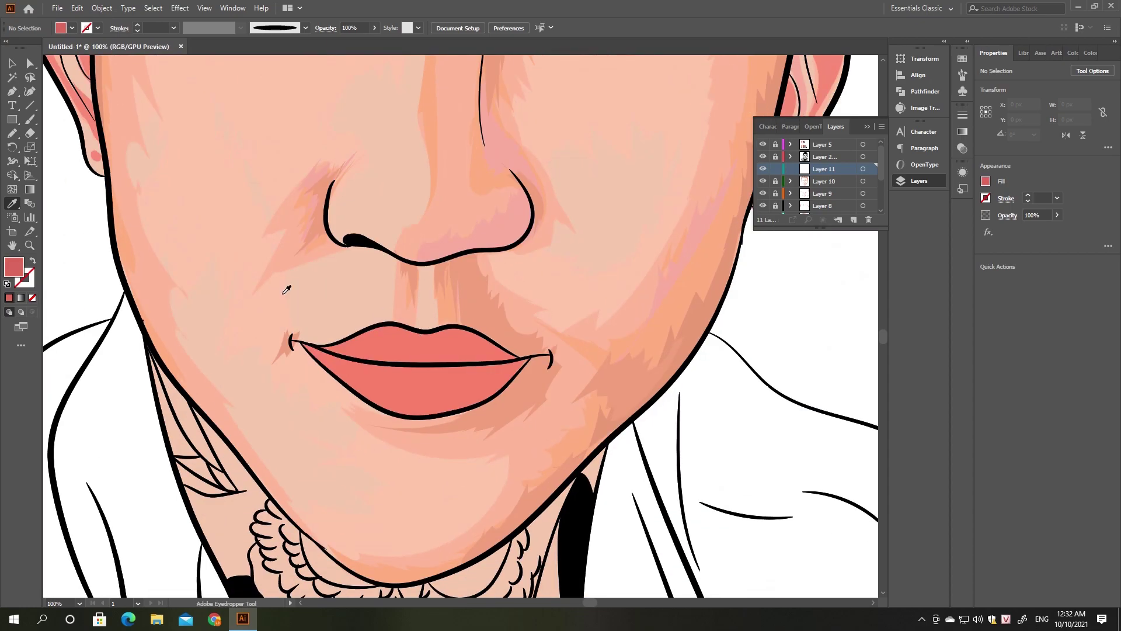
{"action": "key", "text": "n"}
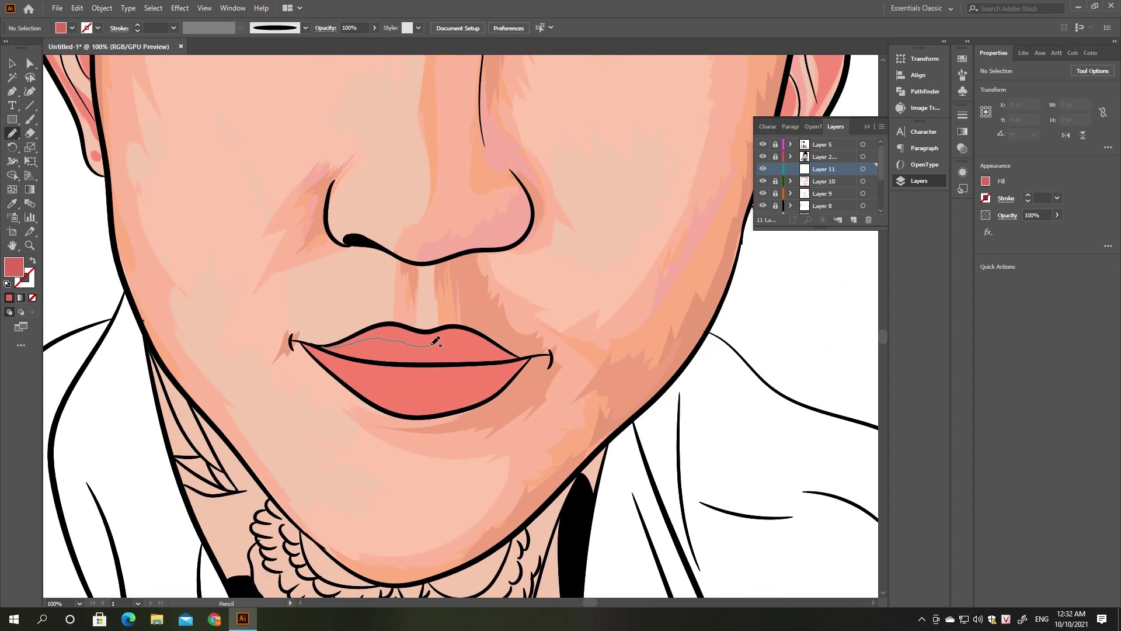
{"action": "mouse_move", "coordinate": [435, 341]}
{"action": "left_mouse_down"}
{"action": "mouse_move", "coordinate": [330, 342]}
{"action": "mouse_move", "coordinate": [390, 348]}
{"action": "left_mouse_up"}
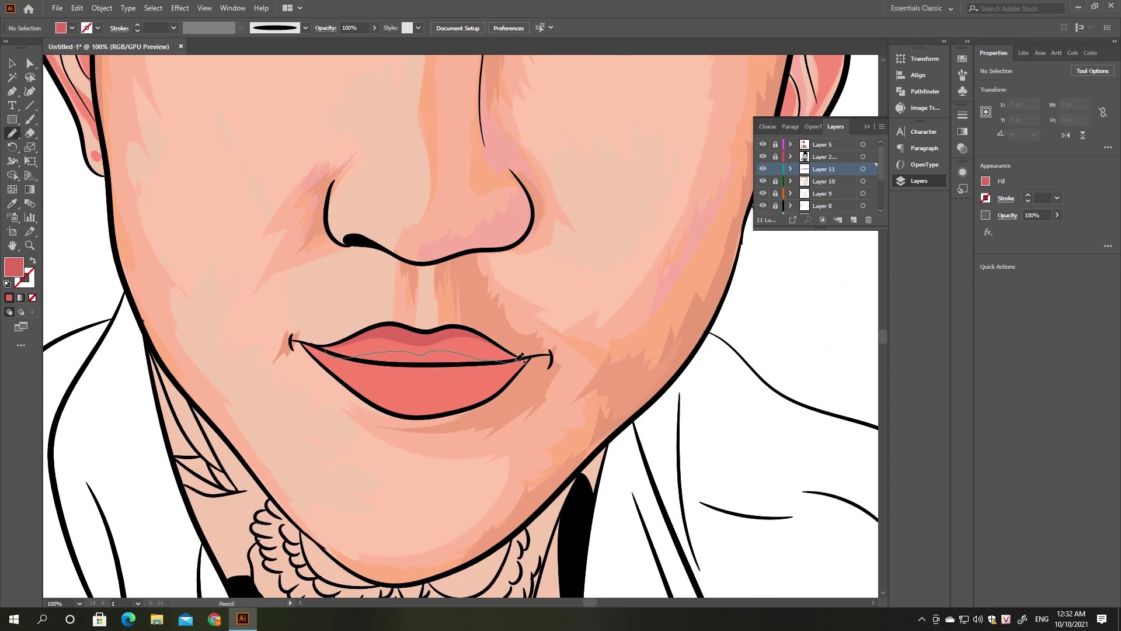
{"action": "left_click_drag", "start_coordinate": [521, 357], "coordinate": [519, 358]}
{"action": "left_click_drag", "start_coordinate": [360, 393], "coordinate": [516, 369]}
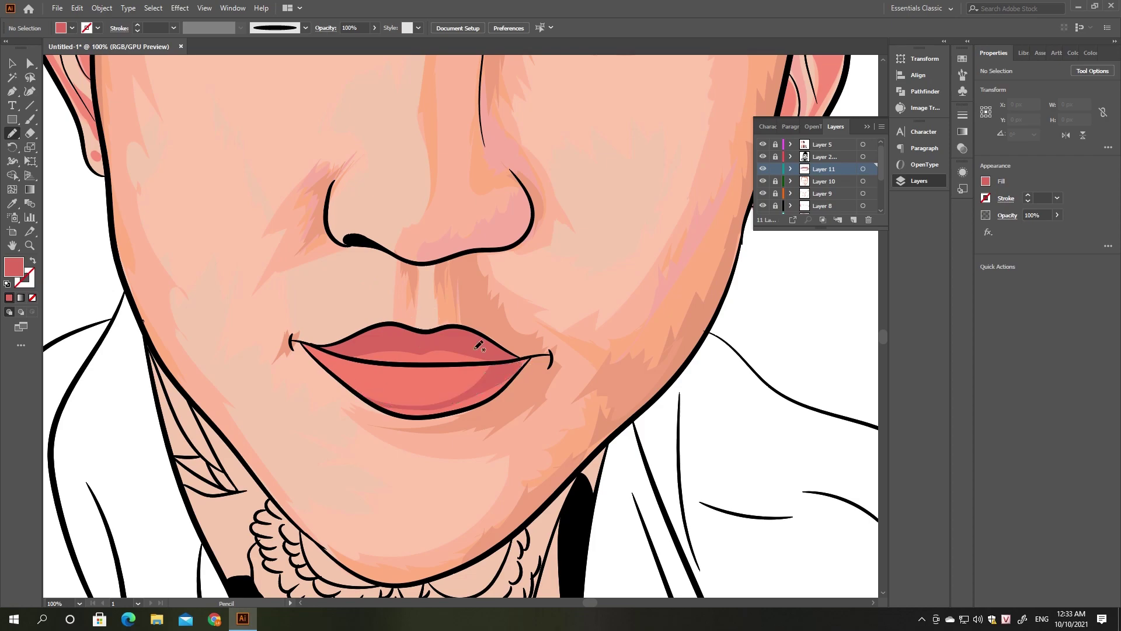
{"action": "mouse_move", "coordinate": [377, 404]}
{"action": "left_mouse_down"}
{"action": "mouse_move", "coordinate": [450, 403]}
{"action": "mouse_move", "coordinate": [522, 362]}
{"action": "left_mouse_up"}
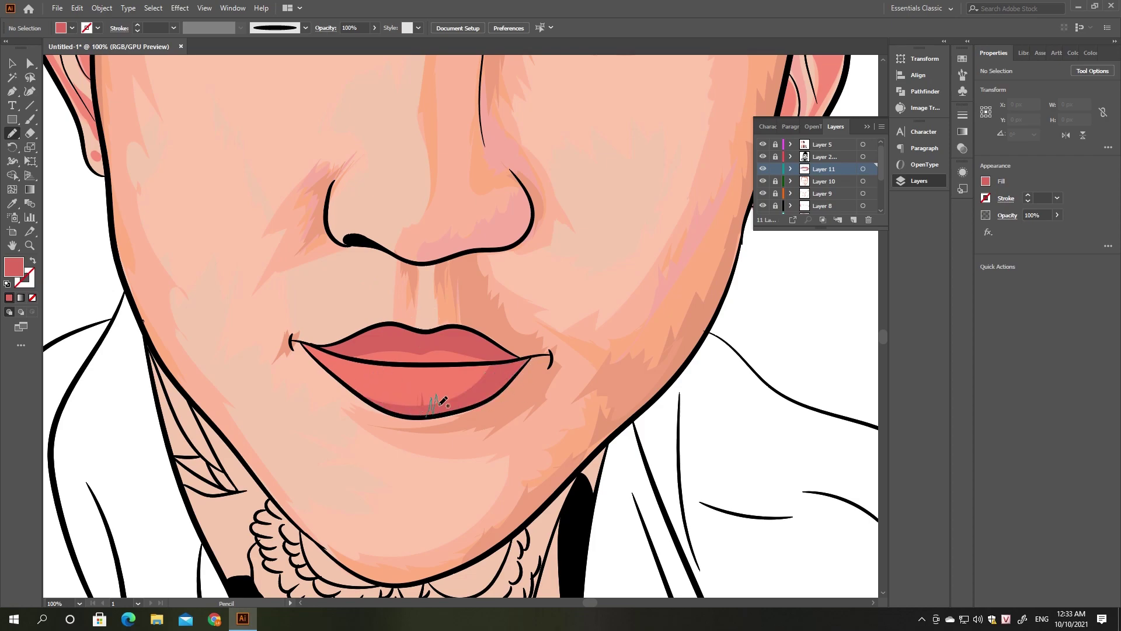
{"action": "left_click_drag", "start_coordinate": [377, 385], "coordinate": [391, 413]}
{"action": "left_click_drag", "start_coordinate": [335, 362], "coordinate": [304, 346]}
Draw darker and brighter red shapes along the lower lip and its seam
{"action": "double_click", "coordinate": [13, 275]}
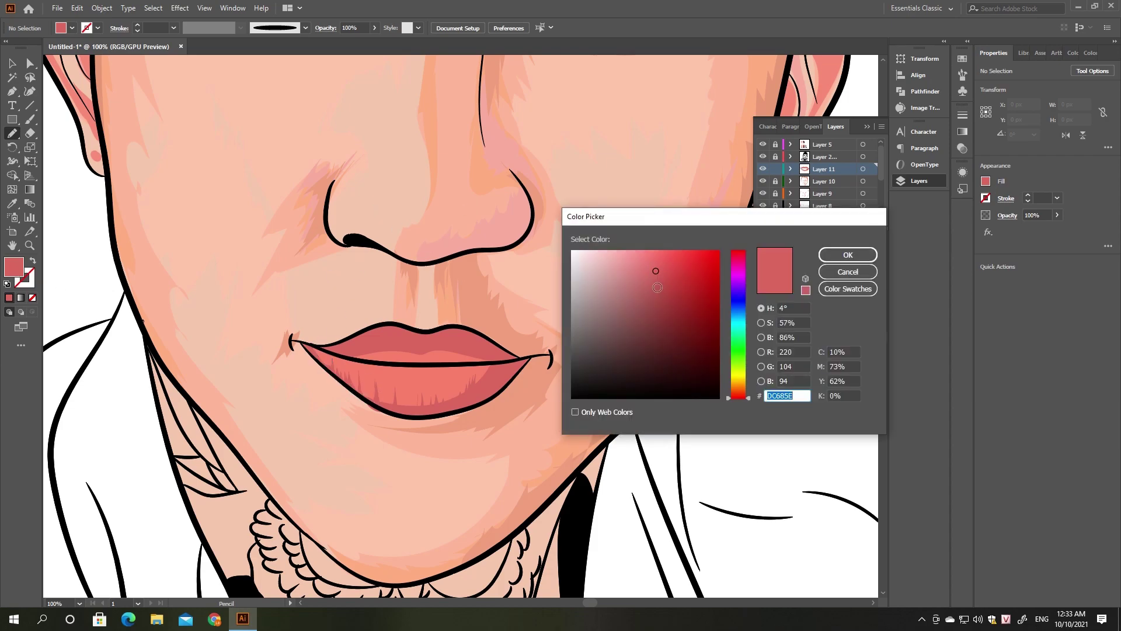
{"action": "left_click", "coordinate": [863, 256]}
{"action": "left_click_drag", "start_coordinate": [499, 367], "coordinate": [531, 356]}
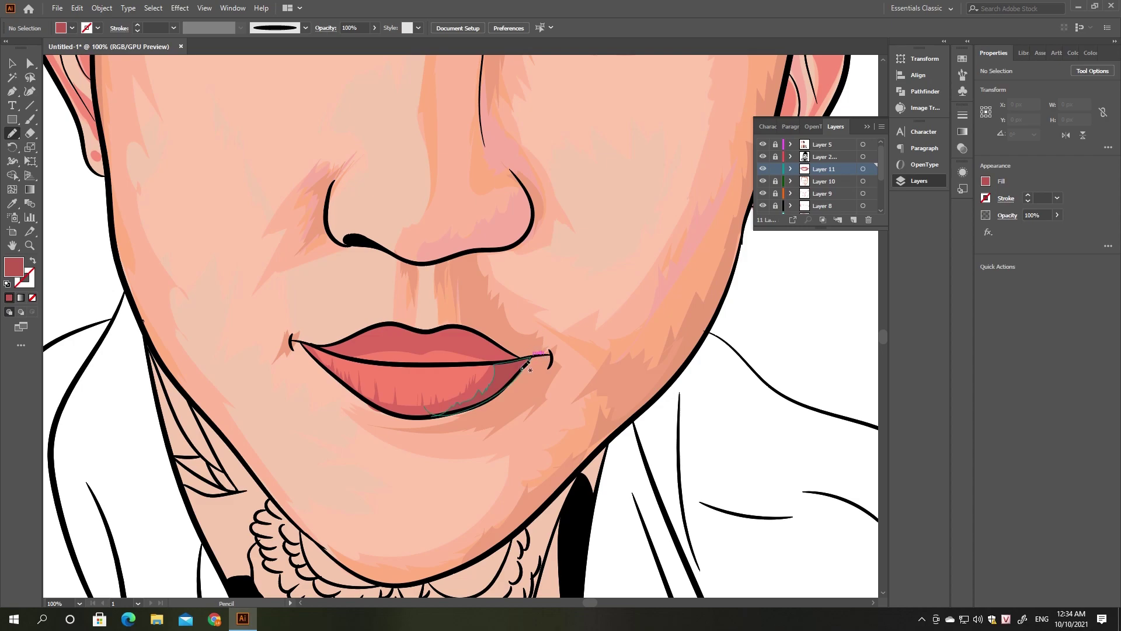
{"action": "left_click_drag", "start_coordinate": [540, 357], "coordinate": [532, 356]}
{"action": "double_click", "coordinate": [14, 267]}
{"action": "left_click", "coordinate": [853, 253]}
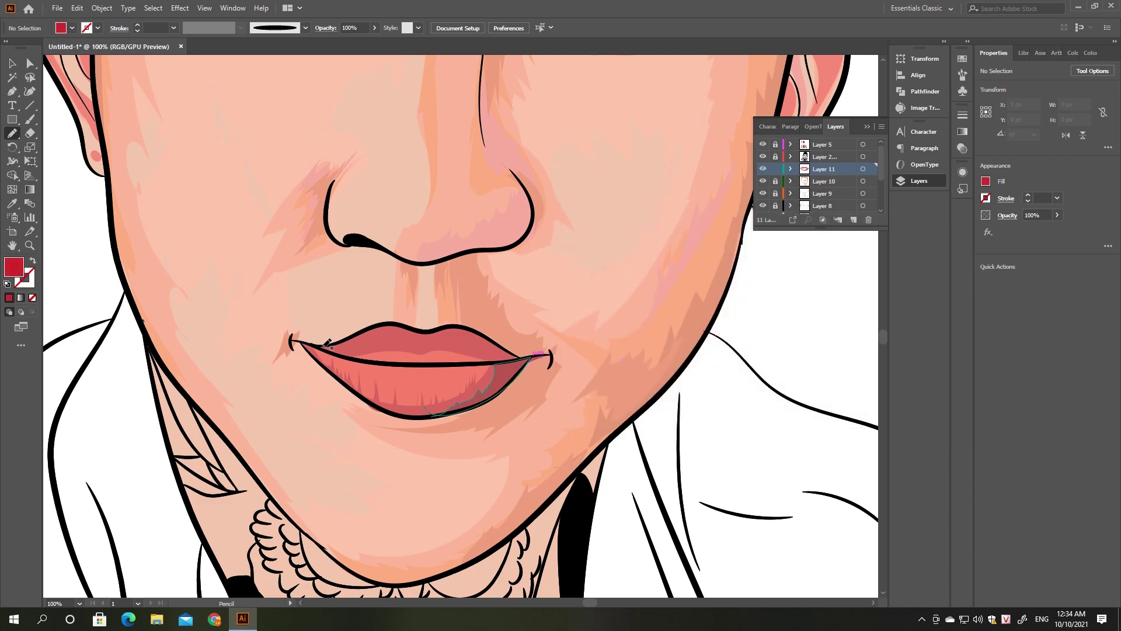
{"action": "mouse_move", "coordinate": [322, 344]}
{"action": "left_mouse_down"}
{"action": "mouse_move", "coordinate": [416, 362]}
{"action": "mouse_move", "coordinate": [528, 356]}
{"action": "left_mouse_up"}
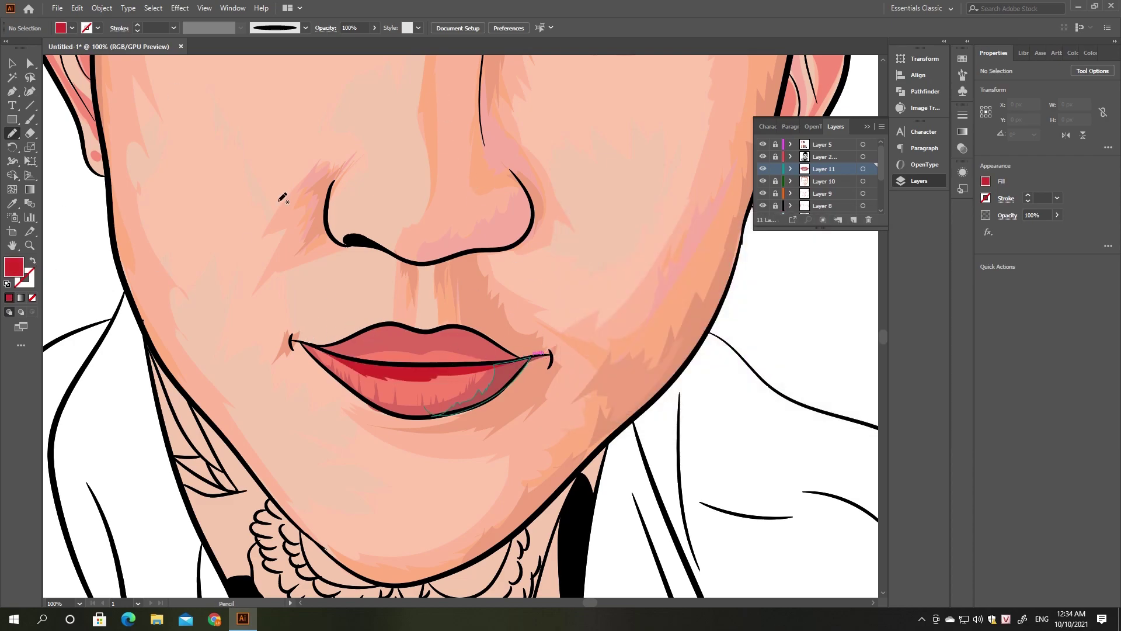
{"action": "double_click", "coordinate": [13, 267]}
{"action": "left_click", "coordinate": [693, 296]}
{"action": "left_click", "coordinate": [850, 253]}
{"action": "left_click_drag", "start_coordinate": [348, 363], "coordinate": [538, 355]}
Add small red accents at the inner corners of both eyes
{"action": "key", "text": "ctrl+minus"}
{"action": "key", "text": "ctrl+minus"}
{"action": "key", "text": "ctrl+minus"}
{"action": "key", "text": "v"}
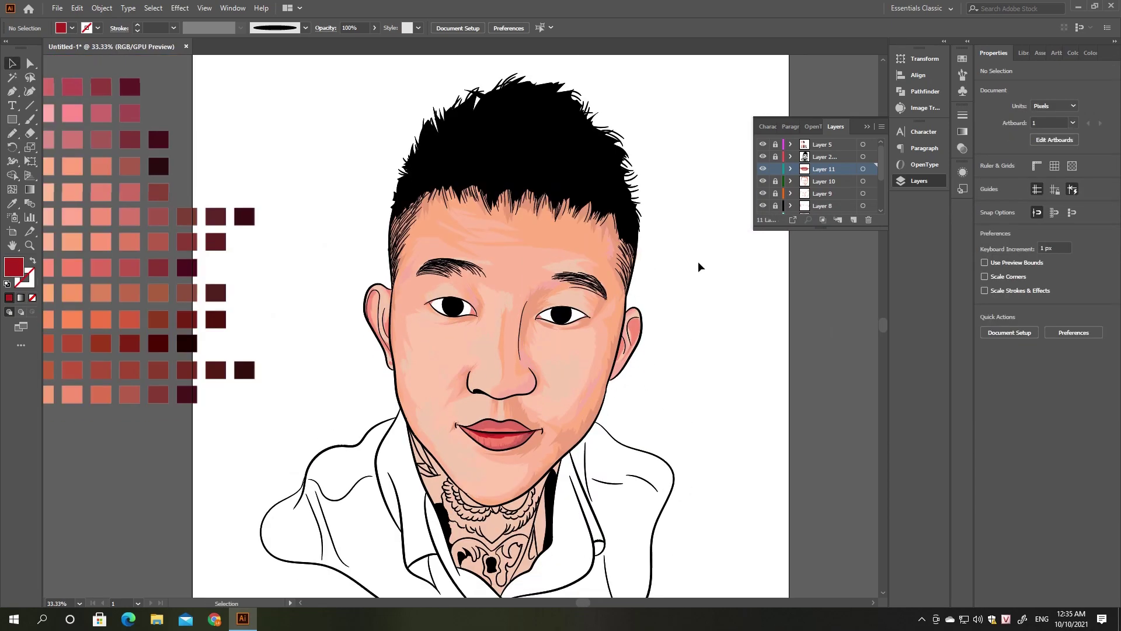
{"action": "key", "text": "ctrl+plus"}
{"action": "key", "text": "ctrl+plus"}
{"action": "key", "text": "ctrl+plus"}
{"action": "key", "text": "n"}
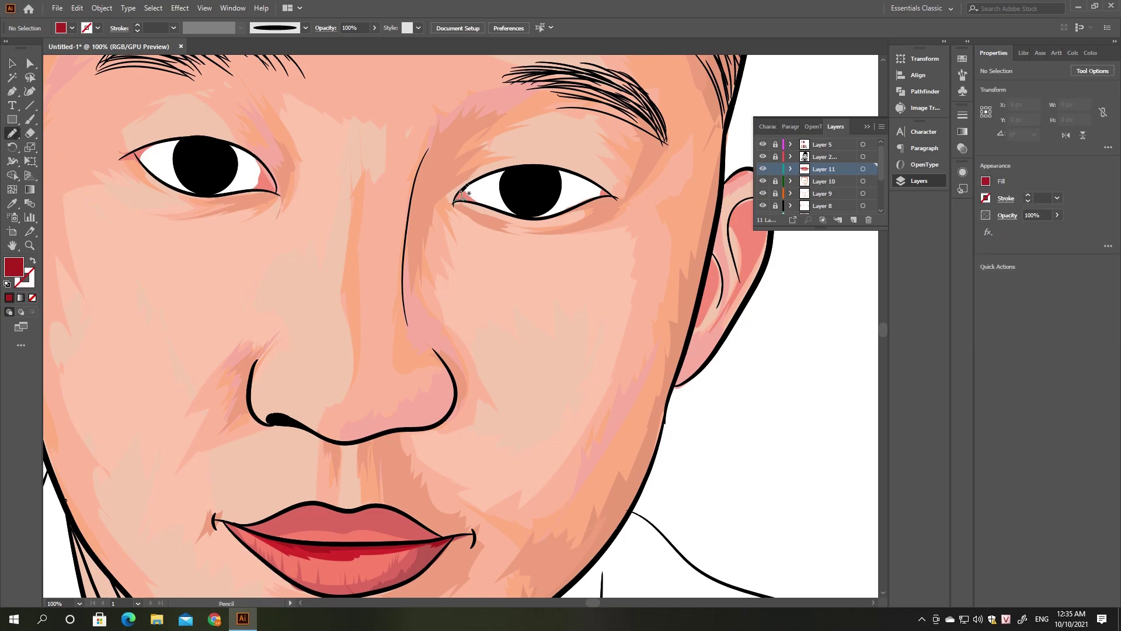
{"action": "left_click_drag", "start_coordinate": [468, 203], "coordinate": [454, 190]}
{"action": "left_click_drag", "start_coordinate": [279, 188], "coordinate": [271, 183]}
{"action": "key", "text": "ctrl+0"}
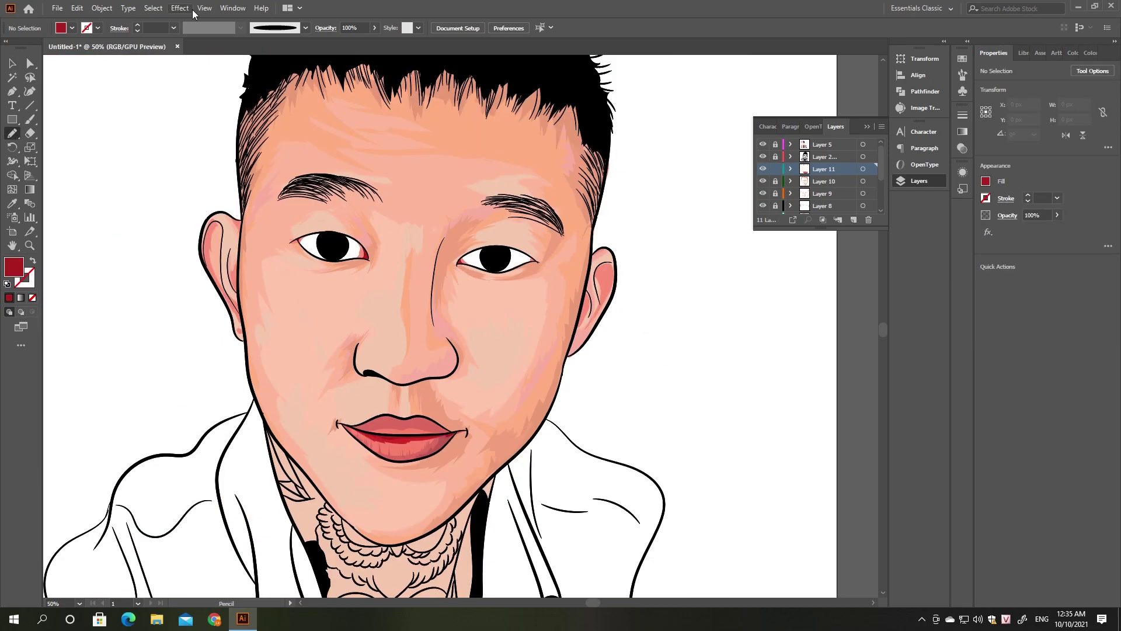
{"action": "key", "text": "ctrl+plus"}
{"action": "key", "text": "ctrl+plus"}
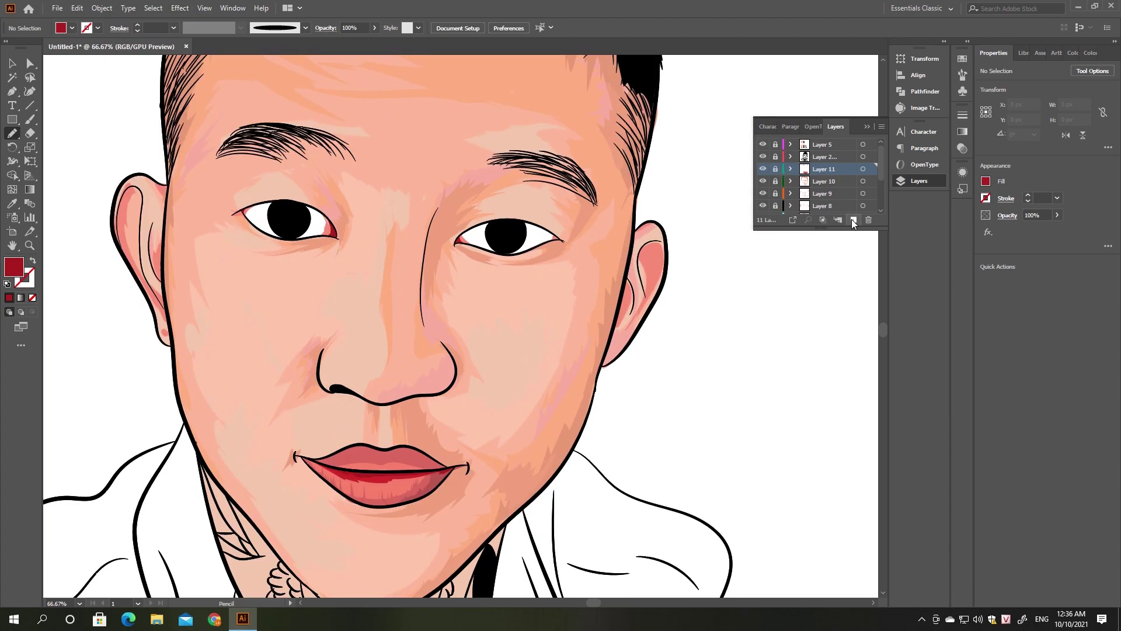
Create Layer 12 with a #cccccc fill, move it below Layer 6, and shade the eye white grey
{"action": "left_click", "coordinate": [853, 219]}
{"action": "double_click", "coordinate": [14, 267]}
{"action": "type", "text": "cccccc"}
{"action": "key", "text": "Return"}
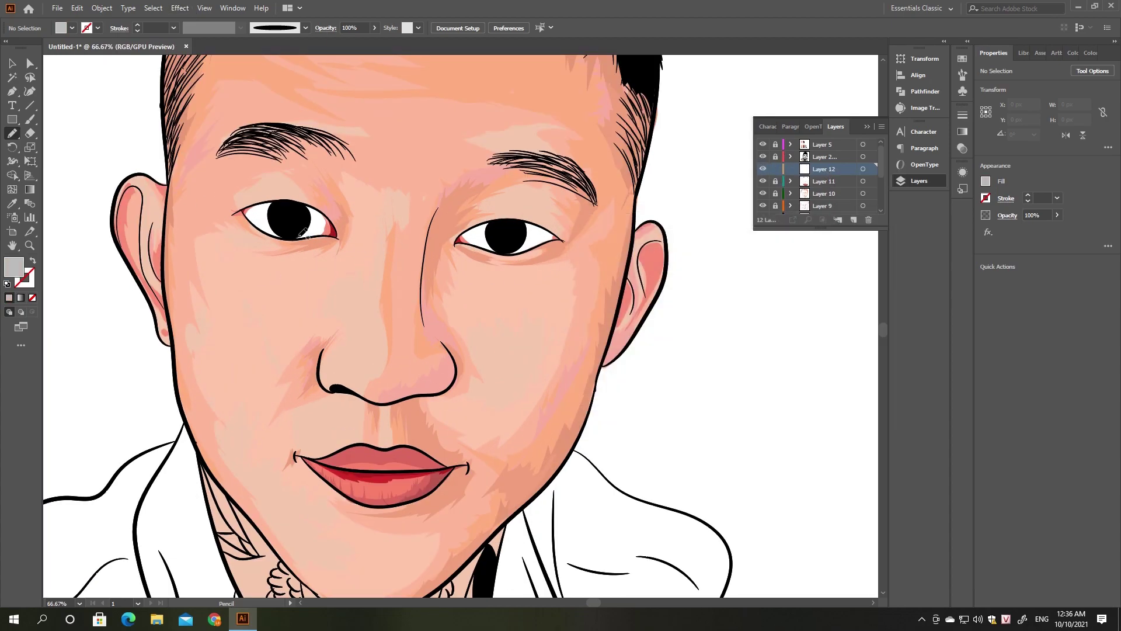
{"action": "left_click_drag", "start_coordinate": [823, 169], "coordinate": [823, 186]}
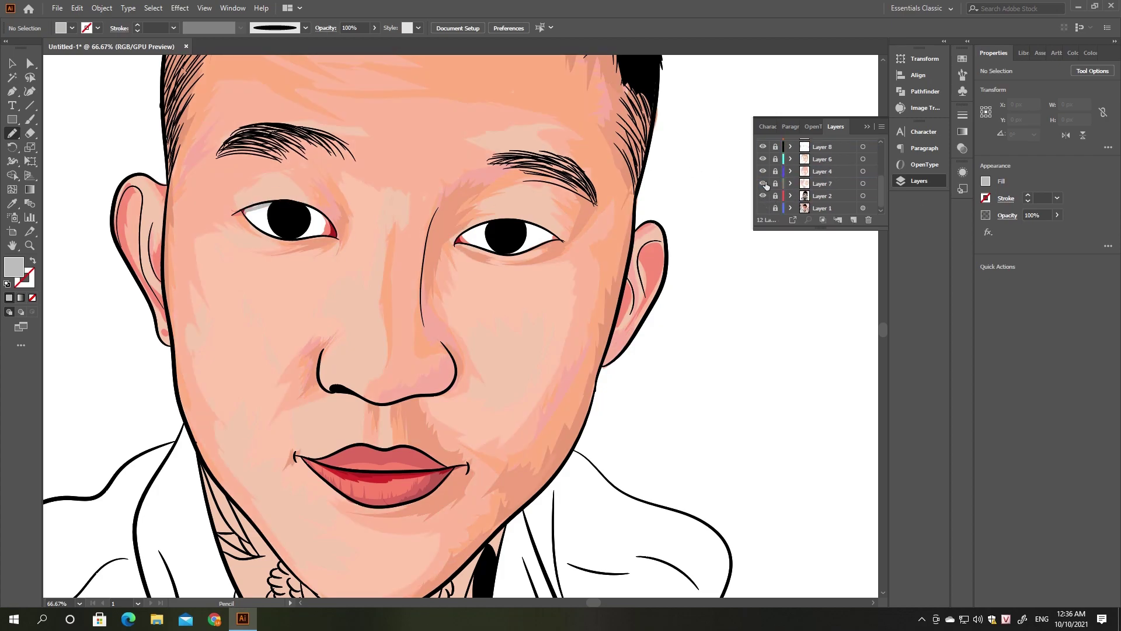
{"action": "left_click_drag", "start_coordinate": [823, 181], "coordinate": [823, 189]}
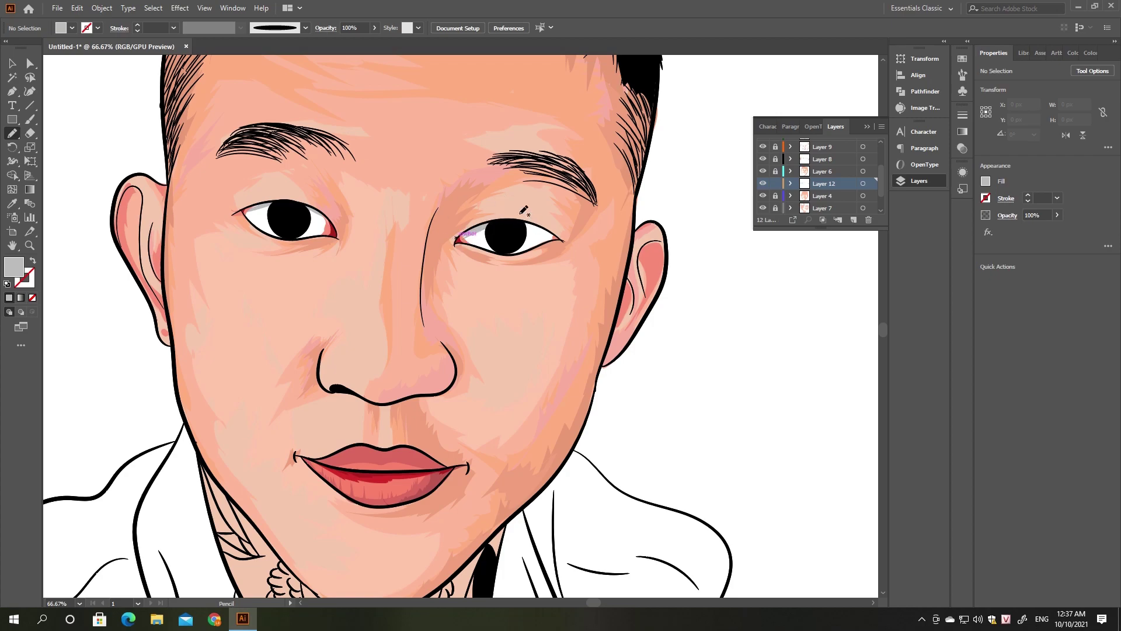
{"action": "left_click_drag", "start_coordinate": [523, 211], "coordinate": [541, 223]}
{"action": "key", "text": "ctrl+minus"}
{"action": "key", "text": "ctrl+minus"}
{"action": "left_click", "coordinate": [863, 183]}
Create Layer 13 above Layer 12, zoom to the eyes and swap fill and stroke colours
{"action": "key", "text": "v"}
{"action": "key", "text": "ctrl+shift+a"}
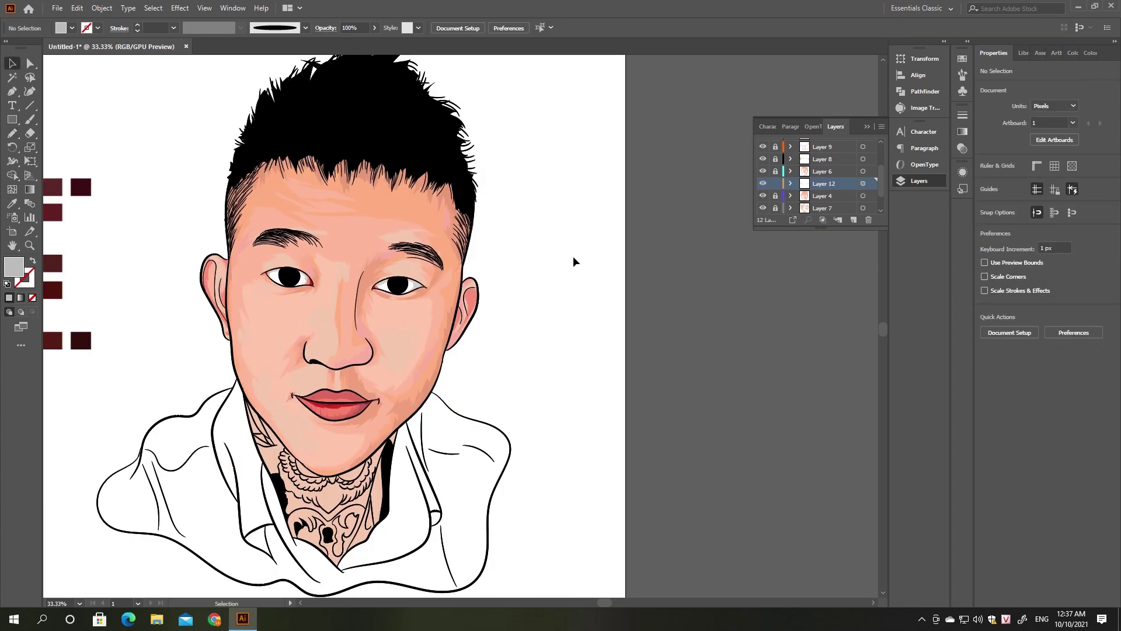
{"action": "scroll", "coordinate": [385, 318], "scroll_direction": "up", "scroll_amount": 2}
{"action": "key", "text": "ctrl+l"}
{"action": "double_click", "coordinate": [14, 267]}
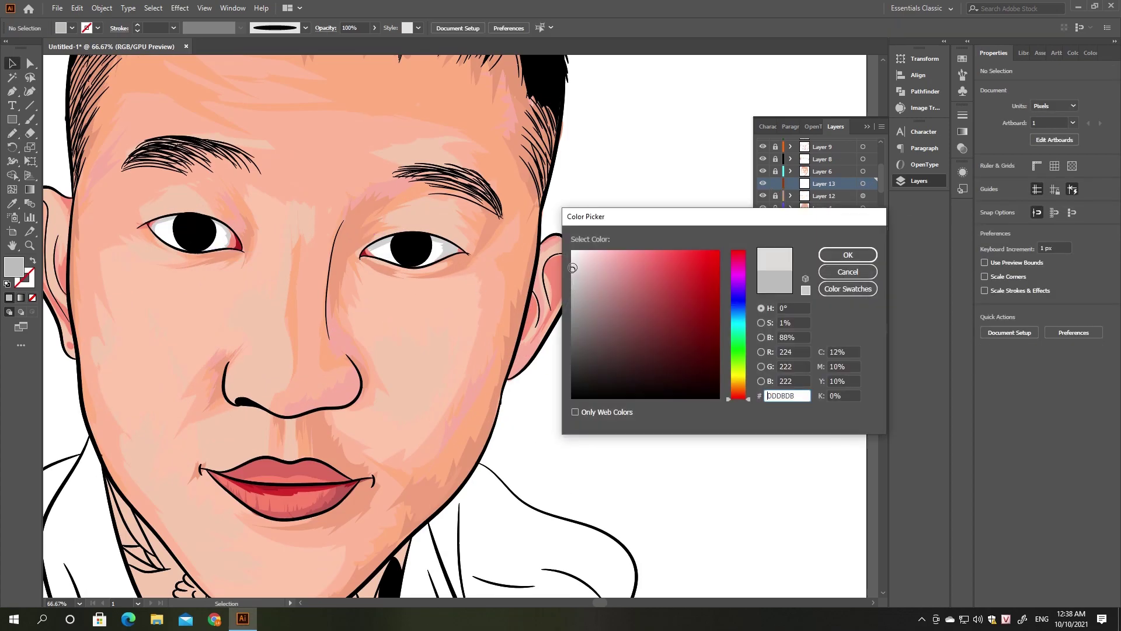
{"action": "key", "text": "Escape"}
{"action": "left_click", "coordinate": [33, 261]}
{"action": "left_click", "coordinate": [19, 134]}
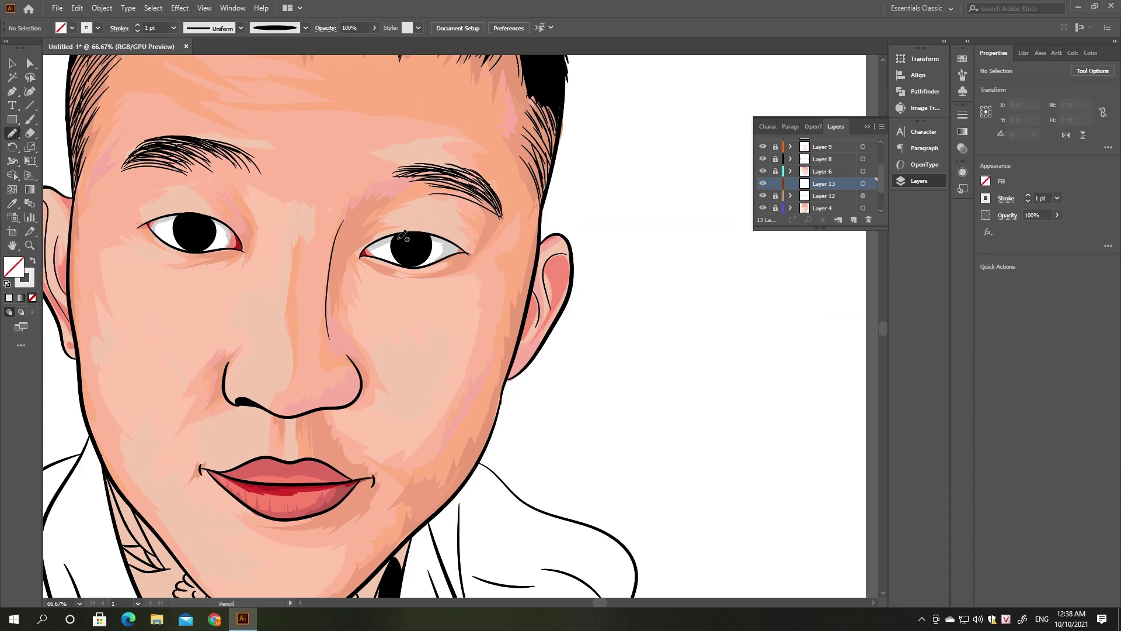
{"action": "left_click", "coordinate": [921, 182]}
{"action": "left_click", "coordinate": [921, 182]}
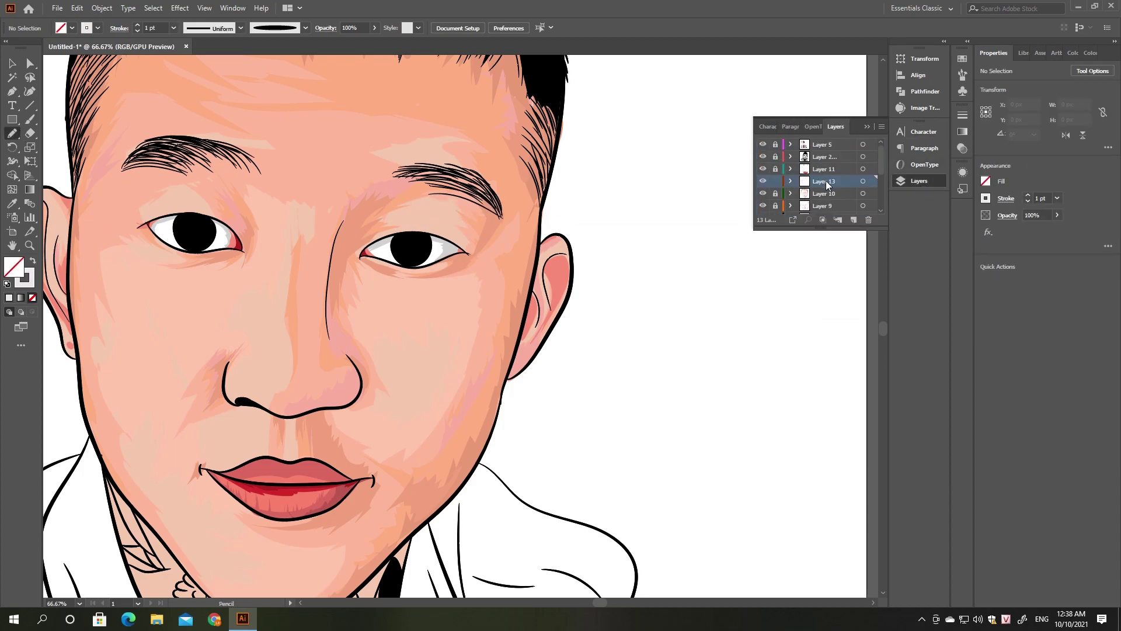
Draw white catchlight highlights on the pupils
{"action": "left_click_drag", "start_coordinate": [404, 236], "coordinate": [400, 236]}
{"action": "key", "text": "v"}
{"action": "left_click", "coordinate": [446, 243]}
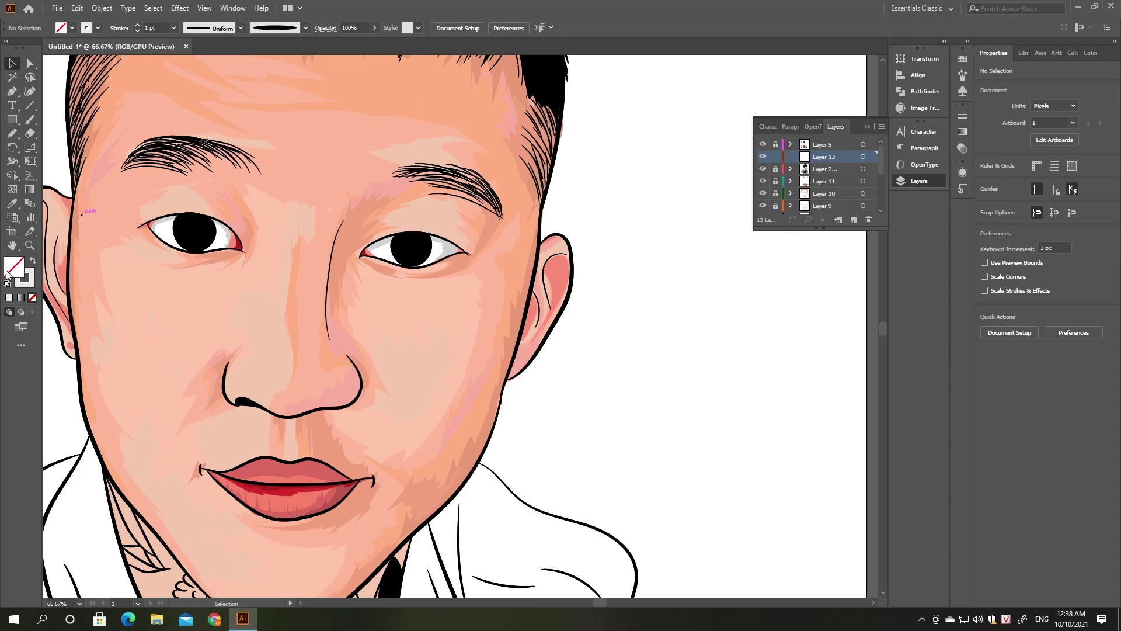
{"action": "key", "text": "shift+x"}
{"action": "key", "text": "n"}
{"action": "left_click_drag", "start_coordinate": [403, 236], "coordinate": [401, 237]}
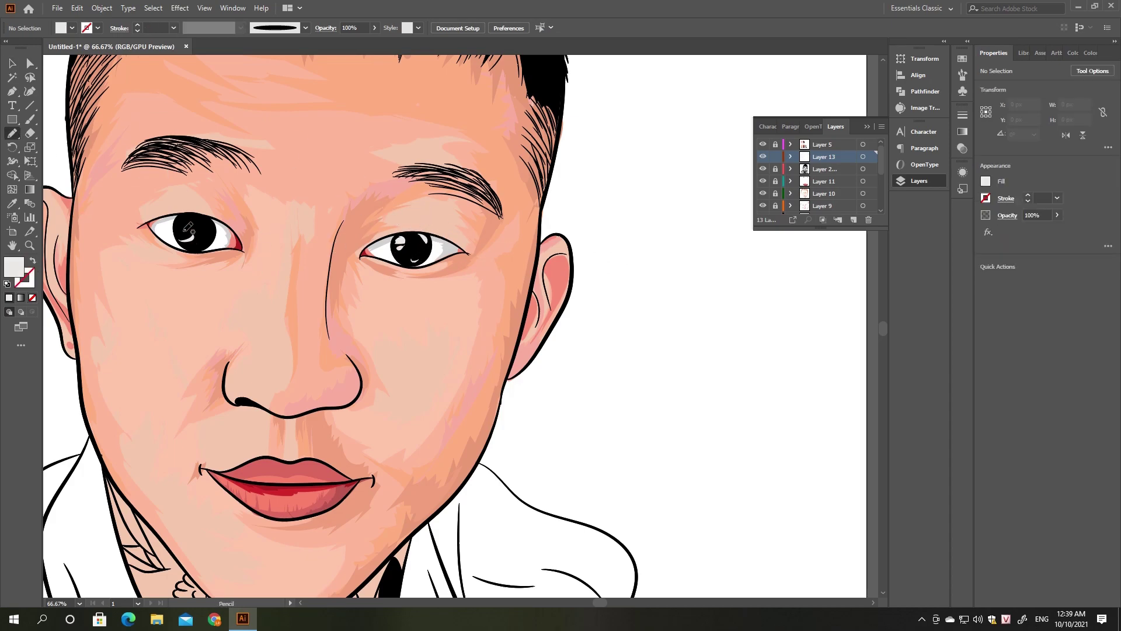
{"action": "key", "text": "ctrl+minus"}
{"action": "key", "text": "ctrl+minus"}
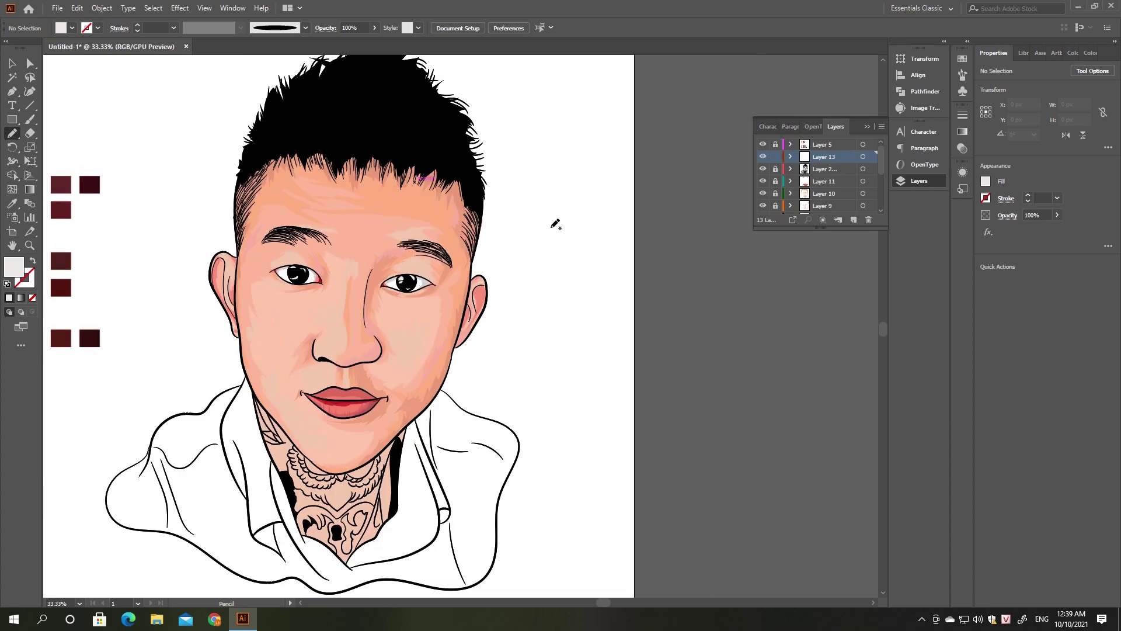
{"action": "key", "text": "ctrl+plus"}
{"action": "key", "text": "ctrl+plus"}
{"action": "key", "text": "ctrl+plus"}
{"action": "key", "text": "ctrl+z"}
{"action": "key", "text": "b"}
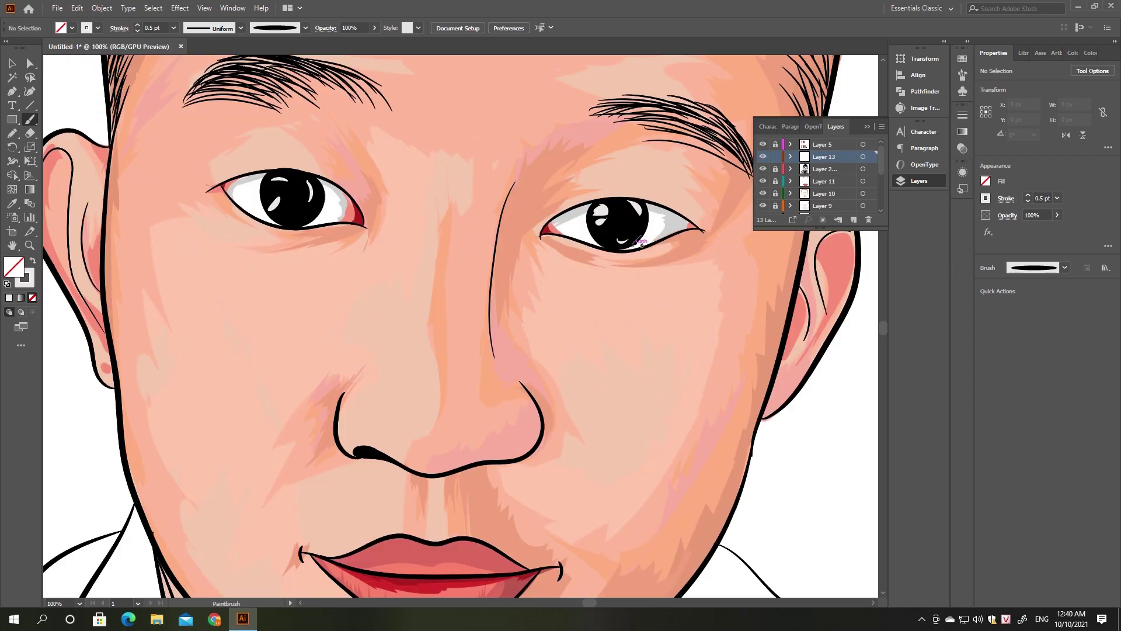
Add a new layer and set the fill to a dark maroon colour
{"action": "left_click", "coordinate": [853, 220]}
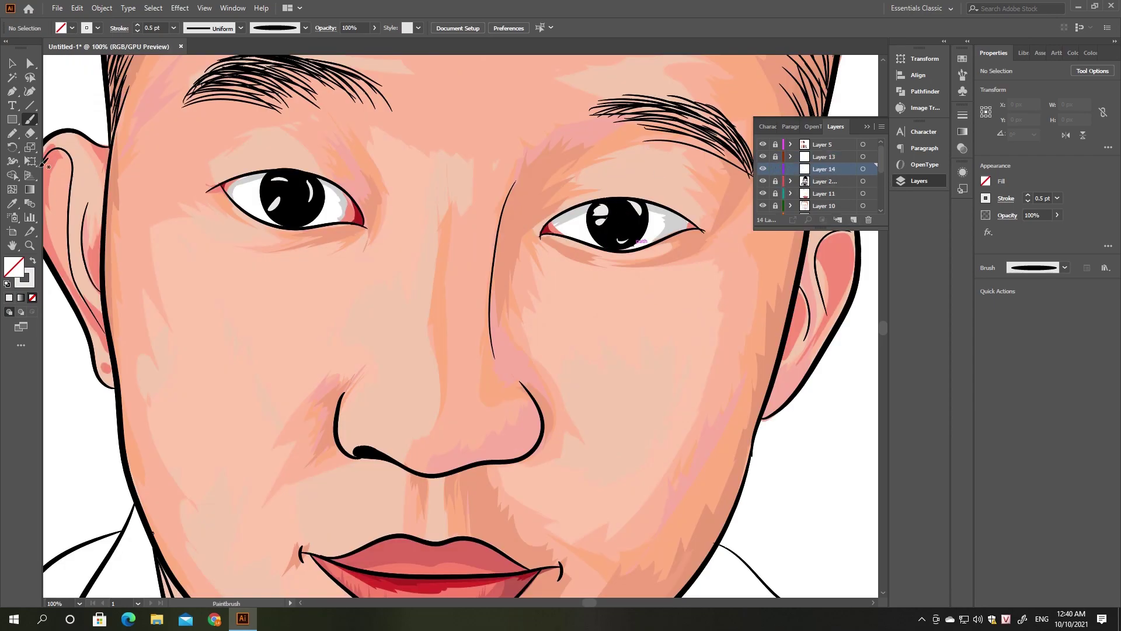
{"action": "double_click", "coordinate": [16, 273]}
{"action": "key", "text": "Escape"}
{"action": "key", "text": "shift+x"}
{"action": "double_click", "coordinate": [15, 273]}
{"action": "left_click", "coordinate": [695, 367]}
{"action": "left_click", "coordinate": [870, 251]}
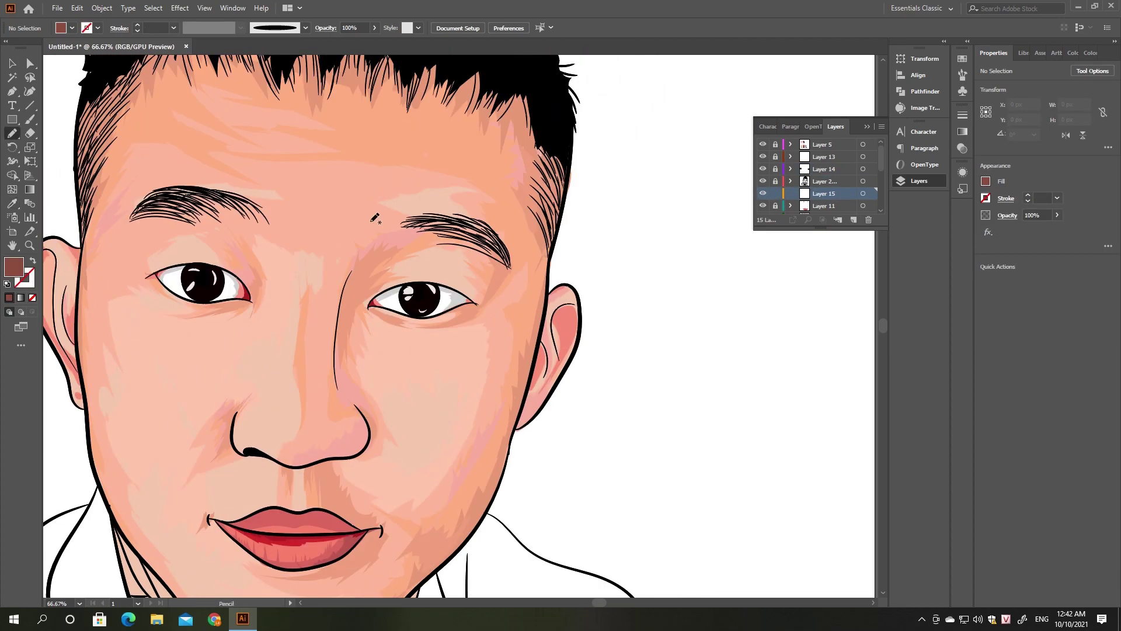
Fill the right and left eyebrows with dark brown strokes, including the left inner end
{"action": "left_click_drag", "start_coordinate": [475, 240], "coordinate": [506, 248]}
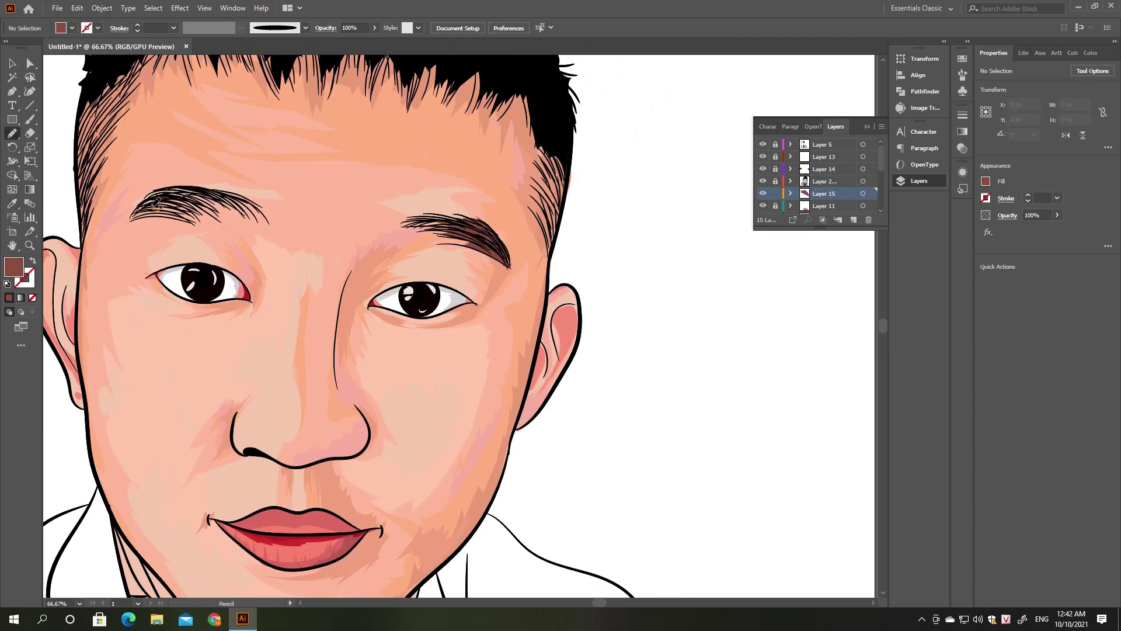
{"action": "left_click_drag", "start_coordinate": [156, 204], "coordinate": [248, 200]}
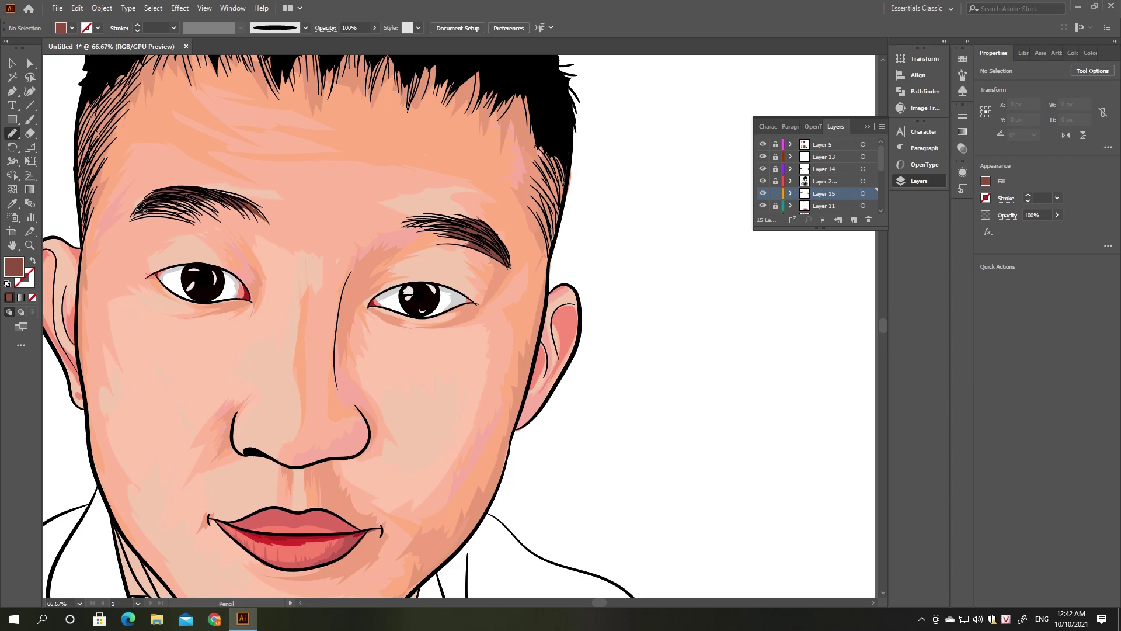
{"action": "left_click_drag", "start_coordinate": [140, 206], "coordinate": [190, 206]}
{"action": "scroll", "coordinate": [591, 193], "scroll_direction": "down", "scroll_amount": 2}
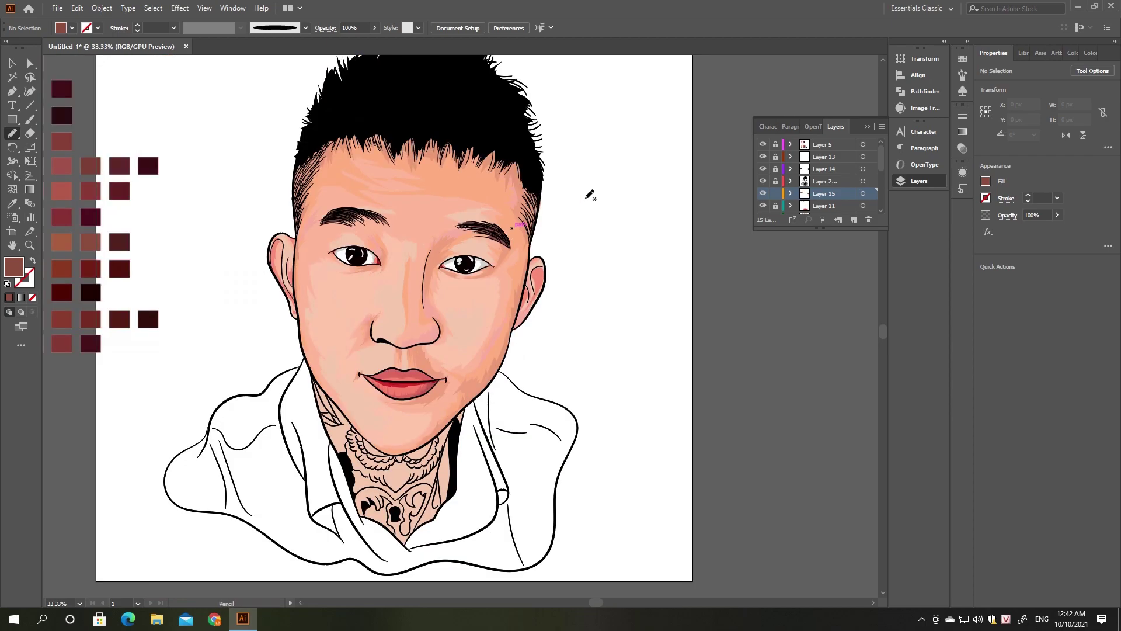
{"action": "scroll", "coordinate": [591, 270], "scroll_direction": "down", "scroll_amount": 1}
Add Layer 16 and paint the tattoo's upper scalloped section bright green
{"action": "key", "text": "v"}
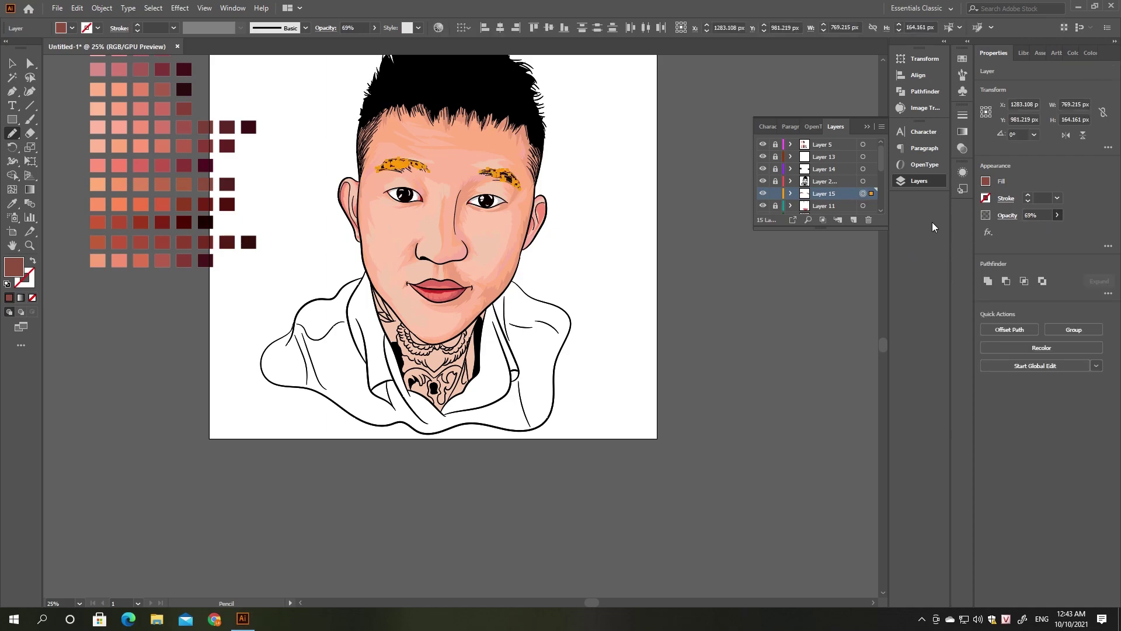
{"action": "scroll", "coordinate": [446, 395], "scroll_direction": "up", "scroll_amount": 4}
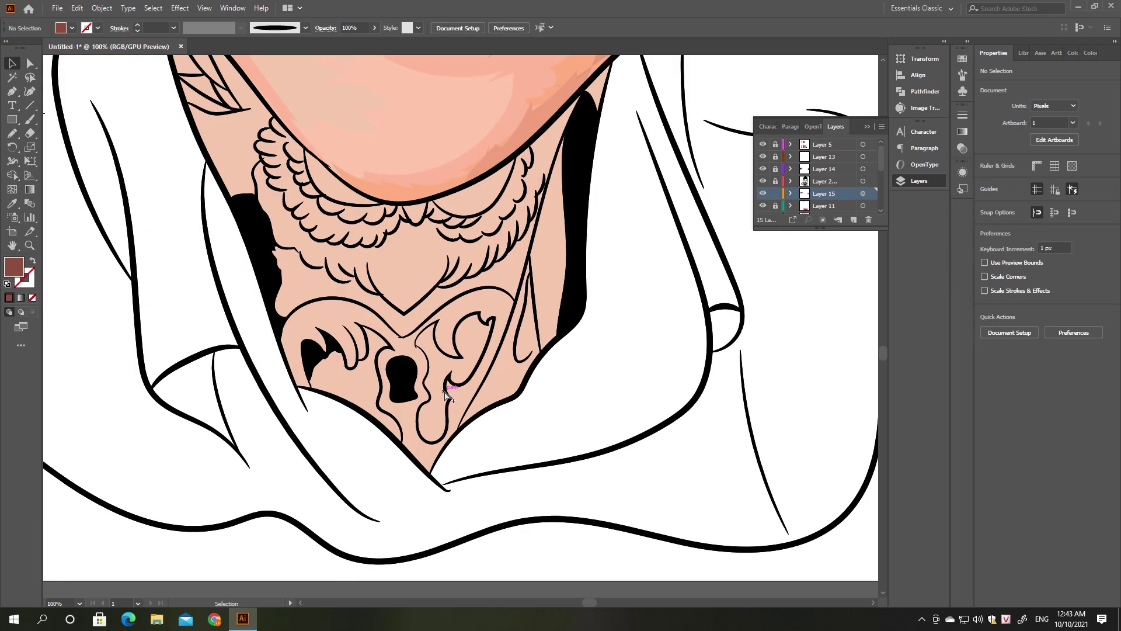
{"action": "scroll", "coordinate": [442, 260], "scroll_direction": "up", "scroll_amount": 1}
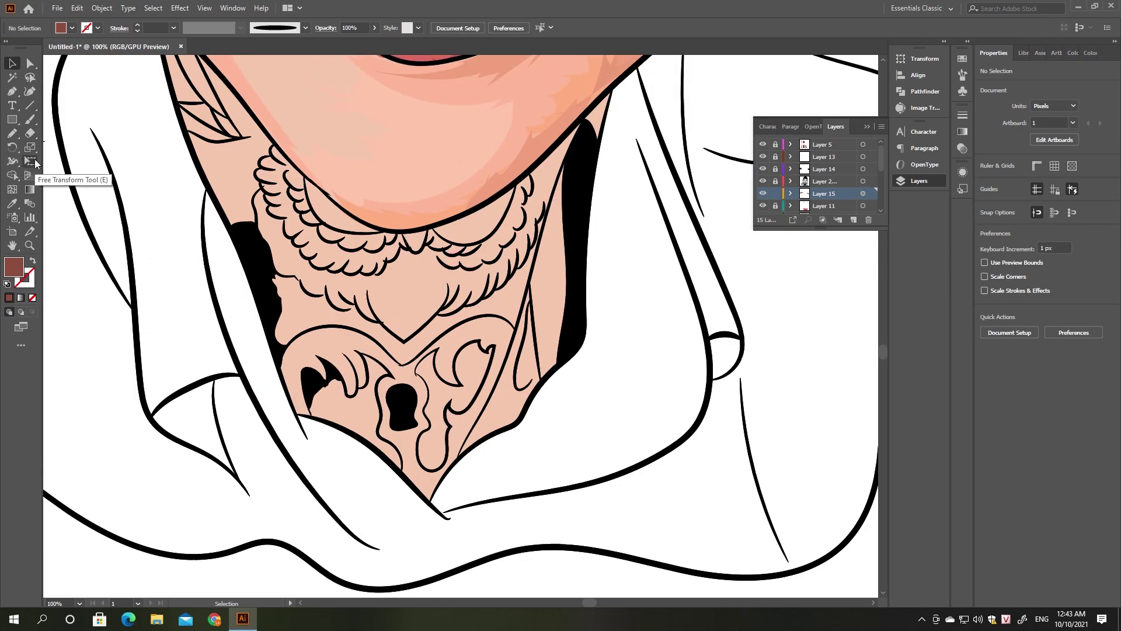
{"action": "left_click", "coordinate": [12, 133]}
{"action": "left_click", "coordinate": [853, 220]}
{"action": "double_click", "coordinate": [14, 267]}
{"action": "left_click", "coordinate": [701, 278]}
{"action": "left_click", "coordinate": [848, 255]}
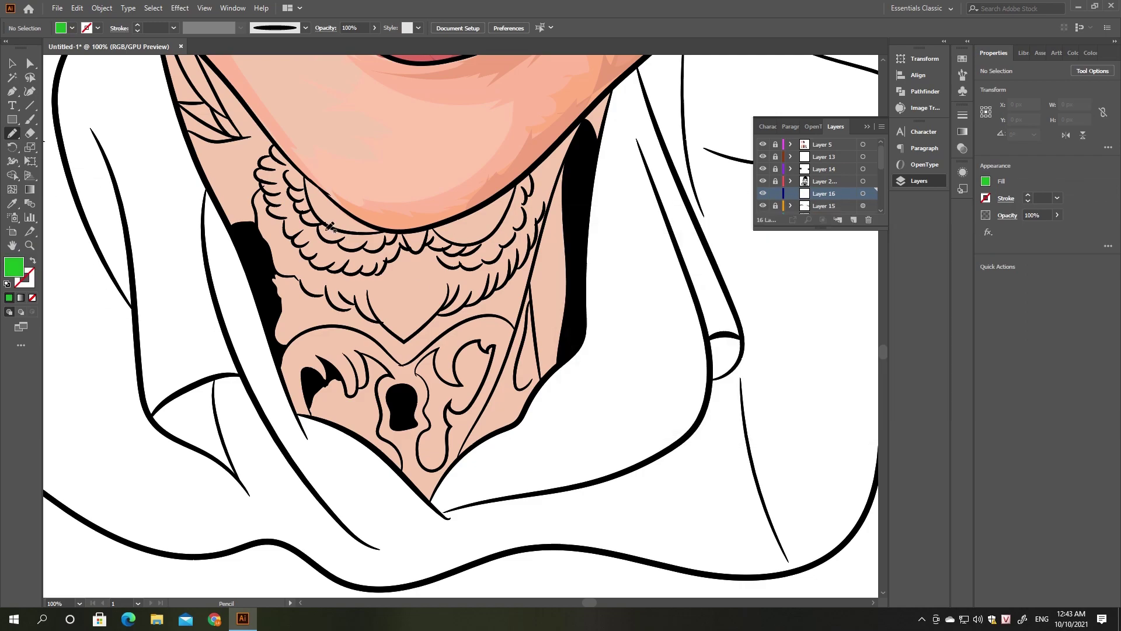
{"action": "left_click_drag", "start_coordinate": [252, 237], "coordinate": [279, 149]}
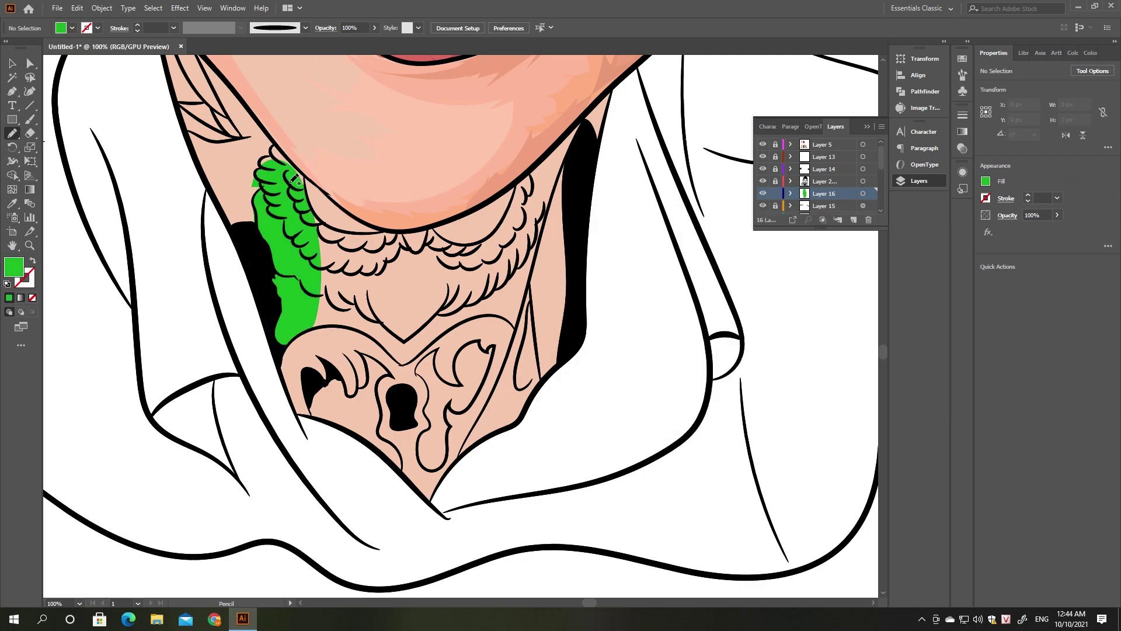
{"action": "left_click_drag", "start_coordinate": [285, 344], "coordinate": [270, 135]}
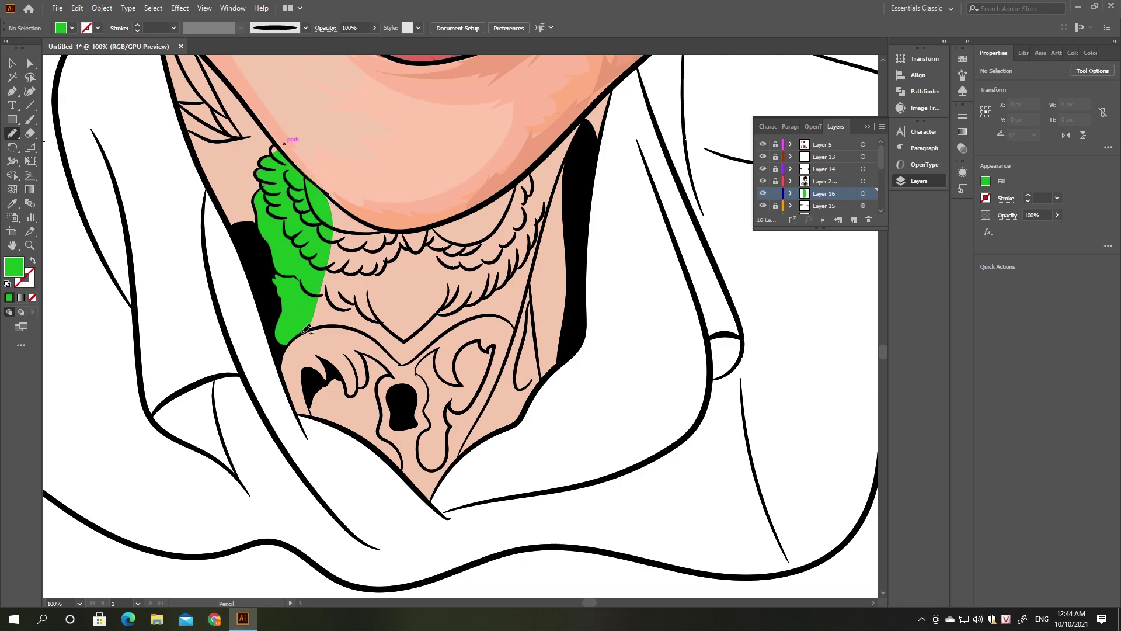
{"action": "left_click_drag", "start_coordinate": [422, 360], "coordinate": [330, 196]}
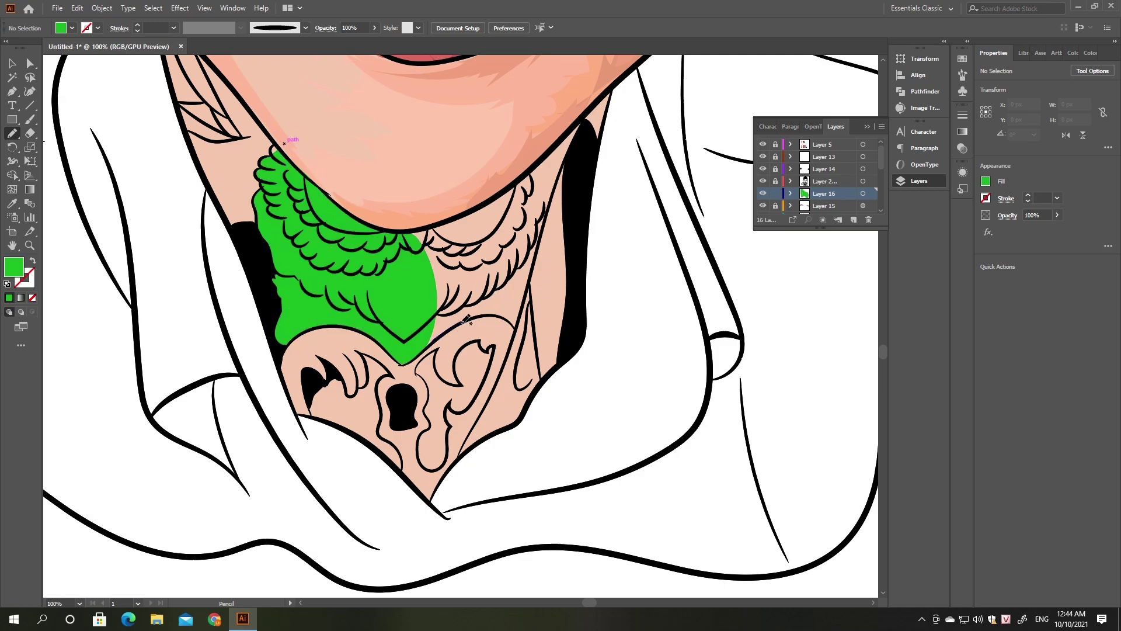
{"action": "left_click_drag", "start_coordinate": [532, 286], "coordinate": [402, 351]}
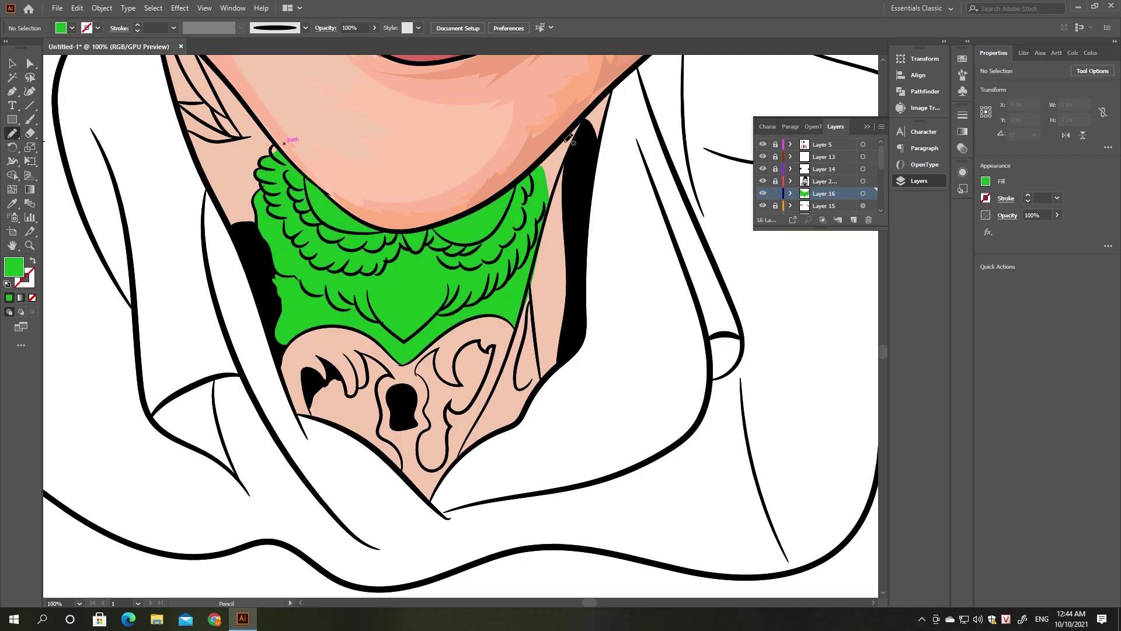
Shade the lower-right and upper-left edges of the green area with darker green
{"action": "double_click", "coordinate": [17, 271]}
{"action": "left_click", "coordinate": [838, 254]}
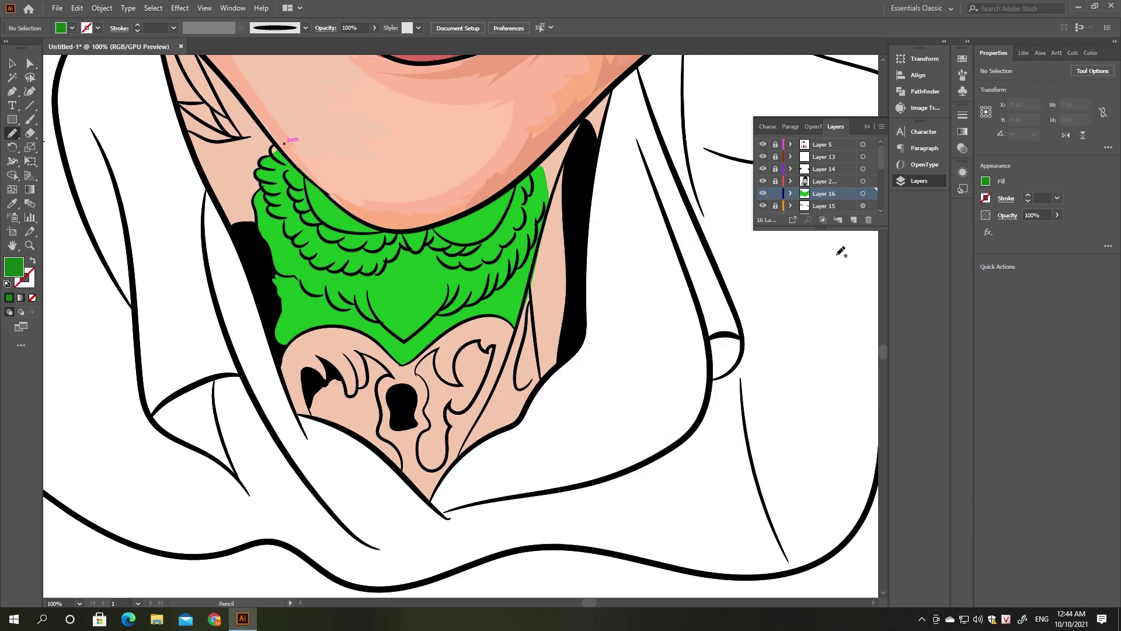
{"action": "left_click_drag", "start_coordinate": [312, 302], "coordinate": [279, 226]}
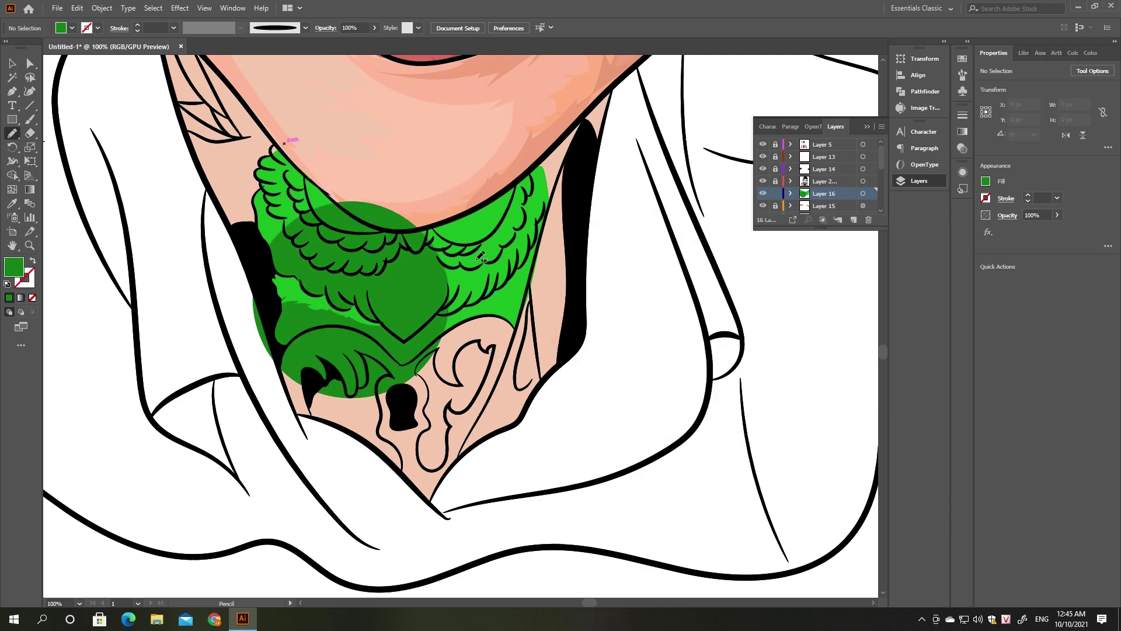
{"action": "key", "text": "ctrl+z"}
{"action": "key", "text": "ctrl+z"}
{"action": "double_click", "coordinate": [14, 273]}
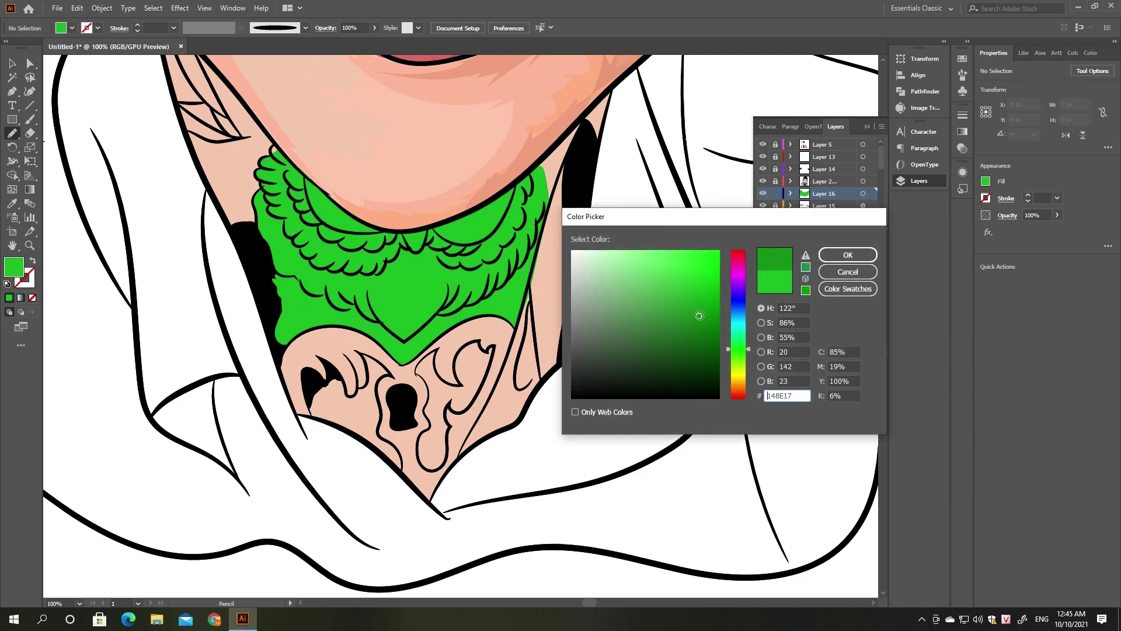
{"action": "key", "text": "Return"}
{"action": "left_click_drag", "start_coordinate": [301, 260], "coordinate": [315, 237]}
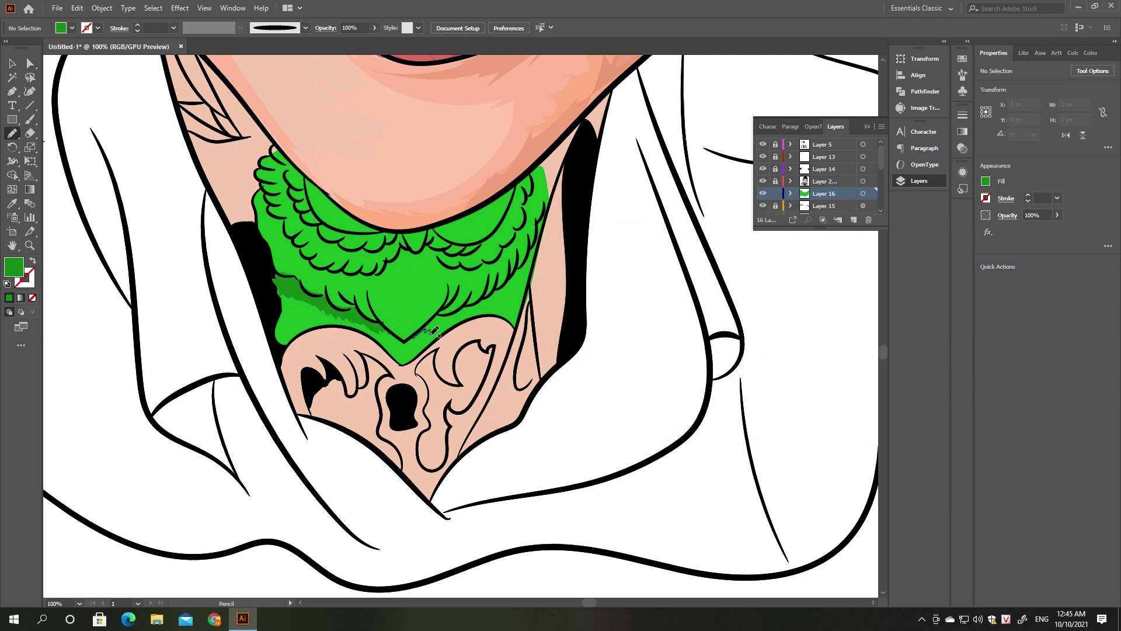
{"action": "left_click_drag", "start_coordinate": [434, 330], "coordinate": [546, 173]}
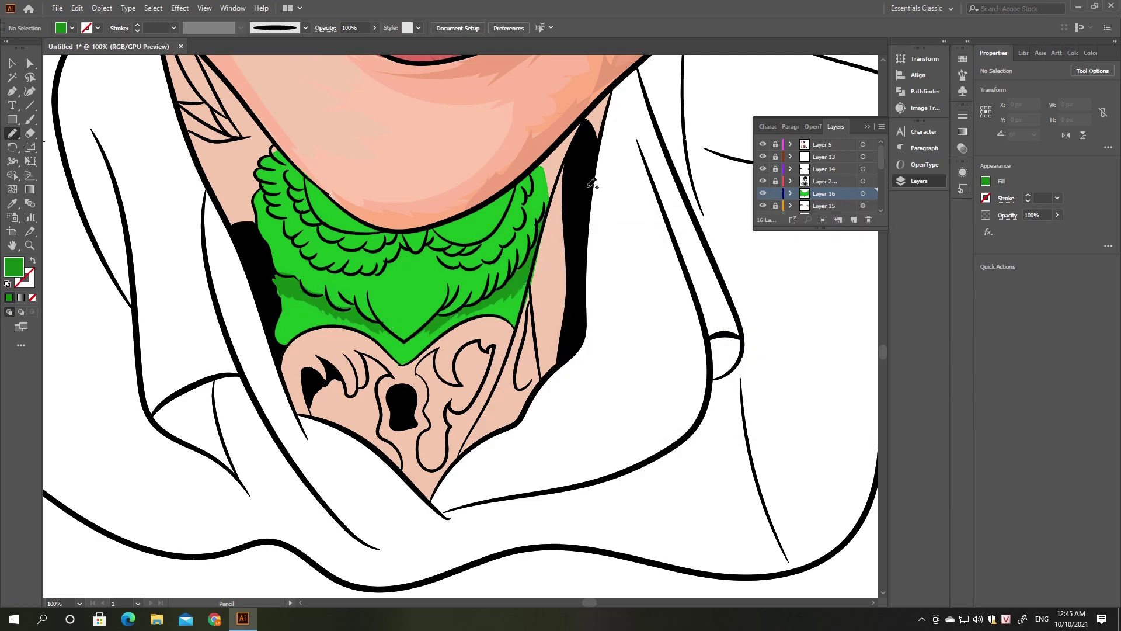
{"action": "mouse_move", "coordinate": [275, 145]}
{"action": "left_mouse_down"}
{"action": "mouse_move", "coordinate": [335, 248]}
{"action": "mouse_move", "coordinate": [507, 222]}
{"action": "left_mouse_up"}
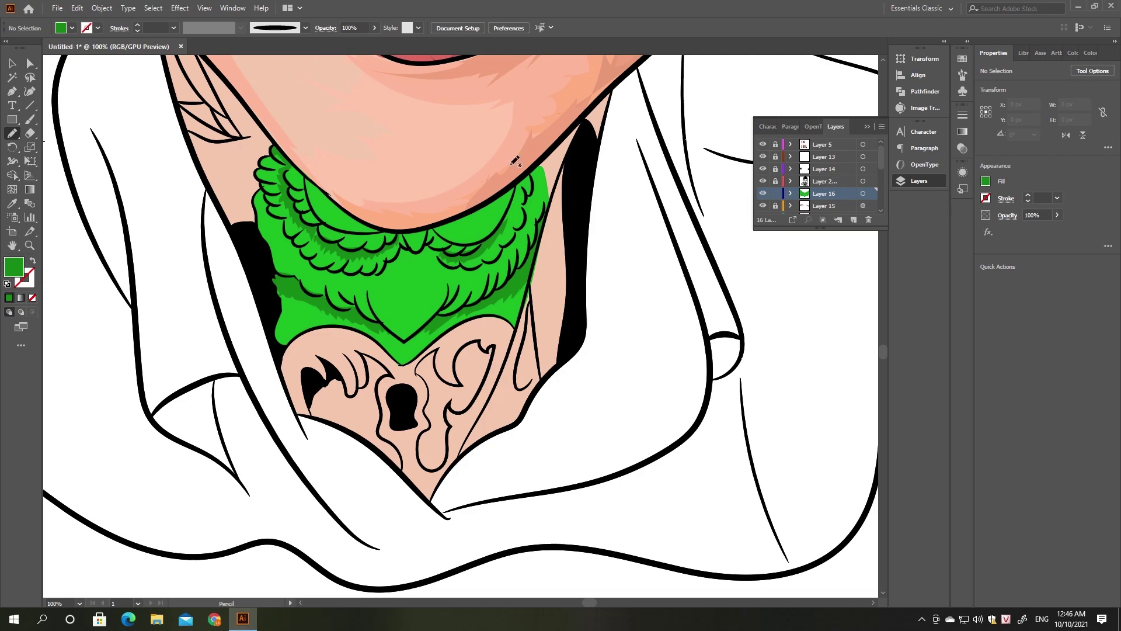
Set a pasted teal fill and colour the scallops under the chin teal
{"action": "double_click", "coordinate": [14, 266]}
{"action": "type", "text": "0C98A3"}
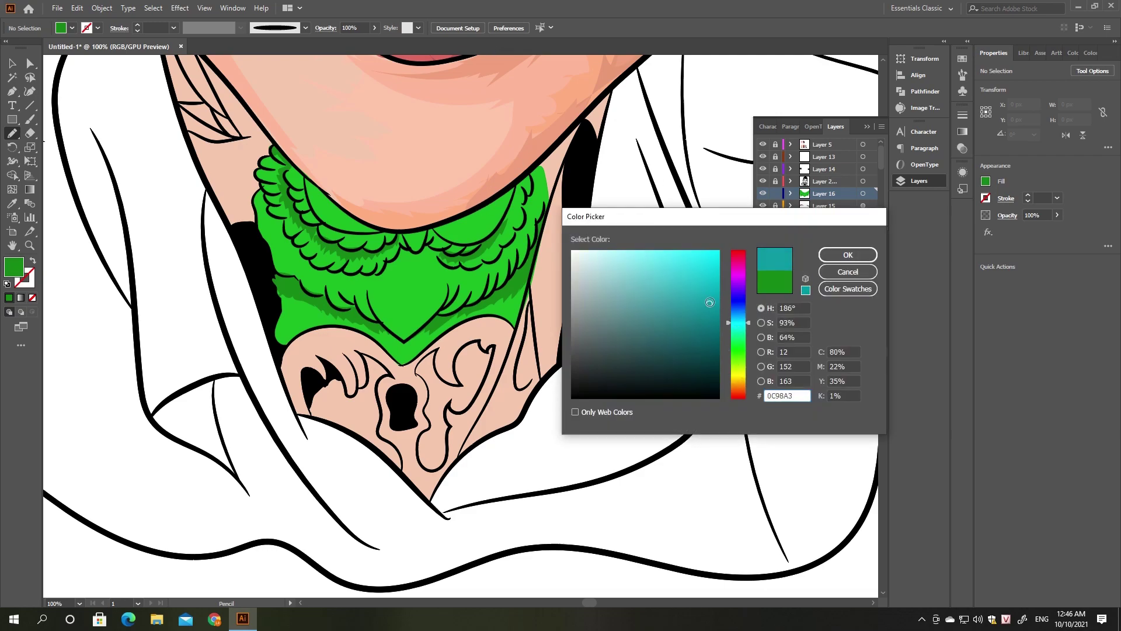
{"action": "key", "text": "Return"}
{"action": "left_click_drag", "start_coordinate": [367, 218], "coordinate": [305, 176]}
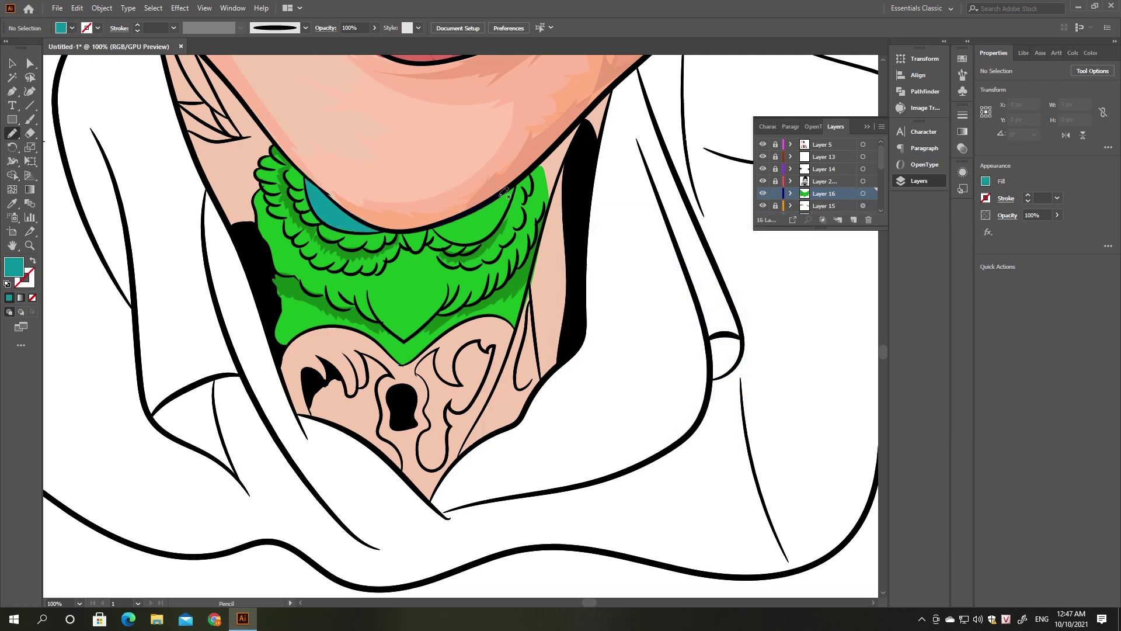
{"action": "left_click_drag", "start_coordinate": [506, 192], "coordinate": [437, 229]}
{"action": "left_click_drag", "start_coordinate": [389, 264], "coordinate": [427, 254]}
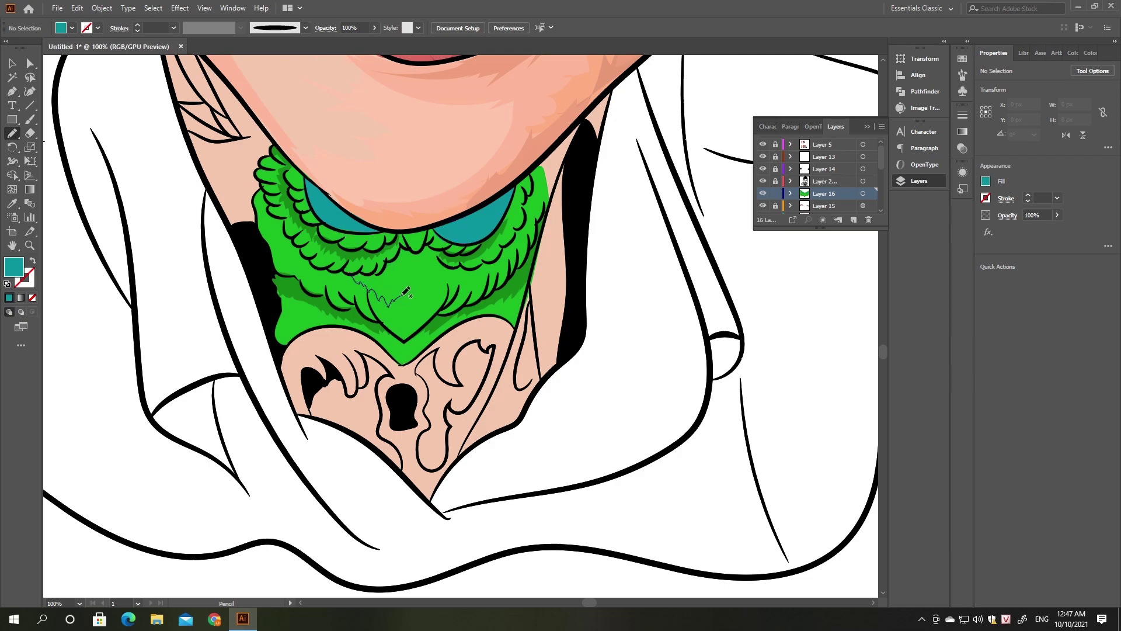
{"action": "left_click_drag", "start_coordinate": [282, 183], "coordinate": [339, 274]}
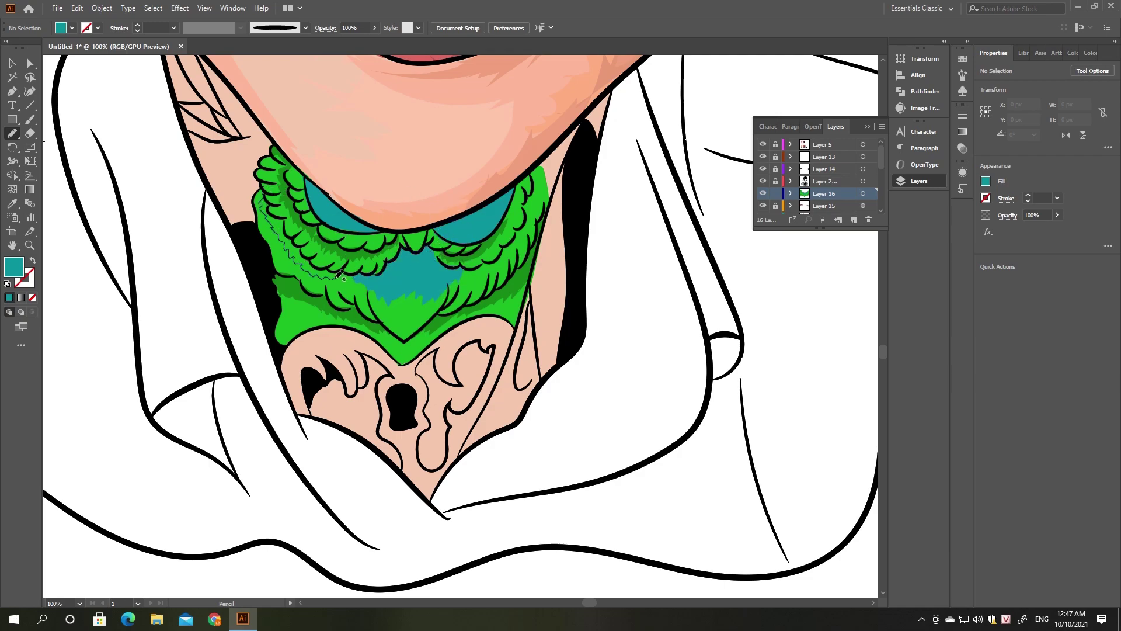
{"action": "left_click_drag", "start_coordinate": [459, 281], "coordinate": [537, 180]}
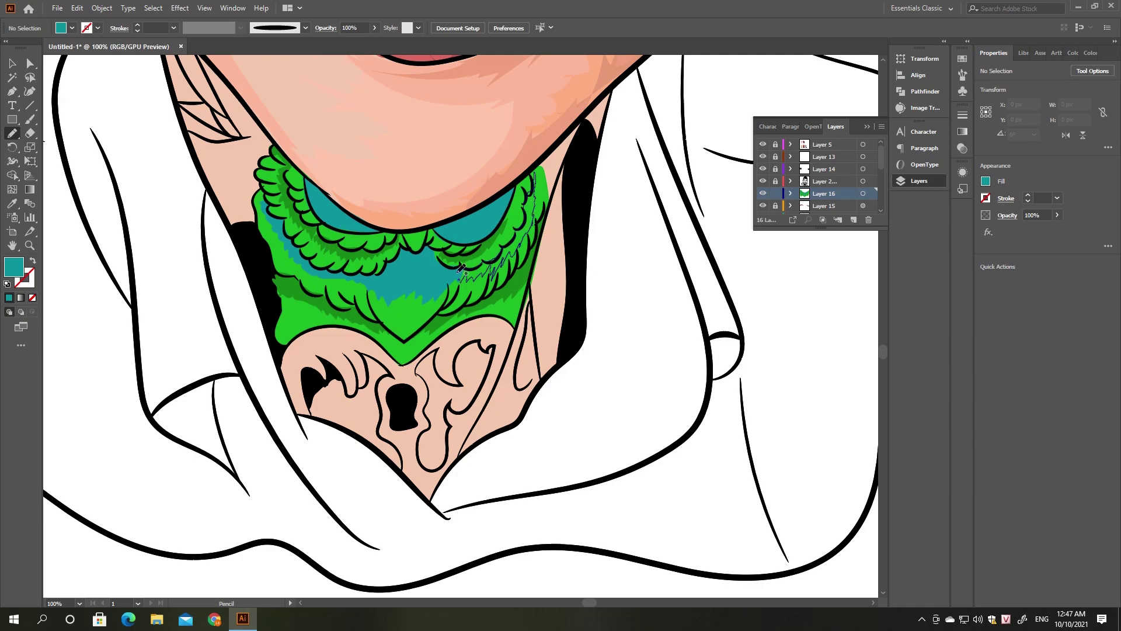
{"action": "left_click_drag", "start_coordinate": [461, 268], "coordinate": [458, 278]}
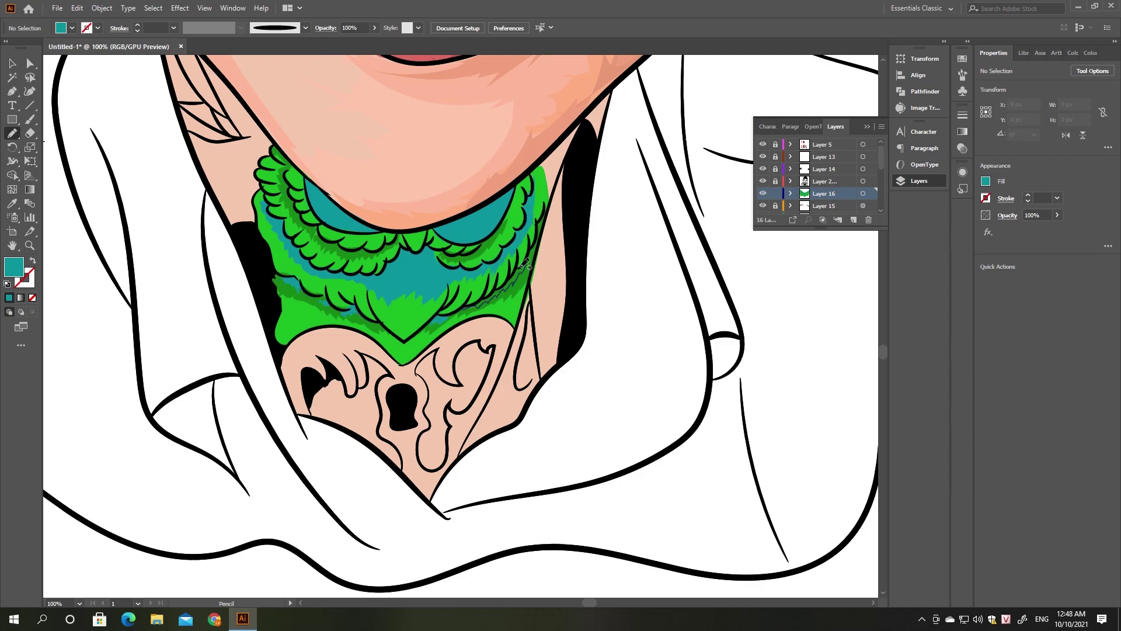
Add darker-teal shading in the centre of the scallops
{"action": "double_click", "coordinate": [14, 267]}
{"action": "left_click", "coordinate": [851, 252]}
{"action": "left_click_drag", "start_coordinate": [389, 265], "coordinate": [445, 232]}
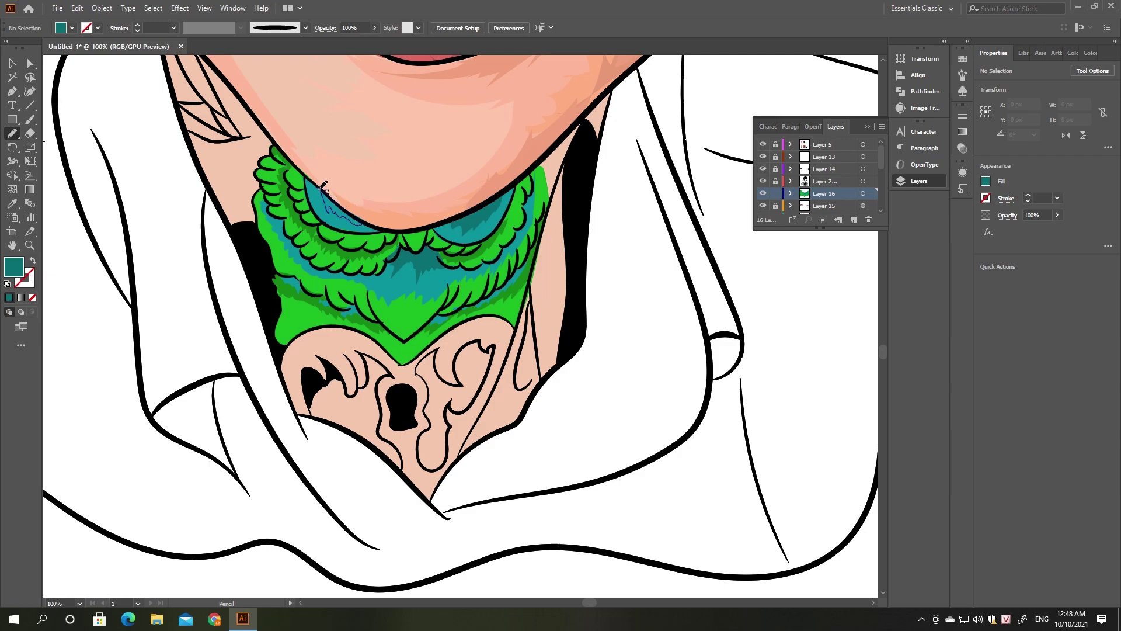
{"action": "scroll", "coordinate": [582, 387], "scroll_direction": "down", "scroll_amount": 3}
{"action": "scroll", "coordinate": [509, 317], "scroll_direction": "up", "scroll_amount": 2}
Paint yellow along the left and right scallop edges and a triangle at the lower centre
{"action": "double_click", "coordinate": [14, 267]}
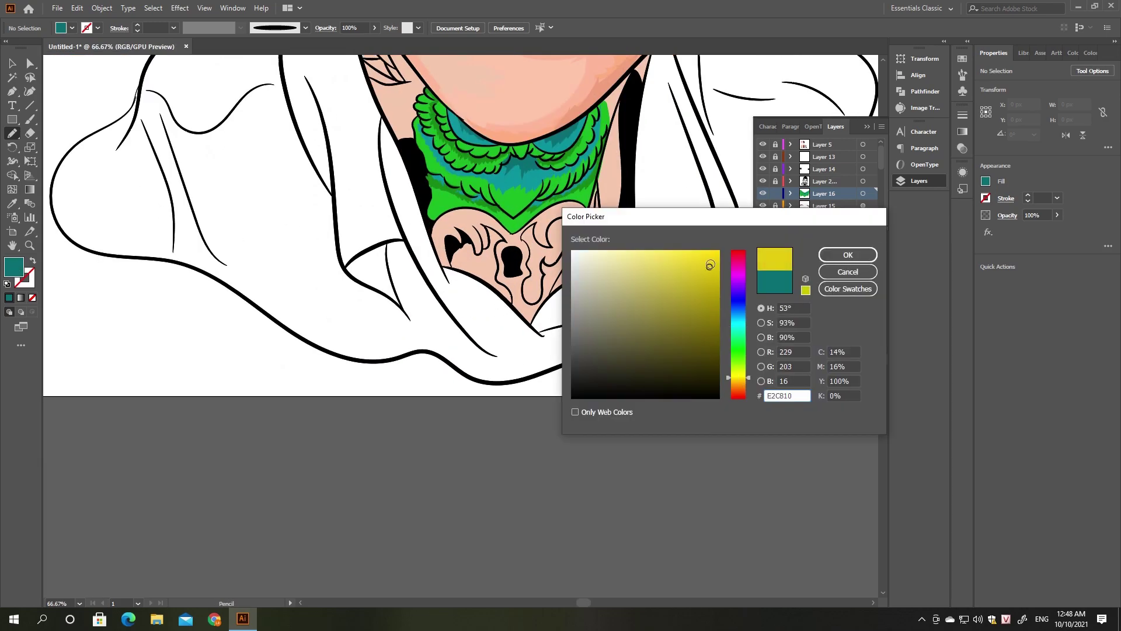
{"action": "left_click", "coordinate": [850, 253]}
{"action": "scroll", "coordinate": [374, 263], "scroll_direction": "up", "scroll_amount": 1}
{"action": "left_click_drag", "start_coordinate": [351, 227], "coordinate": [409, 237]}
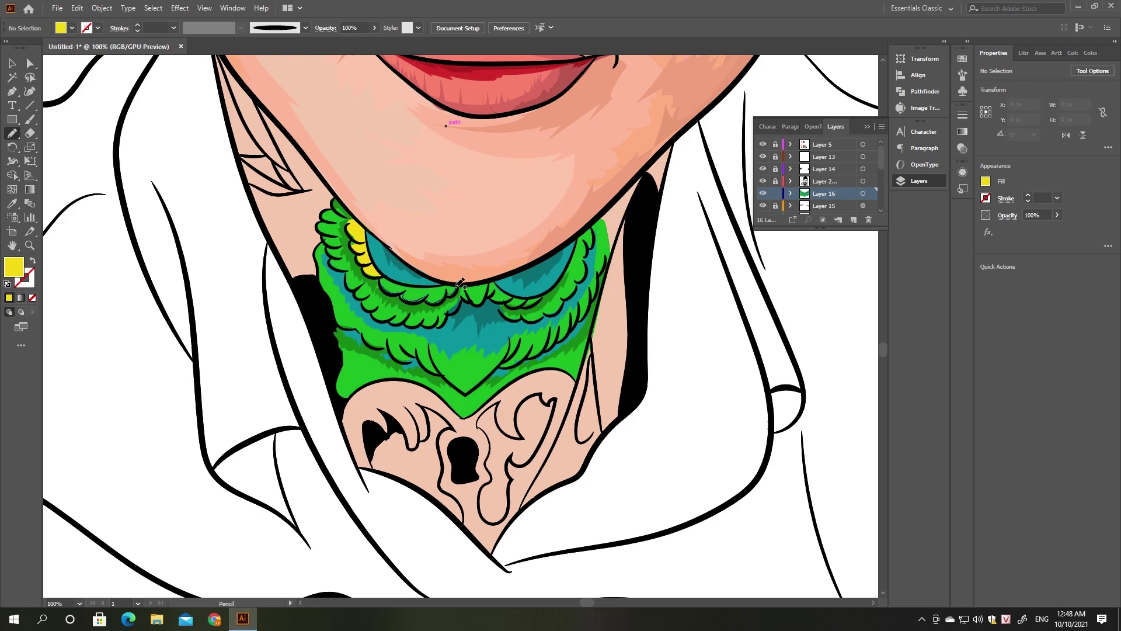
{"action": "left_click_drag", "start_coordinate": [496, 278], "coordinate": [549, 292]}
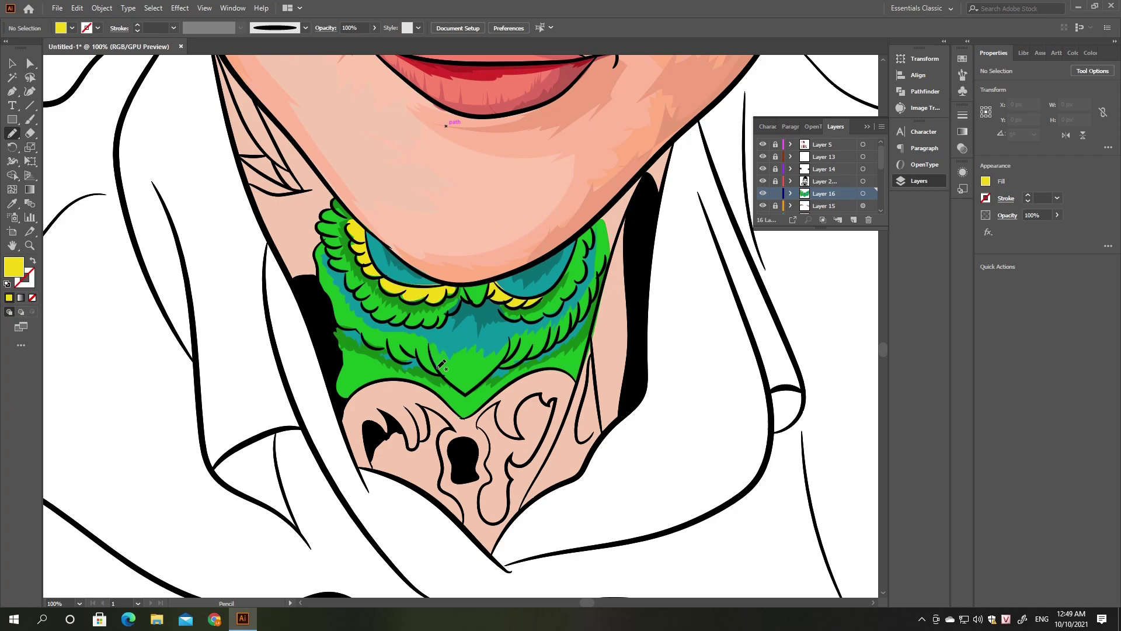
{"action": "left_click_drag", "start_coordinate": [435, 359], "coordinate": [502, 357]}
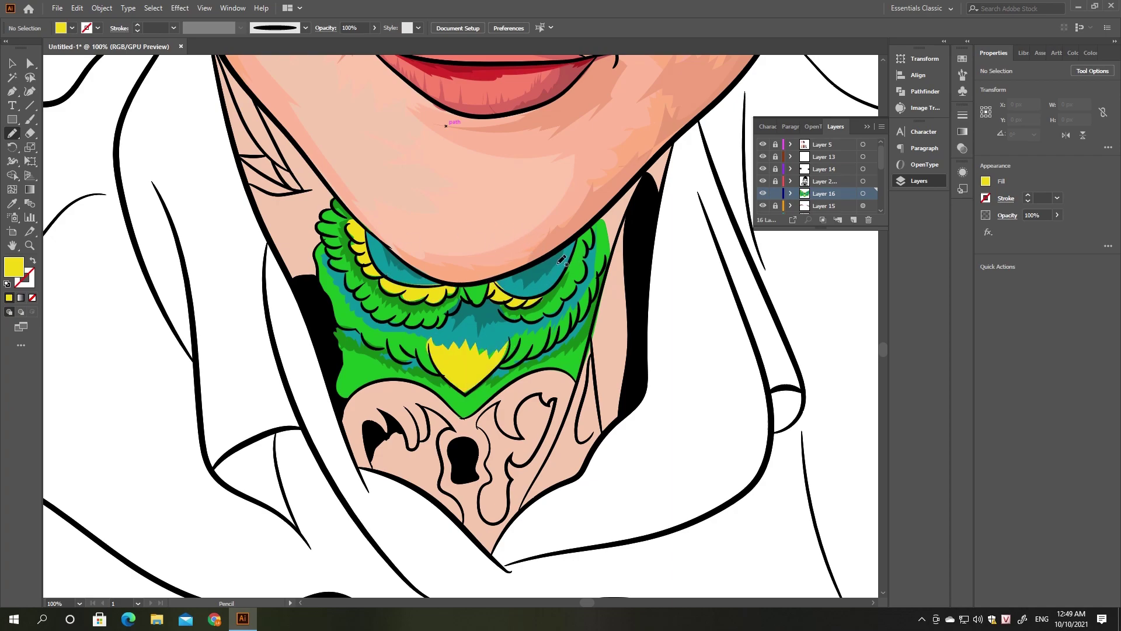
Undo an accidental yellow recolour of all artwork and select the yellow triangle
{"action": "key", "text": "ctrl+a"}
{"action": "key", "text": "i"}
{"action": "left_click", "coordinate": [482, 363]}
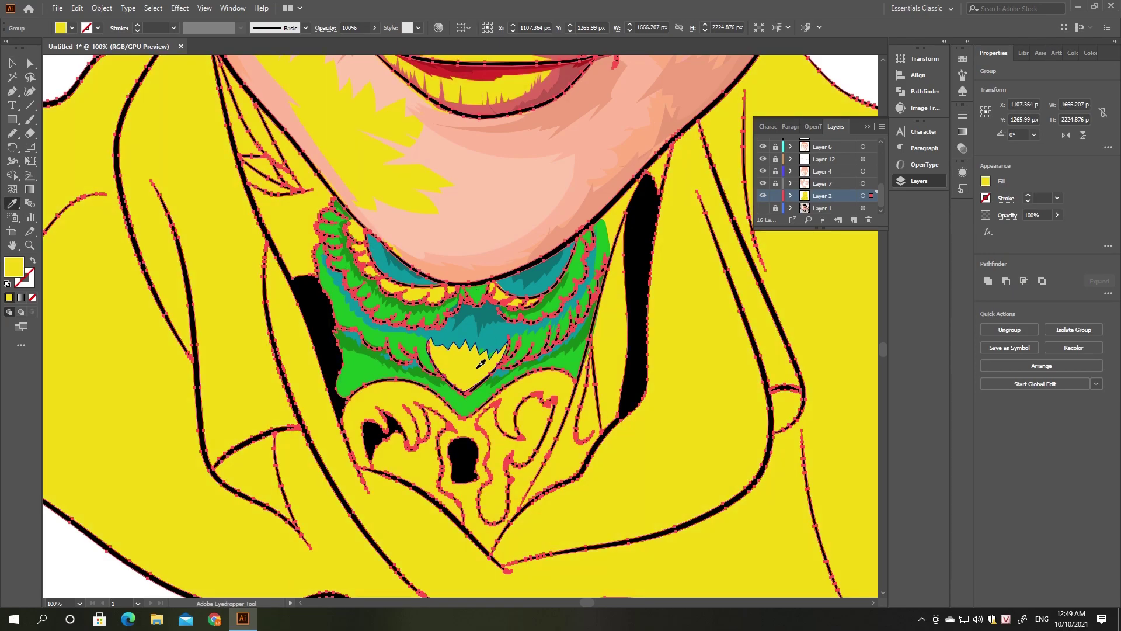
{"action": "key", "text": "ctrl+z"}
{"action": "key", "text": "v"}
{"action": "left_click", "coordinate": [474, 368]}
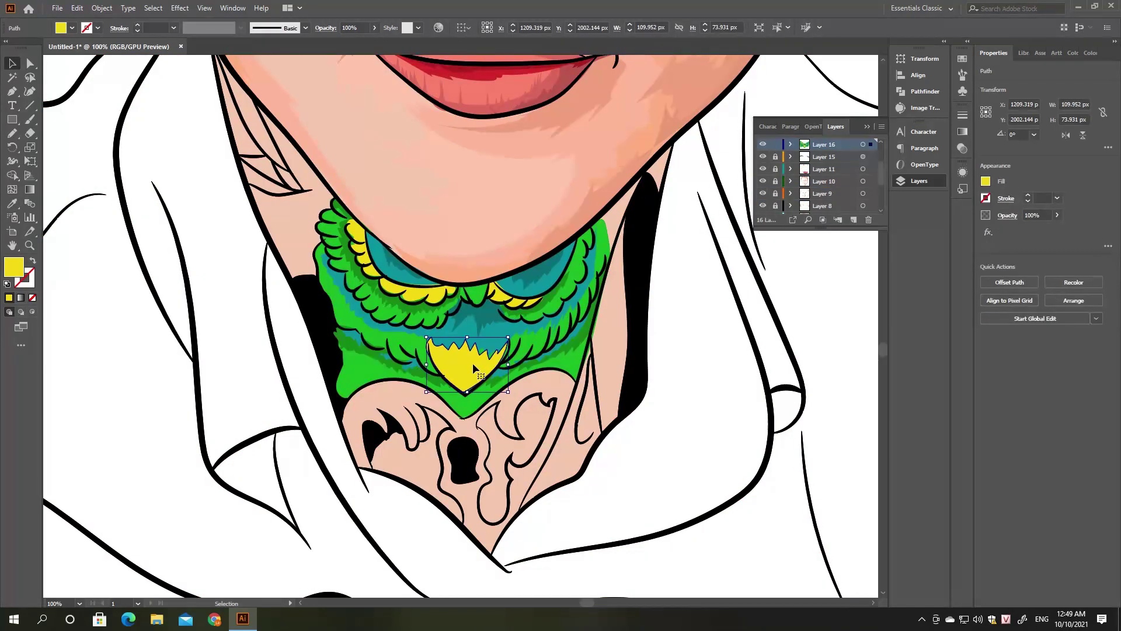
{"action": "key", "text": "ctrl+minus"}
{"action": "key", "text": "ctrl+minus"}
{"action": "key", "text": "ctrl+a"}
Inside the tattoo group, set the compound path's base fill to red
{"action": "double_click", "coordinate": [444, 309]}
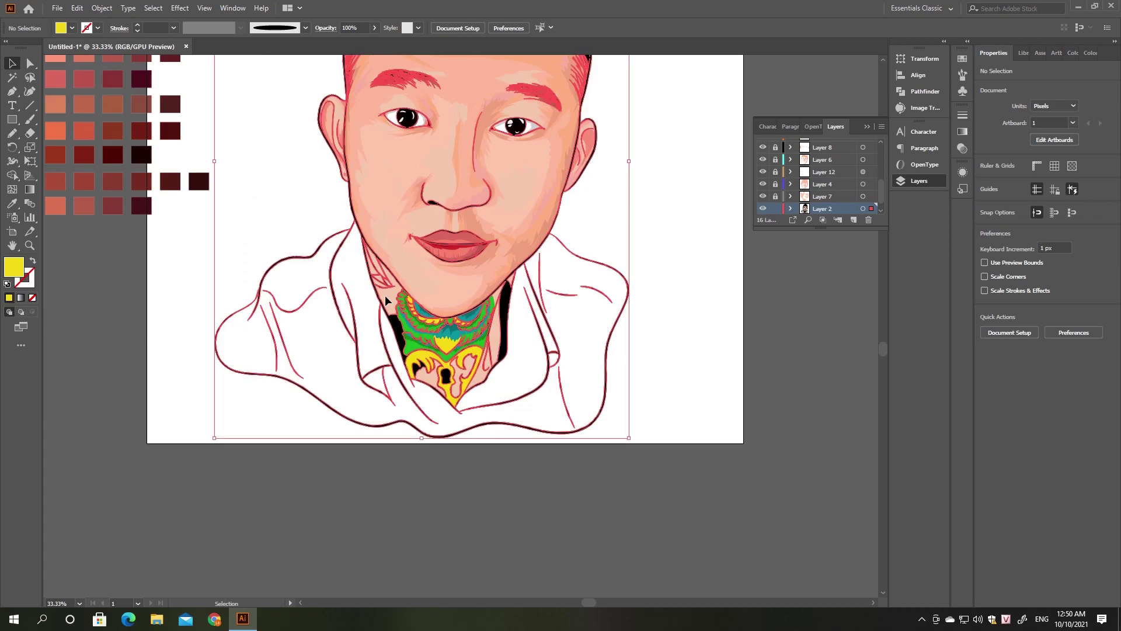
{"action": "key", "text": "ctrl+plus"}
{"action": "double_click", "coordinate": [13, 267]}
{"action": "left_click", "coordinate": [718, 257]}
{"action": "left_click", "coordinate": [778, 253]}
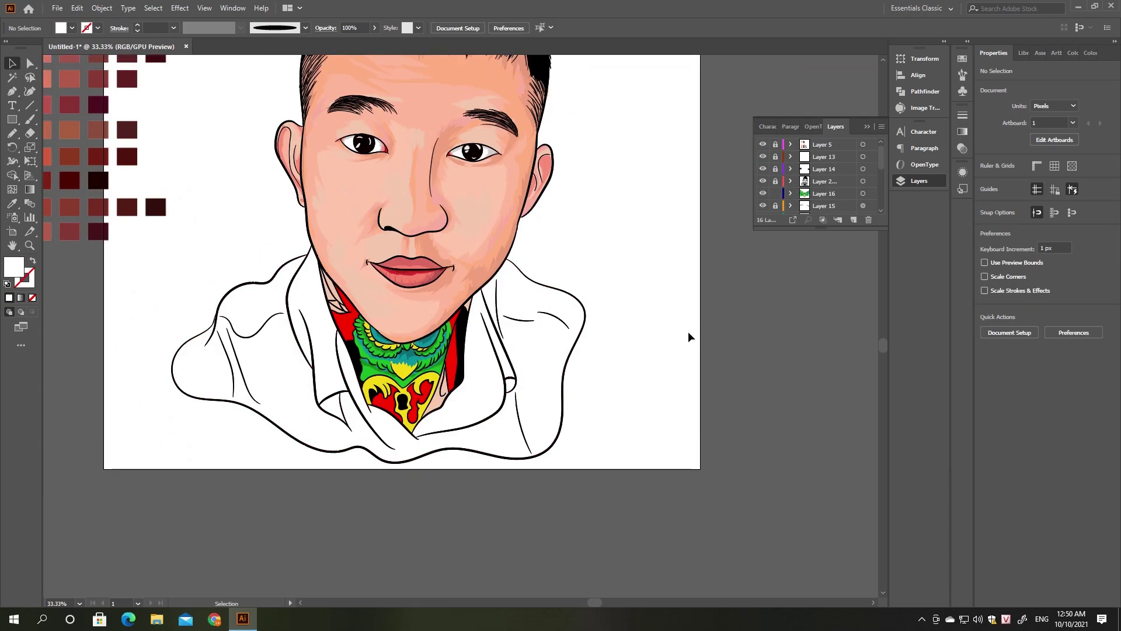
{"action": "scroll", "coordinate": [849, 185], "scroll_direction": "down", "scroll_amount": 1}
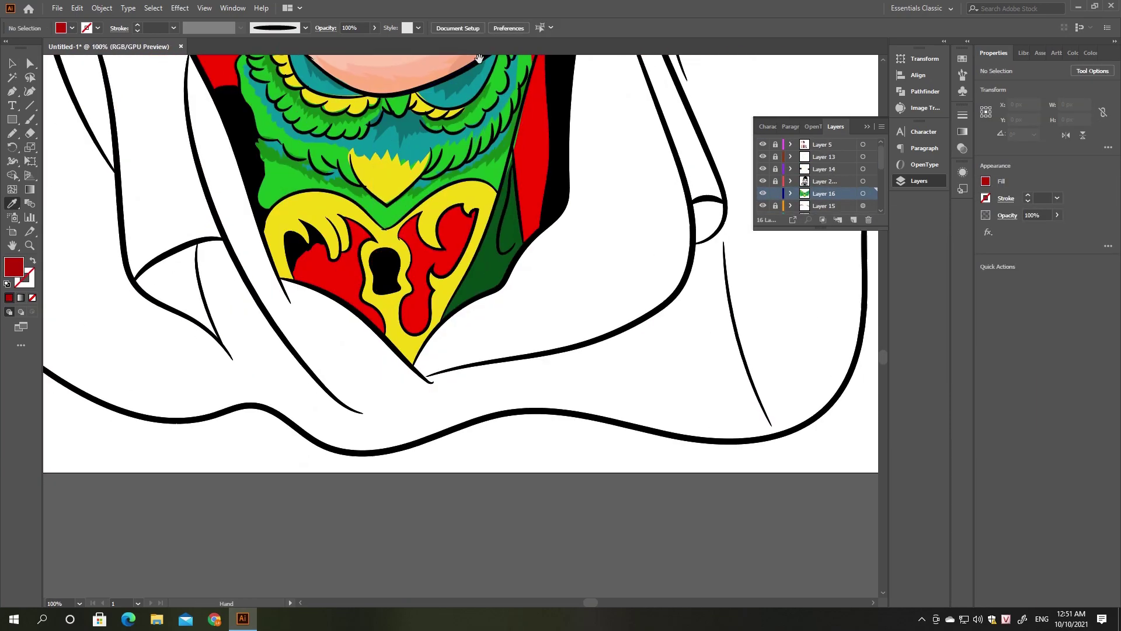
Paint red over the dark areas around the keyhole and the heart's right lobe
{"action": "key", "text": "n"}
{"action": "left_click_drag", "start_coordinate": [298, 263], "coordinate": [349, 252]}
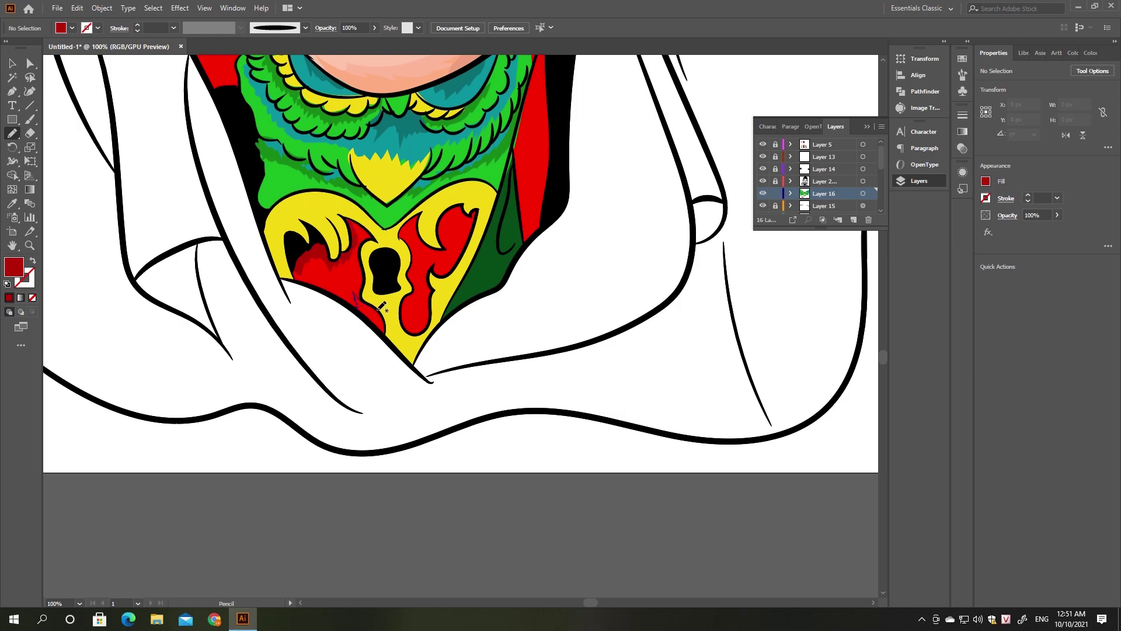
{"action": "mouse_move", "coordinate": [381, 305]}
{"action": "left_mouse_down"}
{"action": "mouse_move", "coordinate": [379, 325]}
{"action": "mouse_move", "coordinate": [430, 331]}
{"action": "left_mouse_up"}
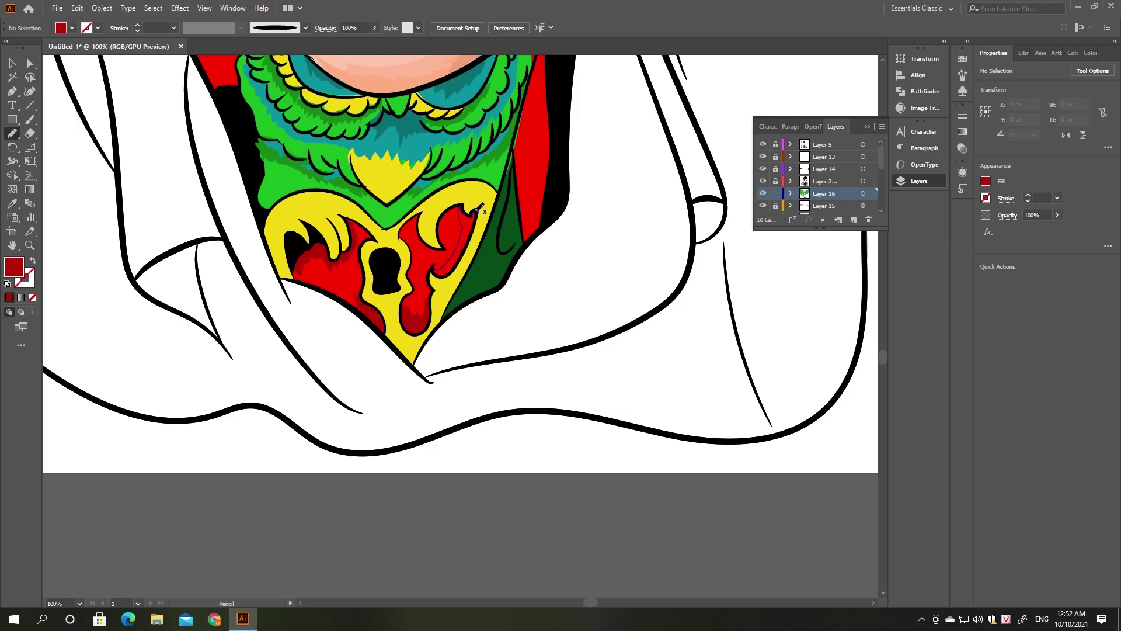
{"action": "mouse_move", "coordinate": [475, 210]}
{"action": "left_mouse_down"}
{"action": "mouse_move", "coordinate": [421, 218]}
{"action": "mouse_move", "coordinate": [409, 234]}
{"action": "left_mouse_up"}
{"action": "scroll", "coordinate": [409, 222], "scroll_direction": "up", "scroll_amount": 5}
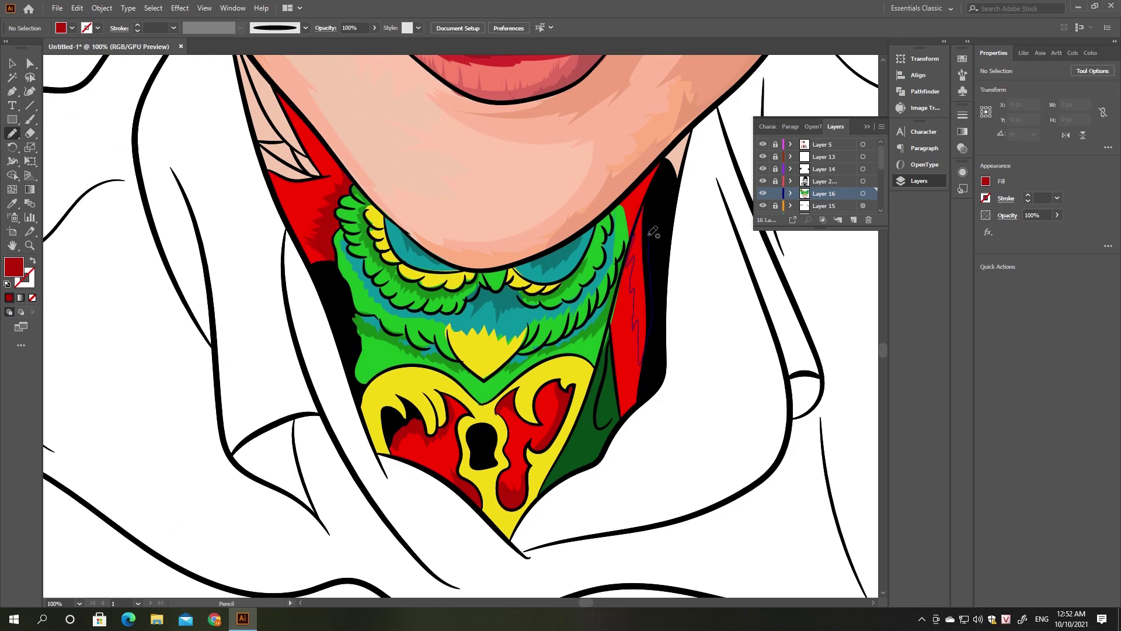
{"action": "key", "text": "ctrl+minus"}
{"action": "key", "text": "ctrl+minus"}
{"action": "key", "text": "ctrl+minus"}
{"action": "scroll", "coordinate": [641, 362], "scroll_direction": "up", "scroll_amount": 1}
{"action": "scroll", "coordinate": [738, 299], "scroll_direction": "down", "scroll_amount": 2}
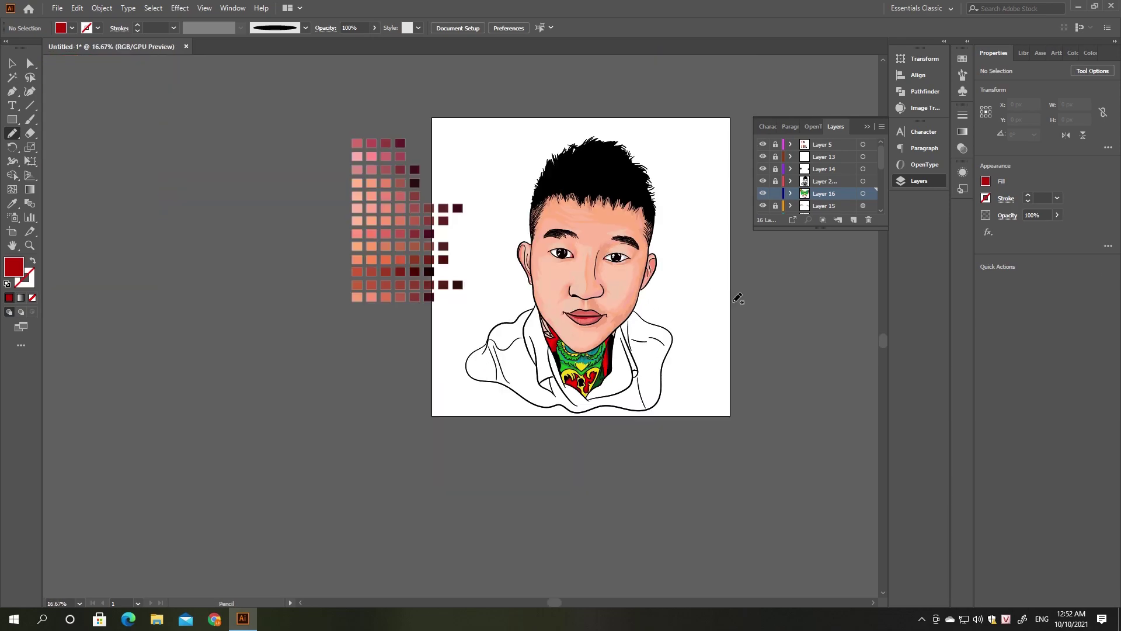
{"action": "scroll", "coordinate": [688, 318], "scroll_direction": "up", "scroll_amount": 1}
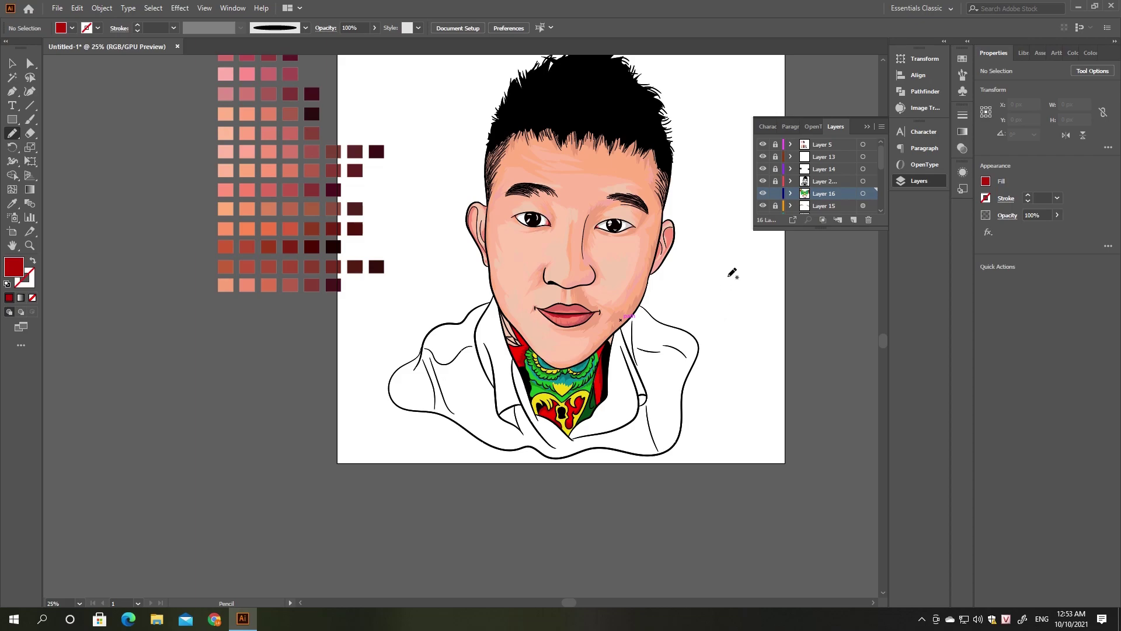
On a new layer, choose a fill colour and draw a Pencil stroke along the right eyelid
{"action": "key", "text": "ctrl+plus"}
{"action": "left_click", "coordinate": [781, 182]}
{"action": "key", "text": "ctrl+l"}
{"action": "key", "text": "ctrl+plus"}
{"action": "key", "text": "ctrl+plus"}
{"action": "double_click", "coordinate": [14, 267]}
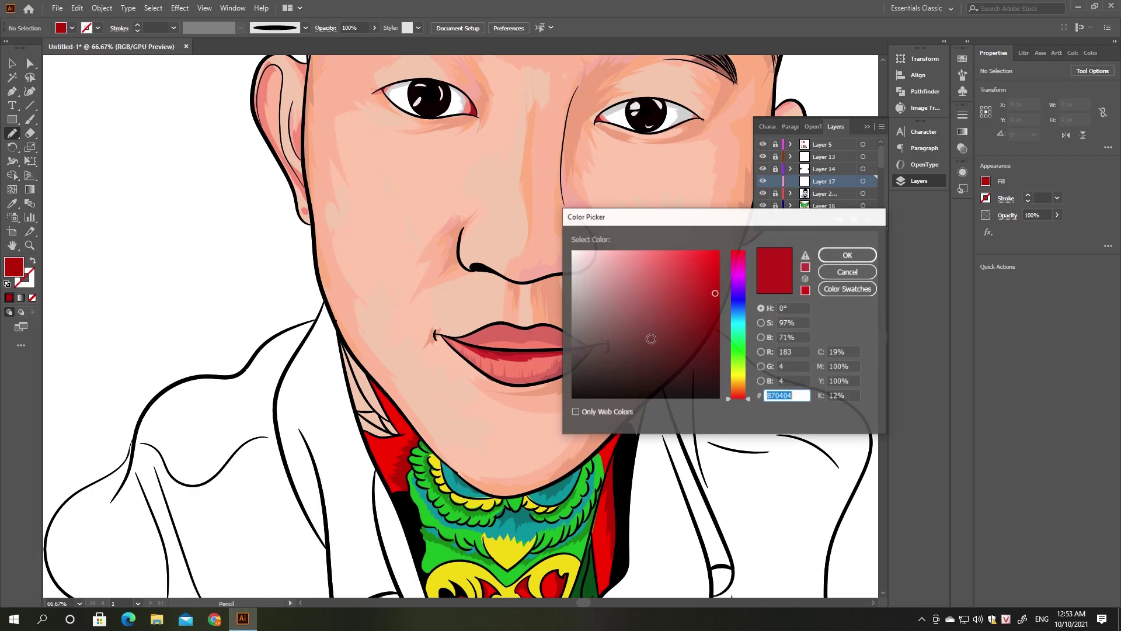
{"action": "key", "text": "Return"}
{"action": "key", "text": "ctrl+plus"}
{"action": "key", "text": "ctrl+plus"}
{"action": "key", "text": "ctrl+plus"}
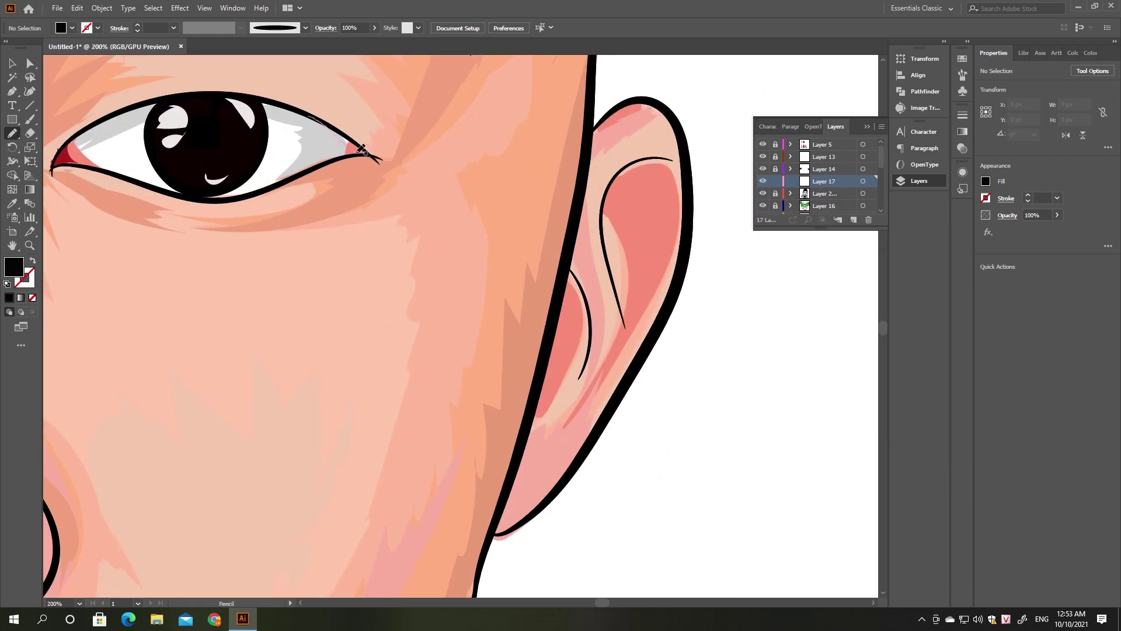
{"action": "left_click_drag", "start_coordinate": [361, 150], "coordinate": [367, 153]}
{"action": "key", "text": "ctrl+minus"}
{"action": "key", "text": "ctrl+minus"}
{"action": "key", "text": "ctrl+minus"}
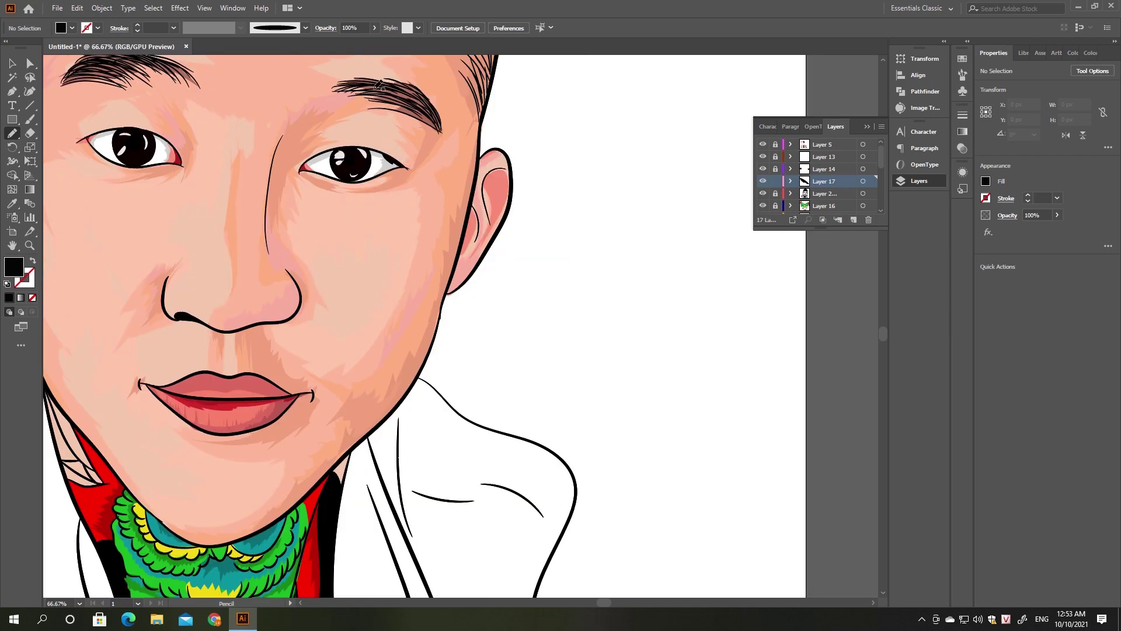
{"action": "key", "text": "ctrl+minus"}
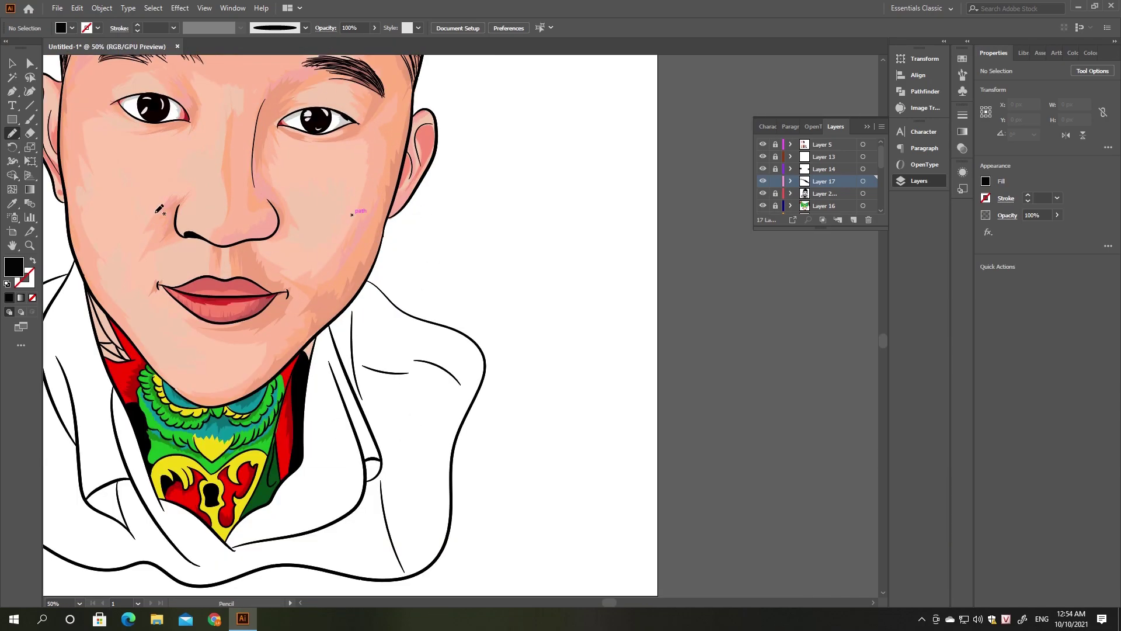
Try a thin curved Paintbrush stroke, then zoom back out over the portrait
{"action": "key", "text": "b"}
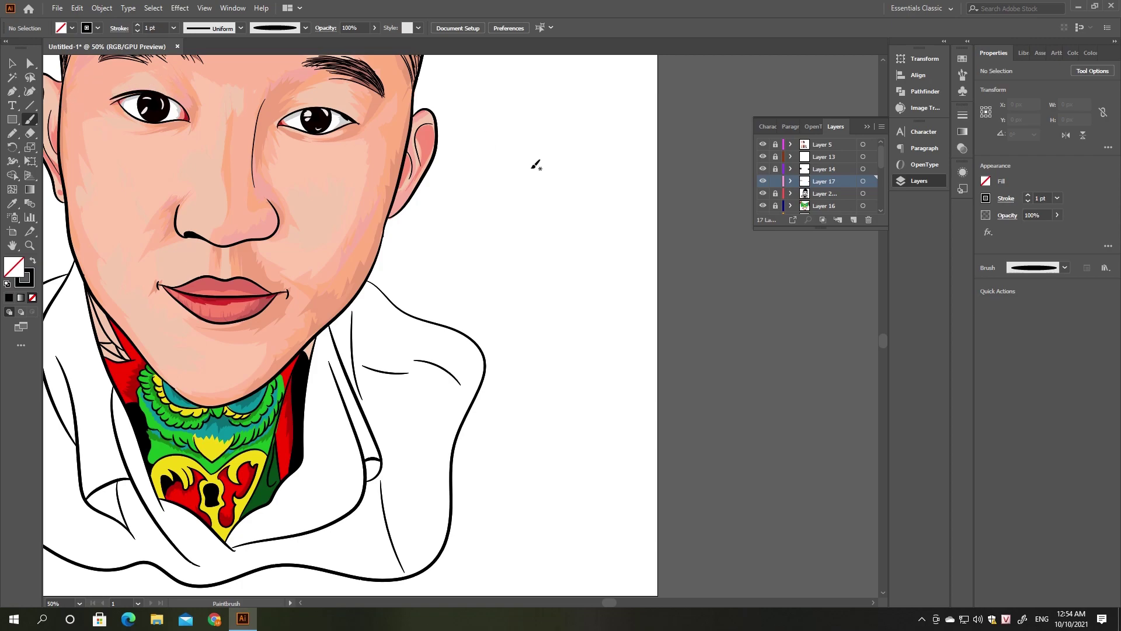
{"action": "left_click_drag", "start_coordinate": [500, 143], "coordinate": [525, 188]}
{"action": "left_click", "coordinate": [138, 31]}
{"action": "key", "text": "v"}
{"action": "key", "text": "ctrl+minus"}
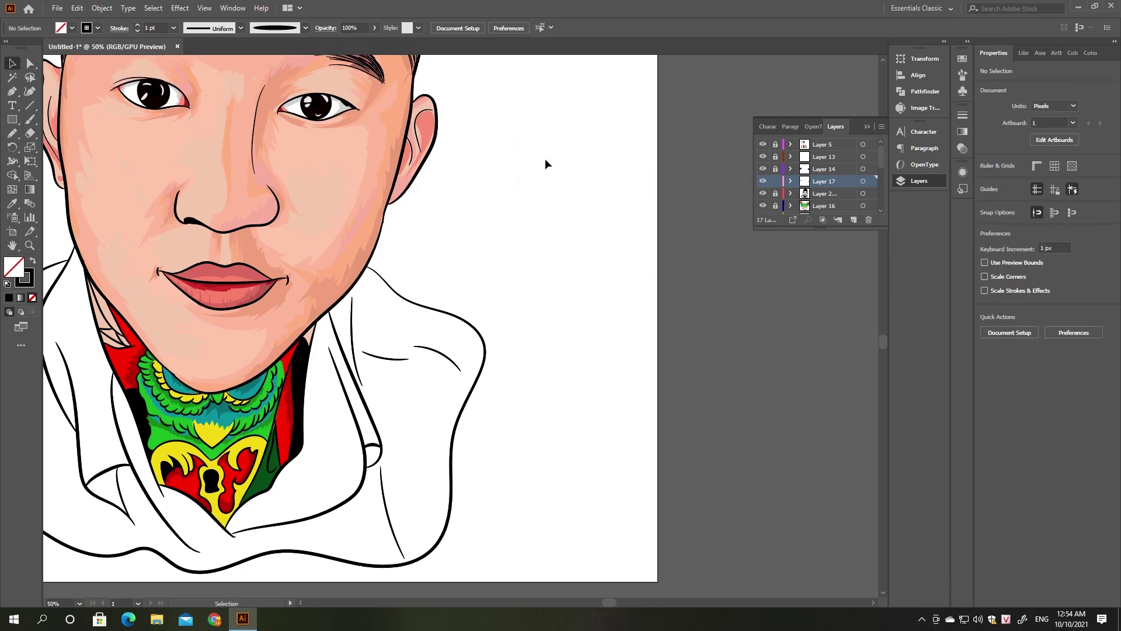
{"action": "key", "text": "ctrl+minus"}
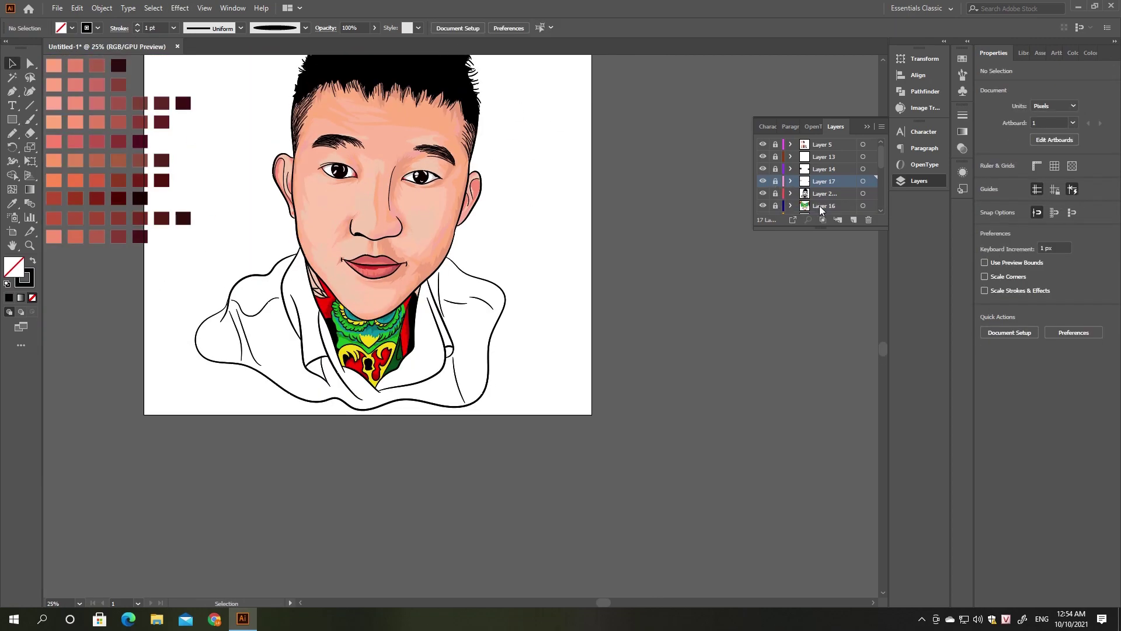
{"action": "key", "text": "ctrl+plus"}
Add a new layer and set the fill colour to grey #CCCCCC
{"action": "left_click", "coordinate": [853, 220]}
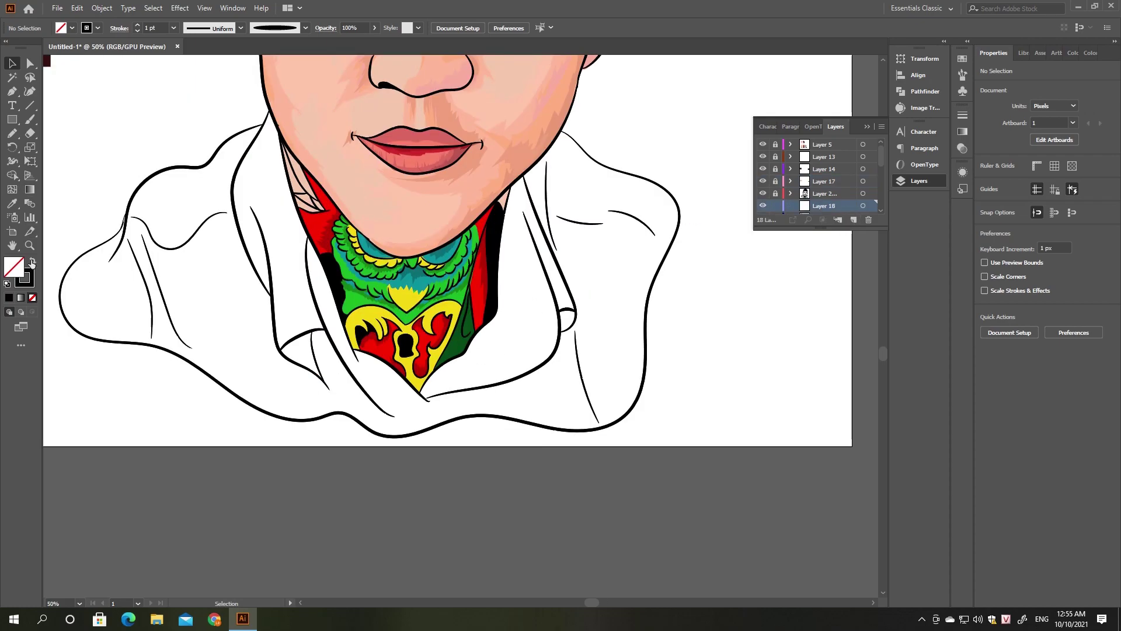
{"action": "left_click", "coordinate": [33, 261]}
{"action": "double_click", "coordinate": [24, 278]}
{"action": "key", "text": "Return"}
Draw grey Pencil shading shapes over the left and lower-middle collar folds
{"action": "key", "text": "n"}
{"action": "left_click_drag", "start_coordinate": [243, 164], "coordinate": [272, 292]}
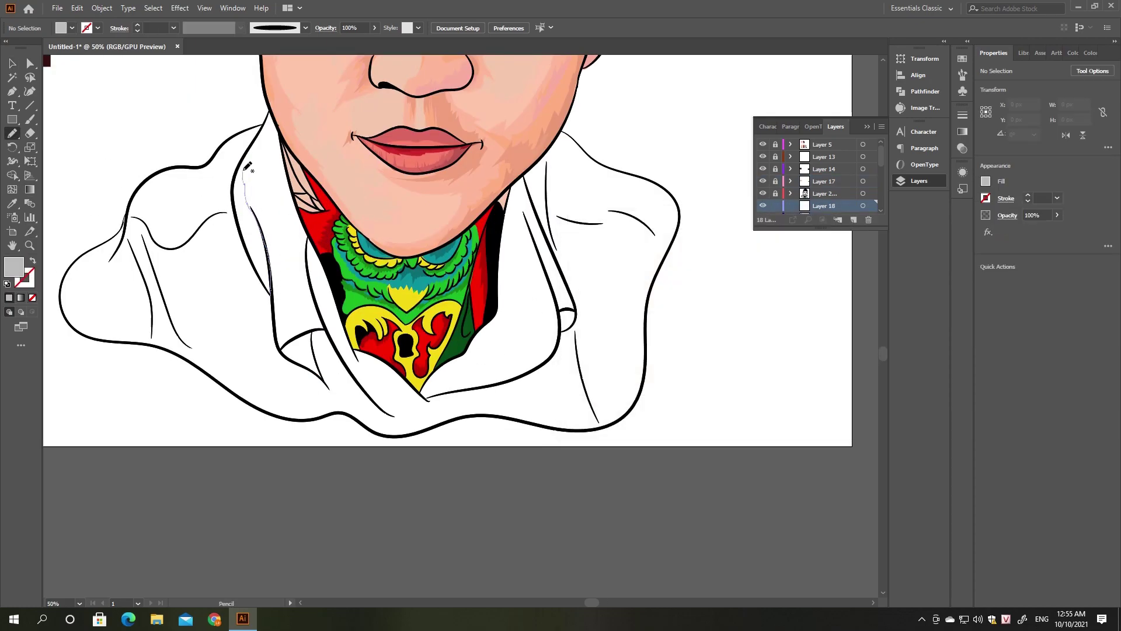
{"action": "left_click_drag", "start_coordinate": [316, 354], "coordinate": [316, 329]}
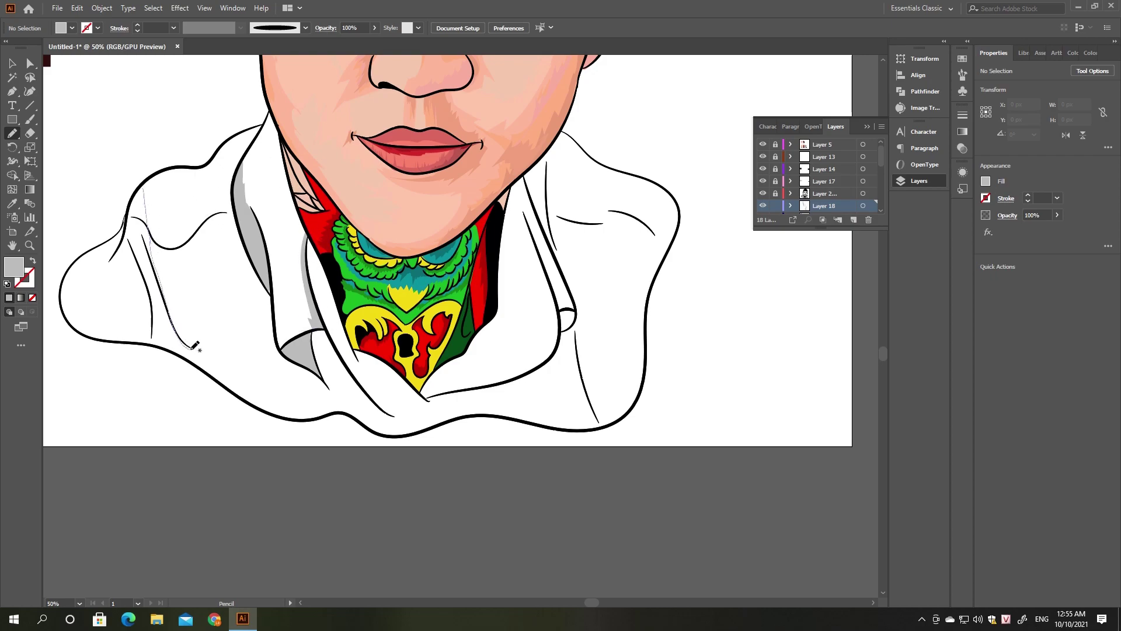
{"action": "left_click_drag", "start_coordinate": [147, 209], "coordinate": [146, 192]}
{"action": "left_click_drag", "start_coordinate": [123, 229], "coordinate": [133, 233]}
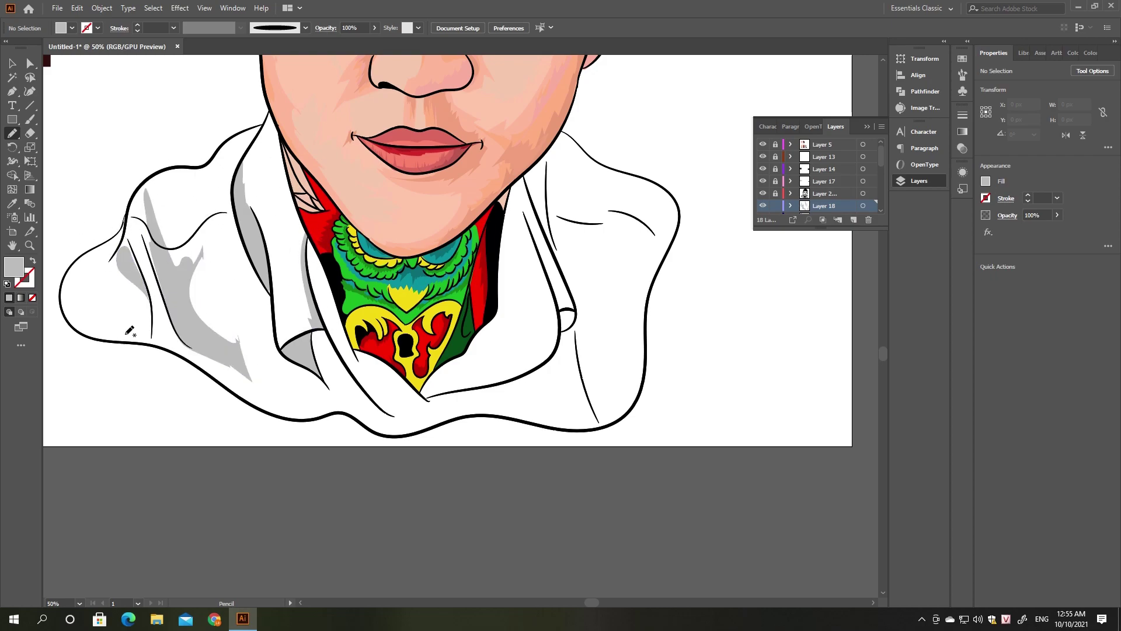
{"action": "left_click_drag", "start_coordinate": [126, 334], "coordinate": [121, 340]}
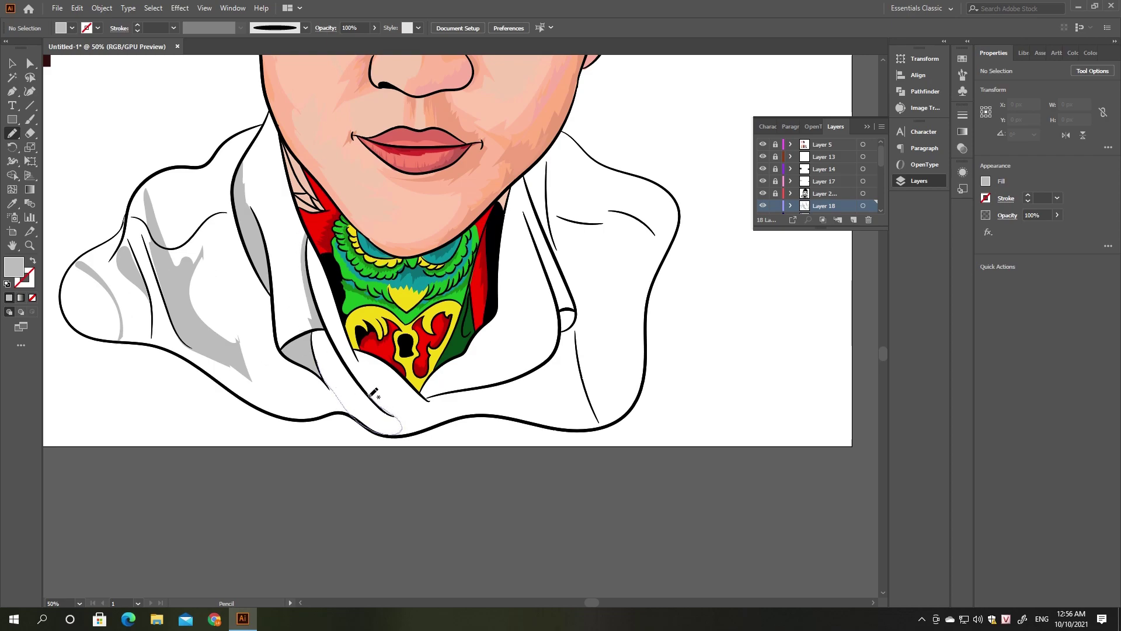
{"action": "left_click_drag", "start_coordinate": [327, 384], "coordinate": [323, 330]}
Shade the right collar and lower collar edge grey, plus another left collar fold
{"action": "mouse_move", "coordinate": [516, 185]}
{"action": "left_mouse_down"}
{"action": "mouse_move", "coordinate": [541, 208]}
{"action": "mouse_move", "coordinate": [543, 175]}
{"action": "left_mouse_up"}
{"action": "left_click_drag", "start_coordinate": [548, 144], "coordinate": [600, 422]}
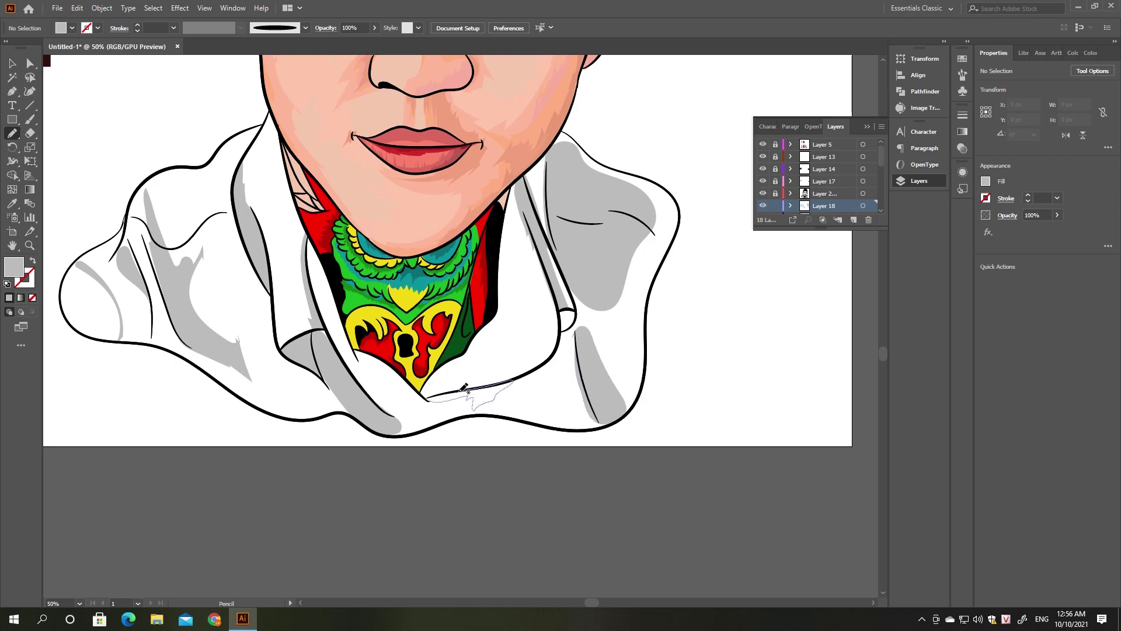
{"action": "left_click_drag", "start_coordinate": [469, 392], "coordinate": [563, 336]}
{"action": "left_click_drag", "start_coordinate": [562, 312], "coordinate": [574, 320]}
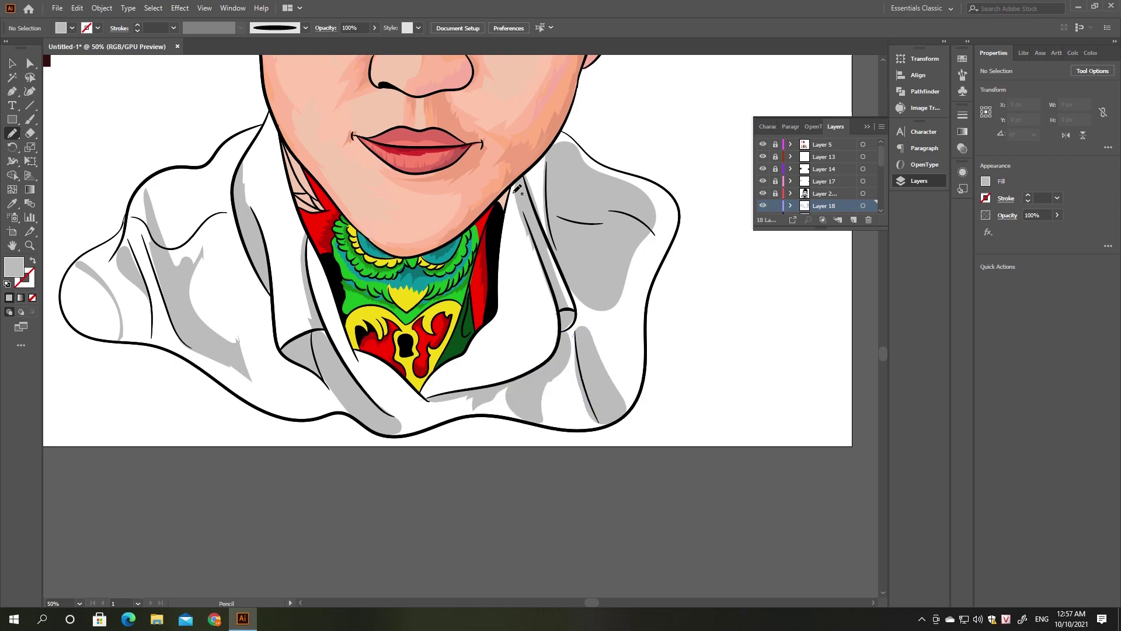
{"action": "left_click_drag", "start_coordinate": [514, 187], "coordinate": [521, 190]}
{"action": "left_click_drag", "start_coordinate": [265, 126], "coordinate": [296, 190]}
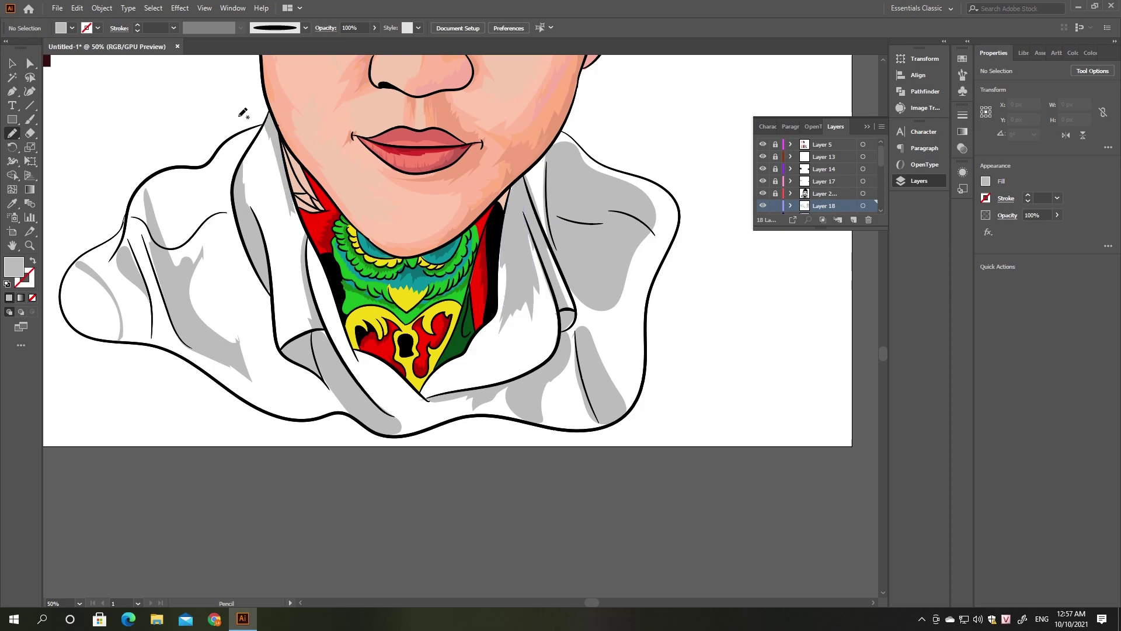
{"action": "mouse_move", "coordinate": [261, 126]}
{"action": "left_mouse_down"}
{"action": "mouse_move", "coordinate": [180, 176]}
{"action": "mouse_move", "coordinate": [173, 217]}
{"action": "left_mouse_up"}
{"action": "key", "text": "ctrl+minus"}
{"action": "key", "text": "ctrl+minus"}
{"action": "key", "text": "ctrl+minus"}
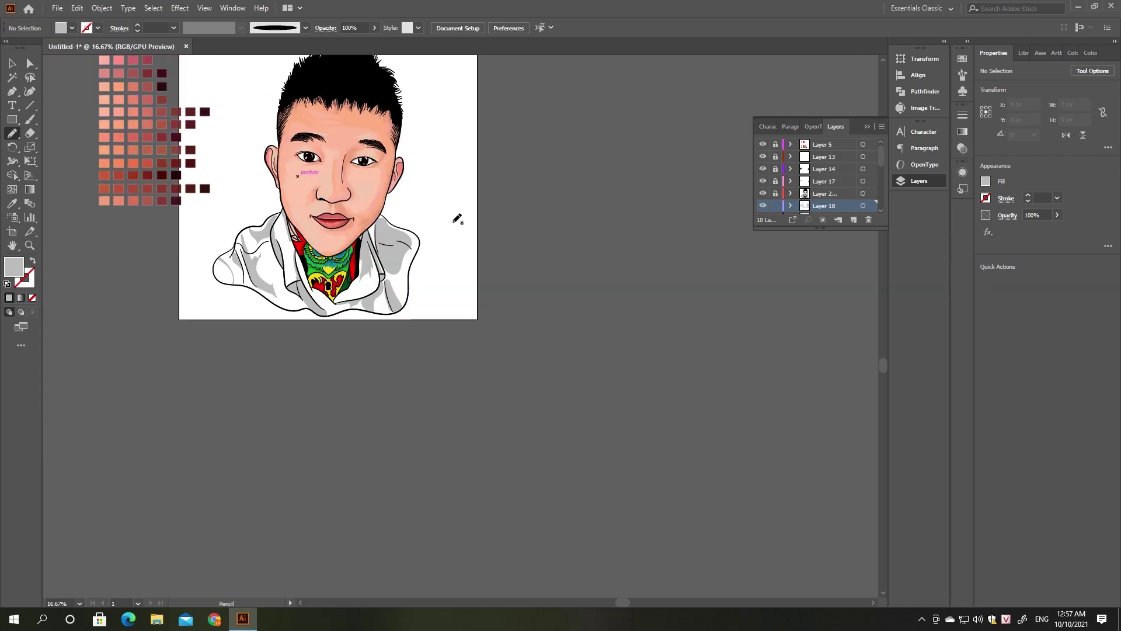
On a new layer, add lighter grey Pencil shading to the left and right collar folds
{"action": "key", "text": "v"}
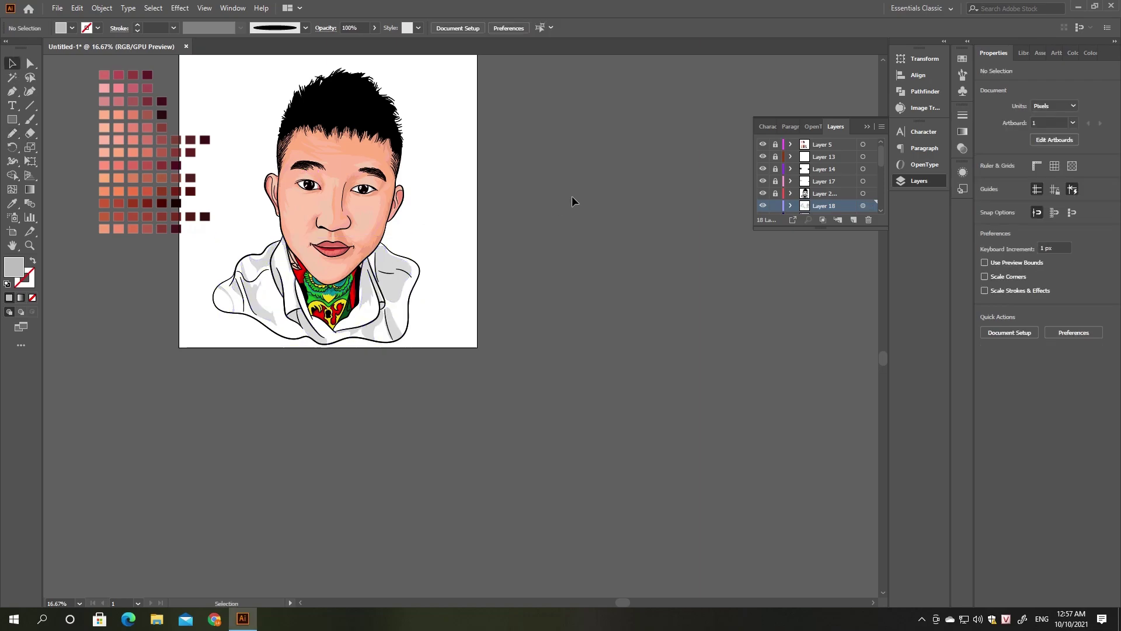
{"action": "key", "text": "ctrl+l"}
{"action": "key", "text": "n"}
{"action": "scroll", "coordinate": [405, 333], "scroll_direction": "up", "scroll_amount": 2}
{"action": "mouse_move", "coordinate": [373, 214]}
{"action": "left_mouse_down"}
{"action": "mouse_move", "coordinate": [355, 217]}
{"action": "mouse_move", "coordinate": [390, 222]}
{"action": "left_mouse_up"}
{"action": "left_click_drag", "start_coordinate": [383, 169], "coordinate": [481, 96]}
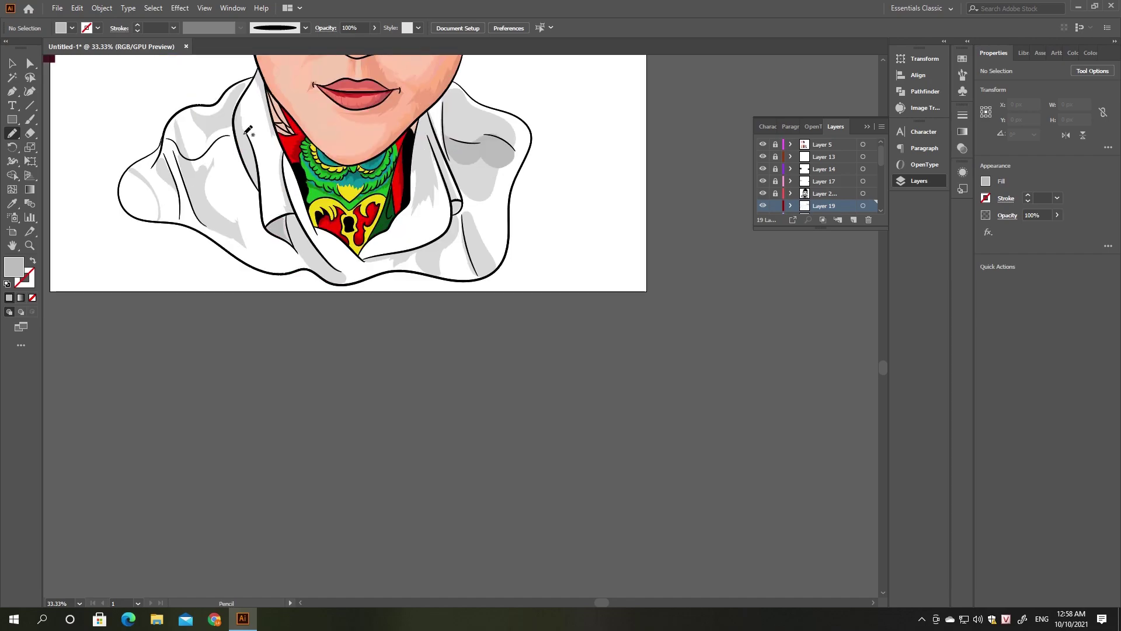
{"action": "left_click_drag", "start_coordinate": [179, 121], "coordinate": [184, 111]}
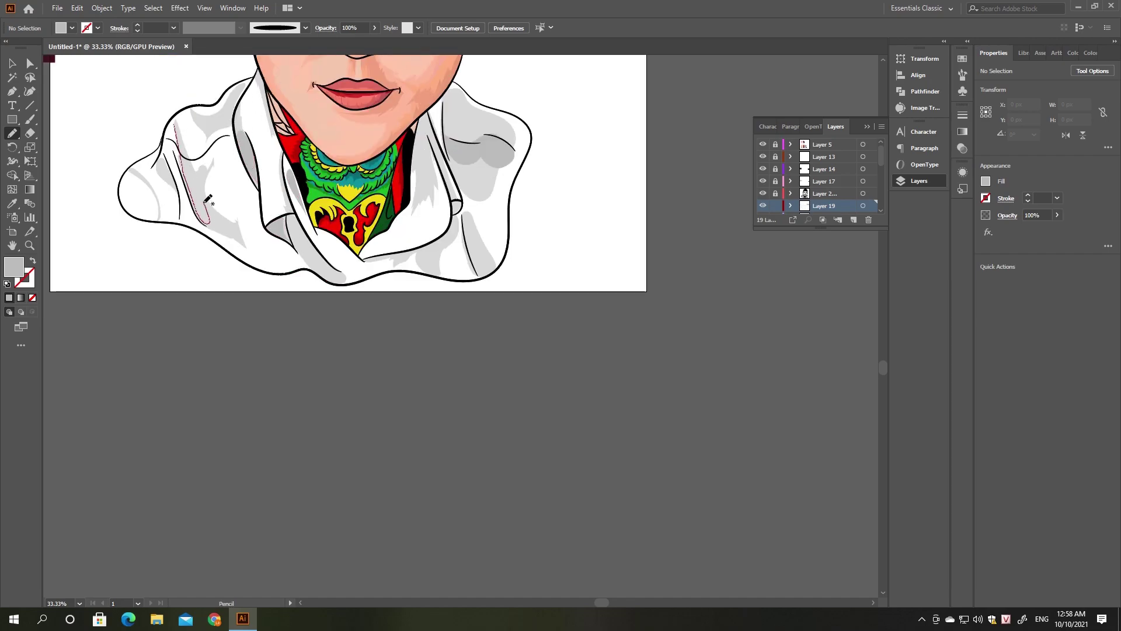
{"action": "left_click_drag", "start_coordinate": [160, 154], "coordinate": [165, 132]}
{"action": "left_click_drag", "start_coordinate": [463, 225], "coordinate": [463, 215]}
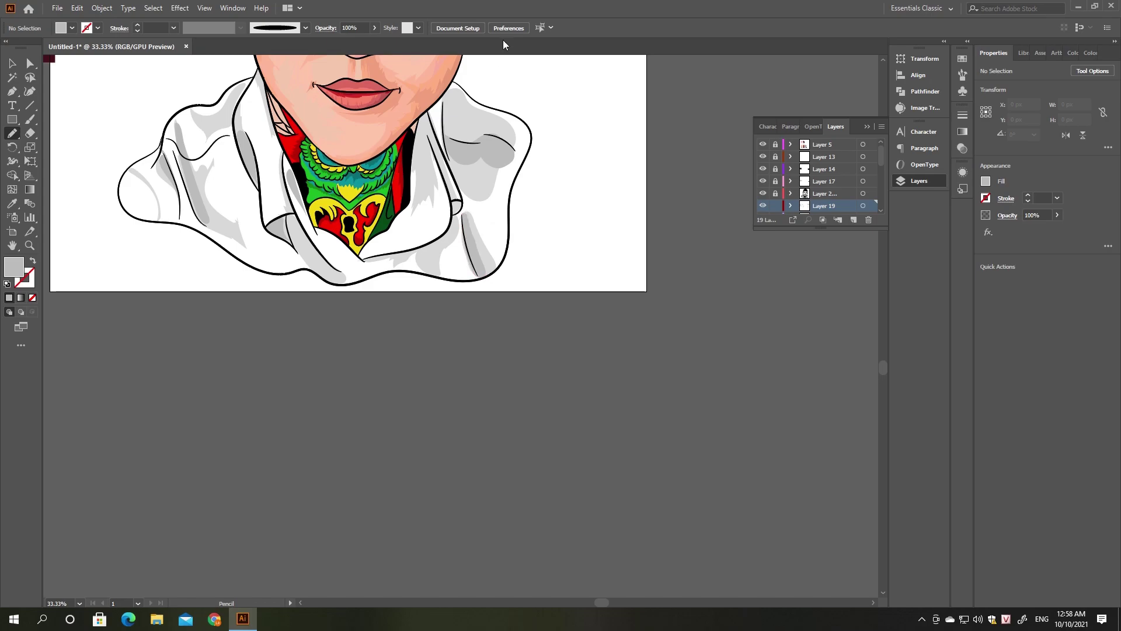
{"action": "left_click_drag", "start_coordinate": [434, 272], "coordinate": [435, 274]}
{"action": "scroll", "coordinate": [459, 169], "scroll_direction": "up", "scroll_amount": 10}
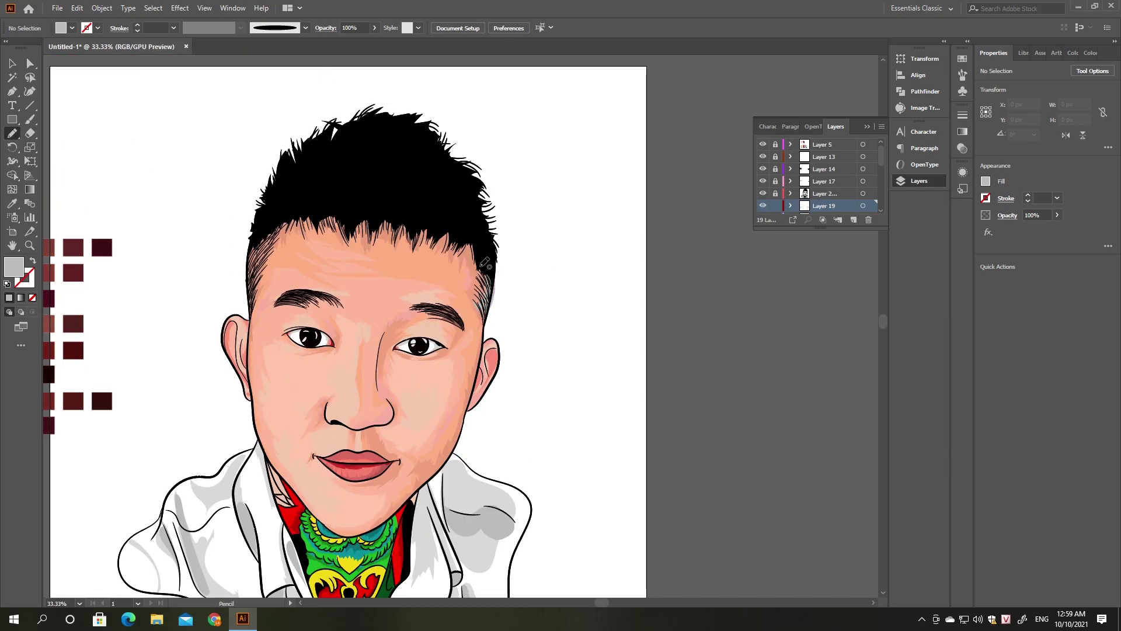
On another new layer, draw faint grey strokes at the right and left temples
{"action": "left_click", "coordinate": [853, 219]}
{"action": "left_click_drag", "start_coordinate": [487, 321], "coordinate": [485, 301]}
{"action": "left_click_drag", "start_coordinate": [260, 274], "coordinate": [252, 286]}
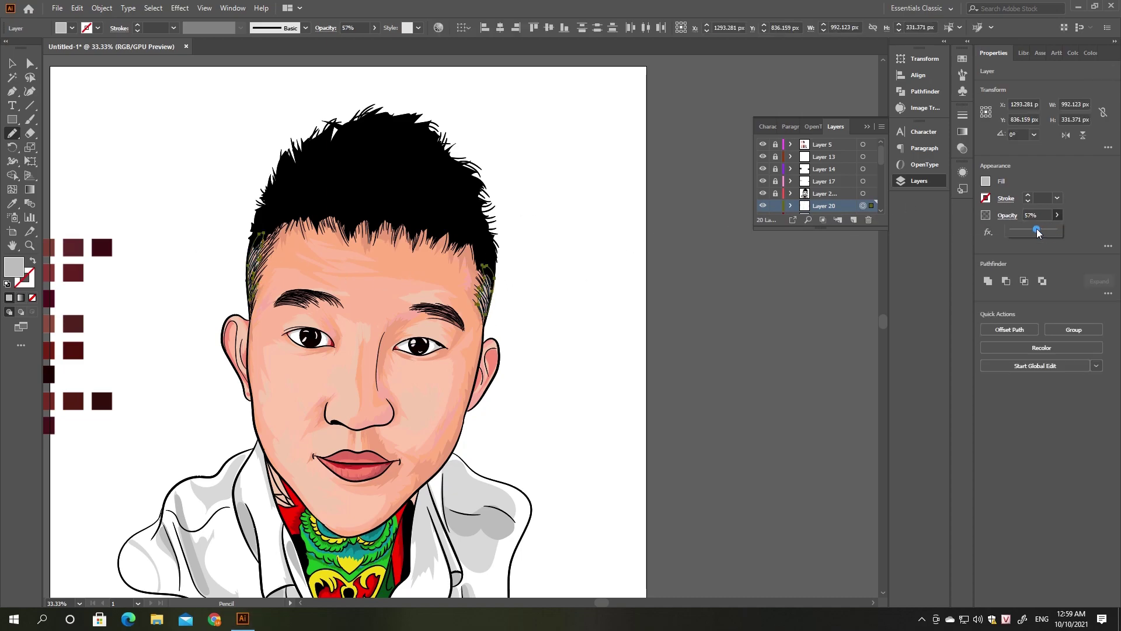
{"action": "left_click", "coordinate": [854, 220]}
Set the fill to white #FFFFFF and draw highlights on the nose bridge, upper lip and eyebrow
{"action": "double_click", "coordinate": [14, 267]}
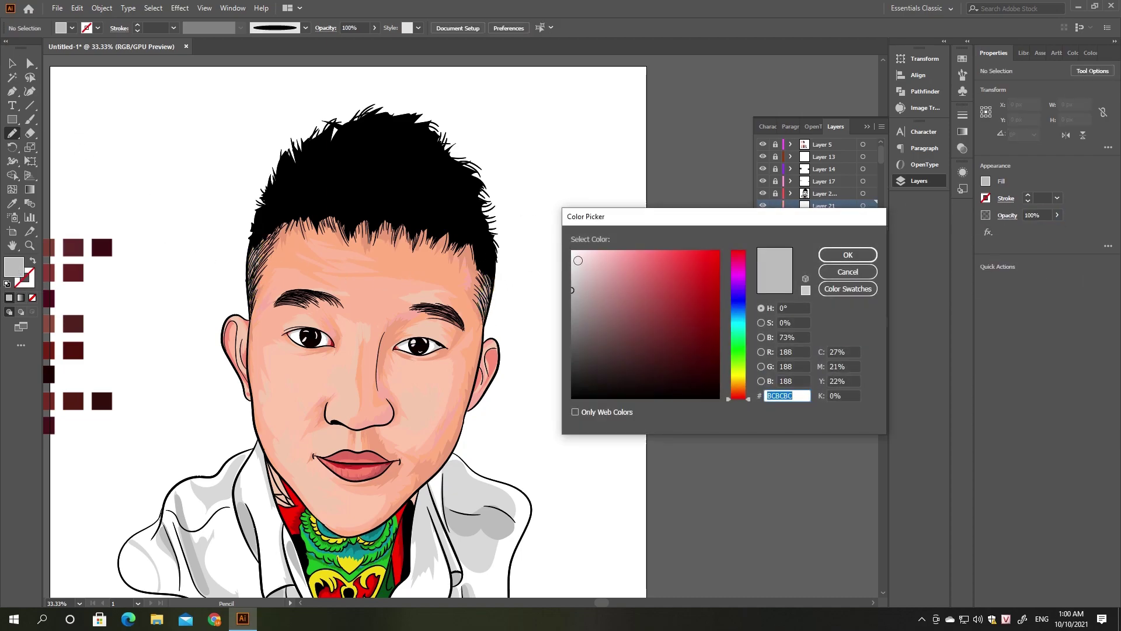
{"action": "type", "text": "ffffff"}
{"action": "key", "text": "Return"}
{"action": "left_click_drag", "start_coordinate": [363, 332], "coordinate": [358, 392]}
{"action": "left_click_drag", "start_coordinate": [345, 448], "coordinate": [352, 449]}
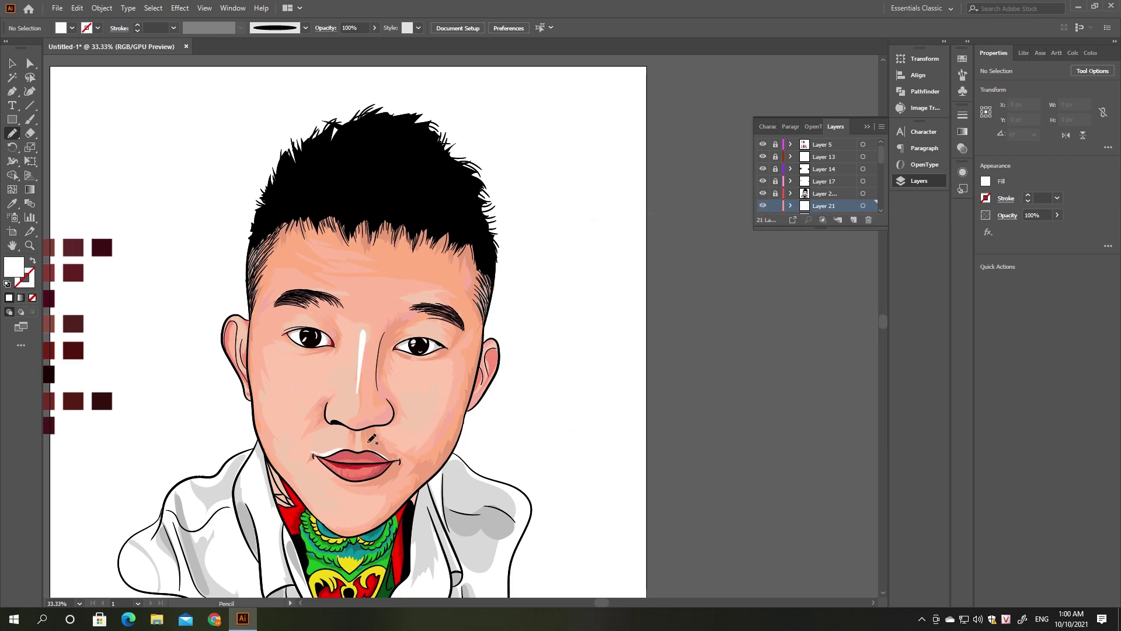
{"action": "left_click_drag", "start_coordinate": [344, 293], "coordinate": [310, 292]}
Pan and fit the whole finished portrait in view
{"action": "scroll", "coordinate": [406, 309], "scroll_direction": "up", "scroll_amount": 2}
{"action": "scroll", "coordinate": [351, 325], "scroll_direction": "down", "scroll_amount": 3}
{"action": "scroll", "coordinate": [149, 420], "scroll_direction": "up", "scroll_amount": 2}
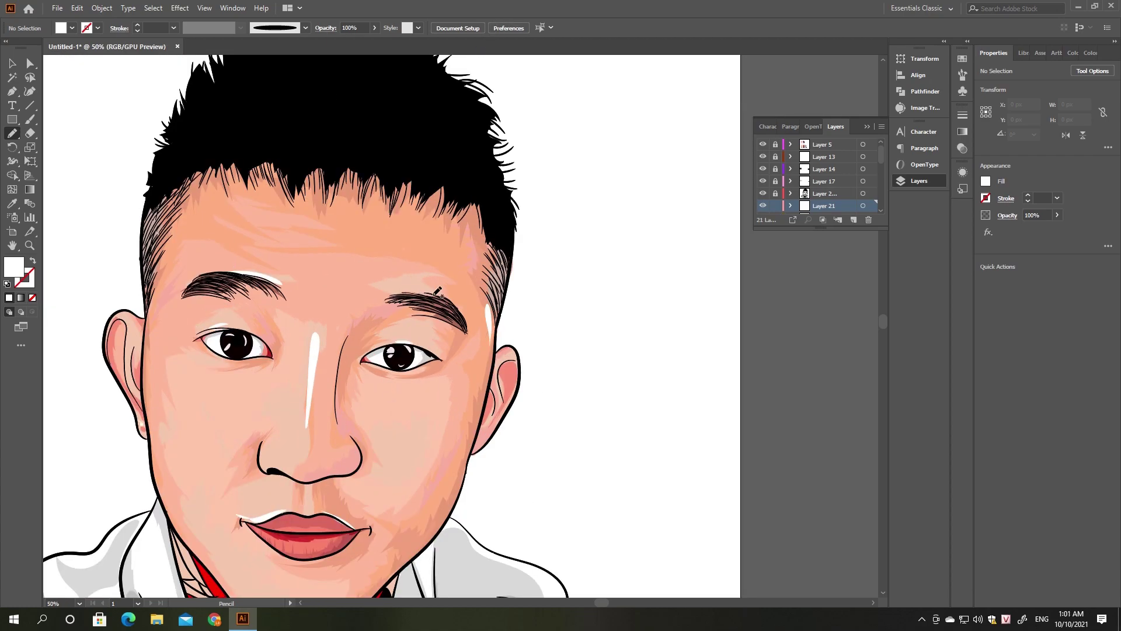
{"action": "left_click_drag", "start_coordinate": [389, 448], "coordinate": [480, 255]}
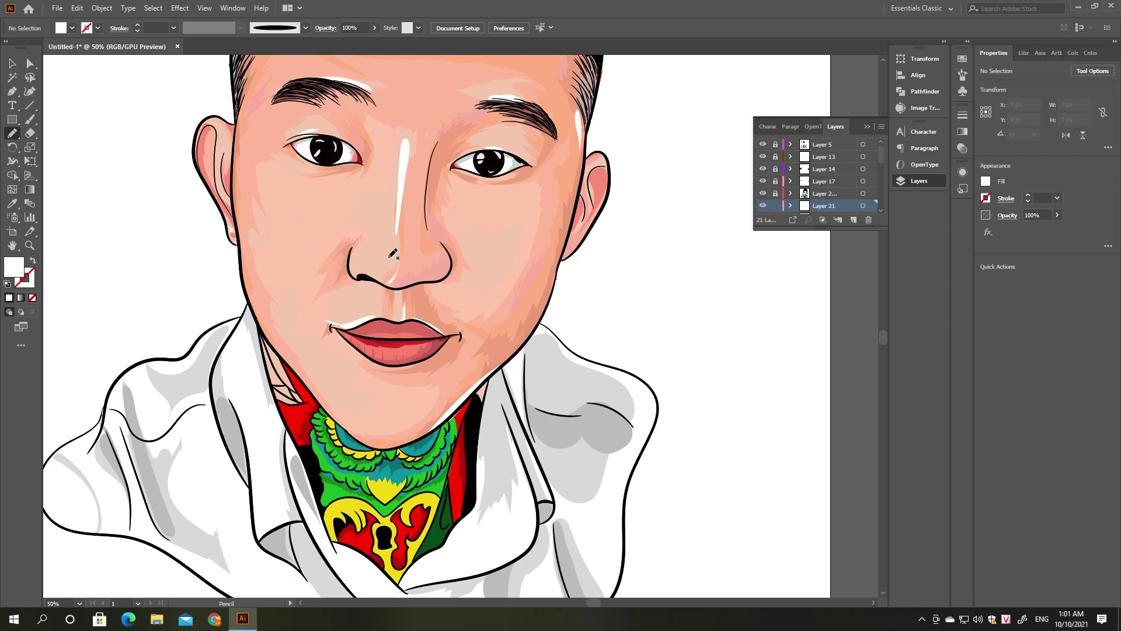
{"action": "key", "text": "ctrl+alt+0"}
{"action": "key", "text": "v"}
{"action": "scroll", "coordinate": [675, 208], "scroll_direction": "up", "scroll_amount": 2}
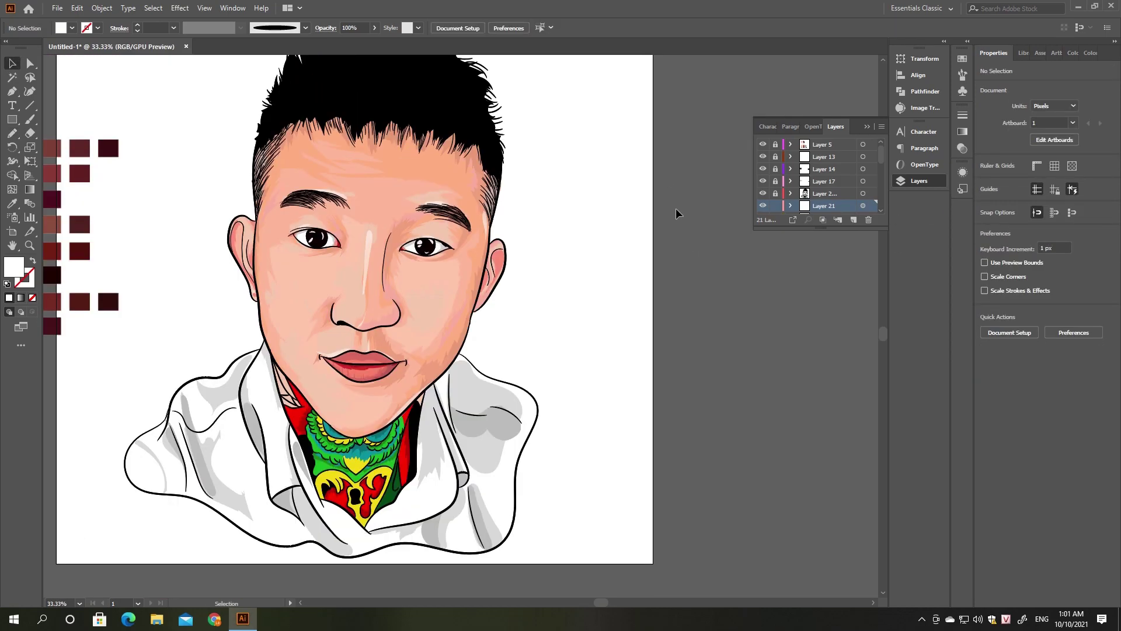
{"action": "scroll", "coordinate": [607, 255], "scroll_direction": "down", "scroll_amount": 1}
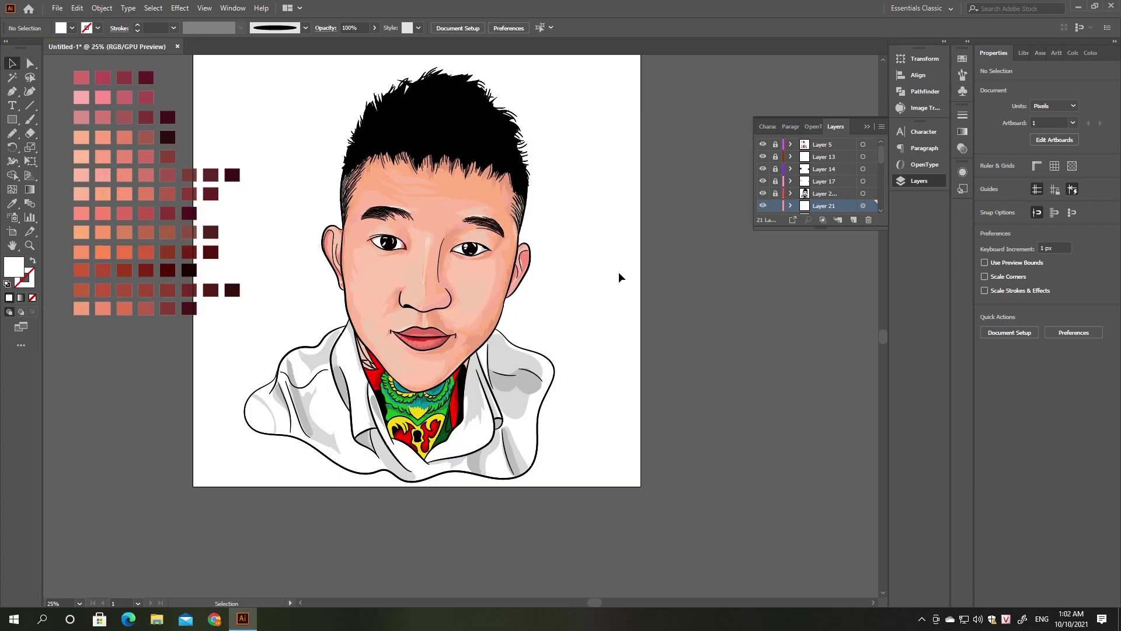